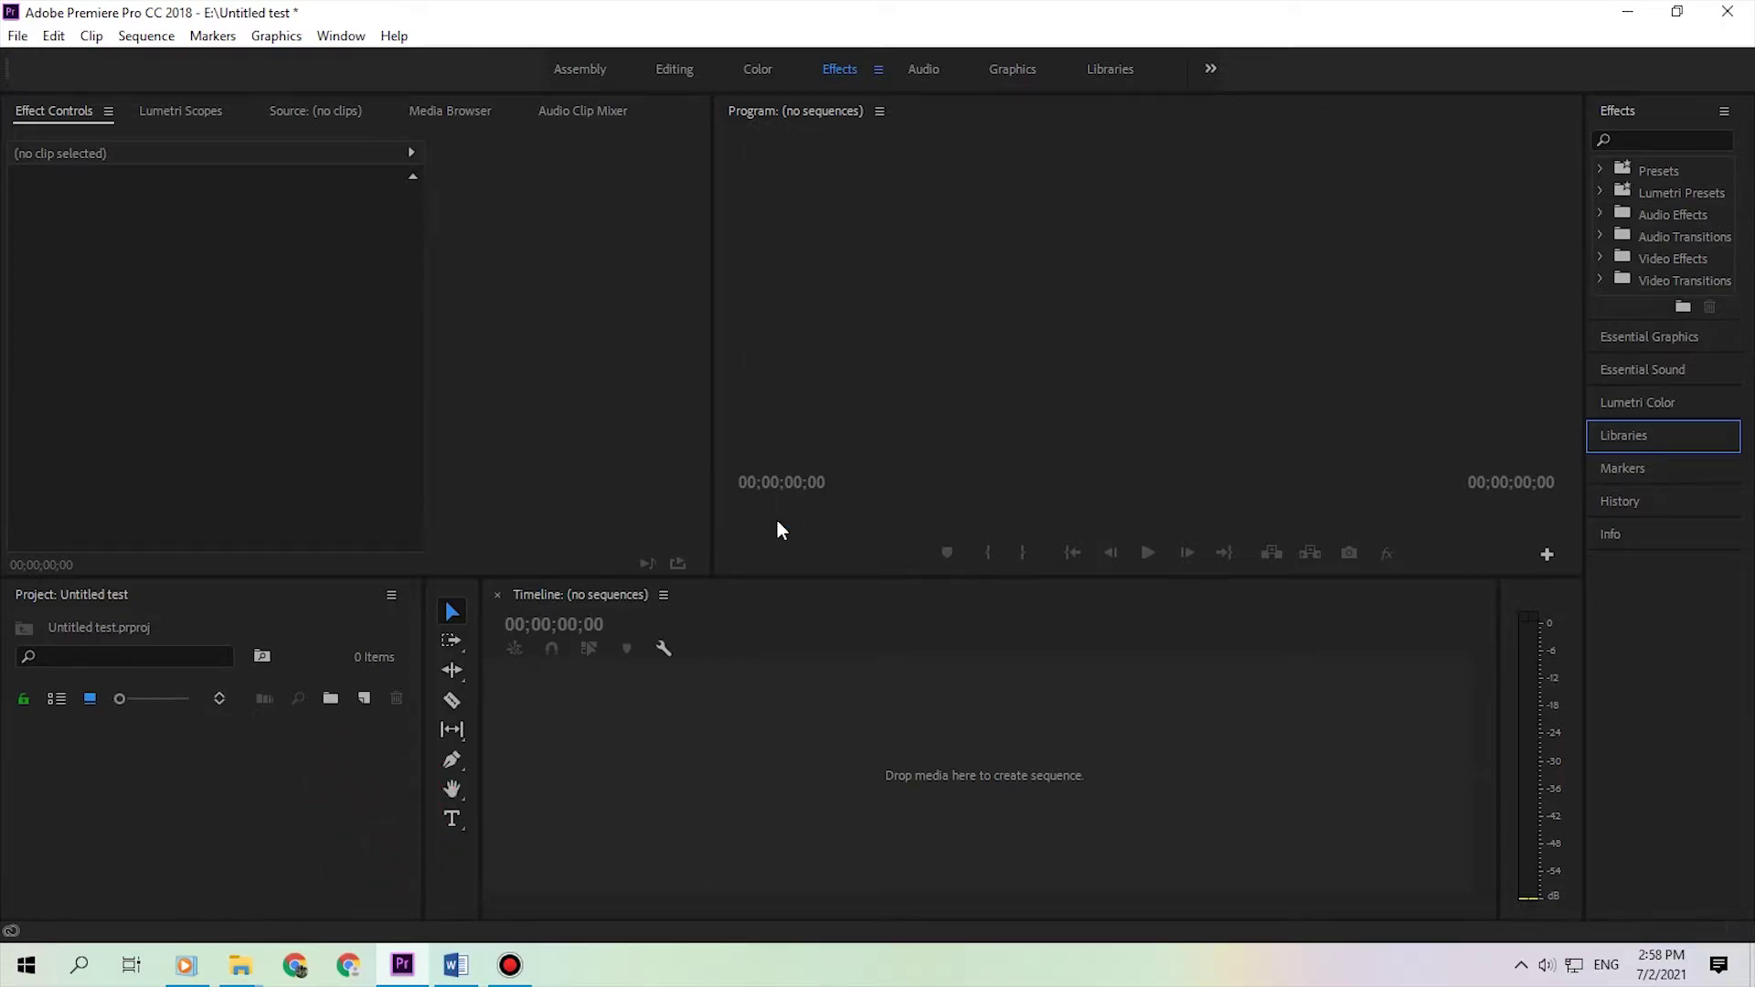
# Step: Create a new DNX HQ 1080p 24 sequence
pyautogui.click(19, 37)
pyautogui.moveTo(30, 61)
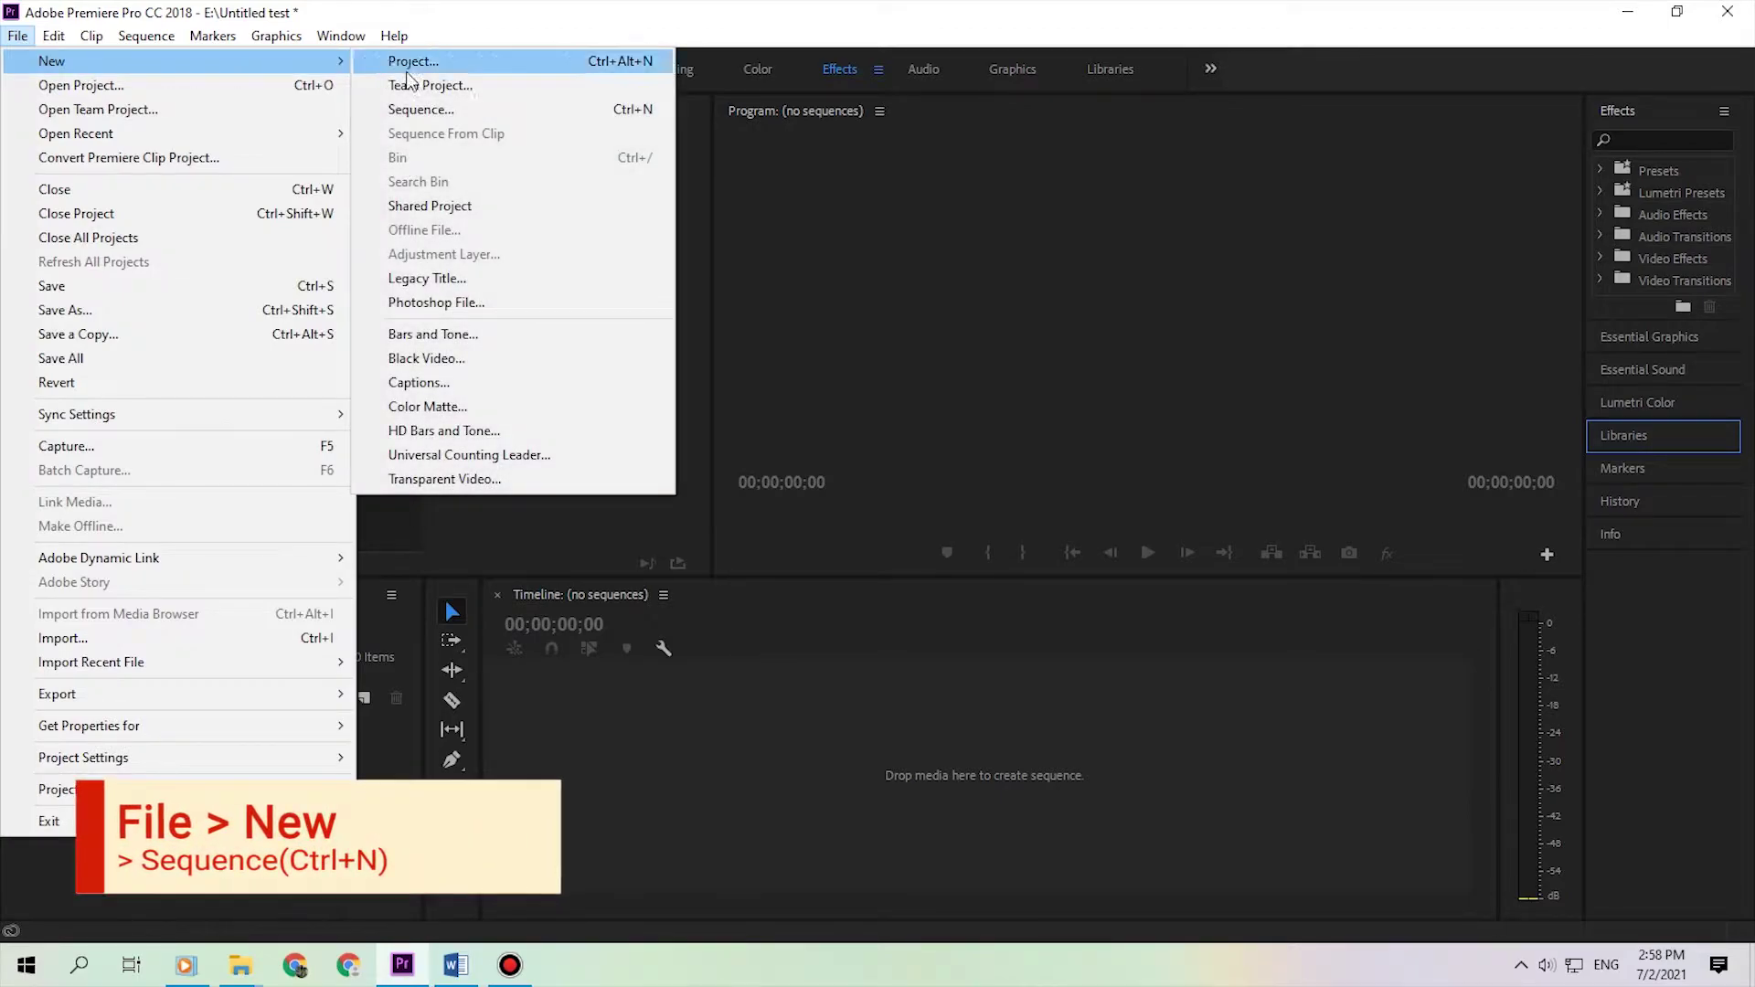
pyautogui.click(434, 110)
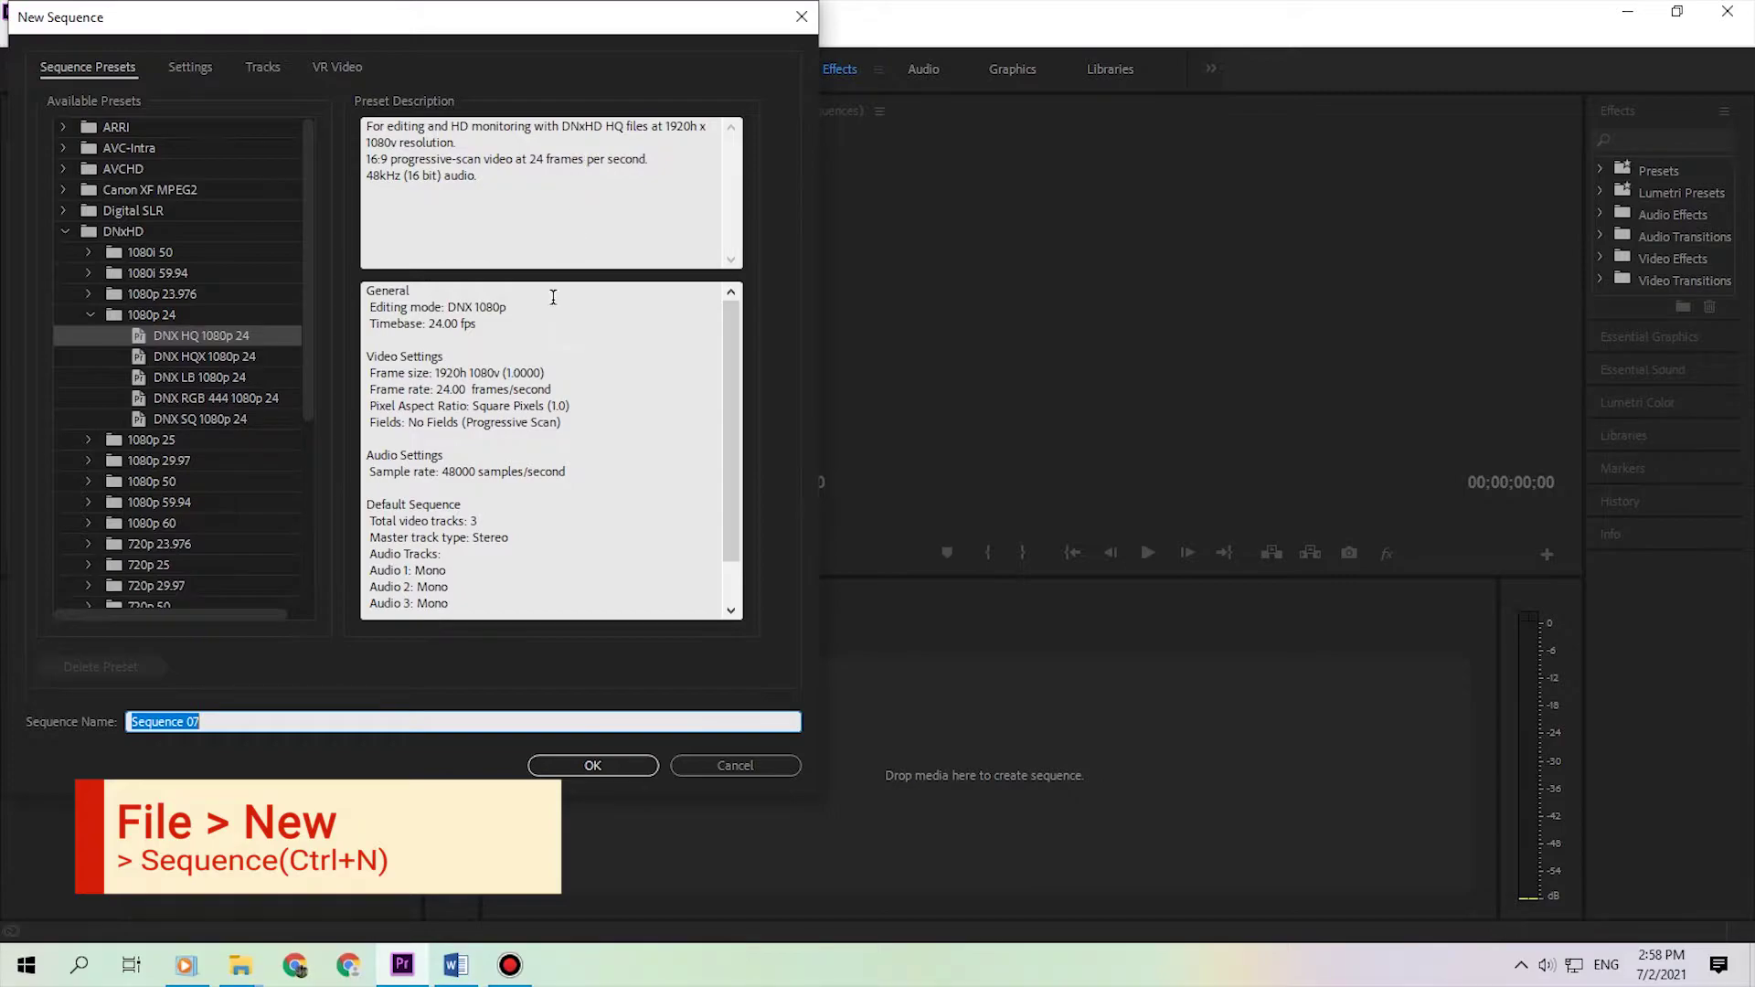
pyautogui.click(594, 766)
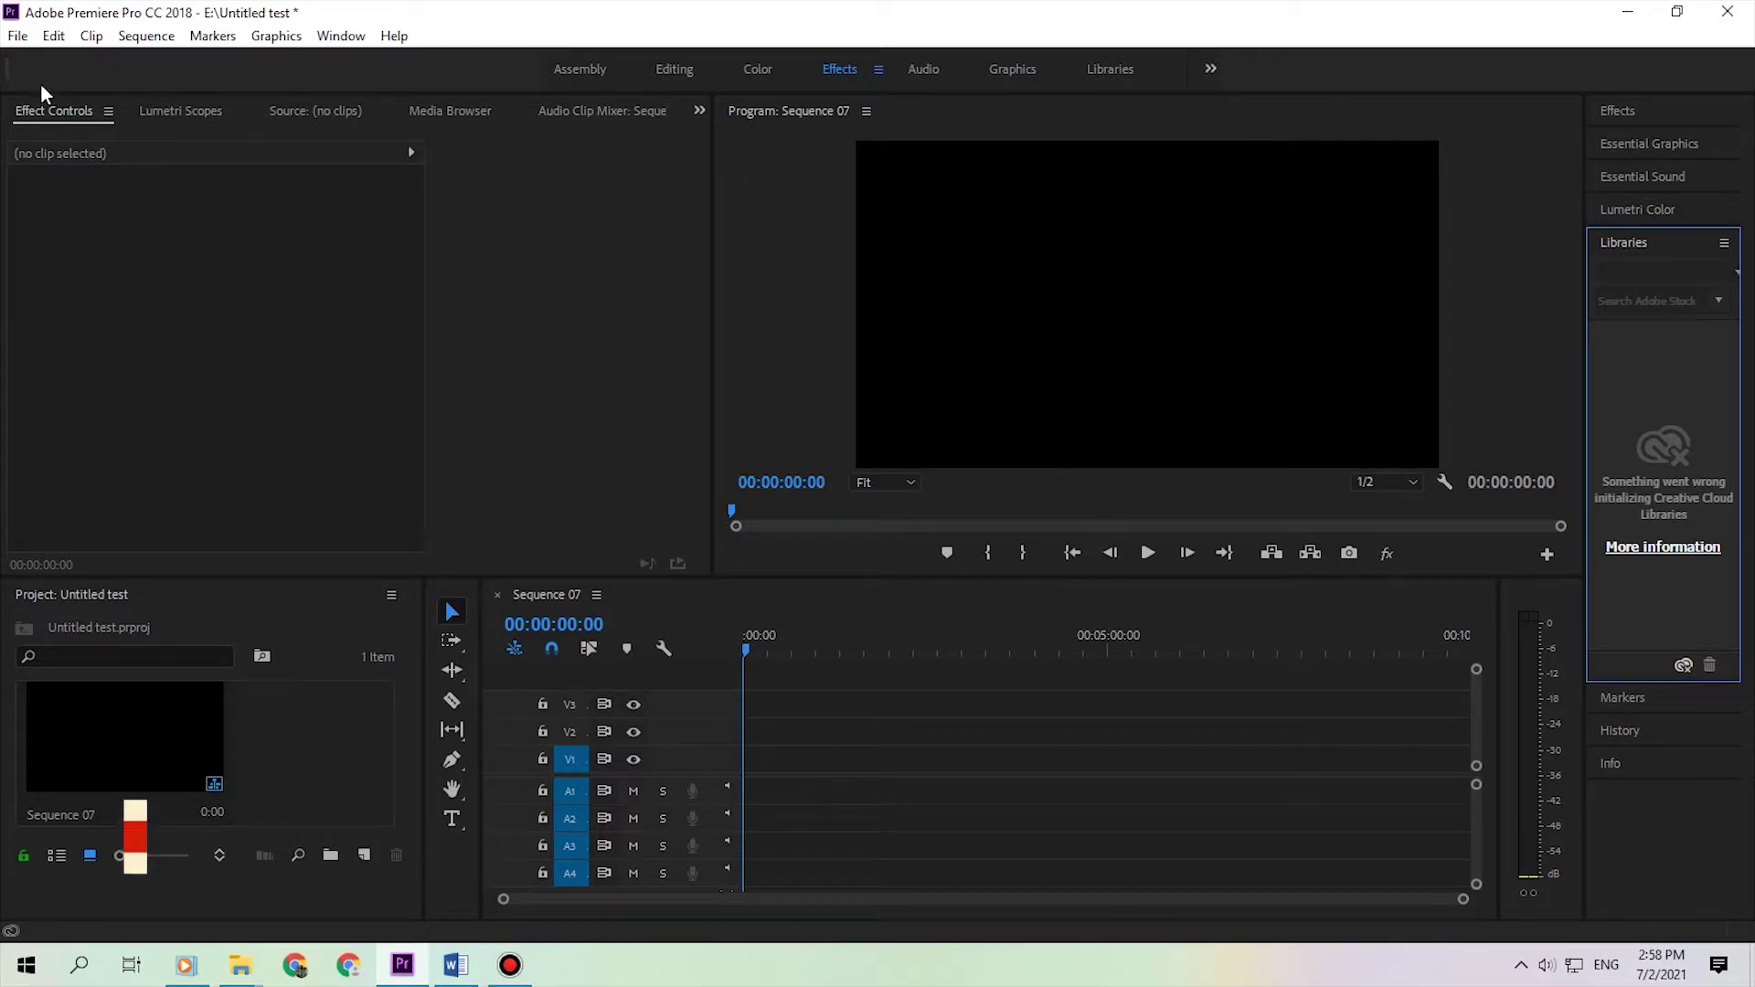
# Step: Add a new 1920×1080 legacy title named Title 07
pyautogui.click(17, 36)
pyautogui.moveTo(16, 64)
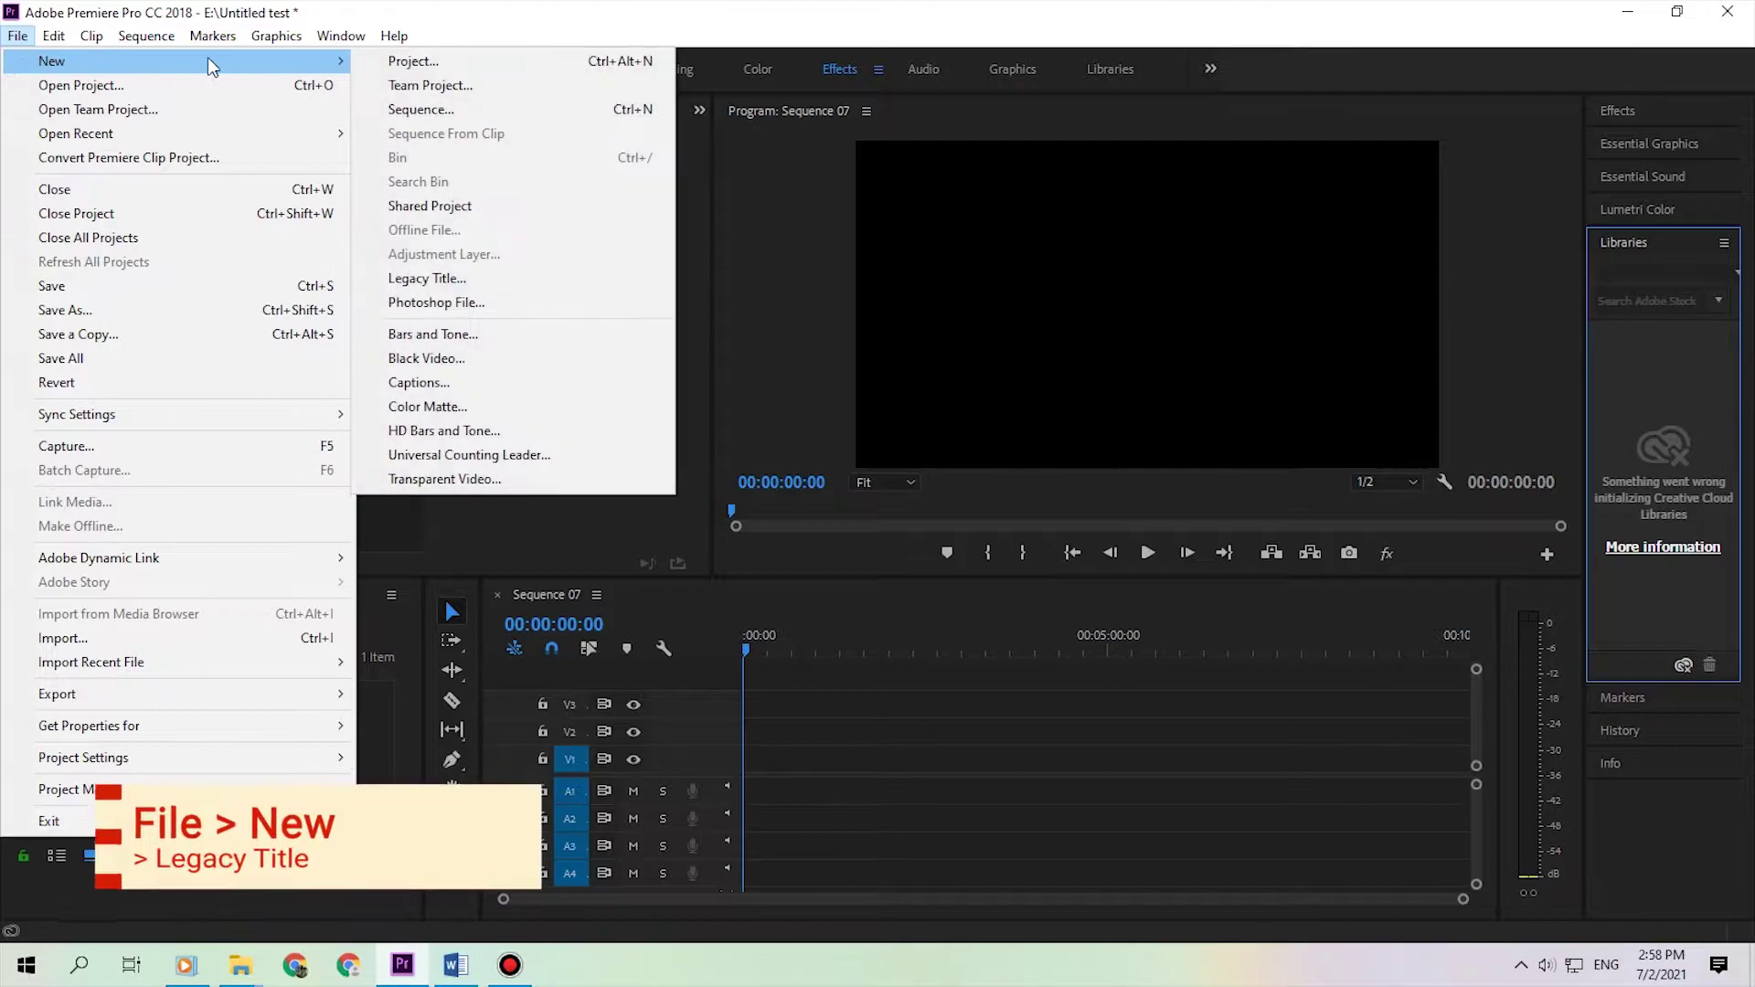
pyautogui.click(498, 277)
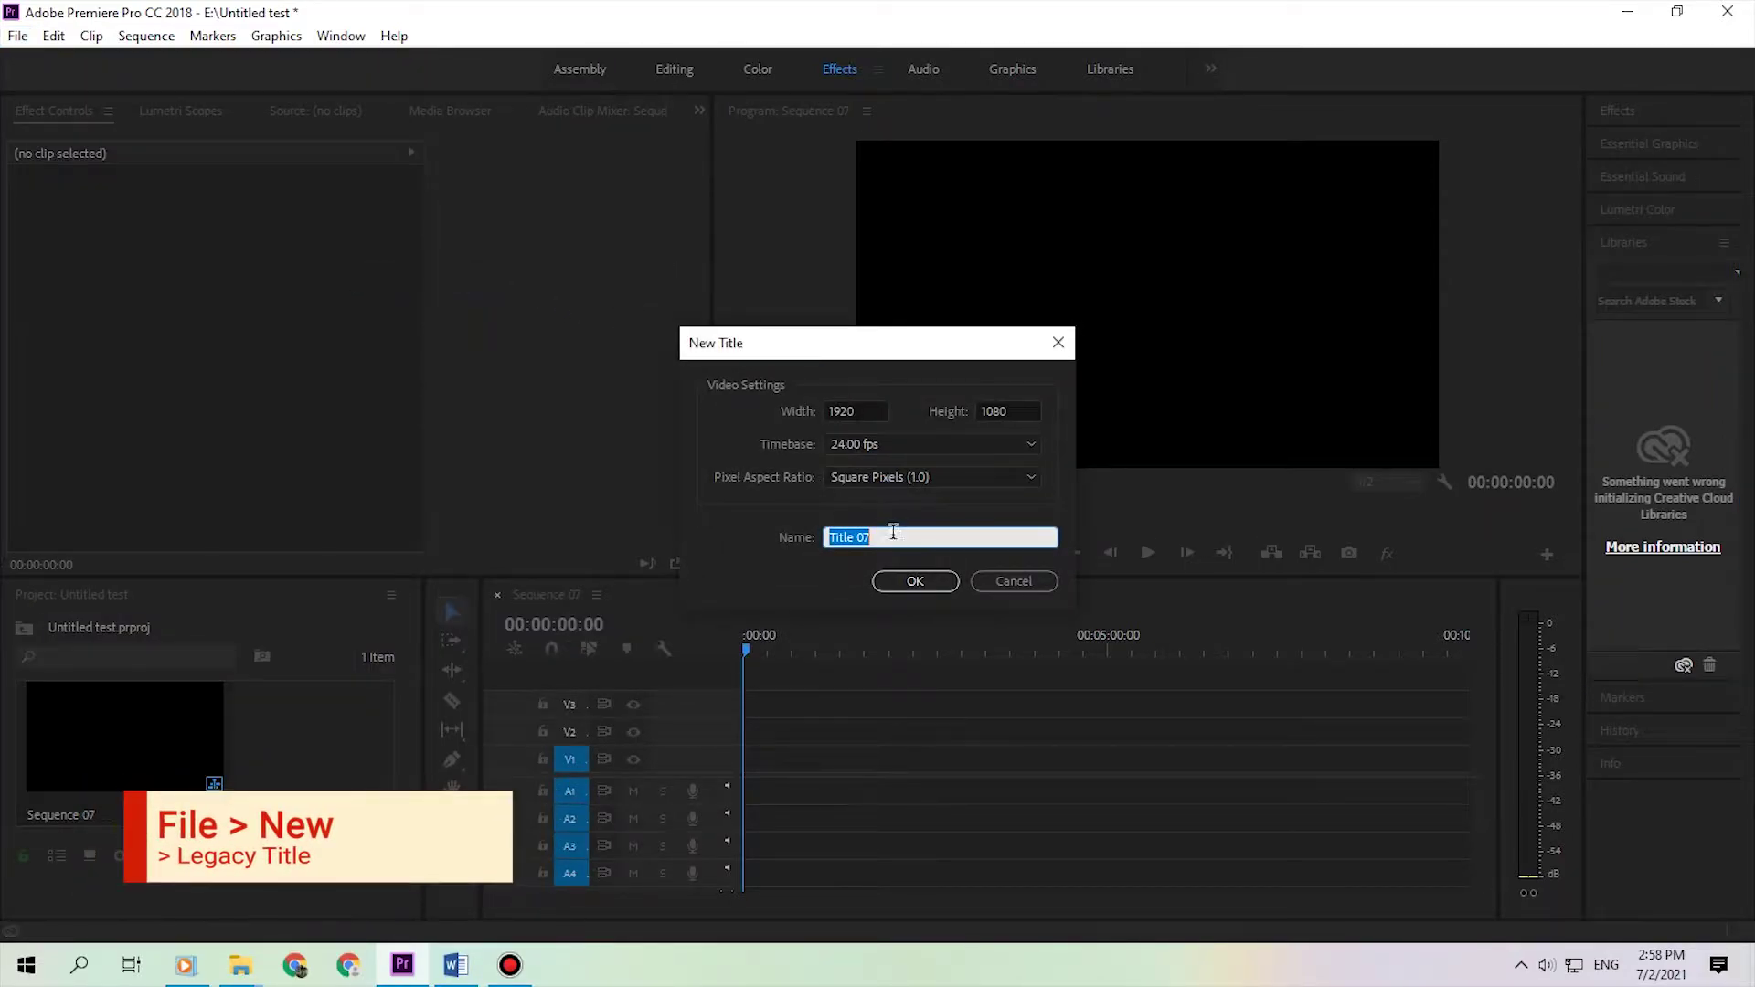
pyautogui.click(915, 581)
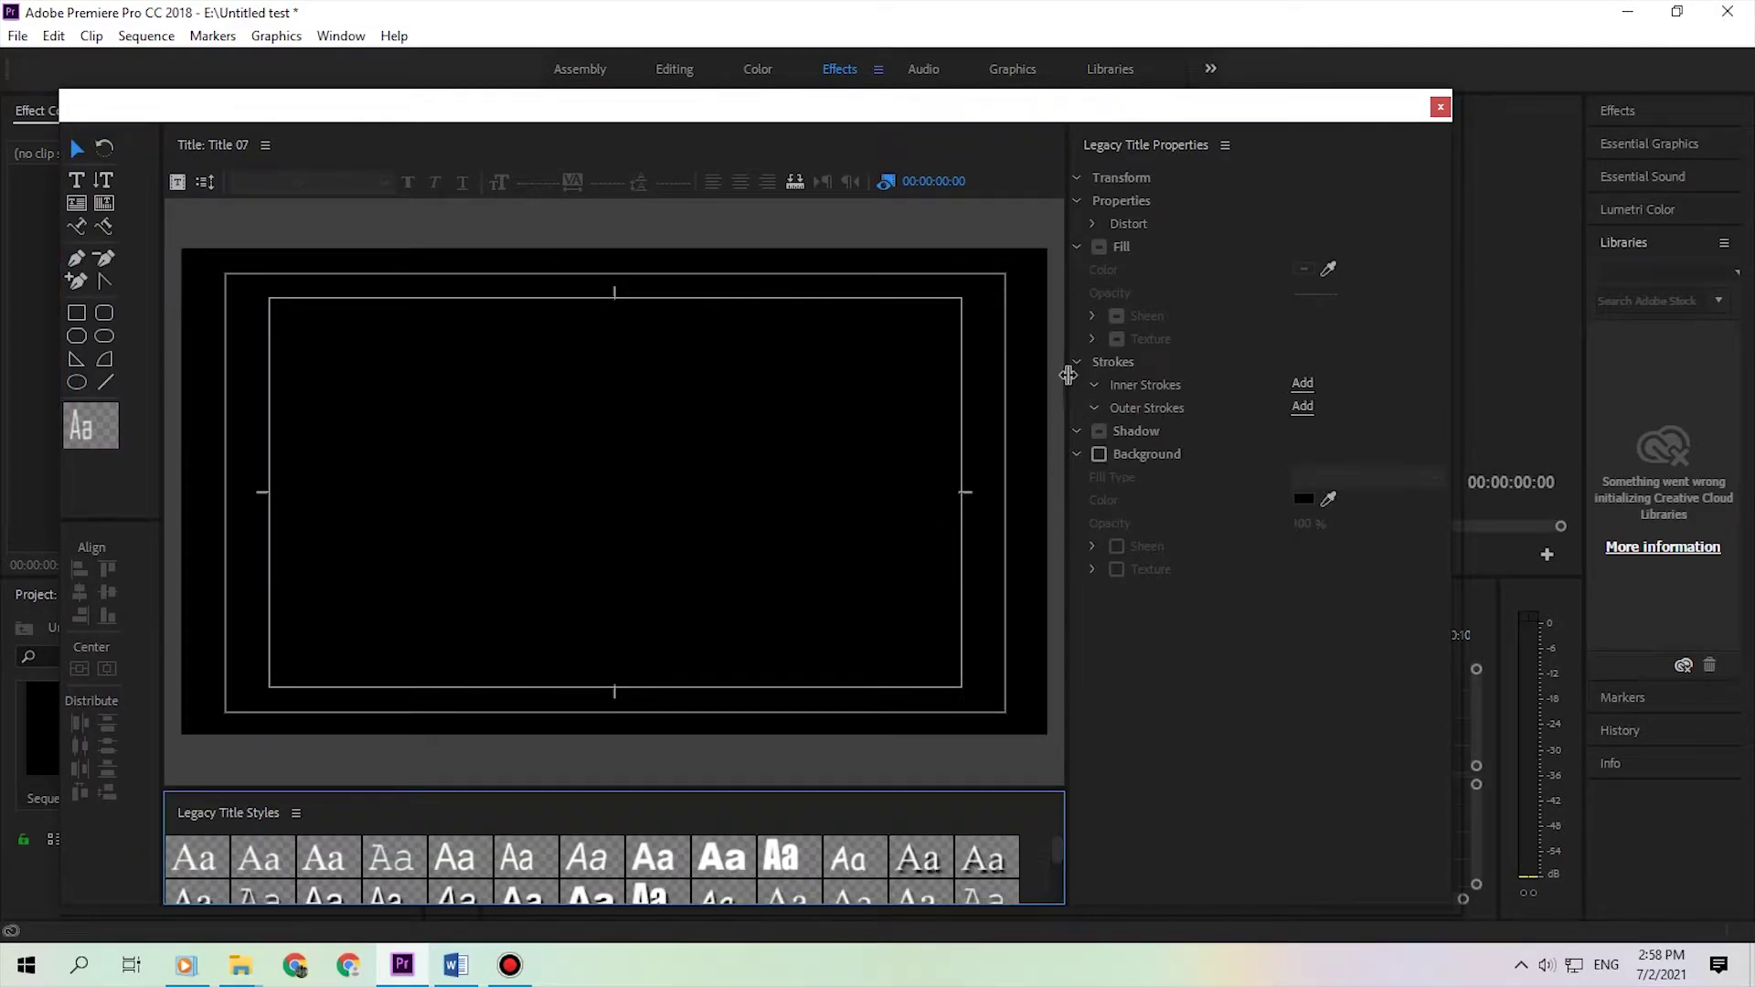
# Step: Widen the title canvas area and set the title type to Roll in Roll/Crawl Options
pyautogui.moveTo(1070, 366); pyautogui.dragTo(1383, 402)
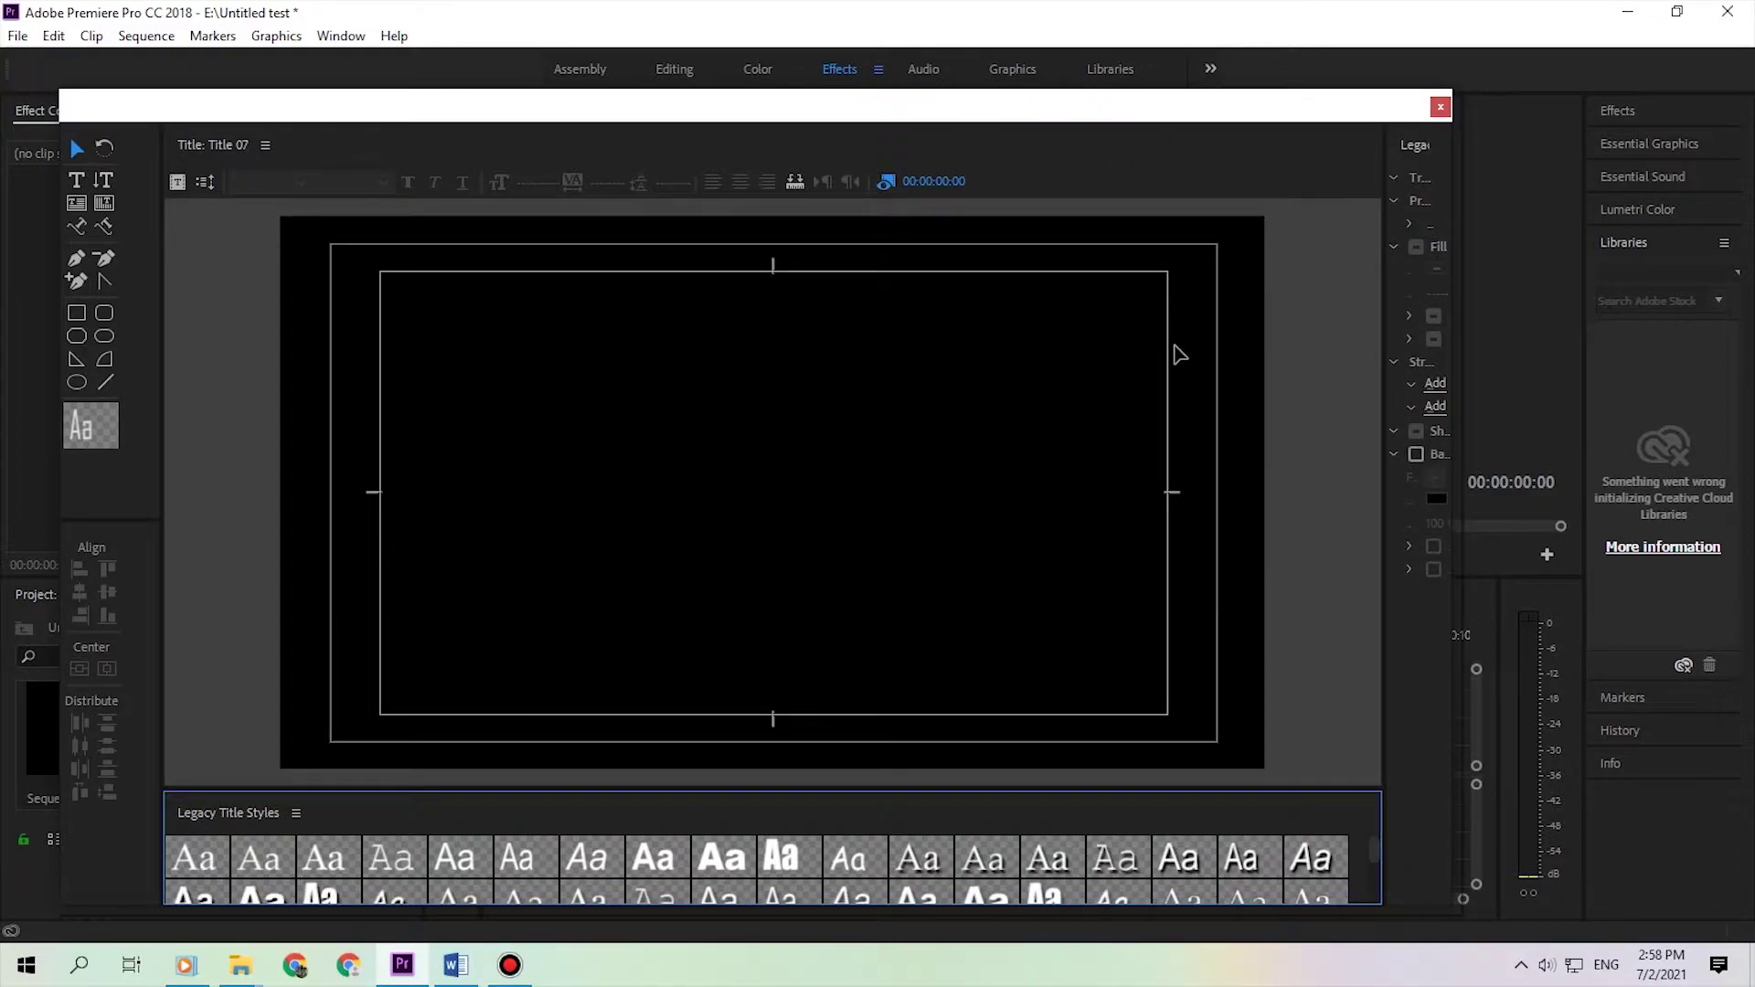
pyautogui.click(207, 180)
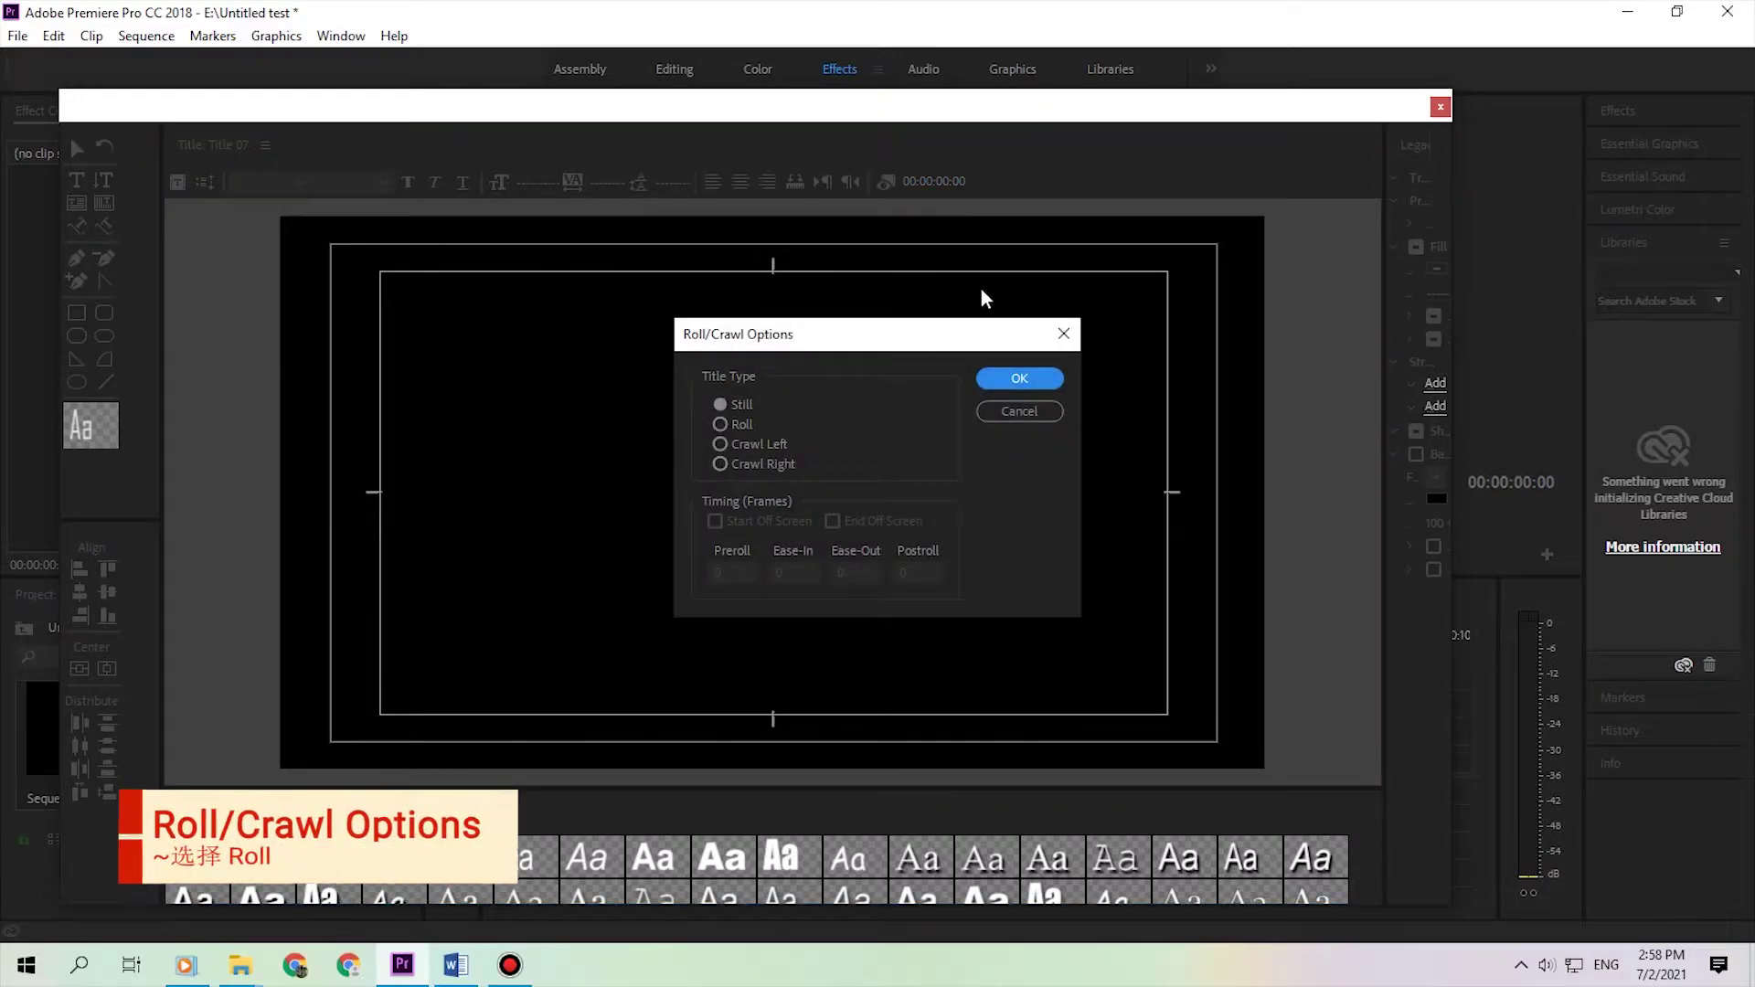
pyautogui.click(720, 424)
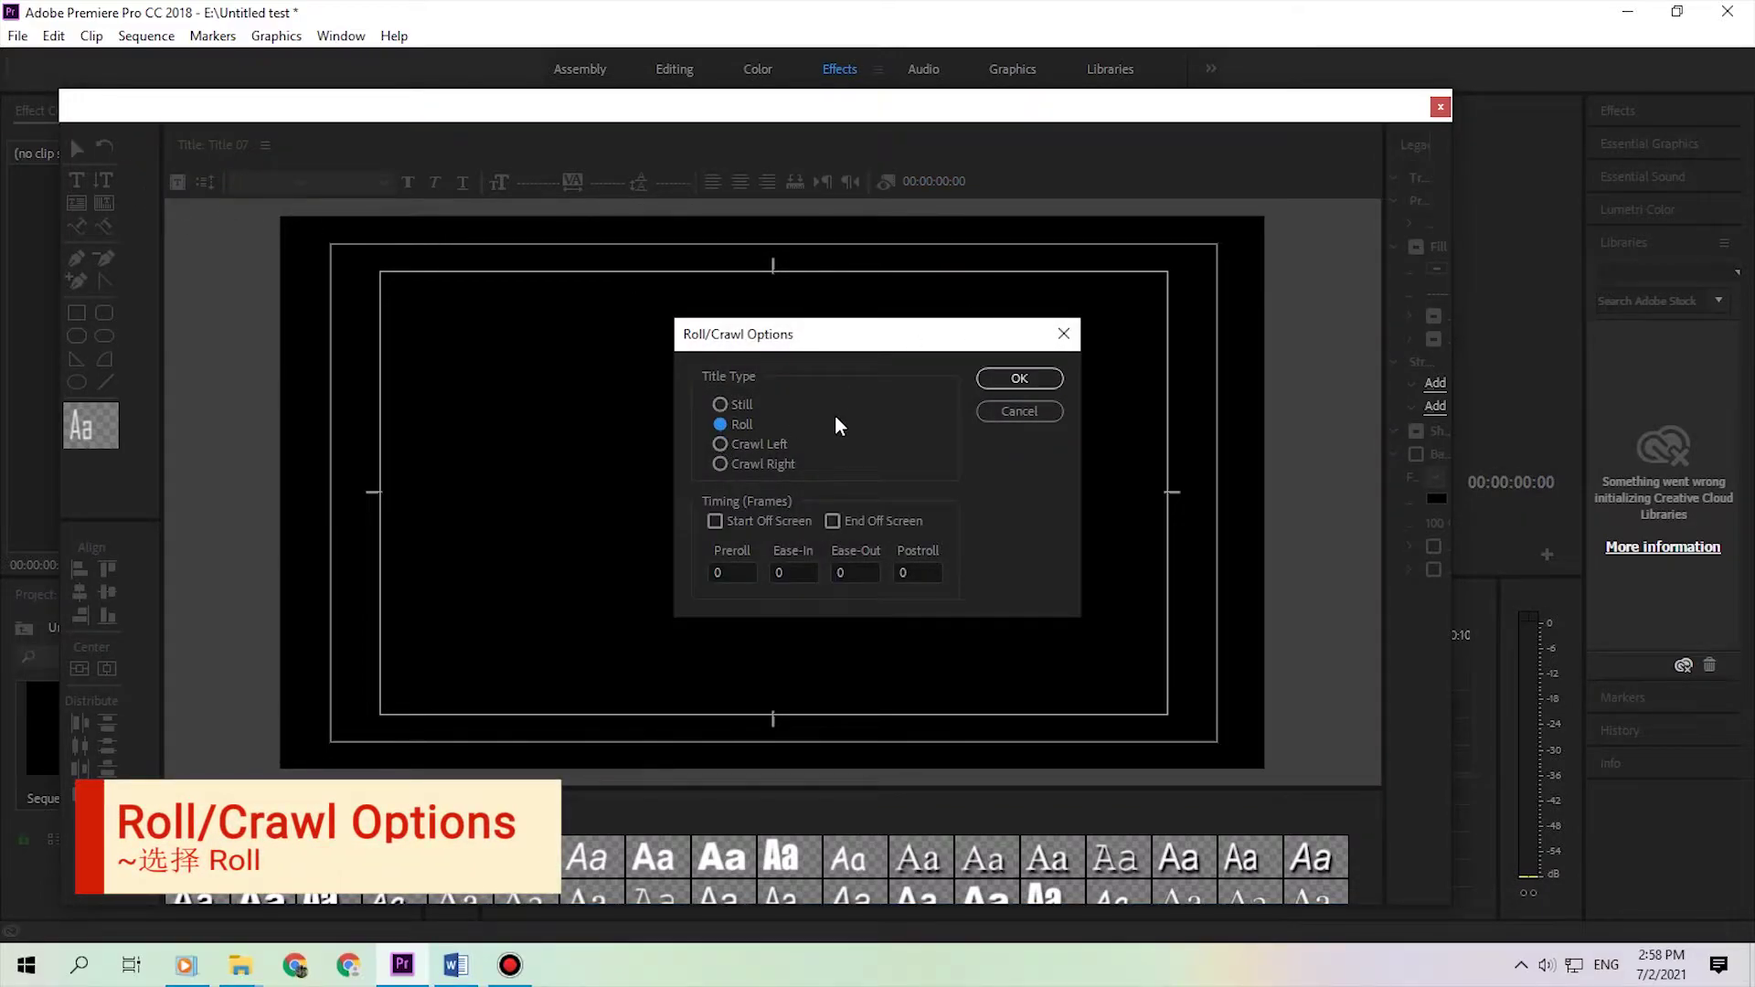
pyautogui.click(1012, 378)
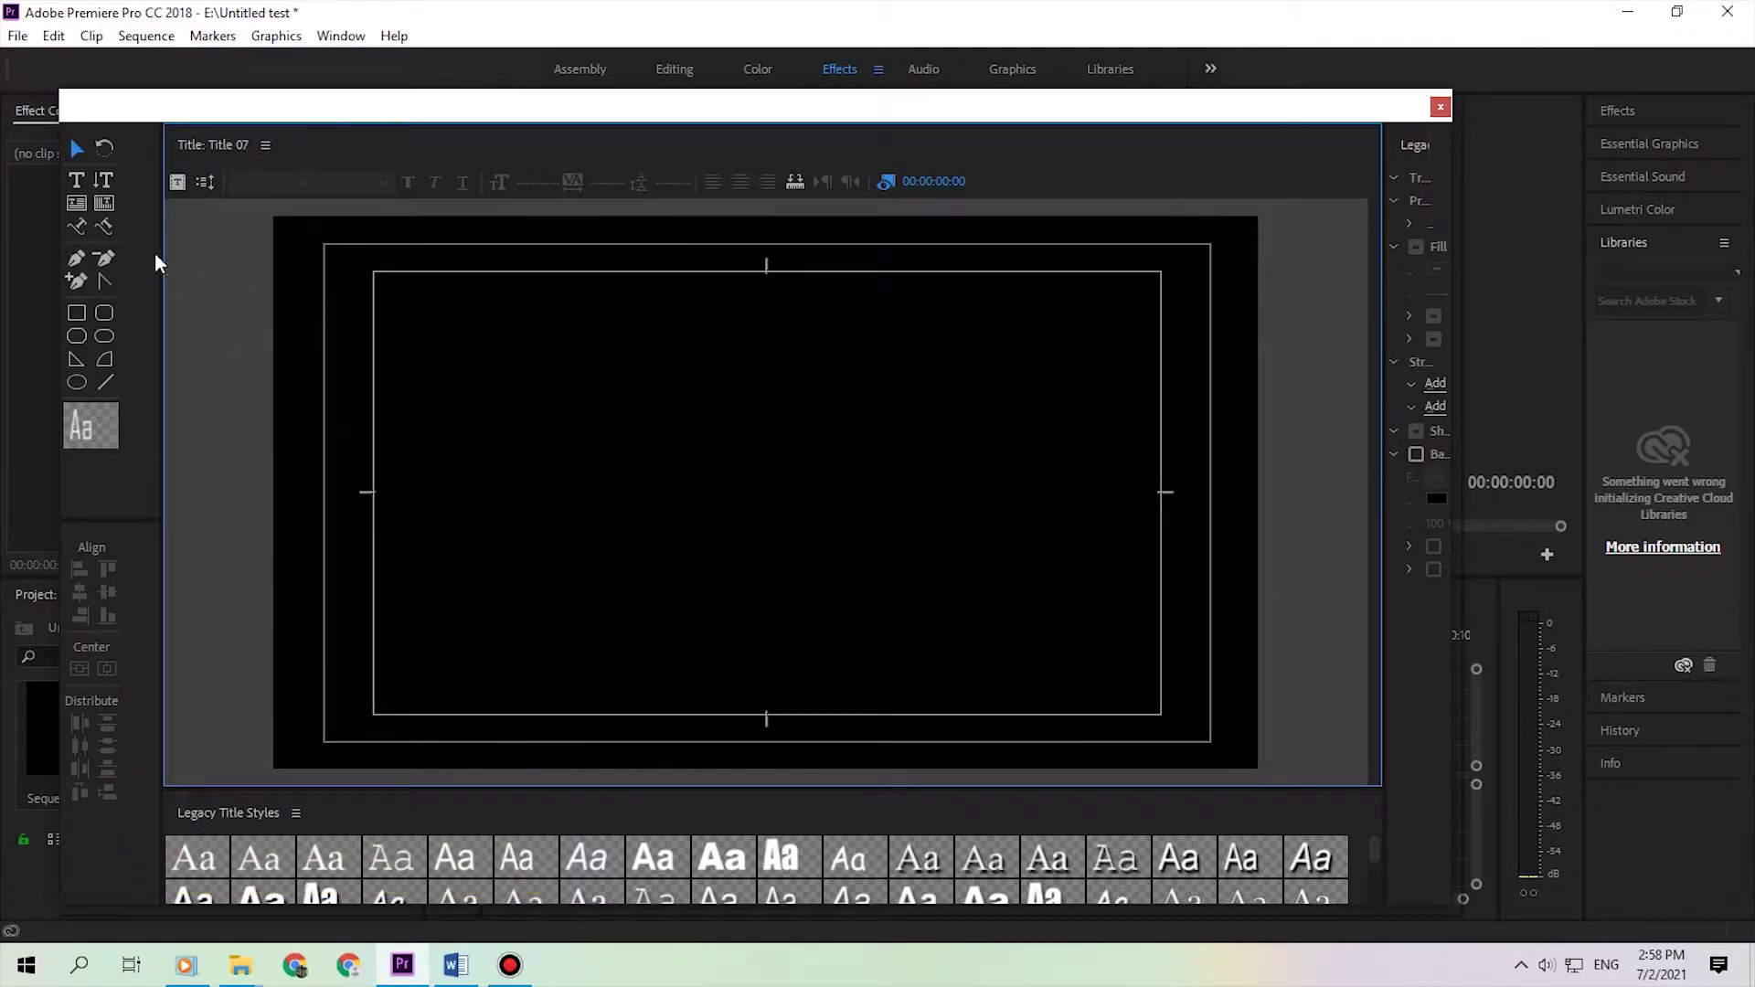
# Step: Draw a text box at the frame's lower left, extend it below the frame bottom, and set size 40
pyautogui.click(70, 179)
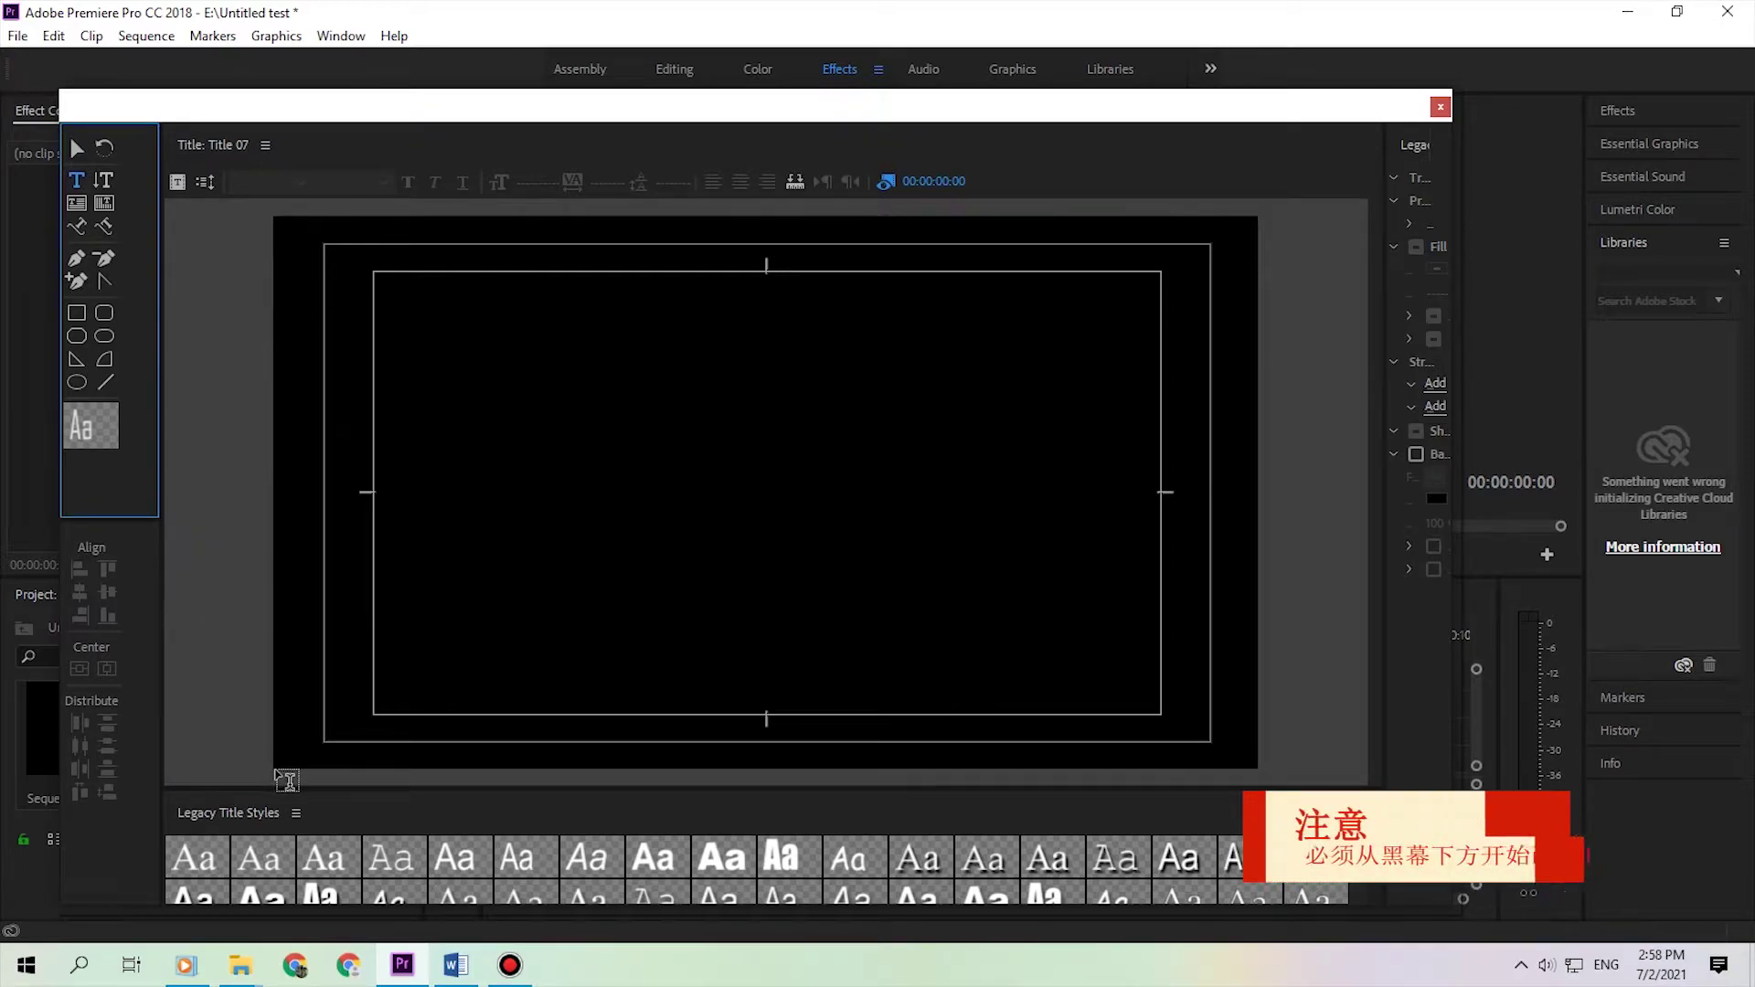
pyautogui.click(288, 780)
pyautogui.moveTo(288, 779); pyautogui.dragTo(473, 779)
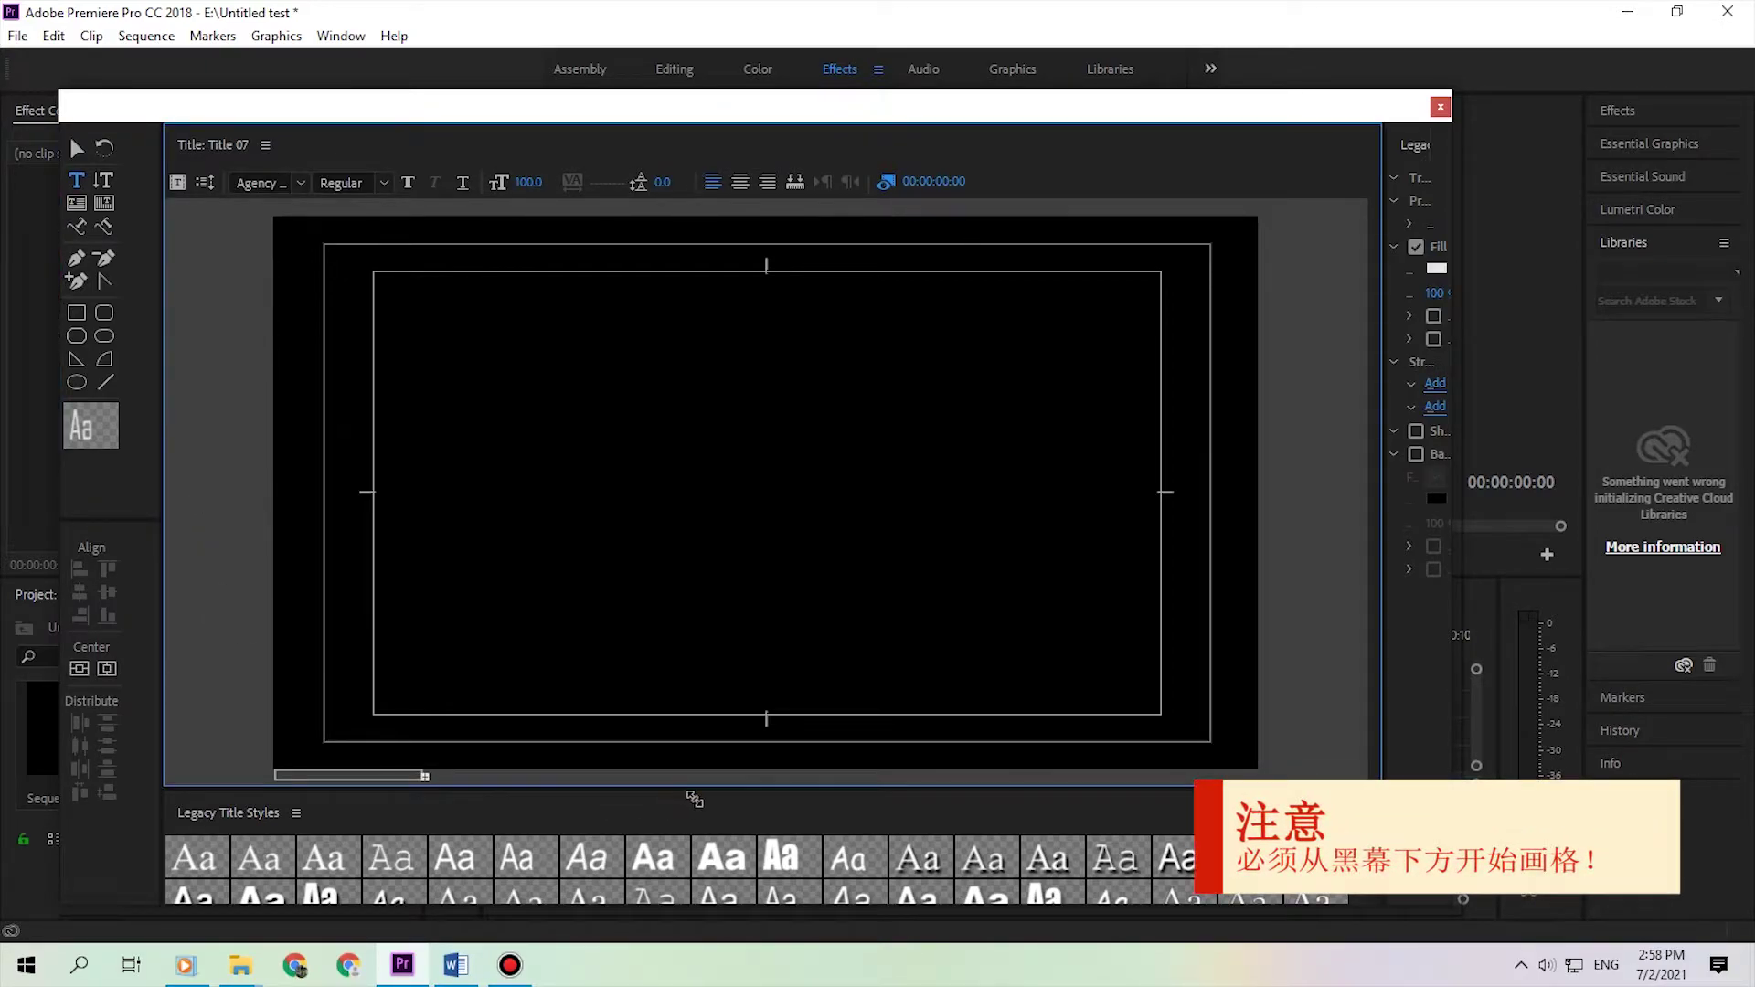
pyautogui.moveTo(694, 799)
pyautogui.mouseDown()
pyautogui.moveTo(740, 794)
pyautogui.moveTo(755, 747)
pyautogui.mouseUp()
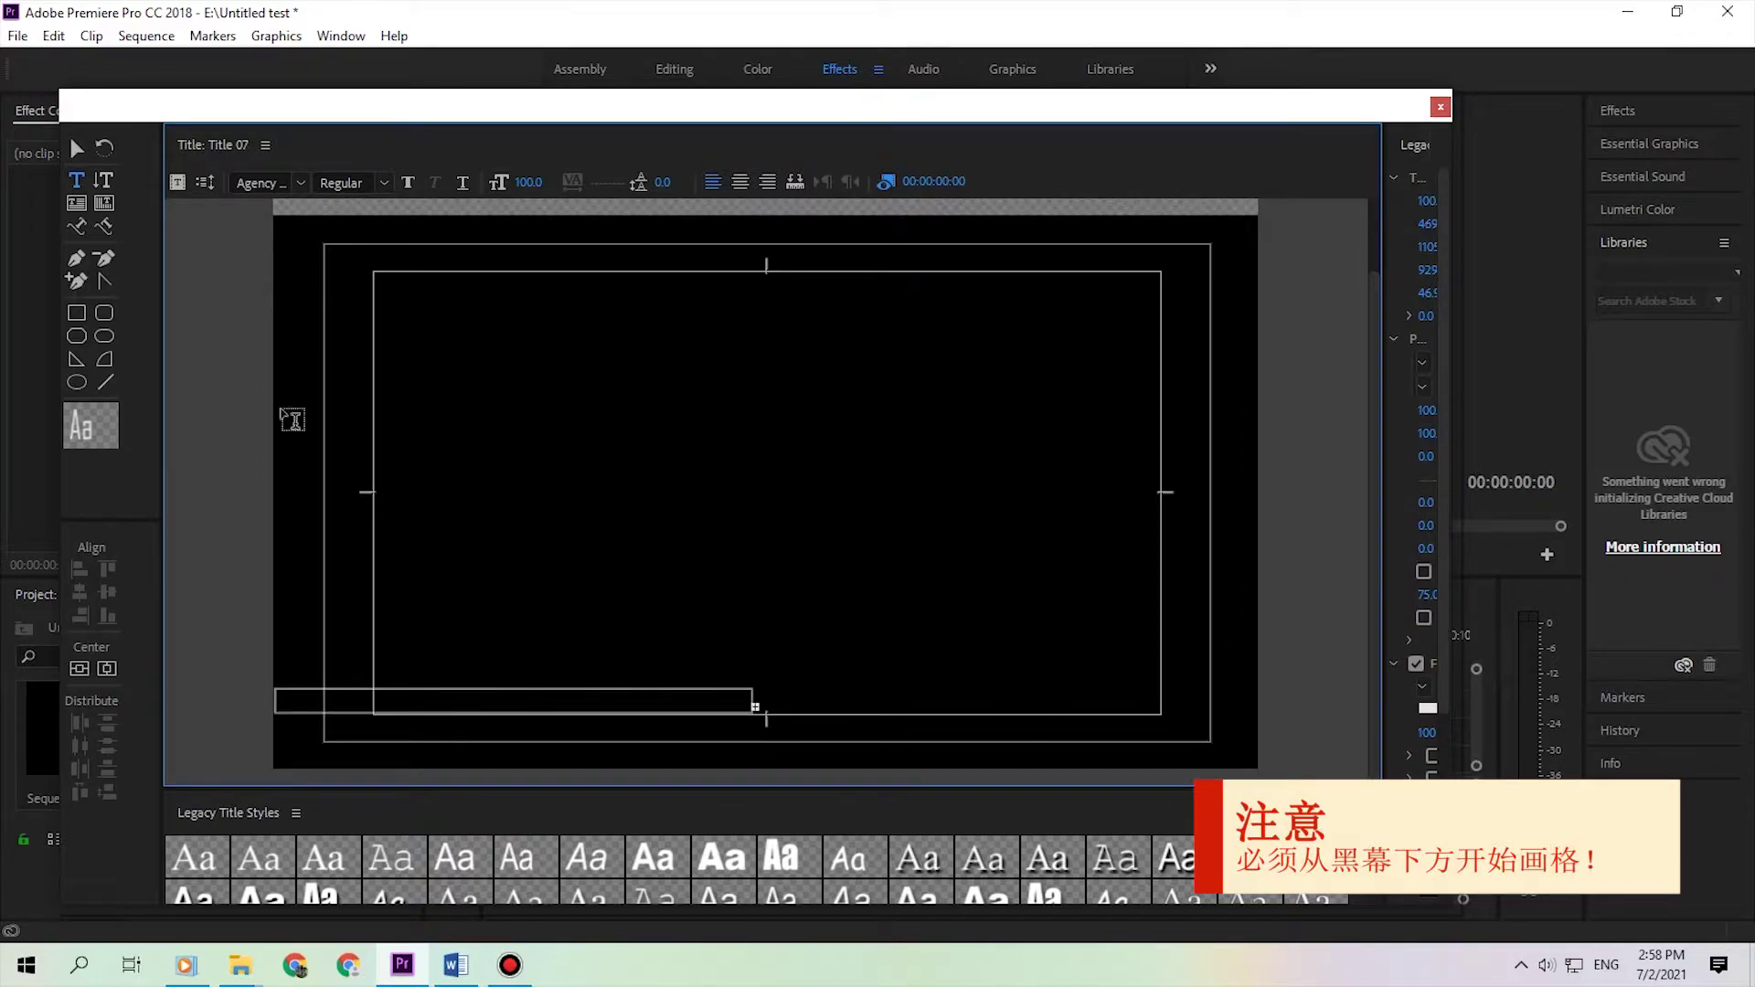
pyautogui.click(76, 149)
pyautogui.click(448, 700)
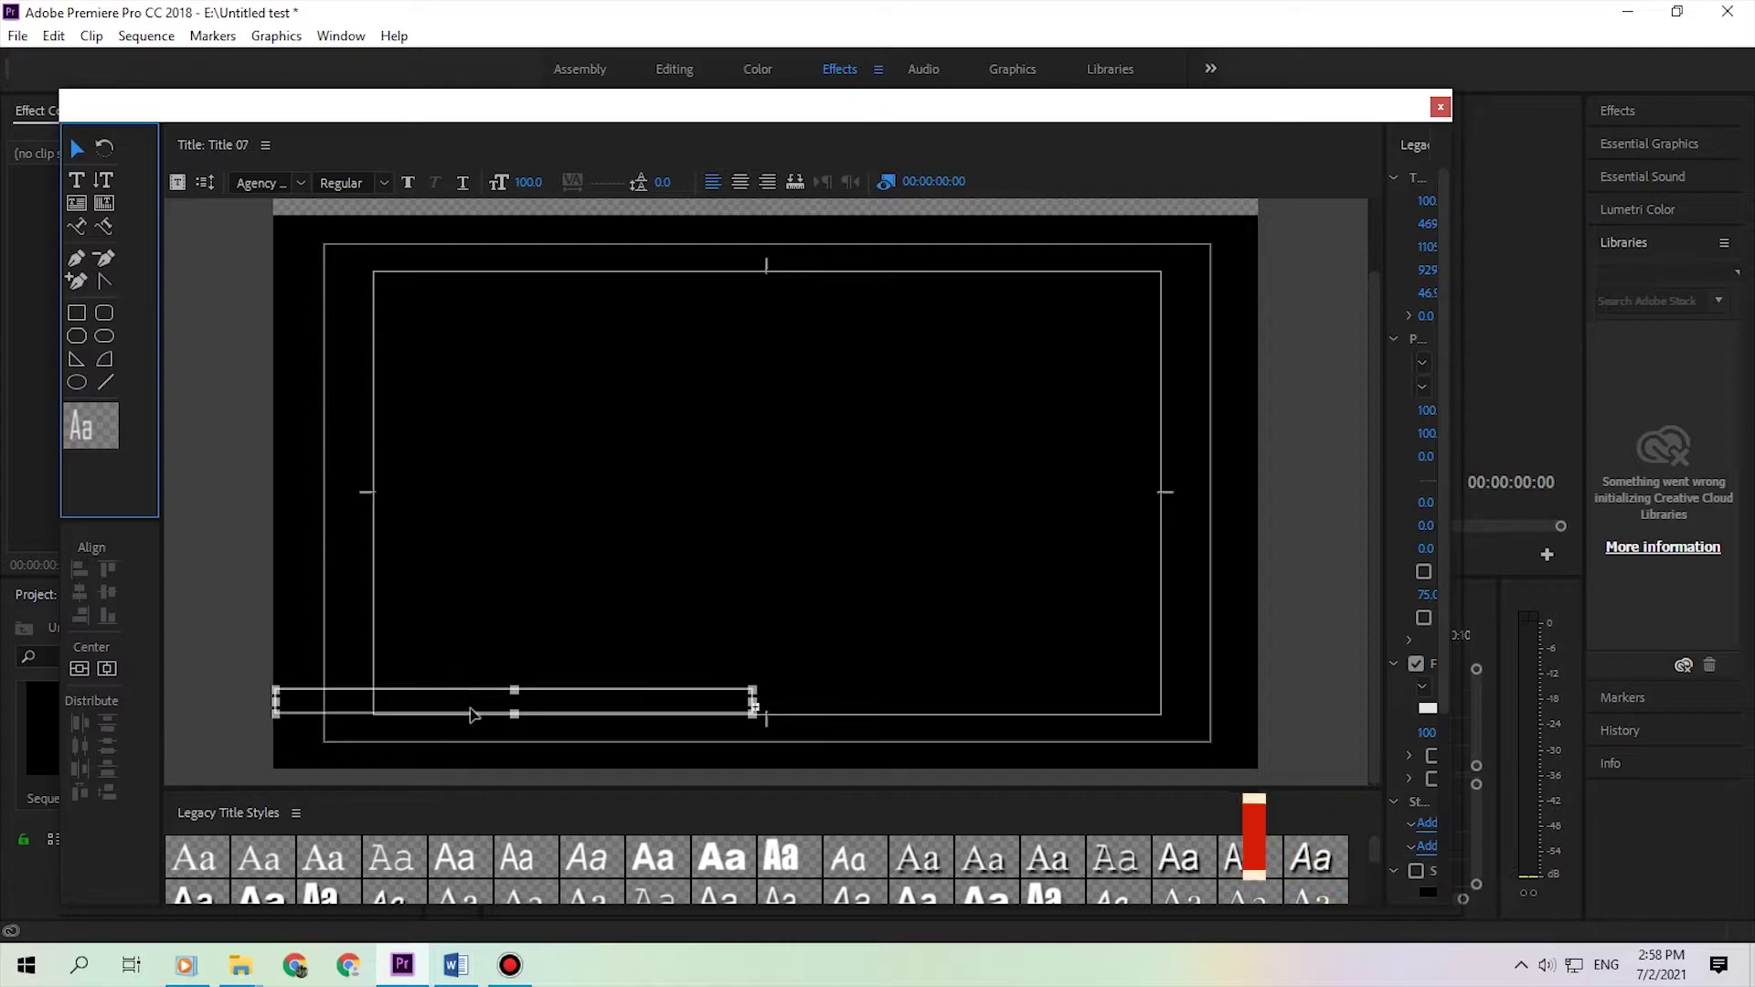
pyautogui.moveTo(504, 762); pyautogui.dragTo(503, 823)
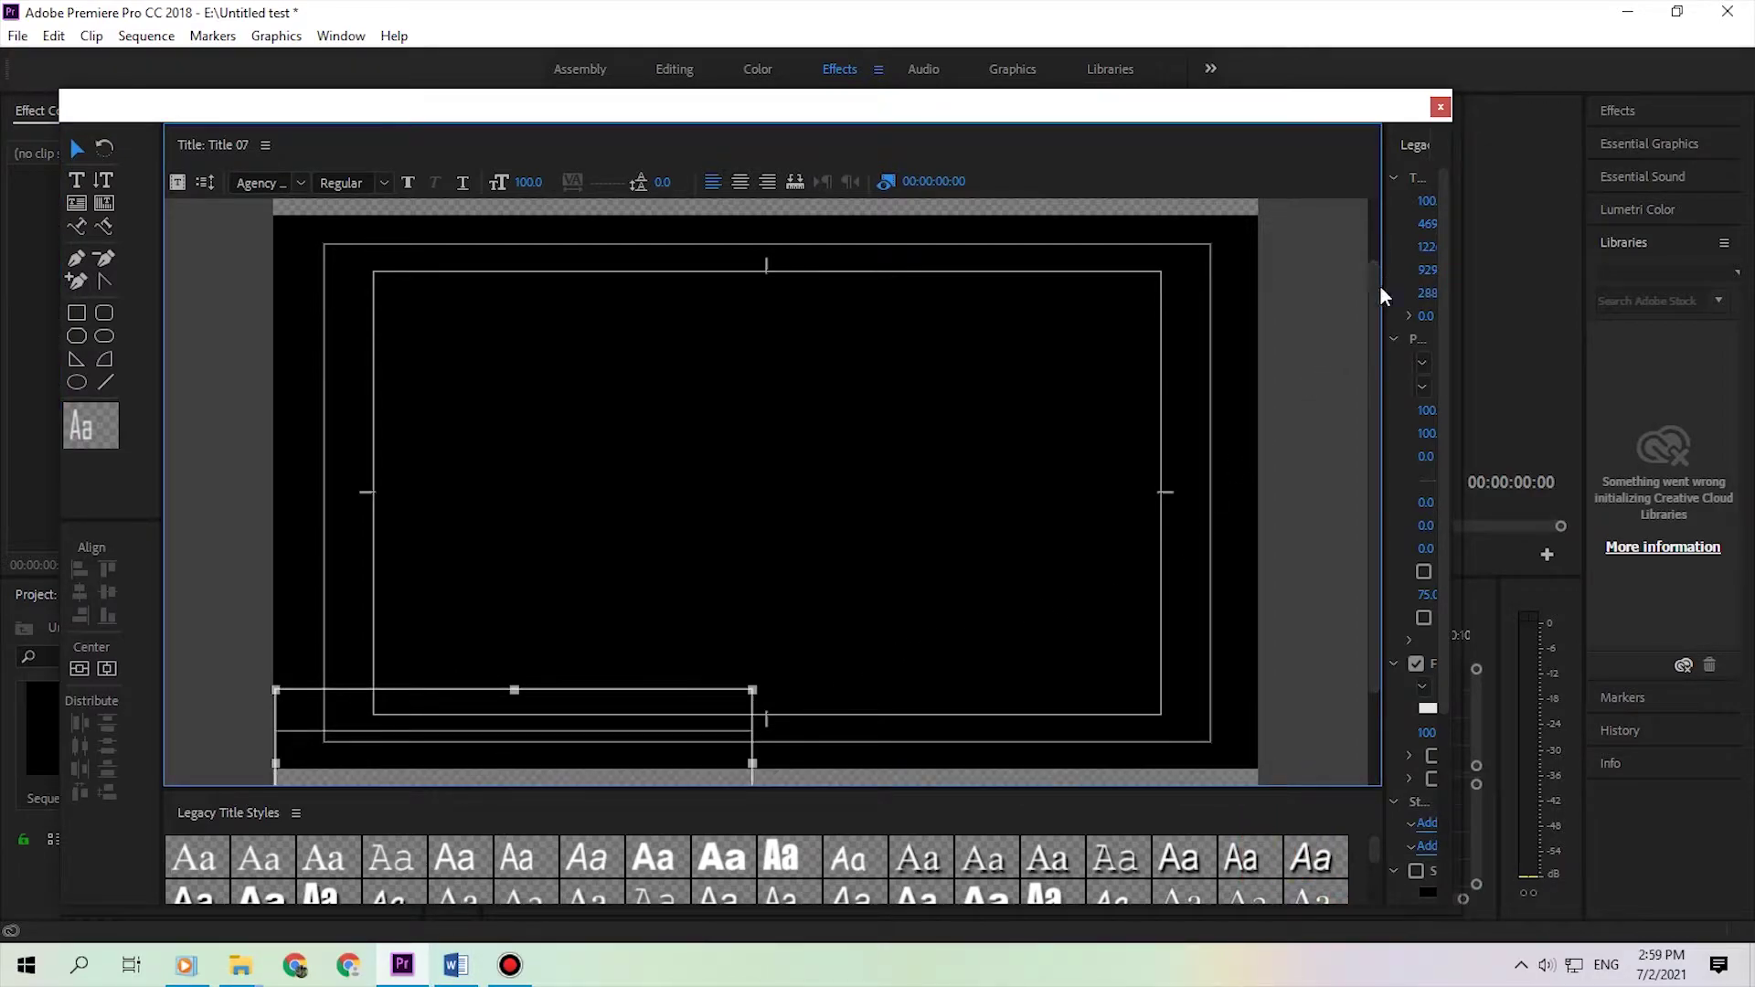
pyautogui.moveTo(1372, 284); pyautogui.dragTo(1377, 538)
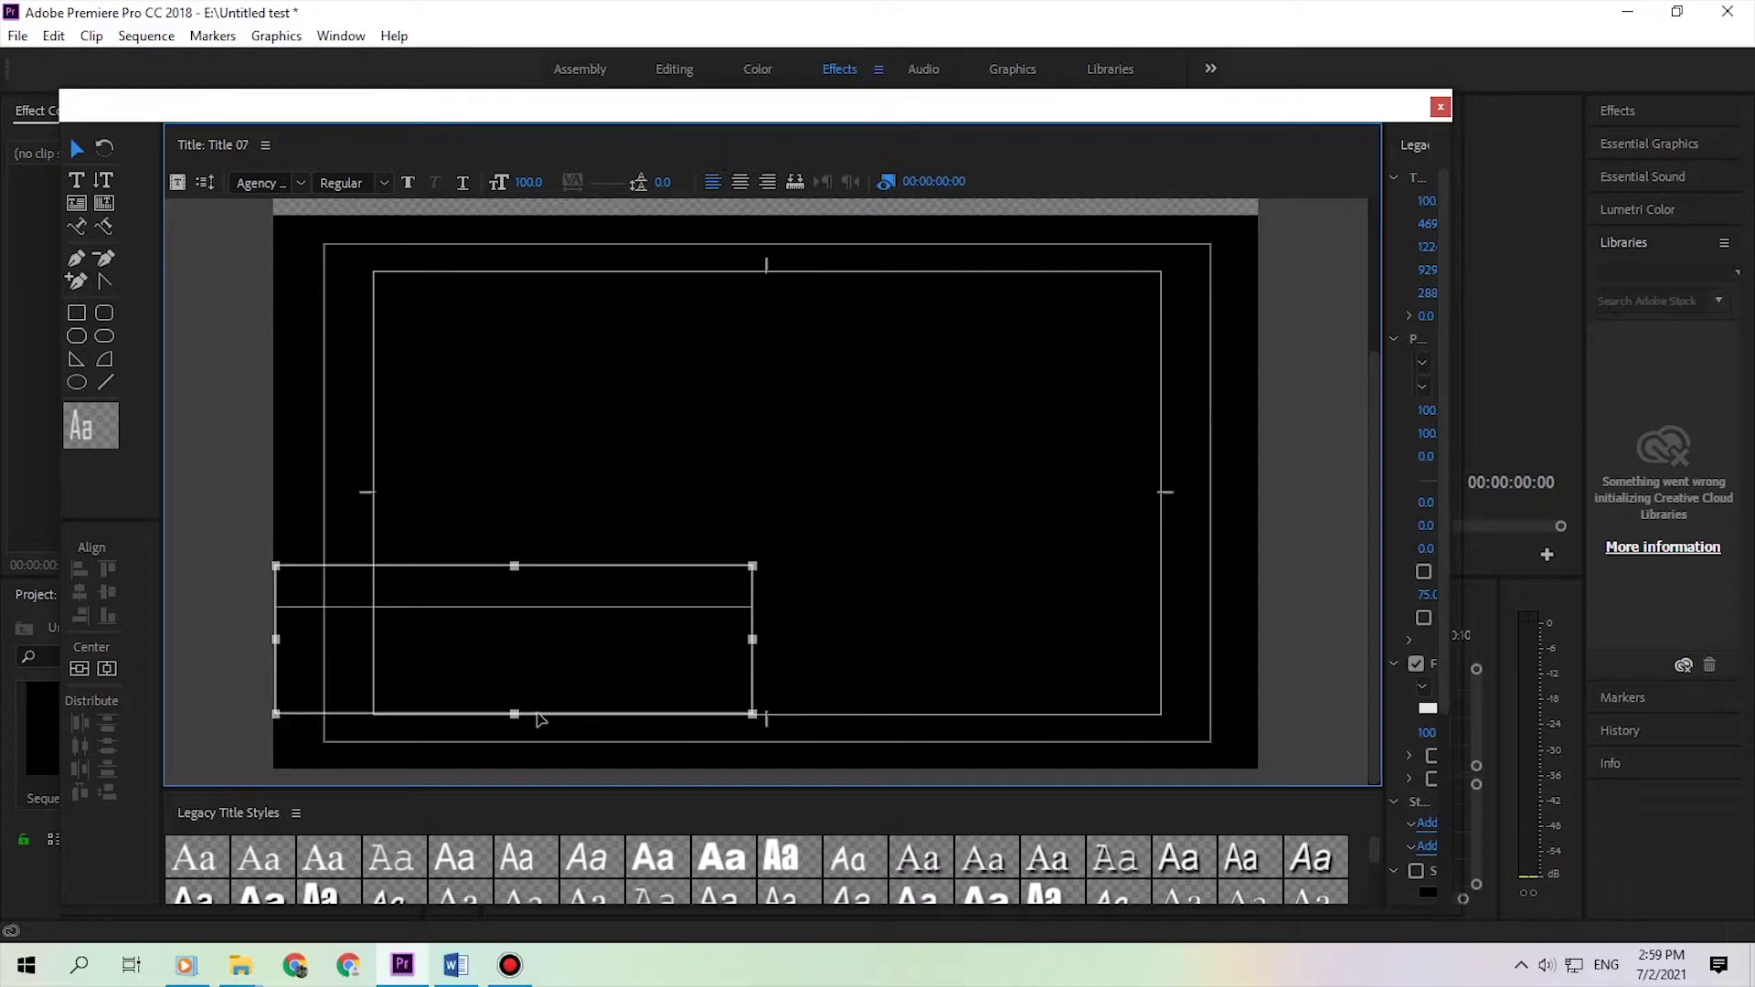
pyautogui.moveTo(514, 799); pyautogui.dragTo(509, 848)
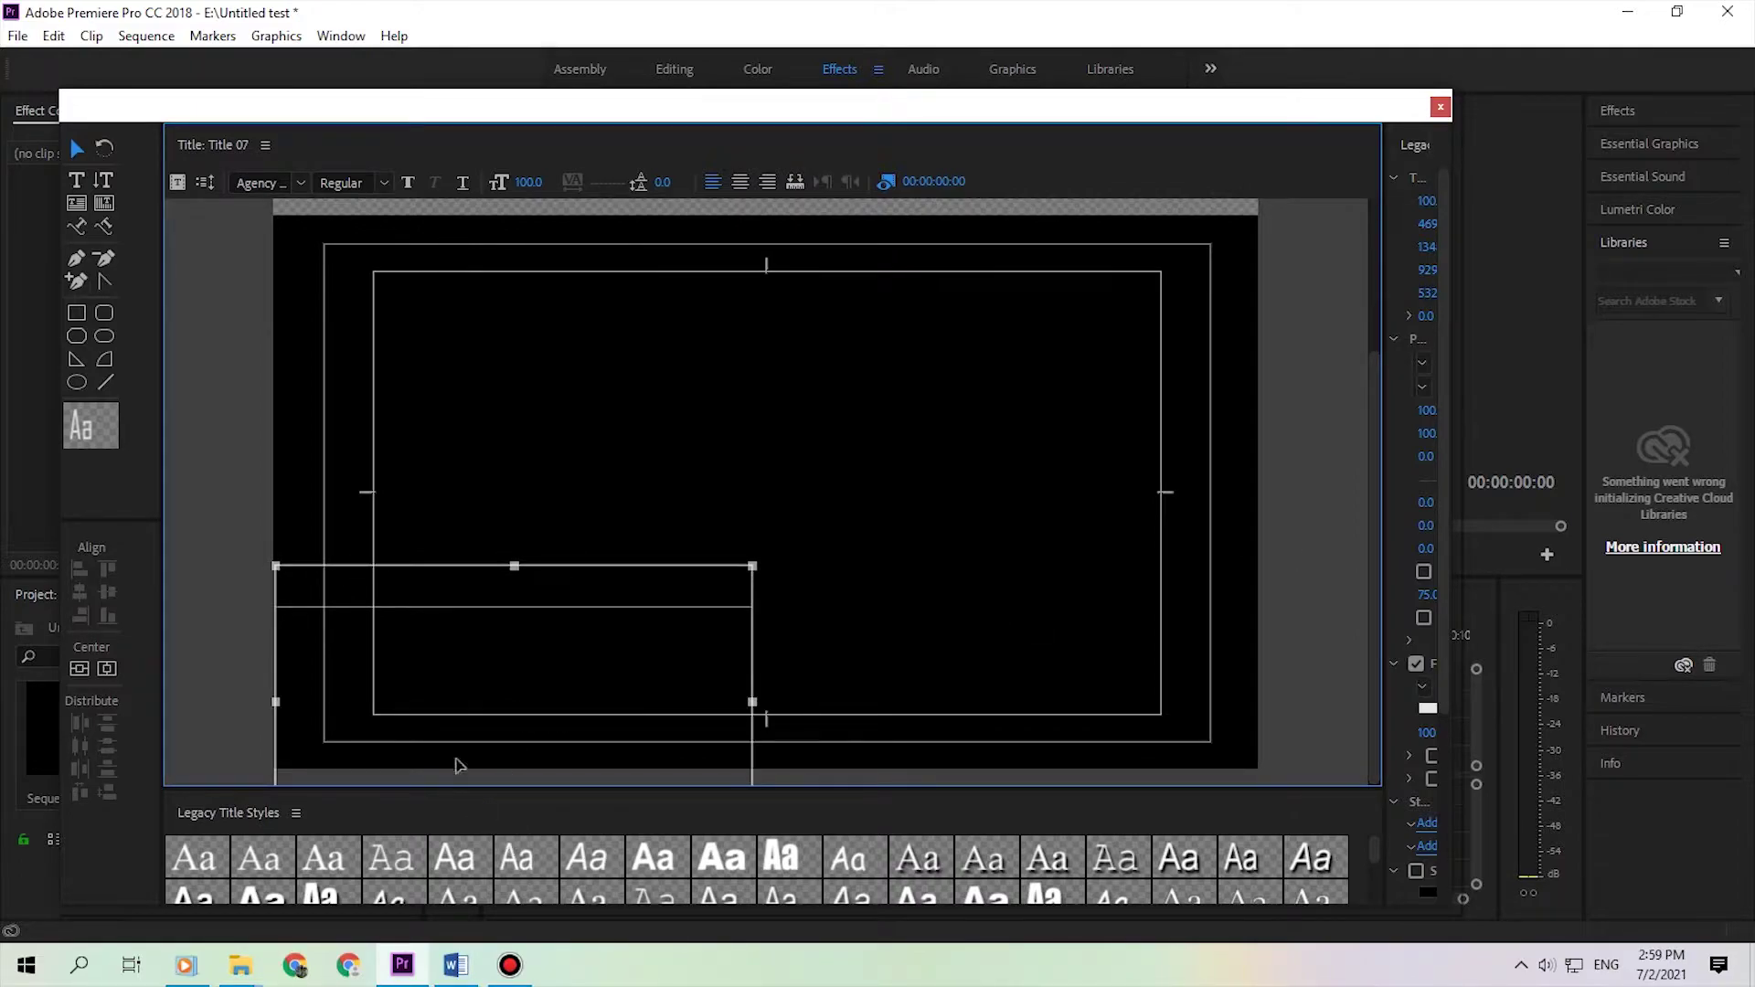
pyautogui.click(76, 182)
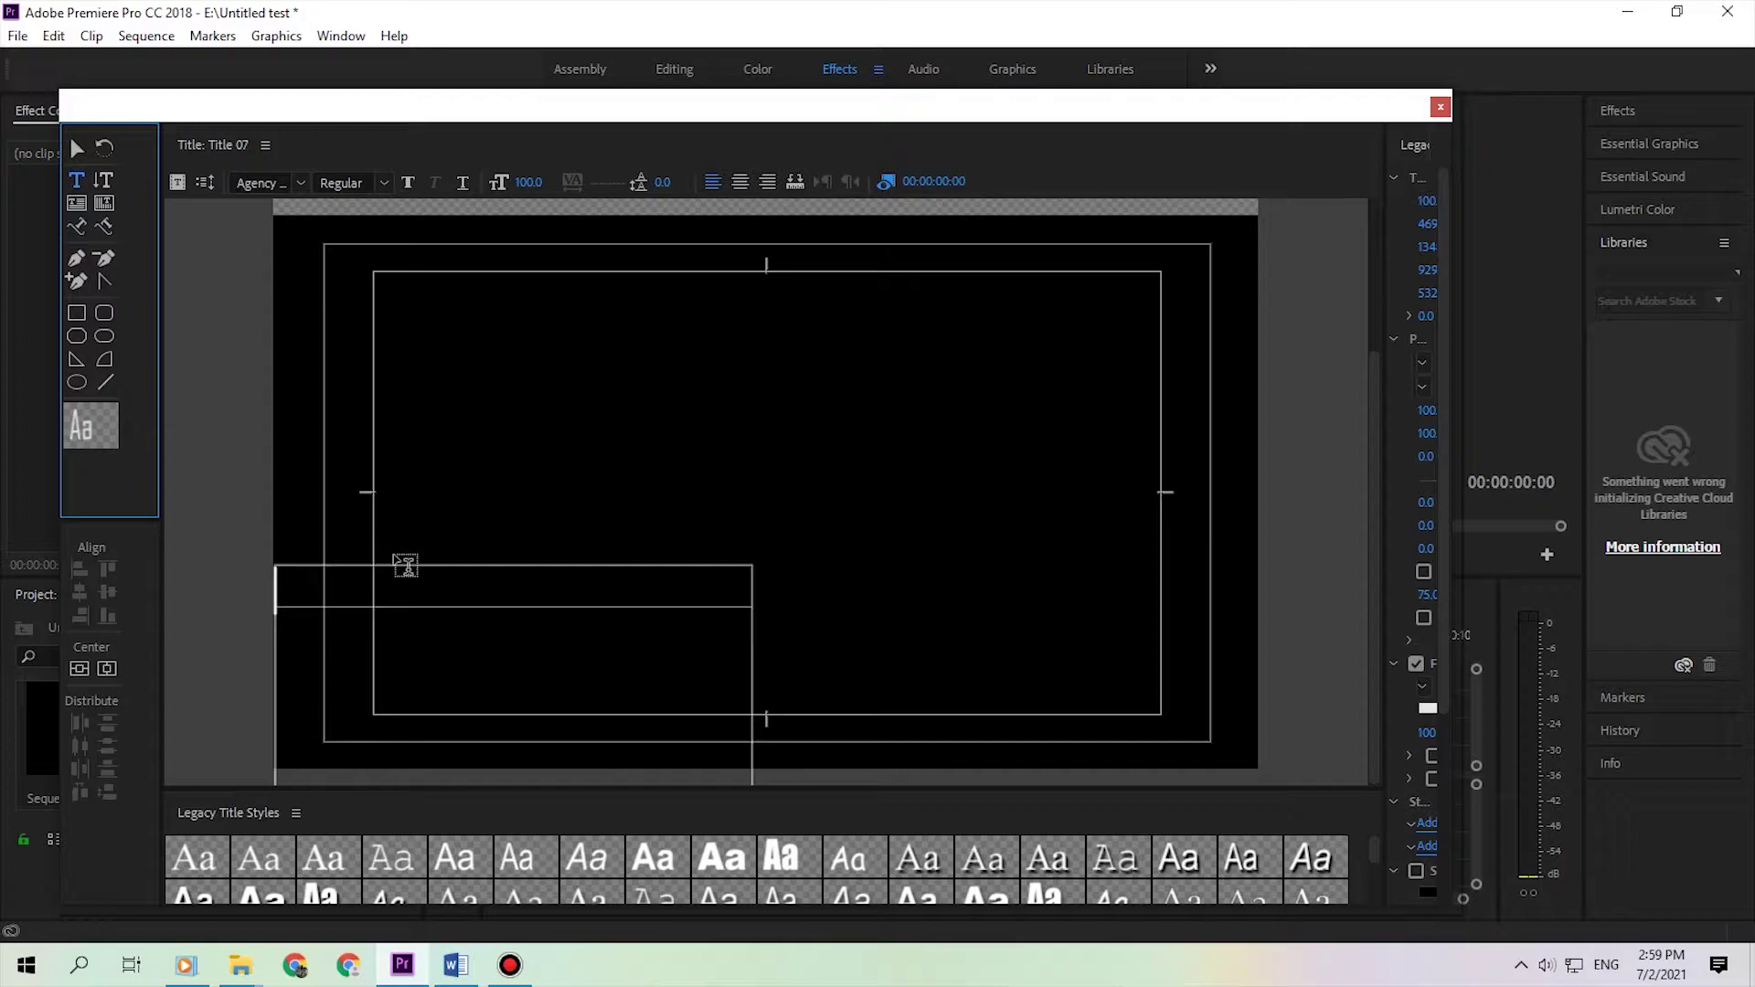
pyautogui.moveTo(529, 182); pyautogui.dragTo(516, 165)
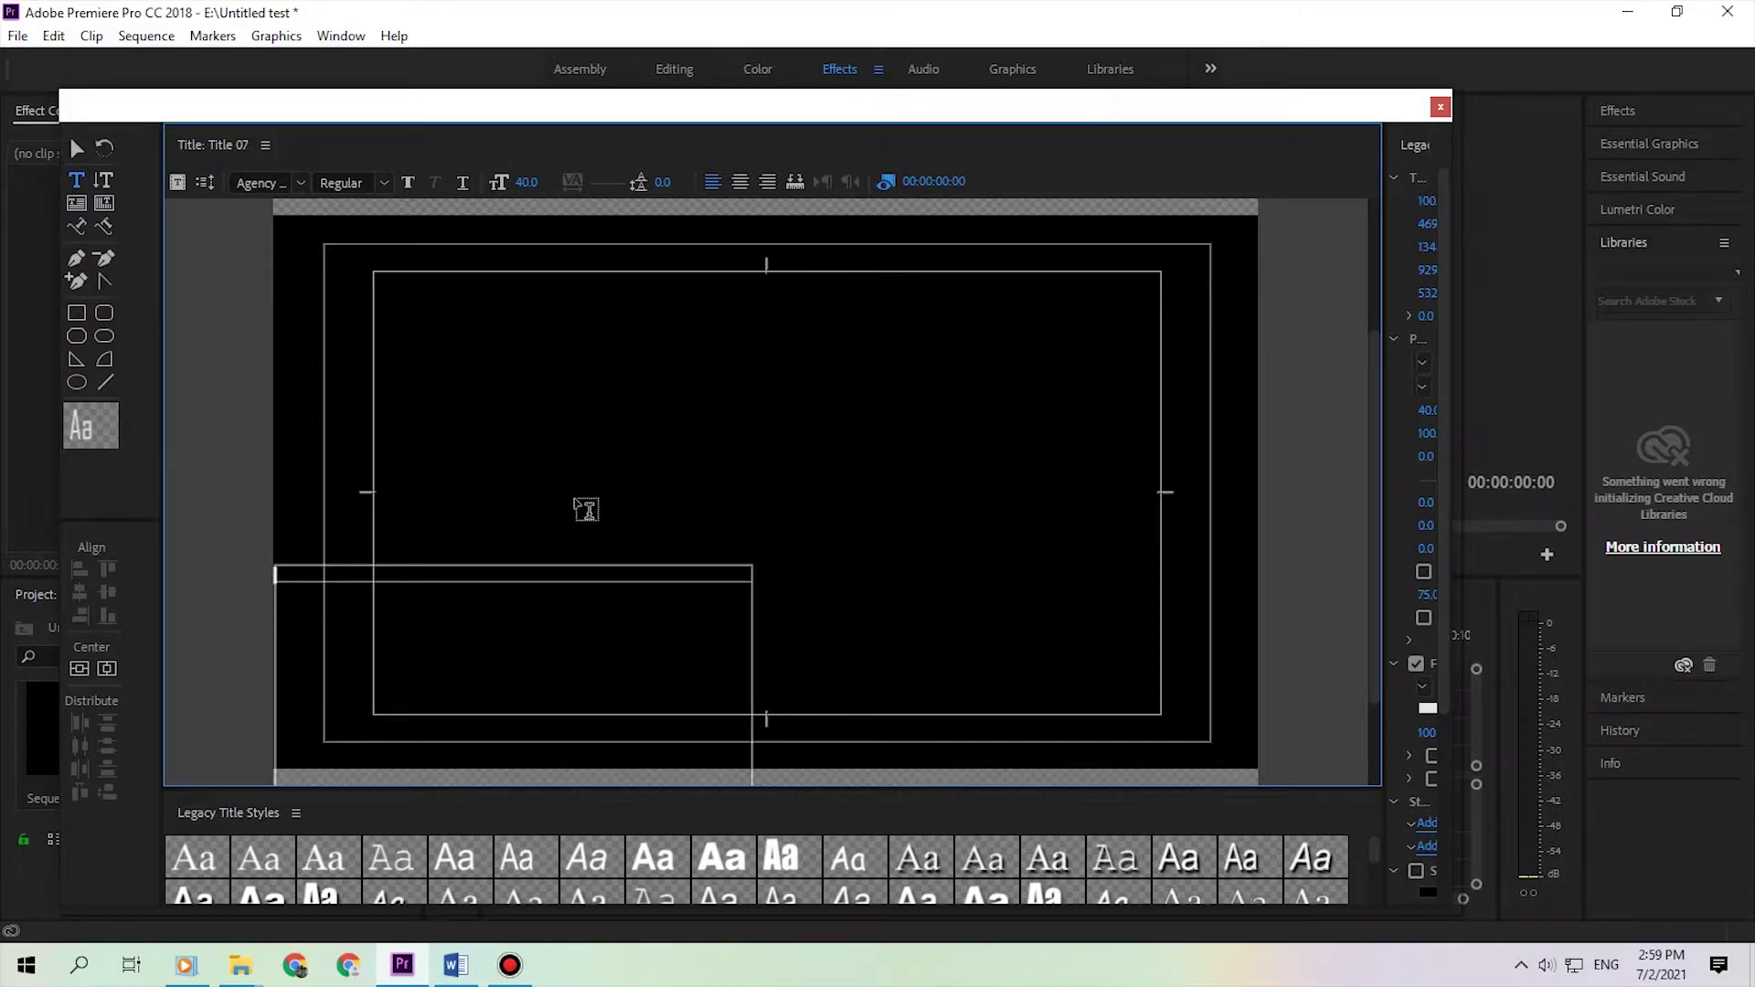
# Step: Copy the role column (监制 to DIRECTED BY) from the Word credits document
pyautogui.click(456, 964)
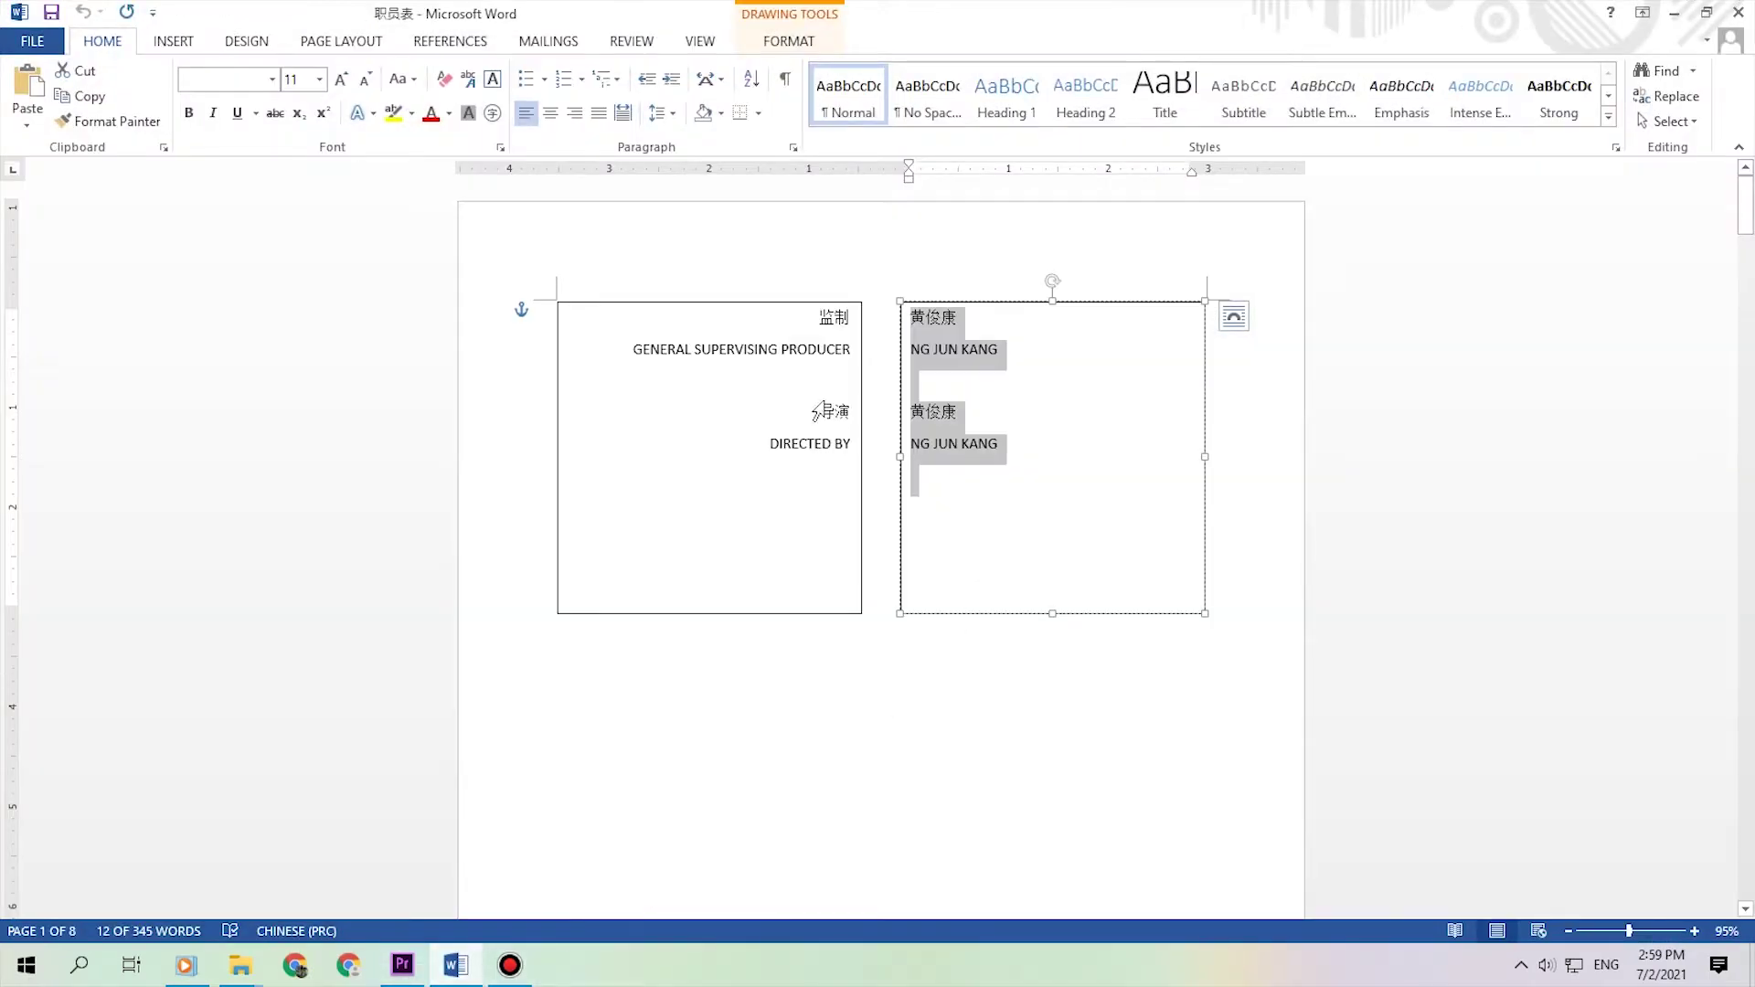
pyautogui.moveTo(817, 317); pyautogui.dragTo(857, 465)
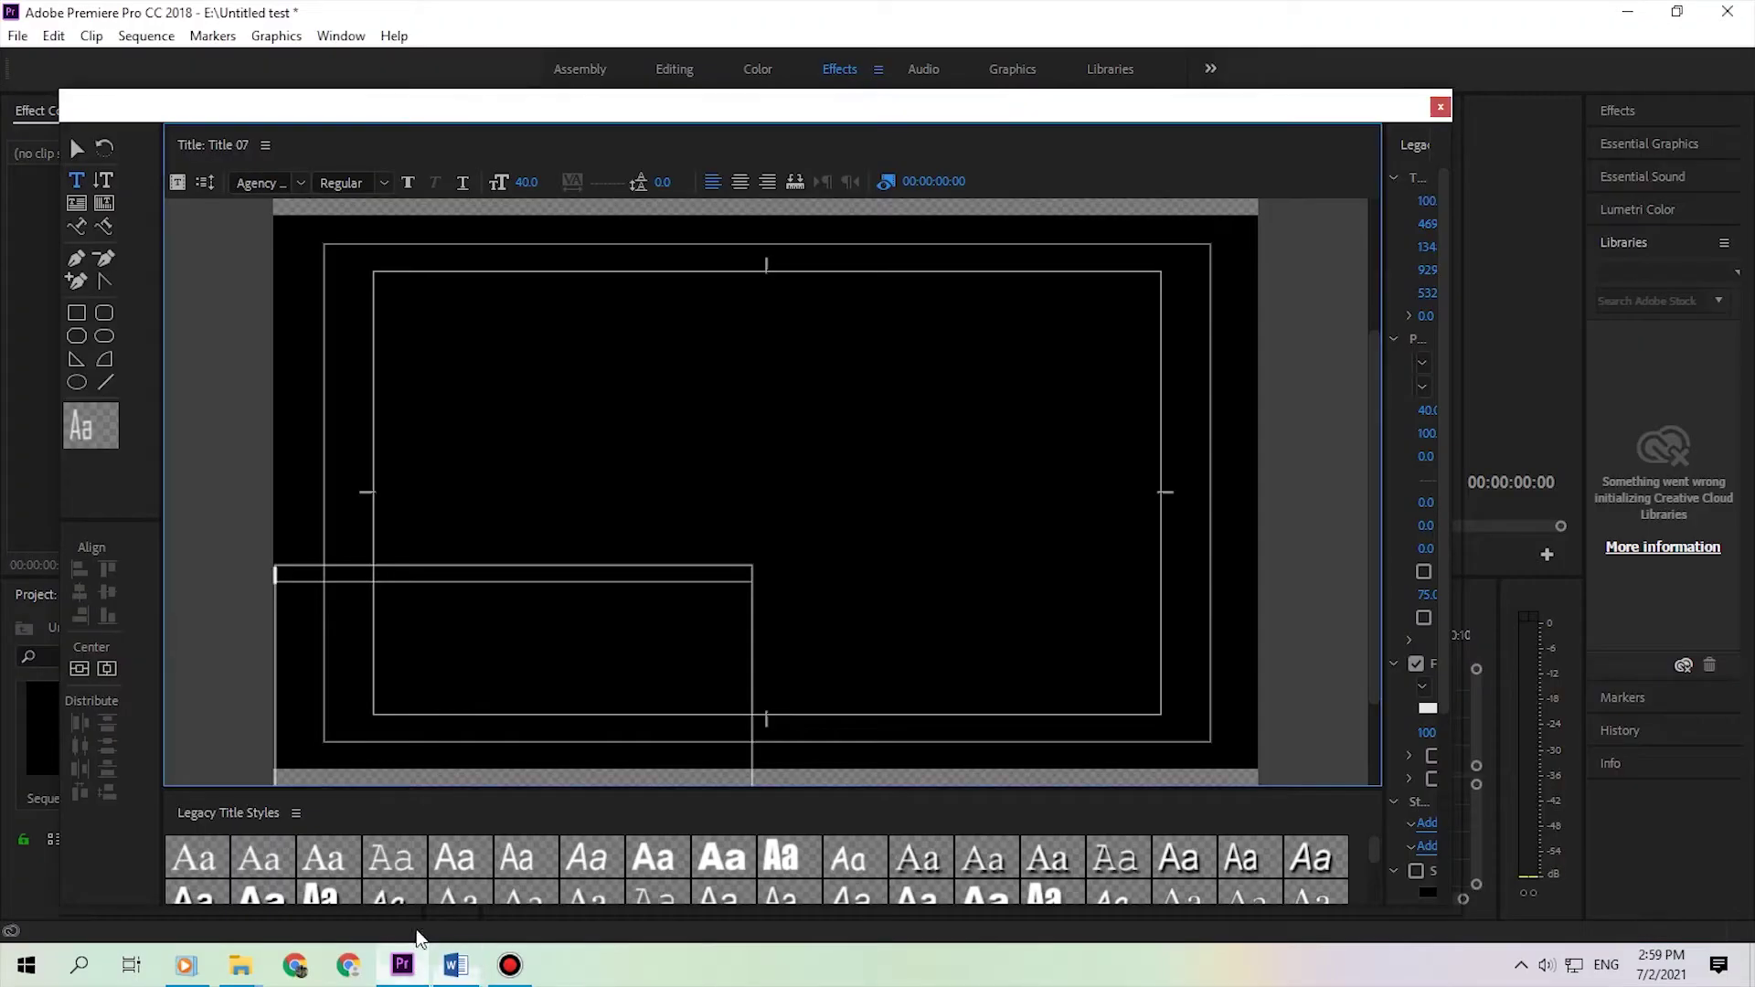
pyautogui.click(402, 964)
# Step: Paste the role list into the text box and set all of it in Microsoft YaHei UI Bold
pyautogui.hotkey('ctrl', 'v')
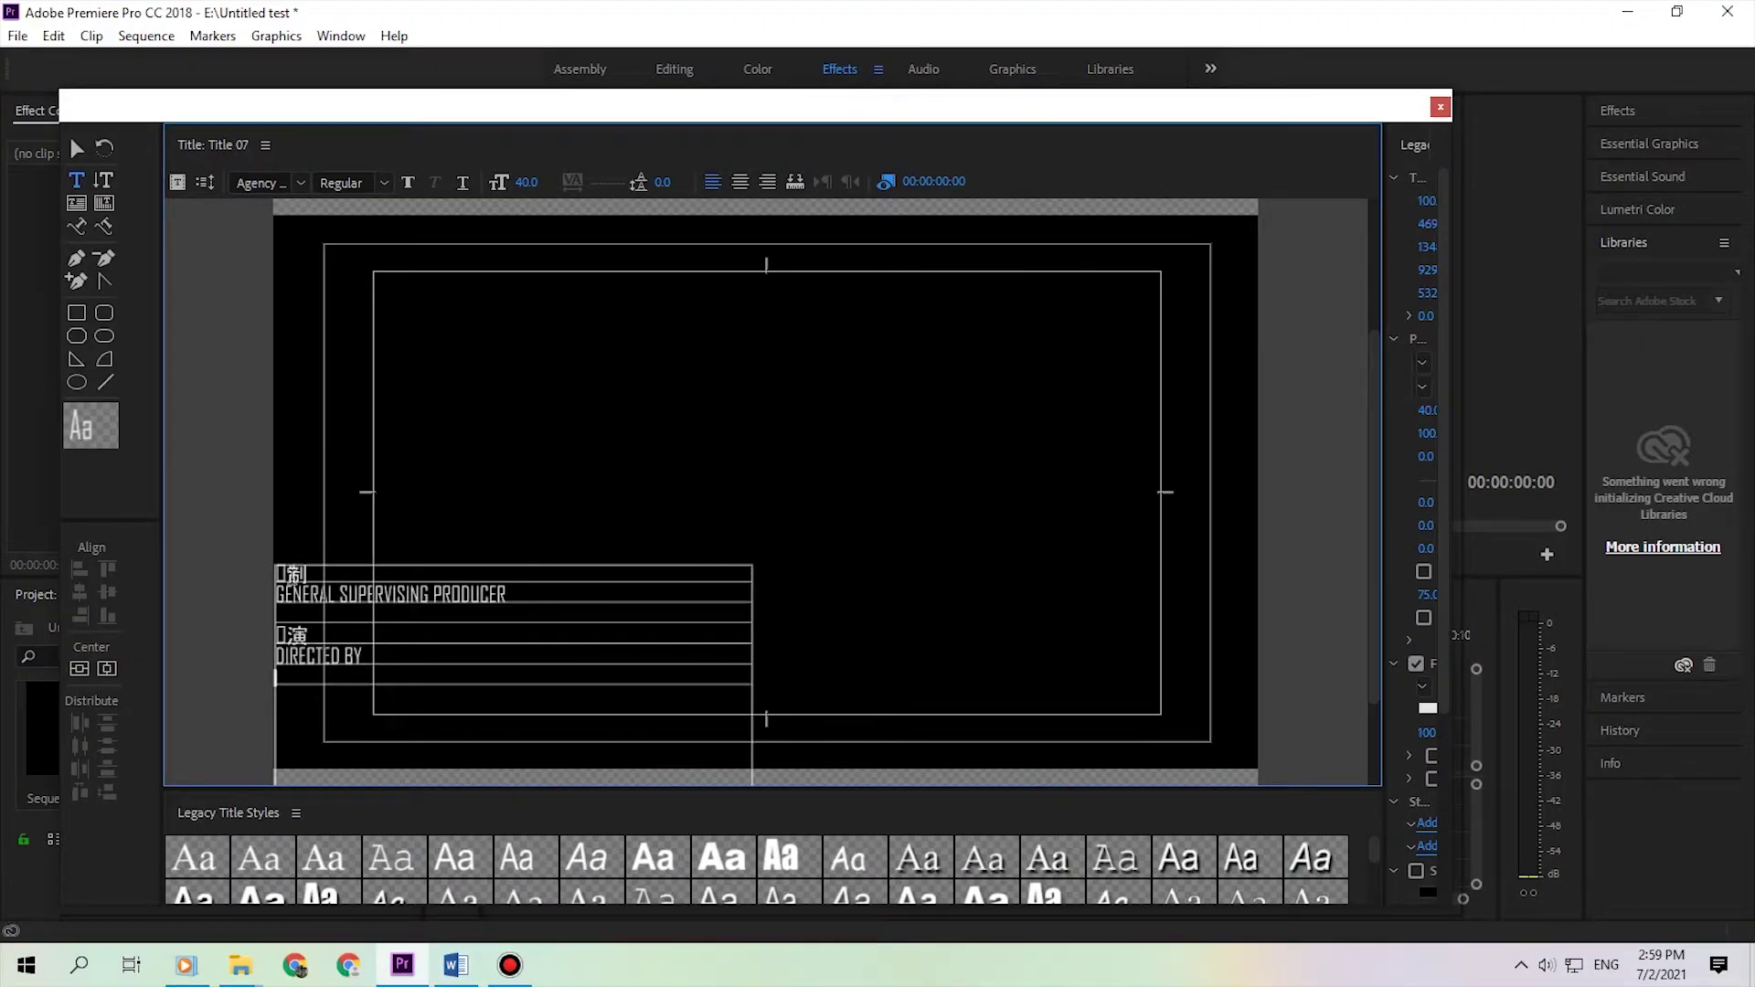
pyautogui.hotkey('ctrl', 'a')
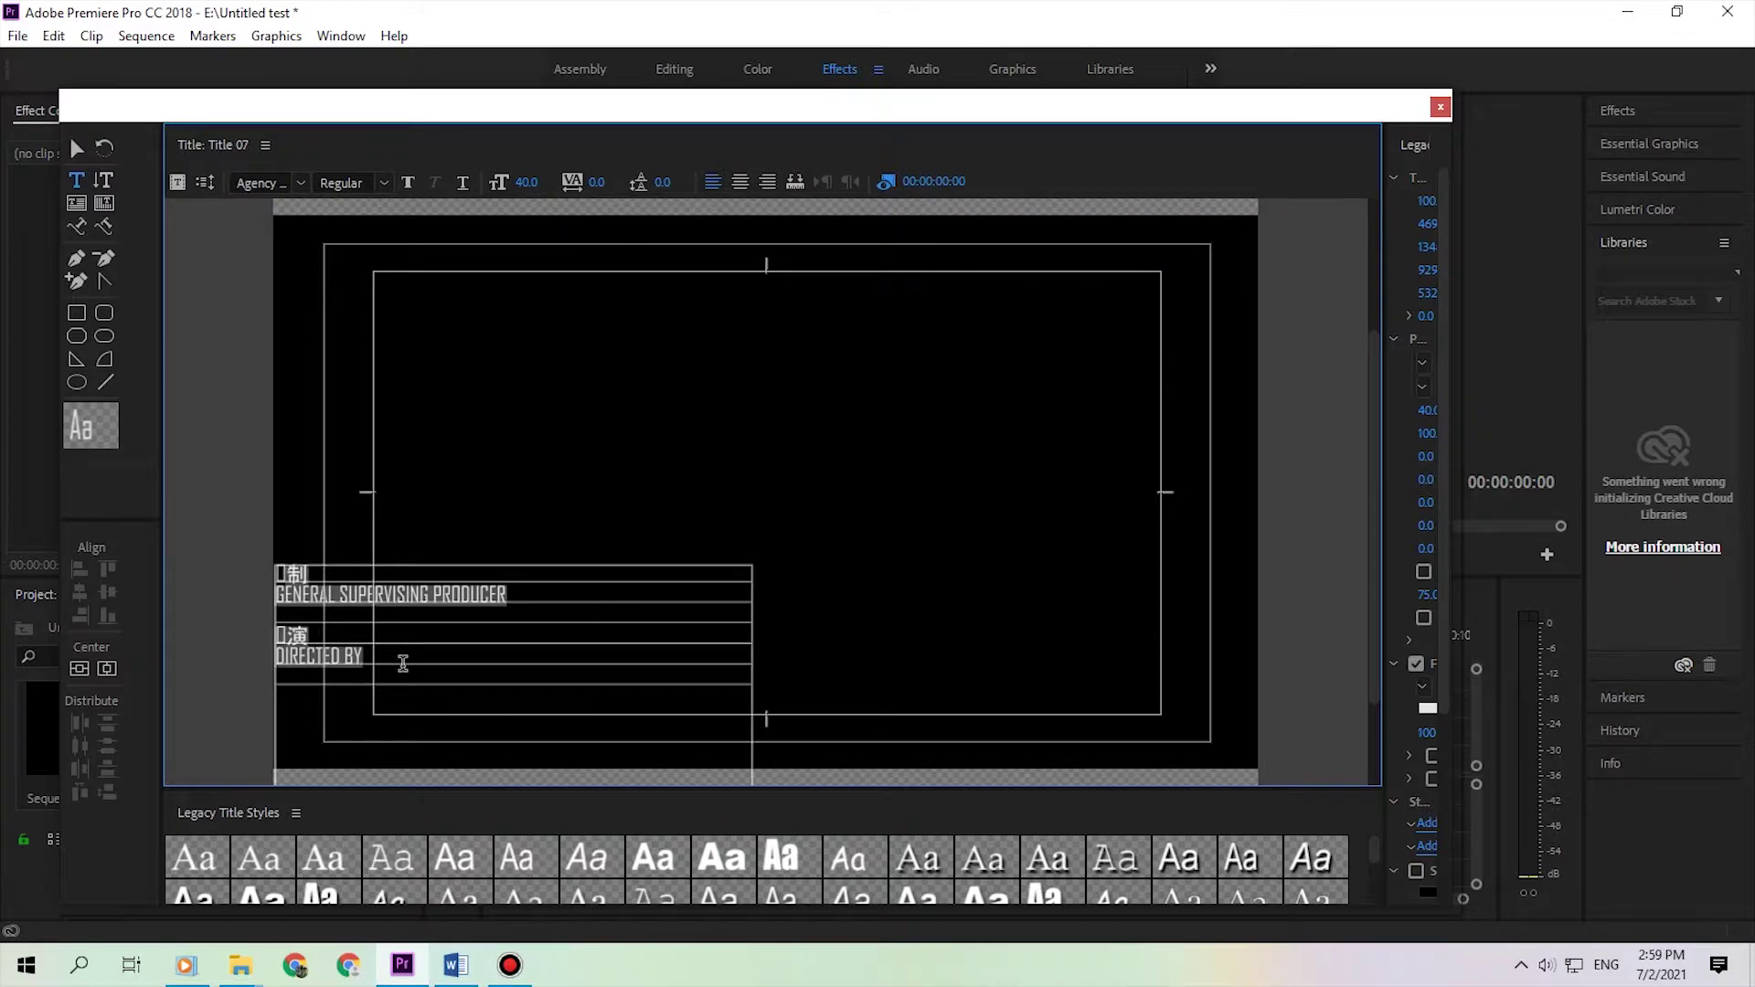
pyautogui.click(407, 656)
pyautogui.hotkey('ctrl', 'a')
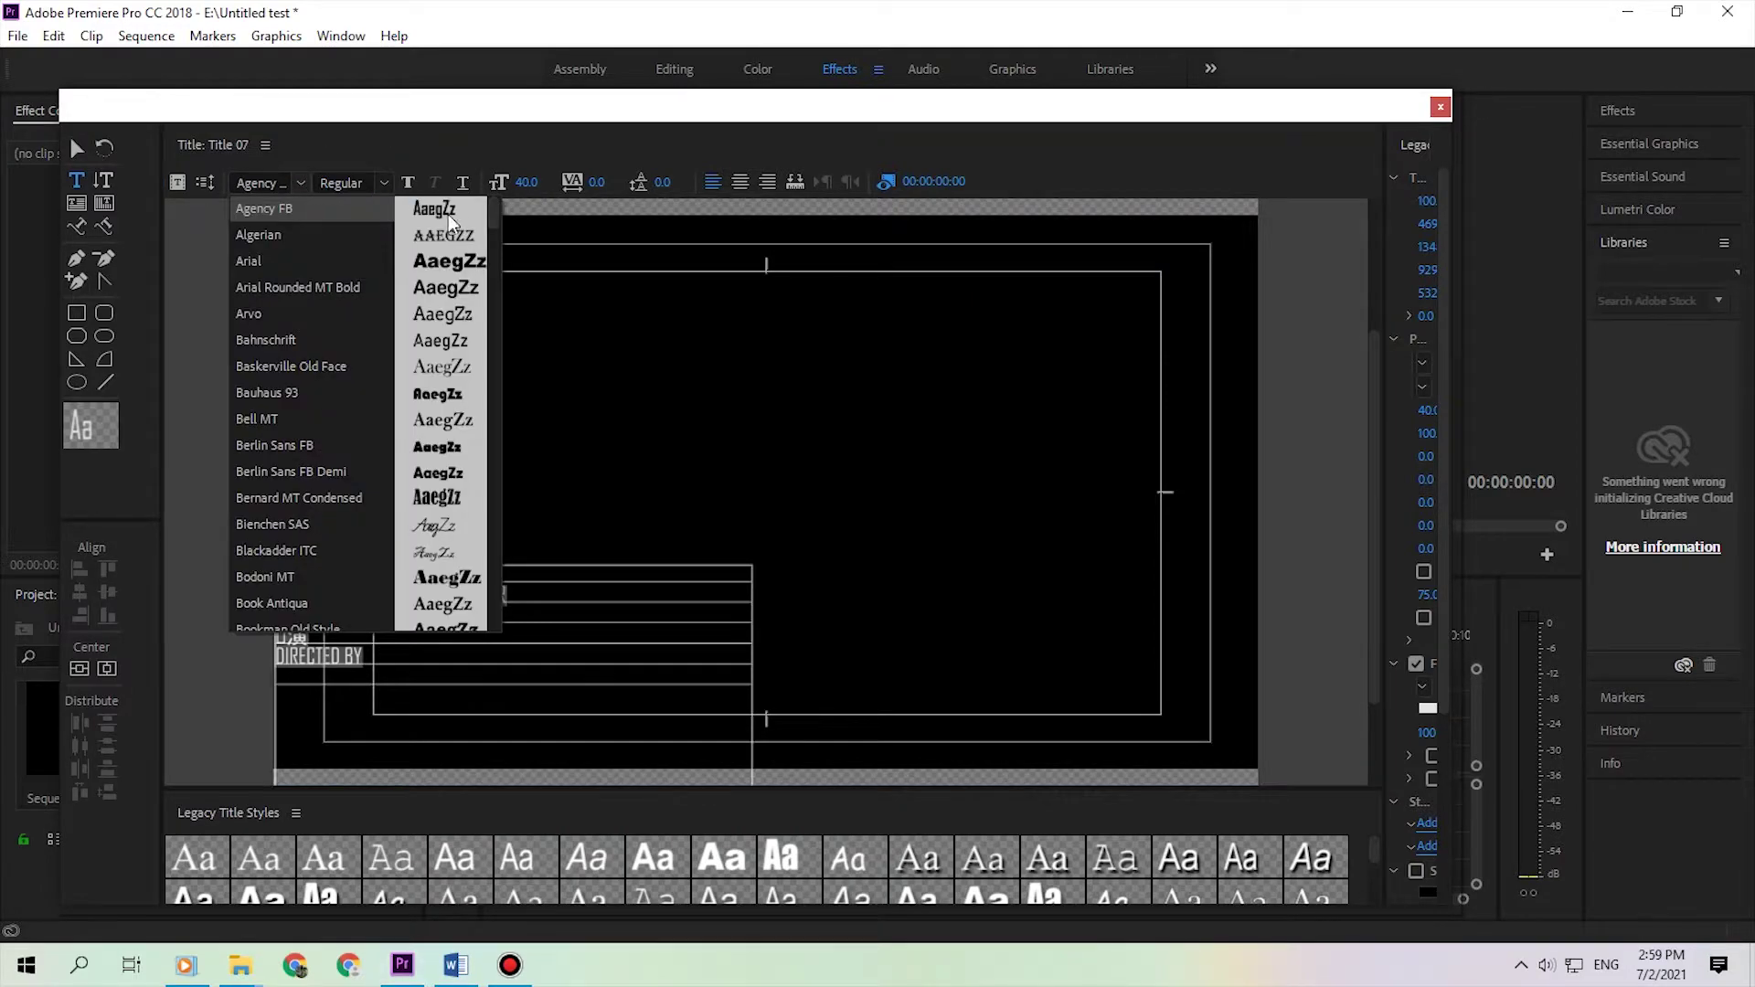
pyautogui.moveTo(494, 224); pyautogui.dragTo(502, 607)
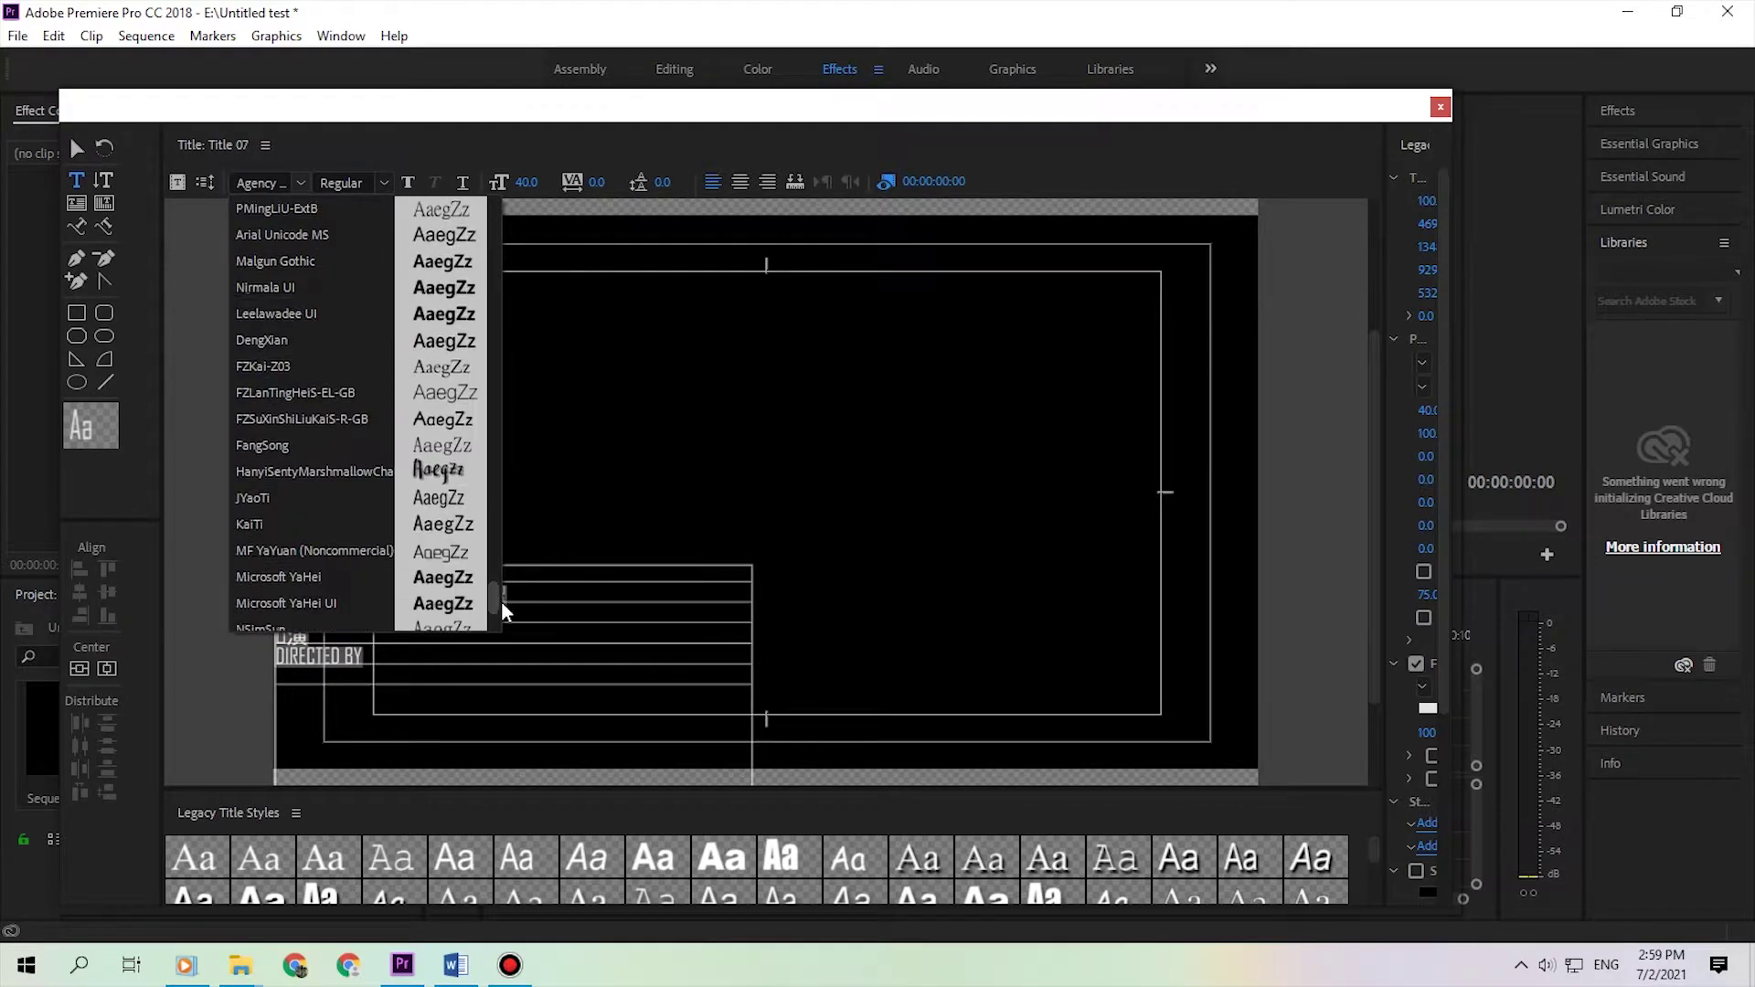
pyautogui.click(359, 486)
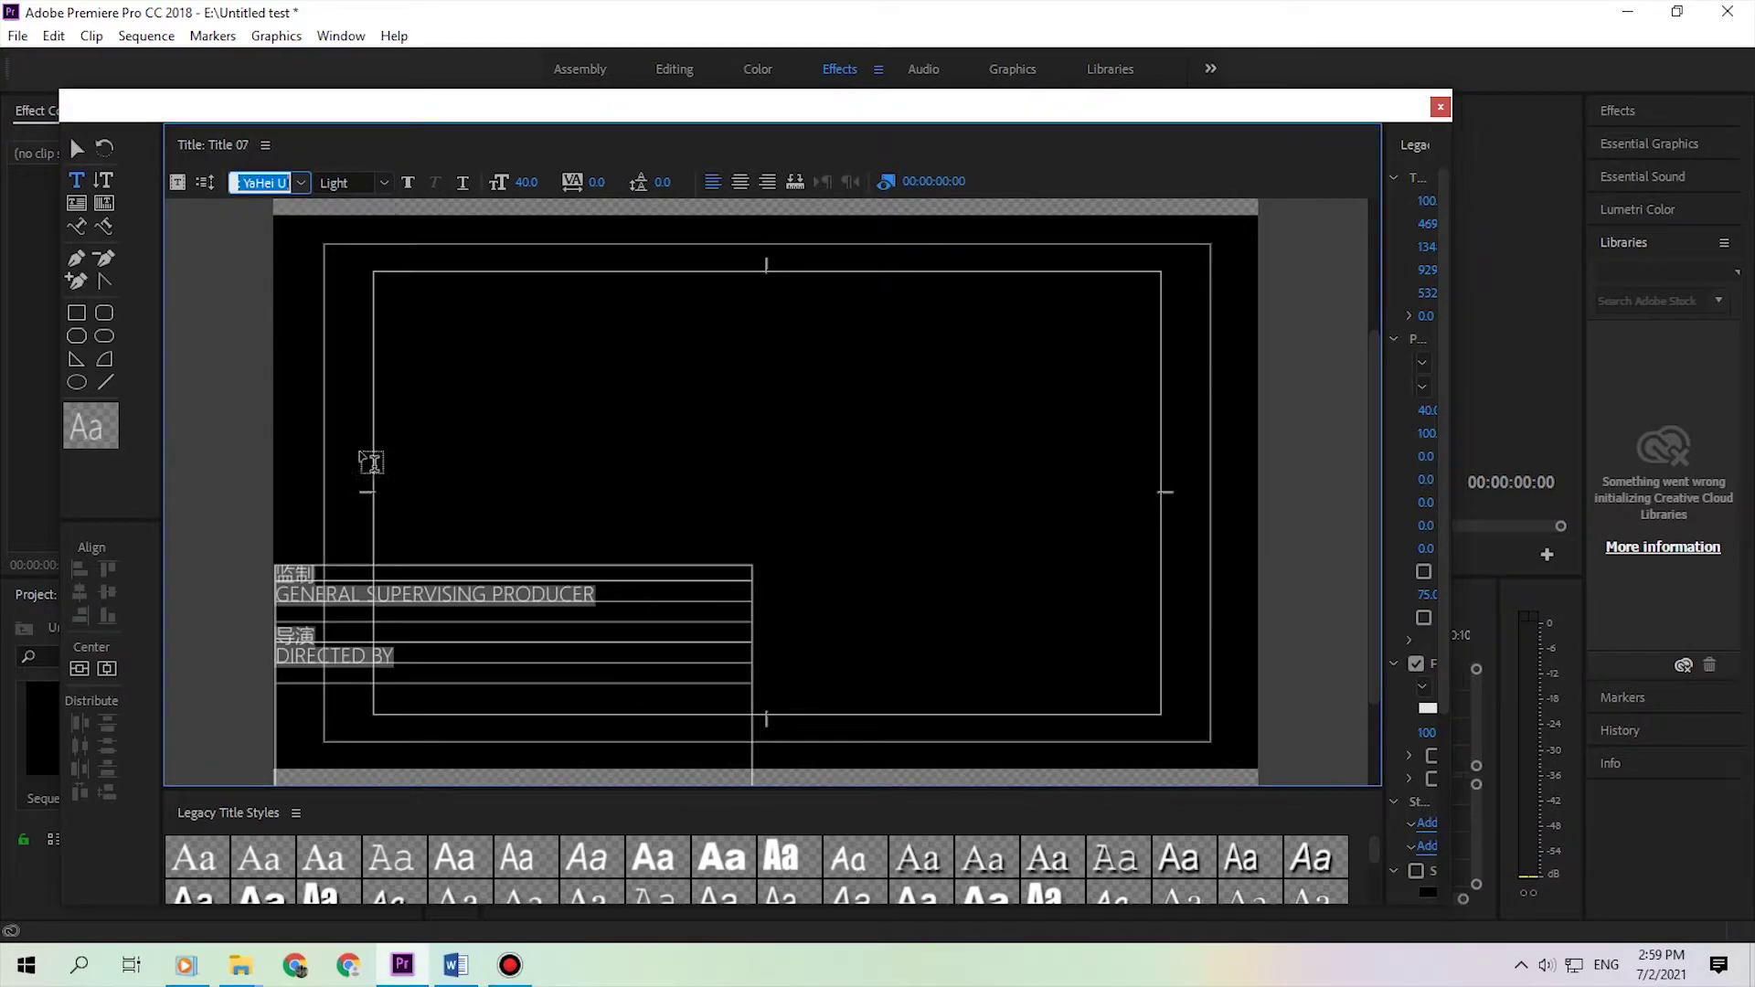
pyautogui.click(408, 183)
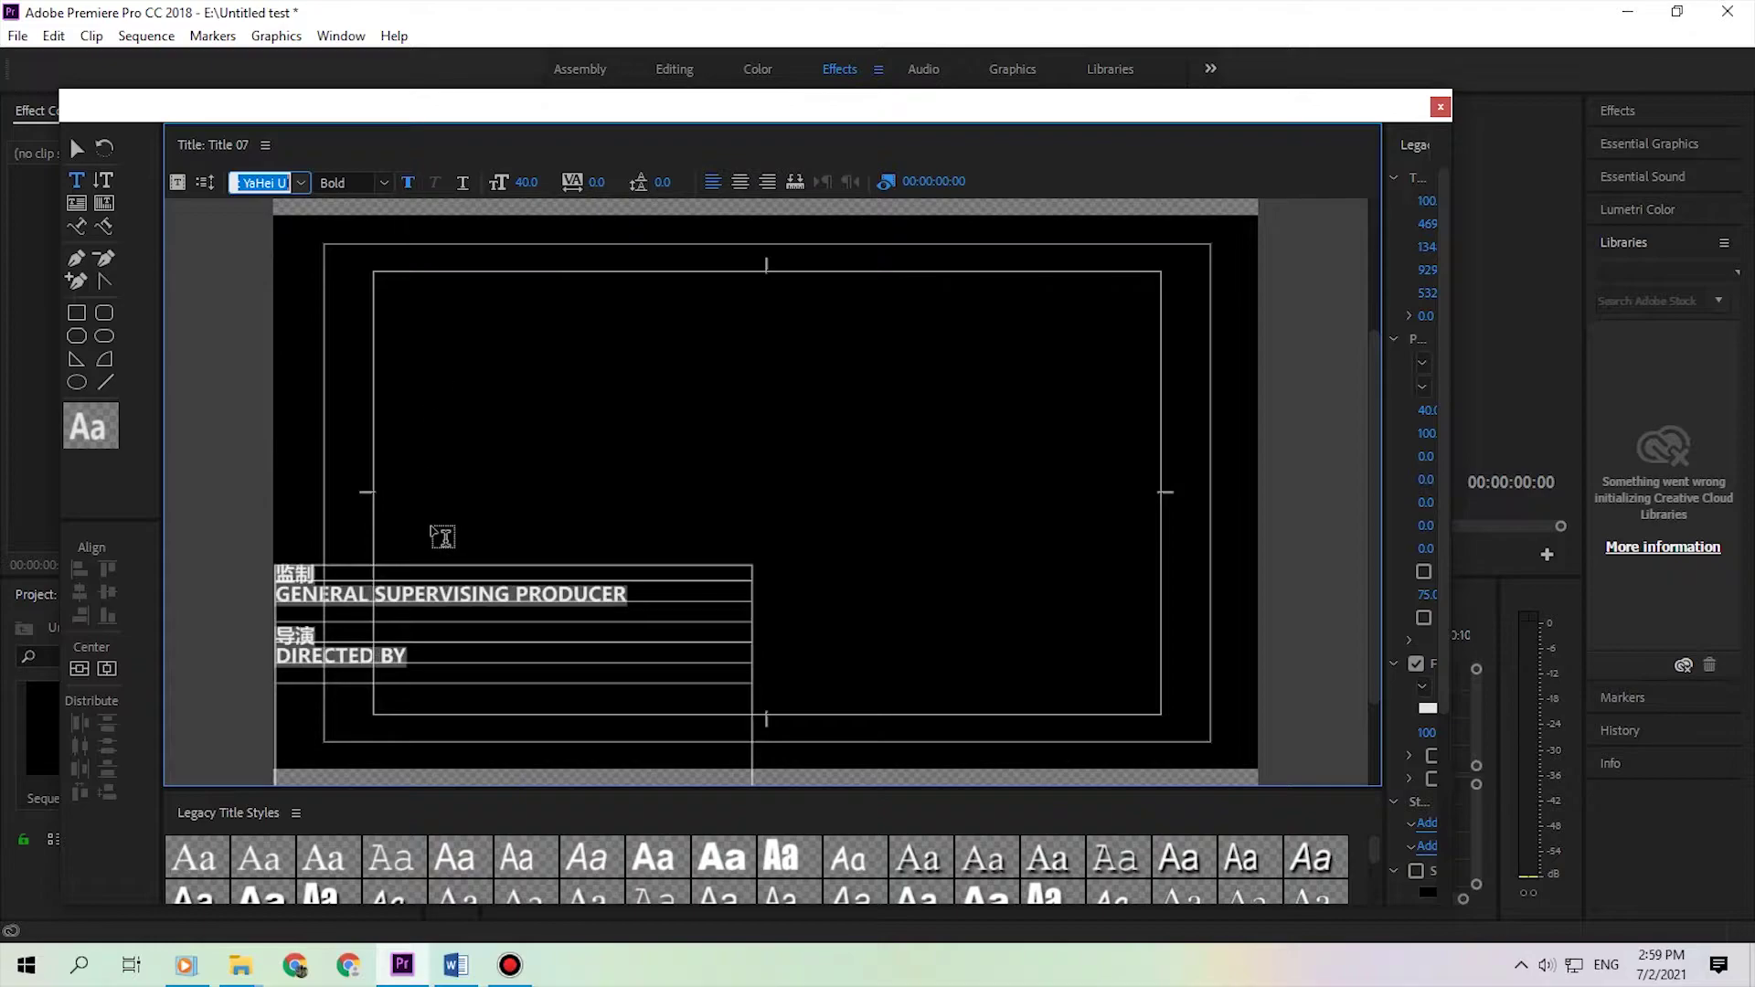
pyautogui.click(656, 592)
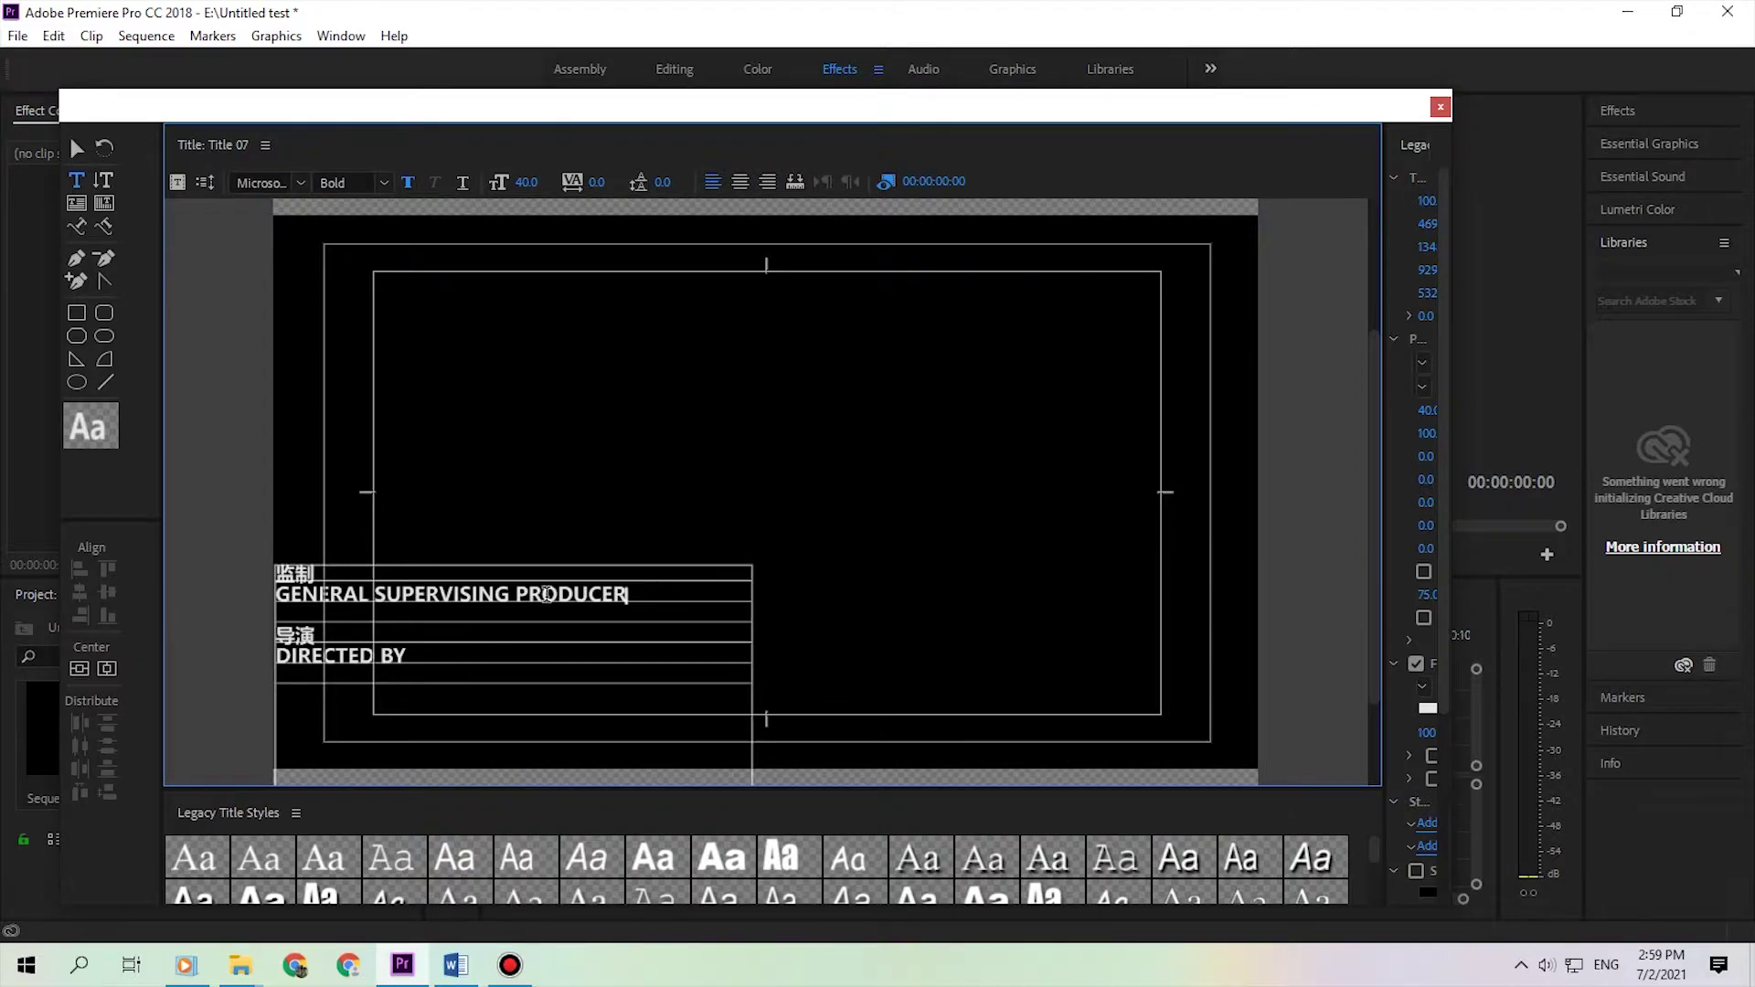
pyautogui.moveTo(547, 594); pyautogui.dragTo(276, 594)
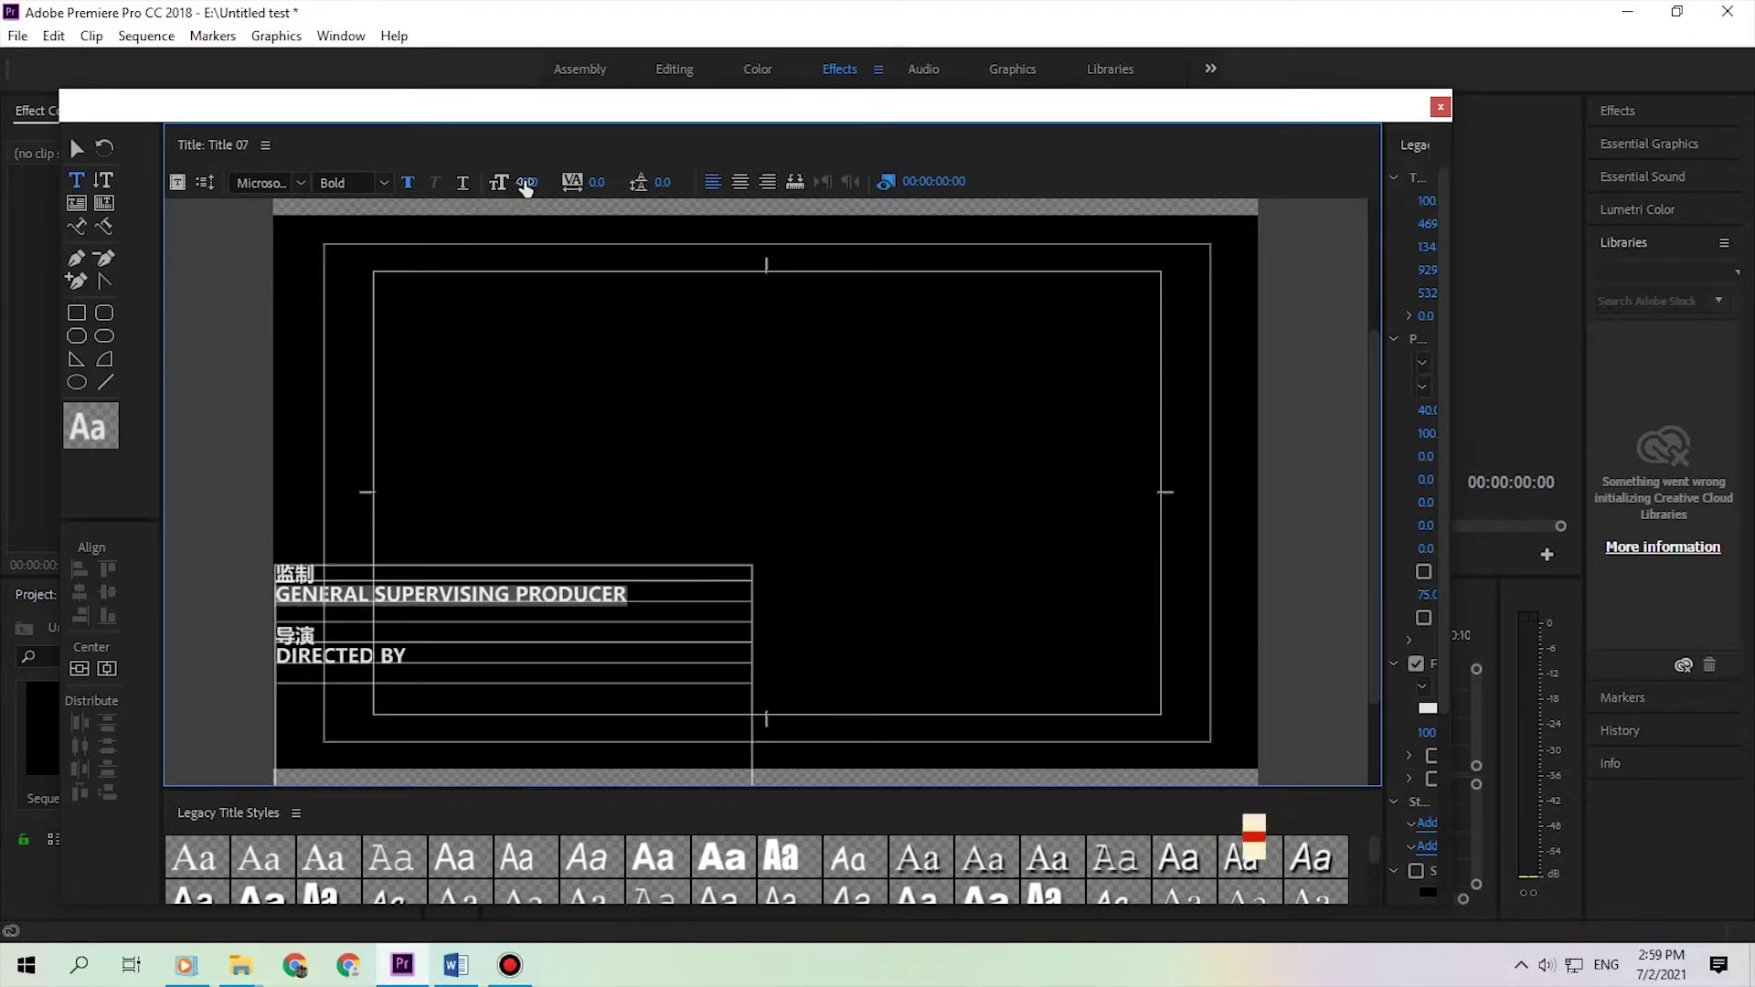
# Step: Set the GENERAL SUPERVISING PRODUCER and DIRECTED BY lines to size 20
pyautogui.click(526, 183)
pyautogui.write('40')
pyautogui.press('Return')
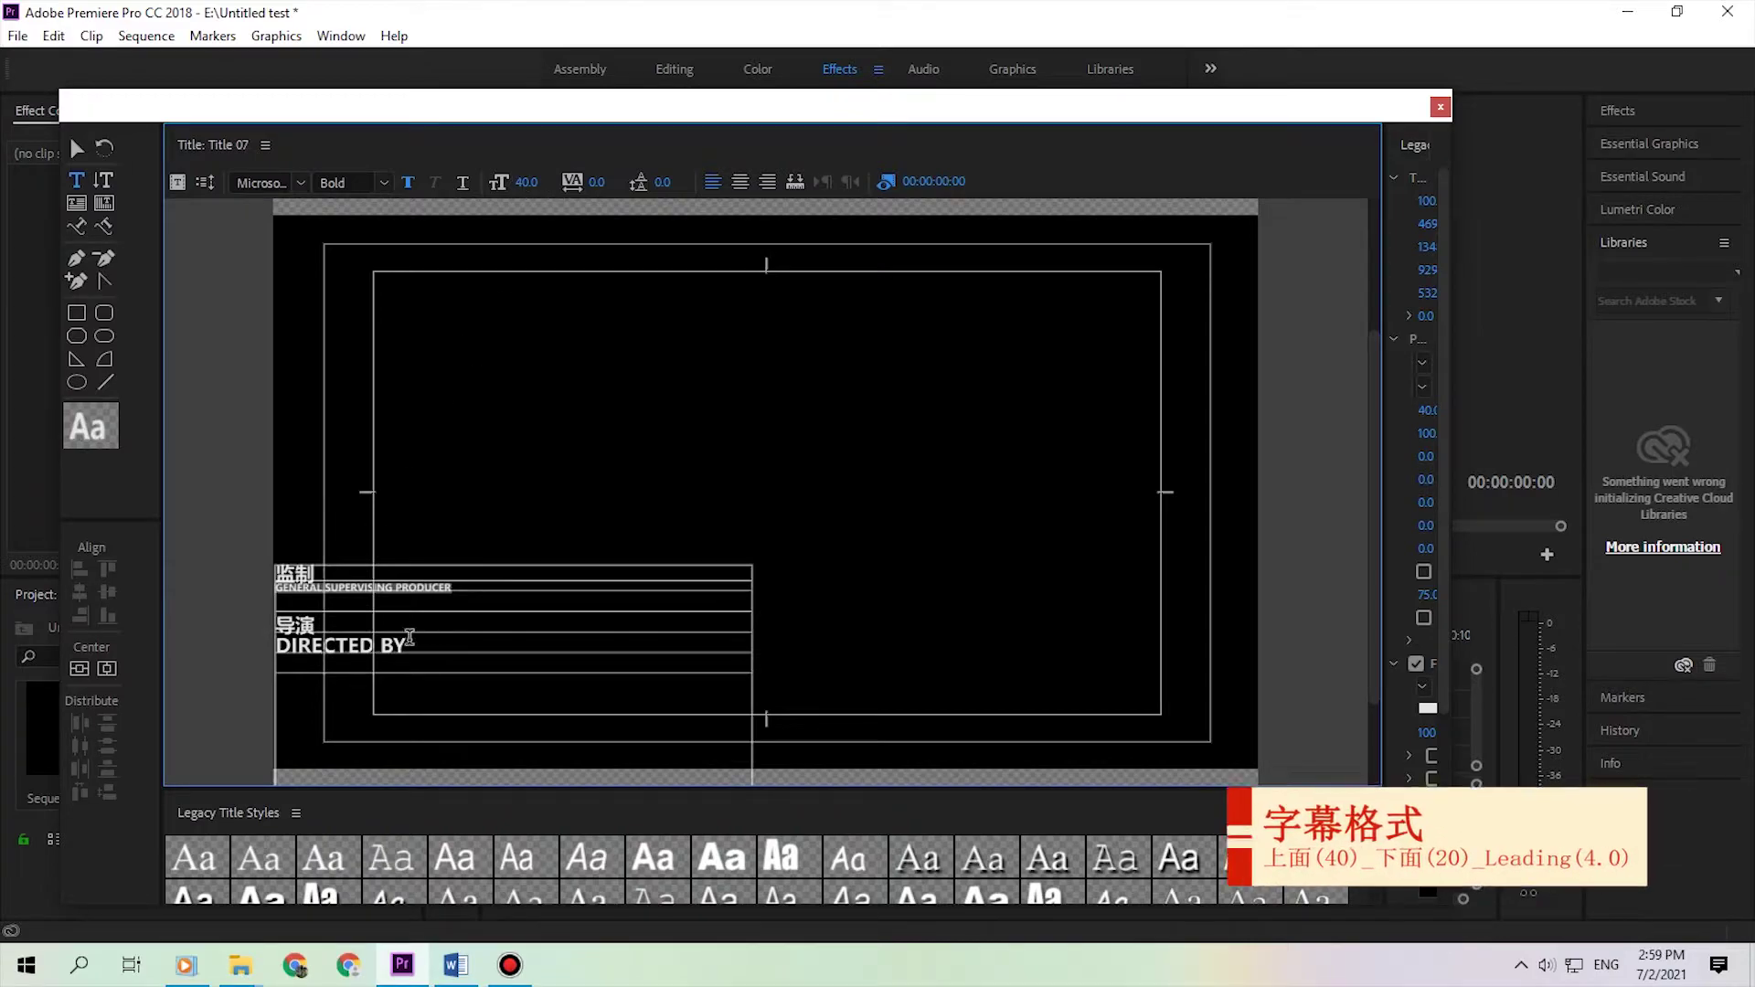
pyautogui.moveTo(410, 644); pyautogui.dragTo(276, 645)
pyautogui.click(531, 180)
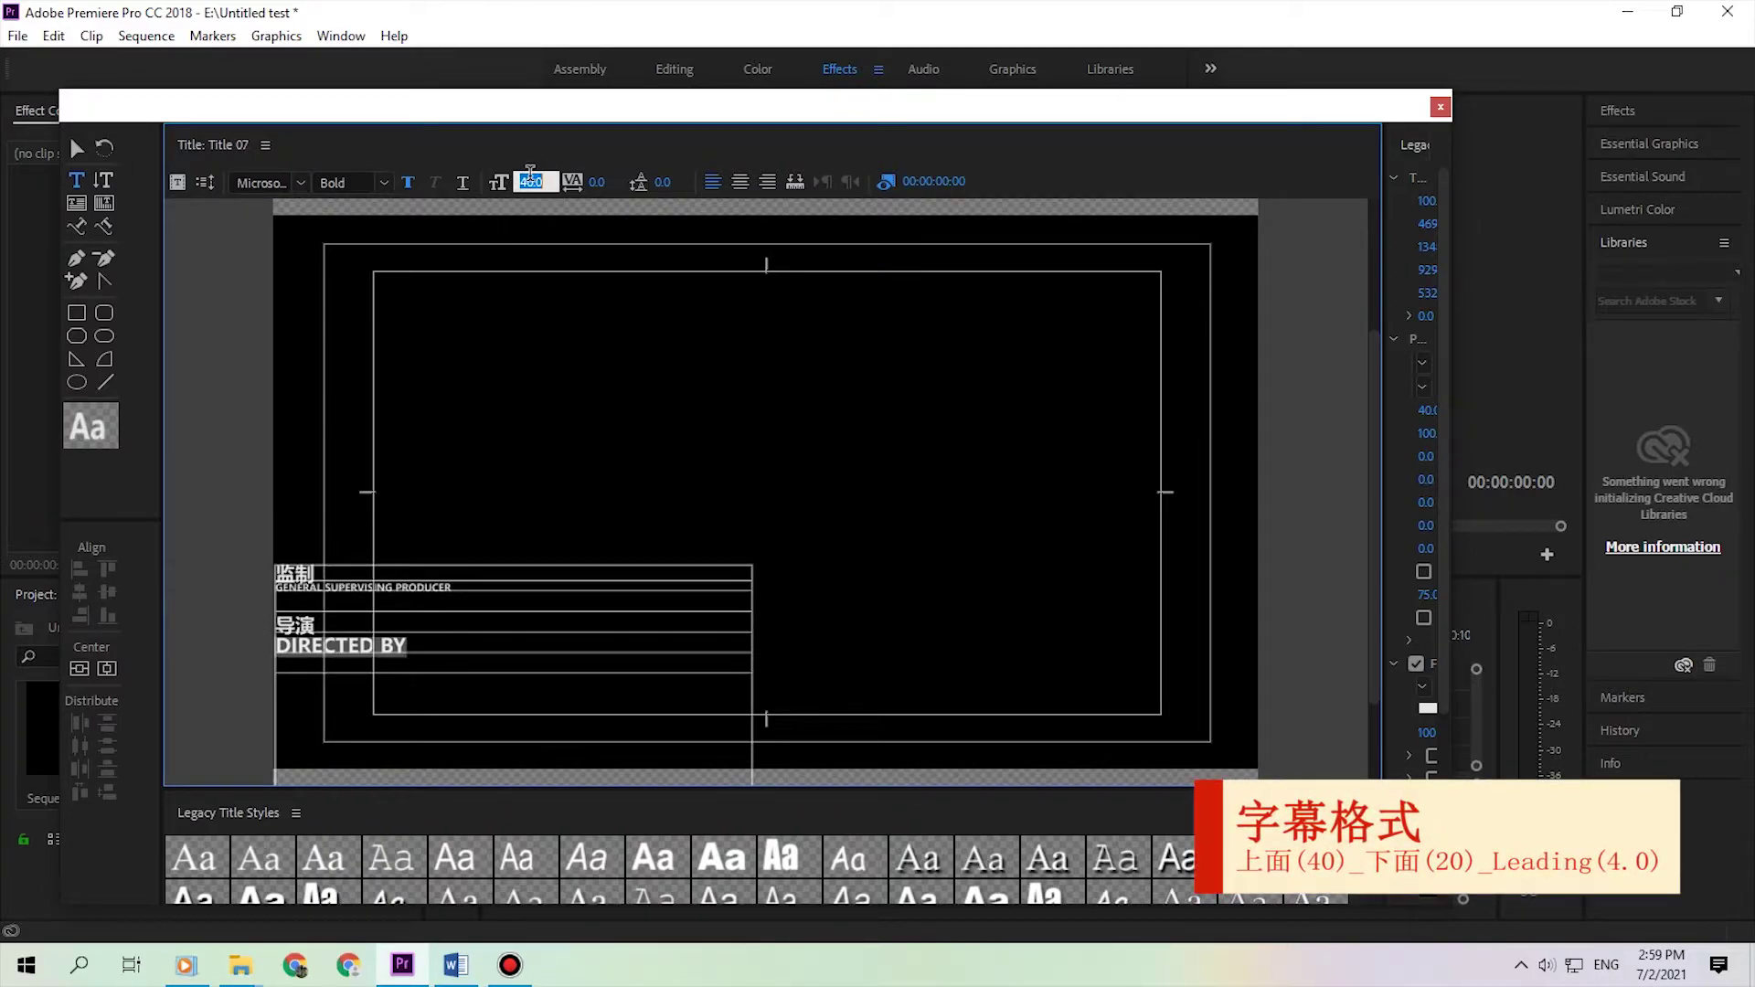
pyautogui.write('20')
pyautogui.press('Return')
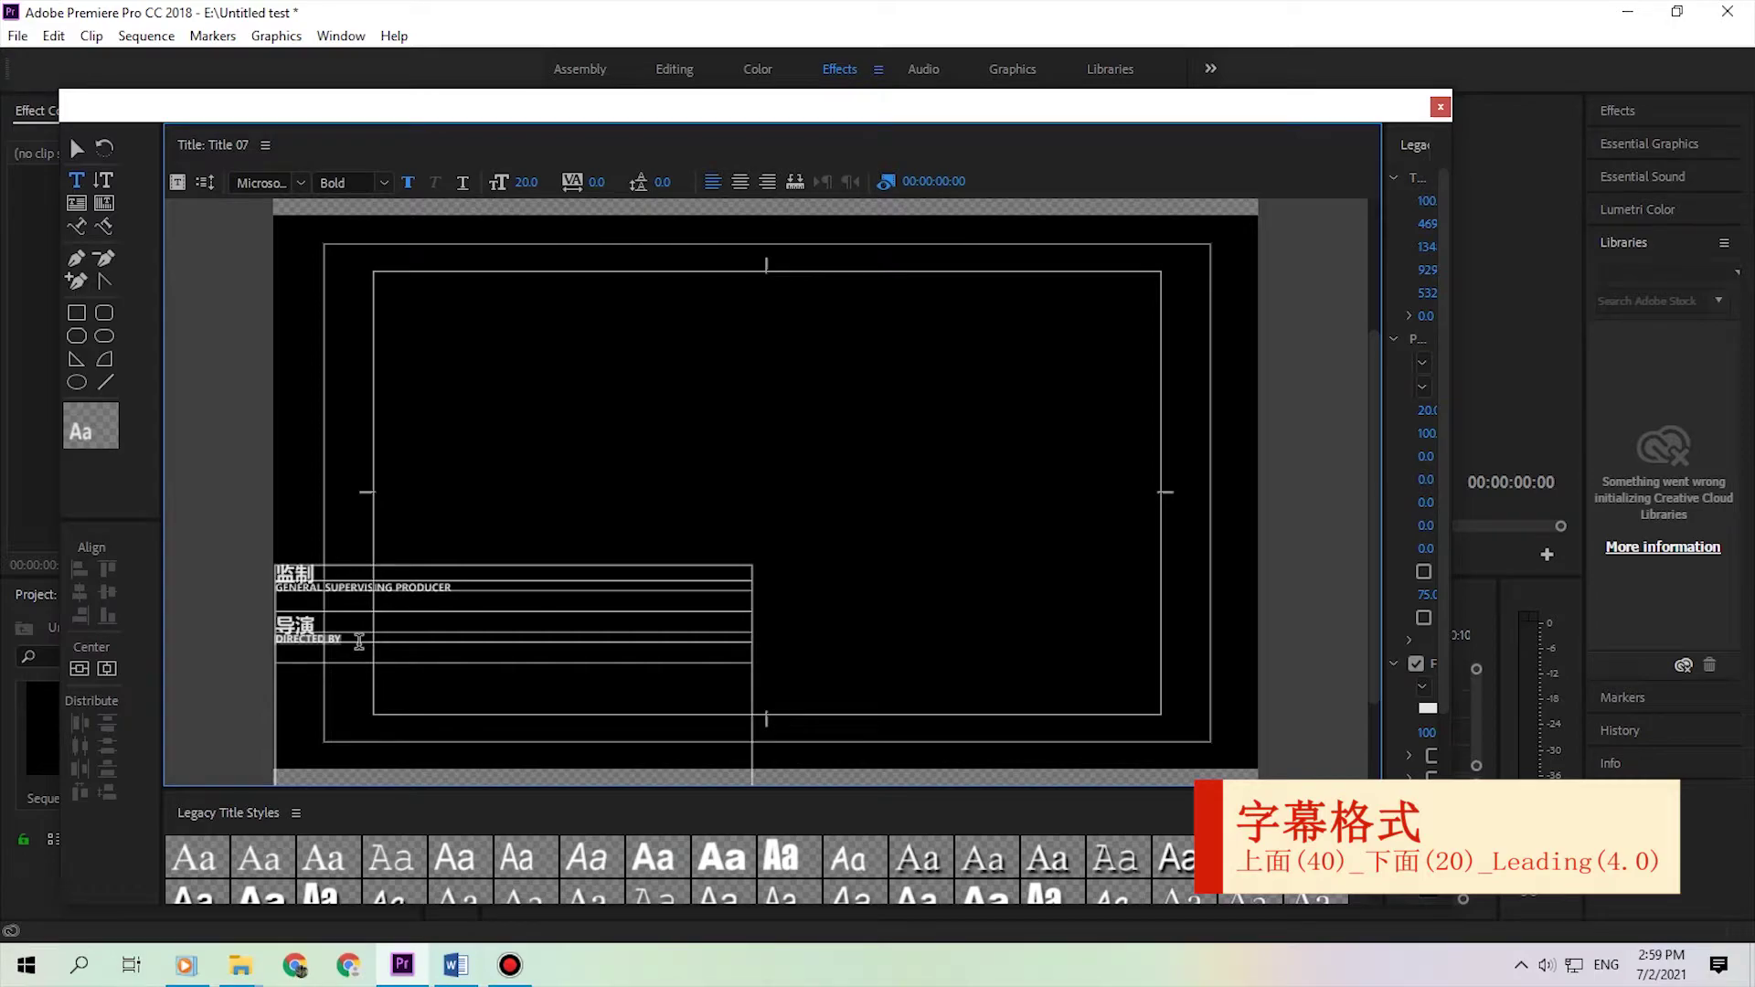
# Step: Give all the role text 4.0 leading and right-align it
pyautogui.moveTo(359, 642); pyautogui.dragTo(254, 583)
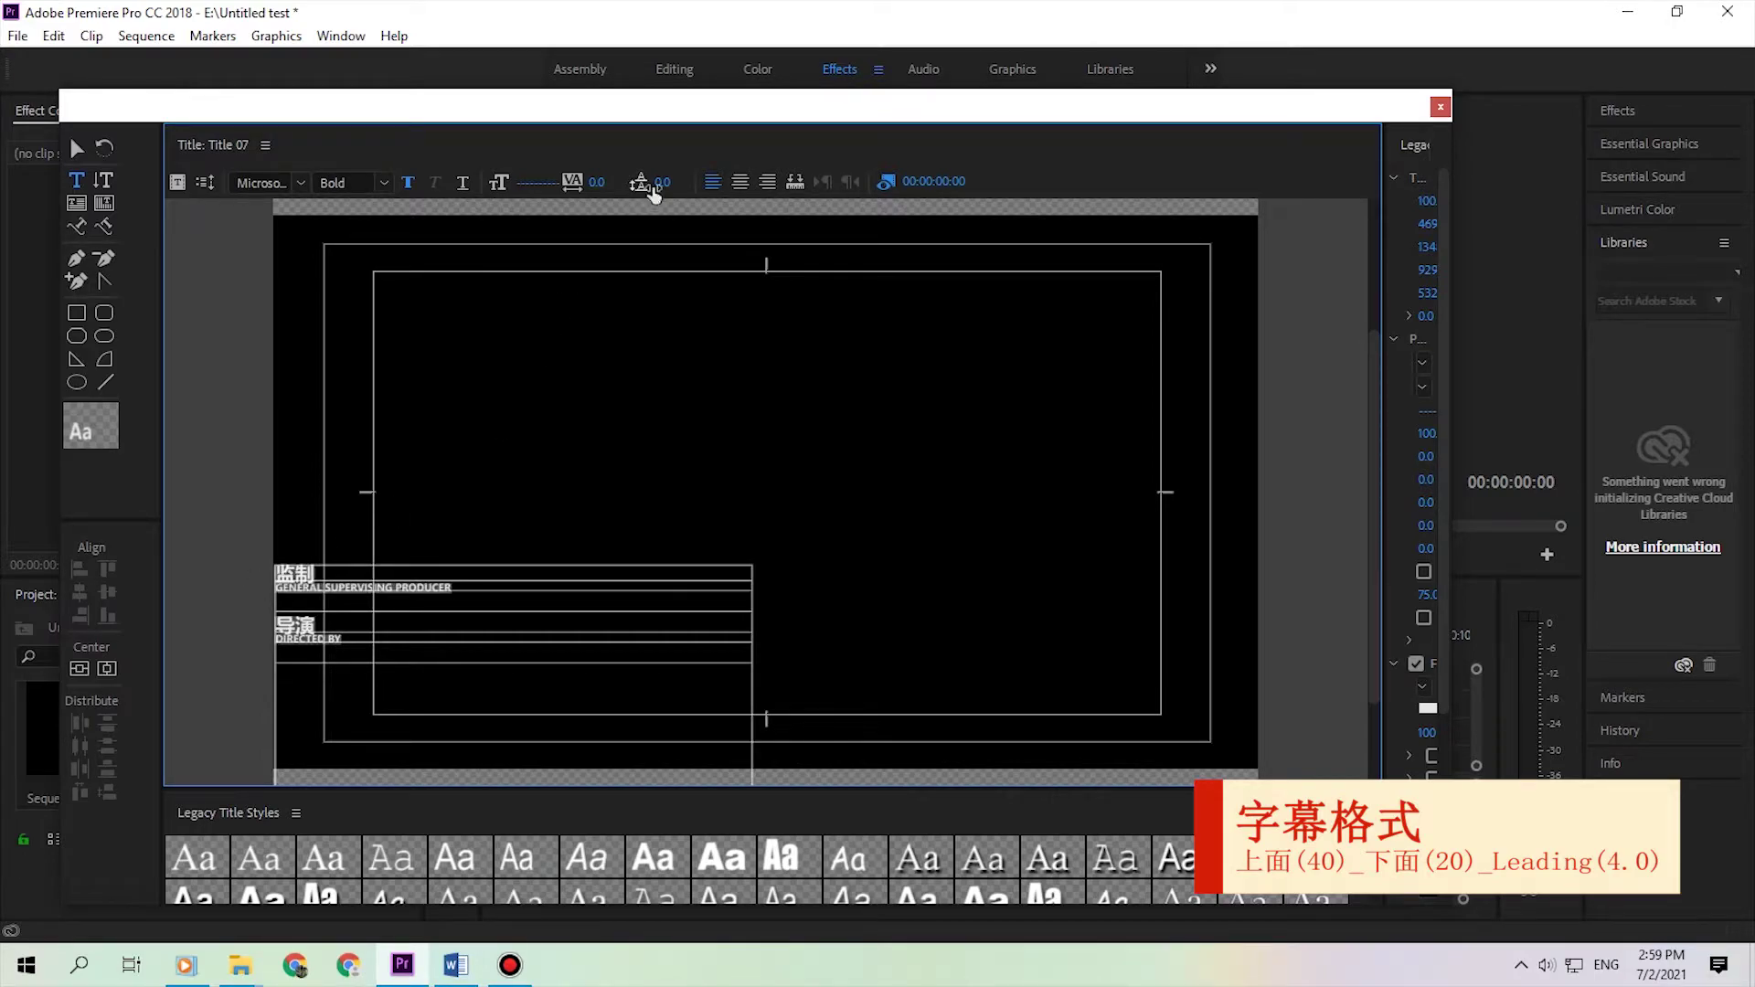
pyautogui.moveTo(663, 182); pyautogui.dragTo(673, 183)
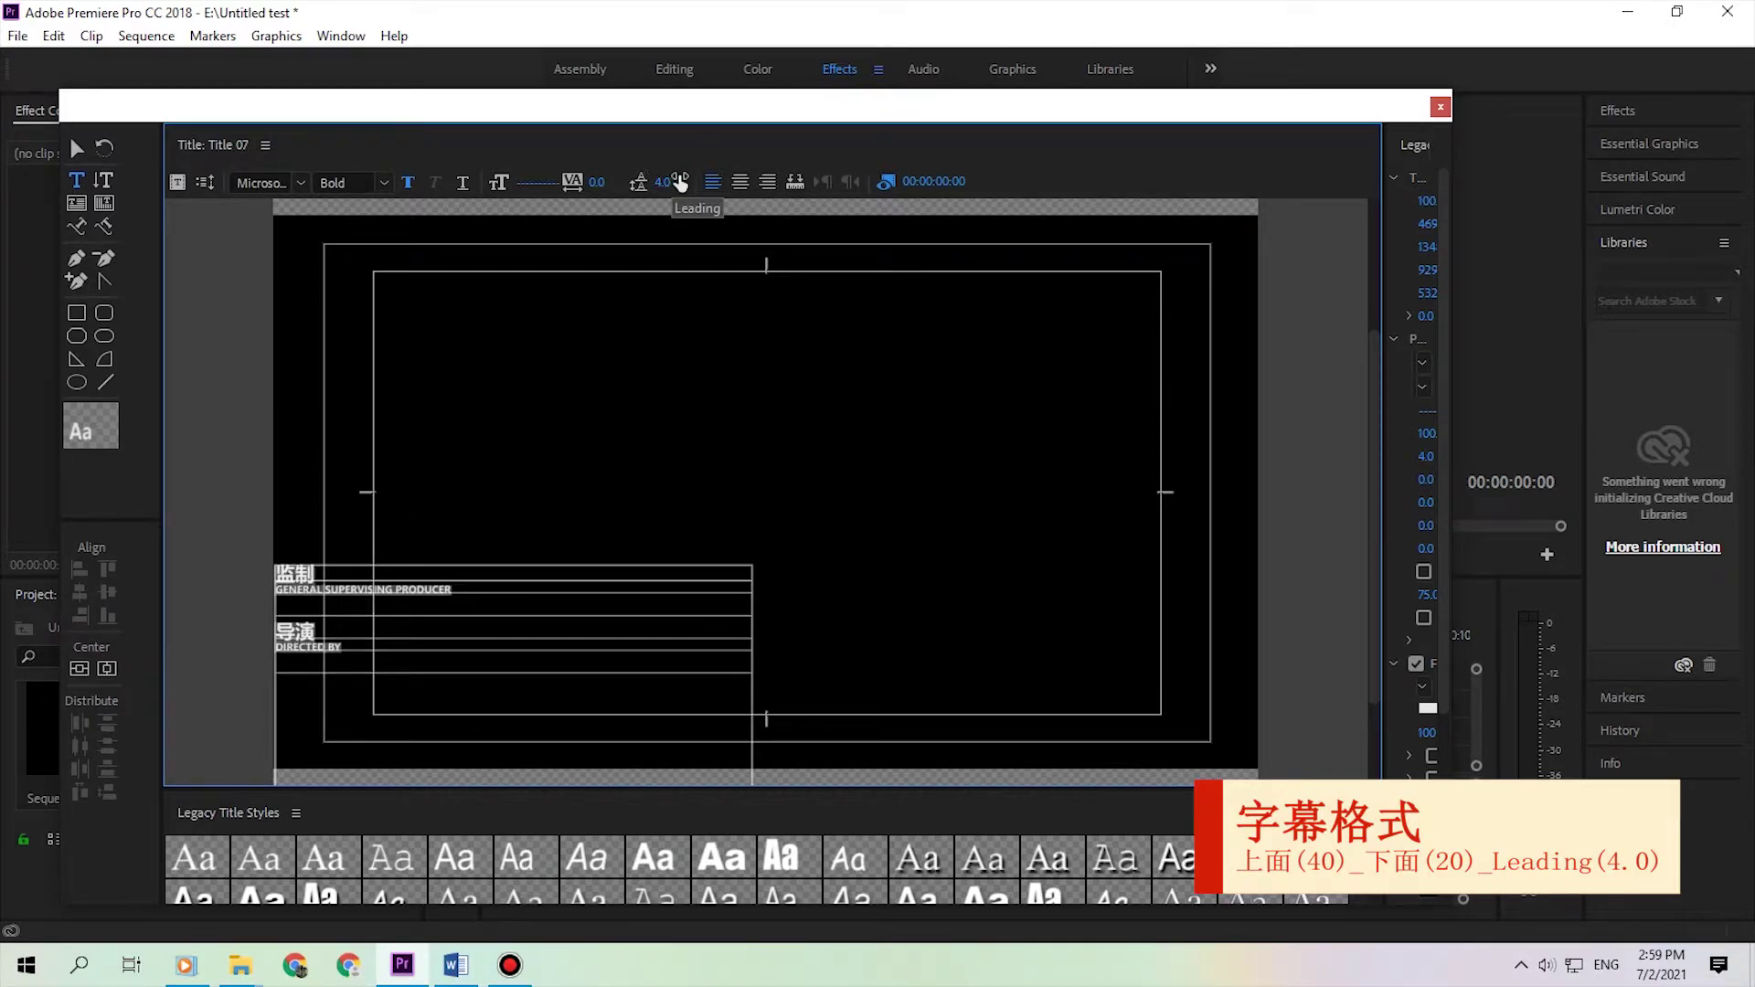
pyautogui.click(768, 182)
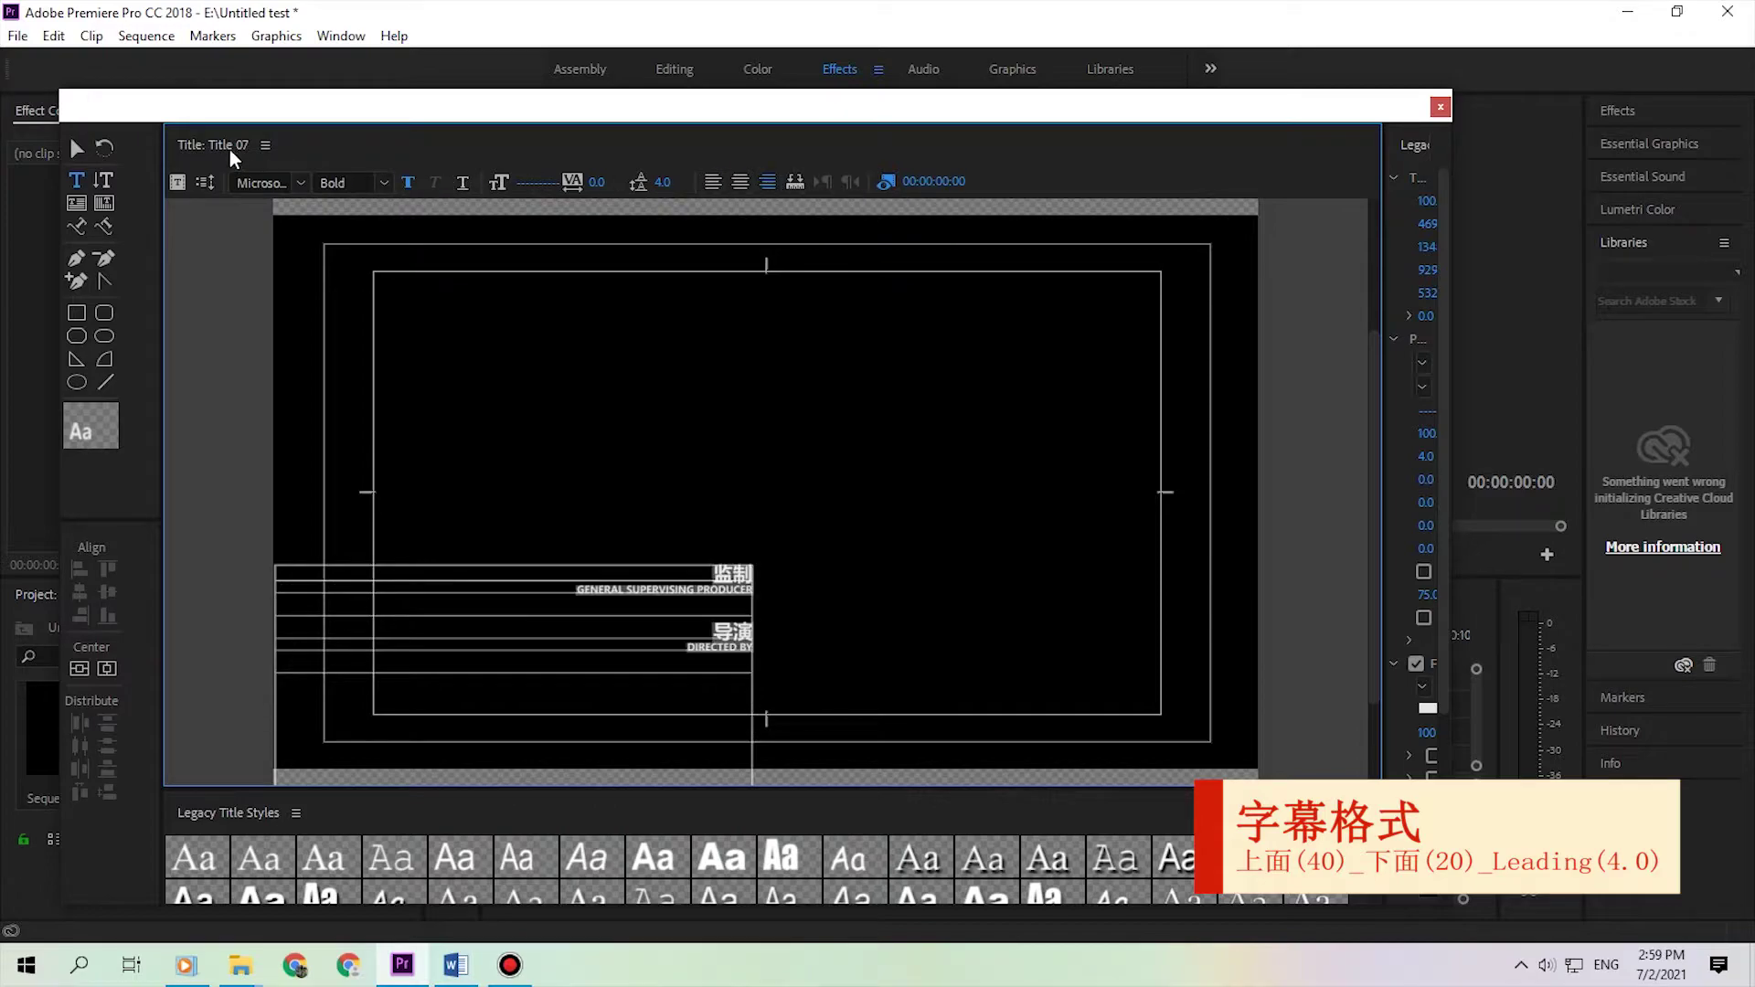
pyautogui.click(77, 148)
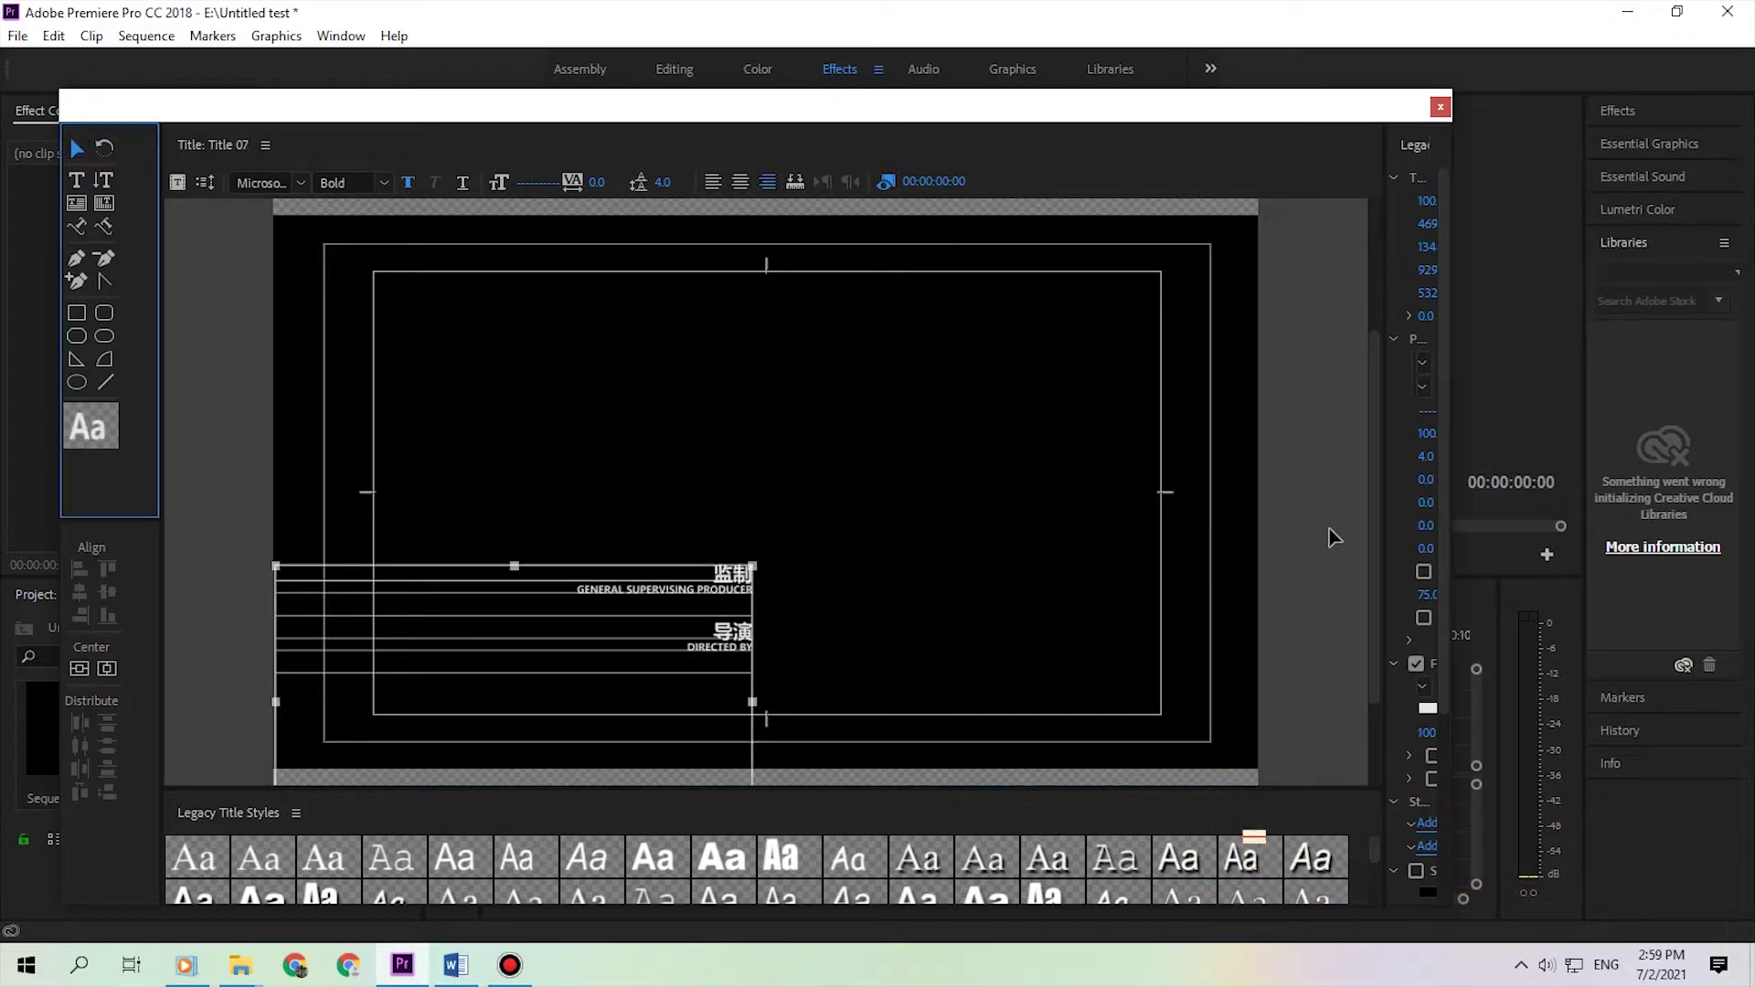
# Step: Draw an empty text box right of the role lines, then switch to the Word crew list
pyautogui.moveTo(1372, 526); pyautogui.dragTo(1379, 371)
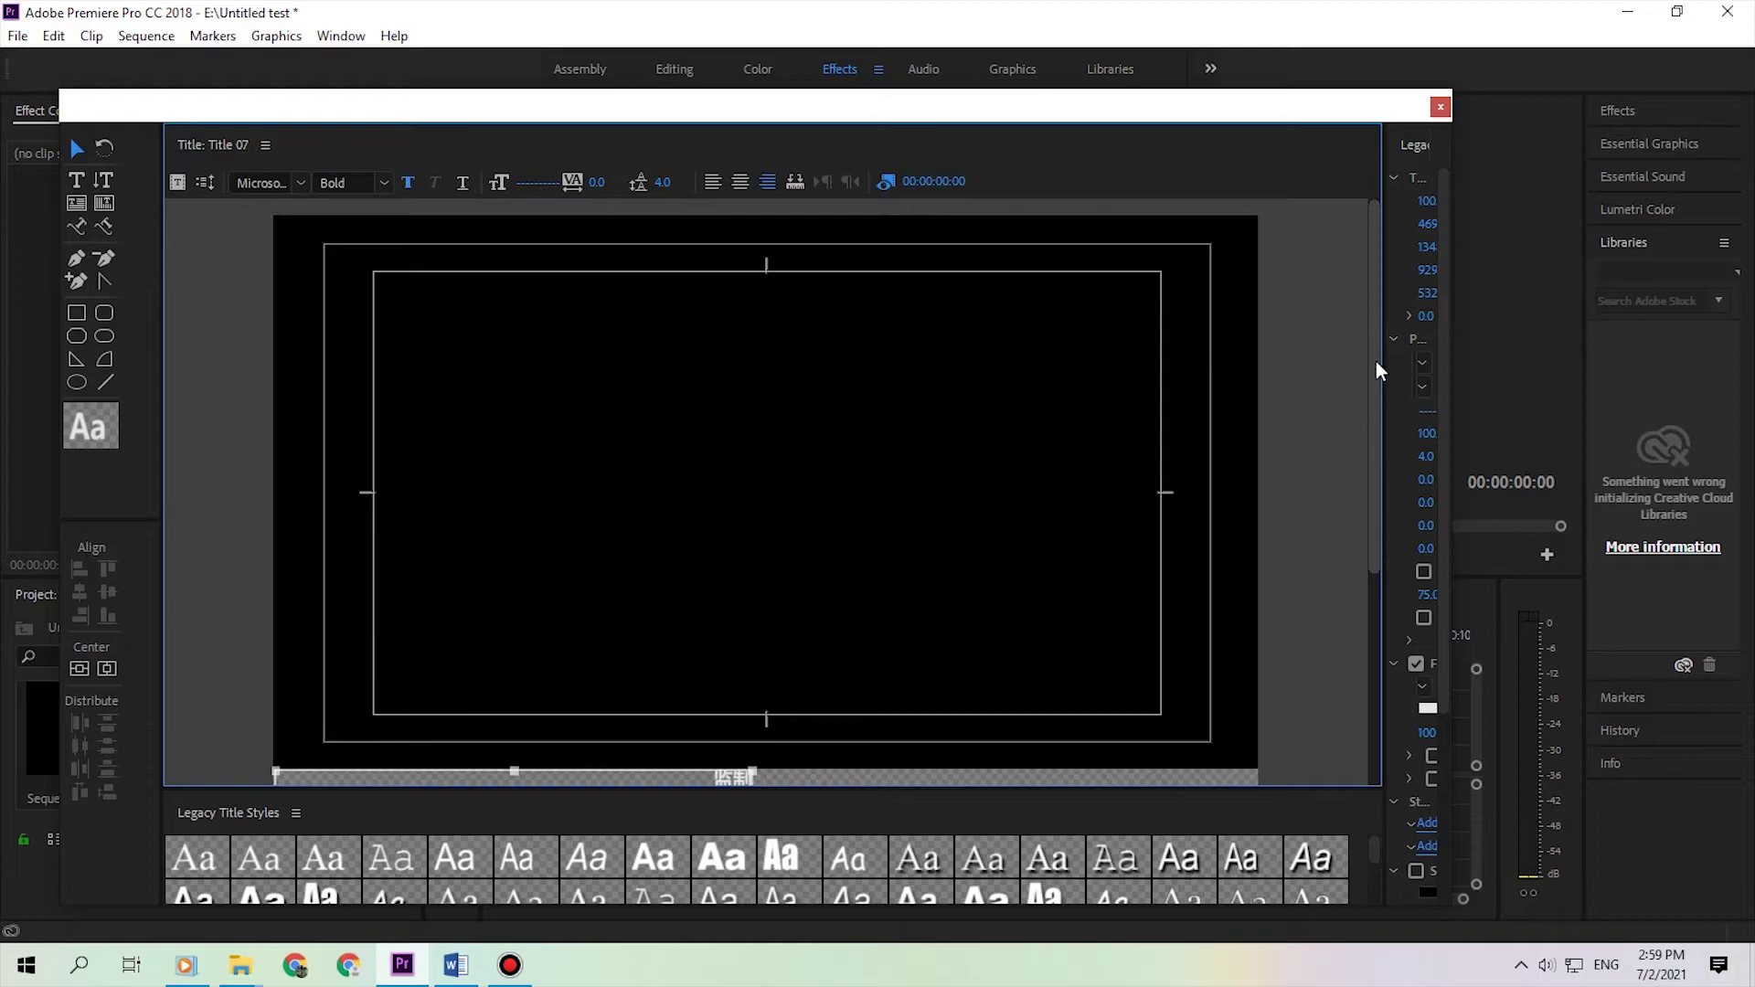
pyautogui.click(76, 180)
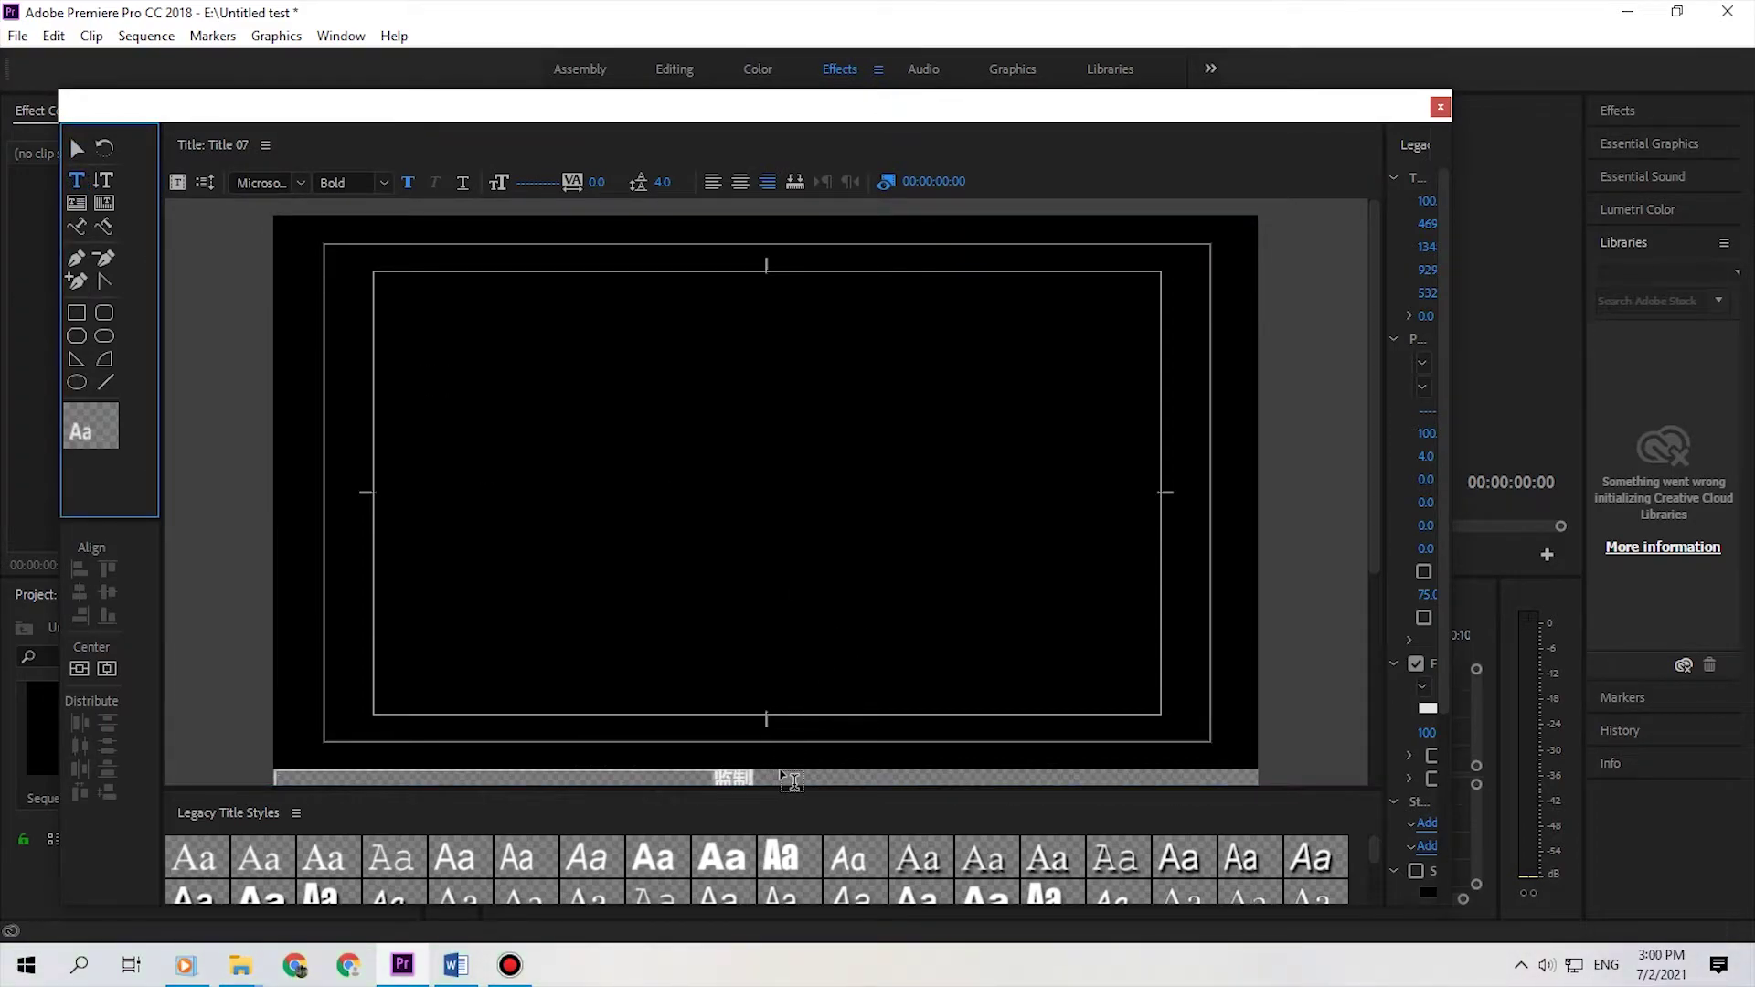
pyautogui.click(786, 780)
pyautogui.moveTo(948, 798); pyautogui.dragTo(1077, 776)
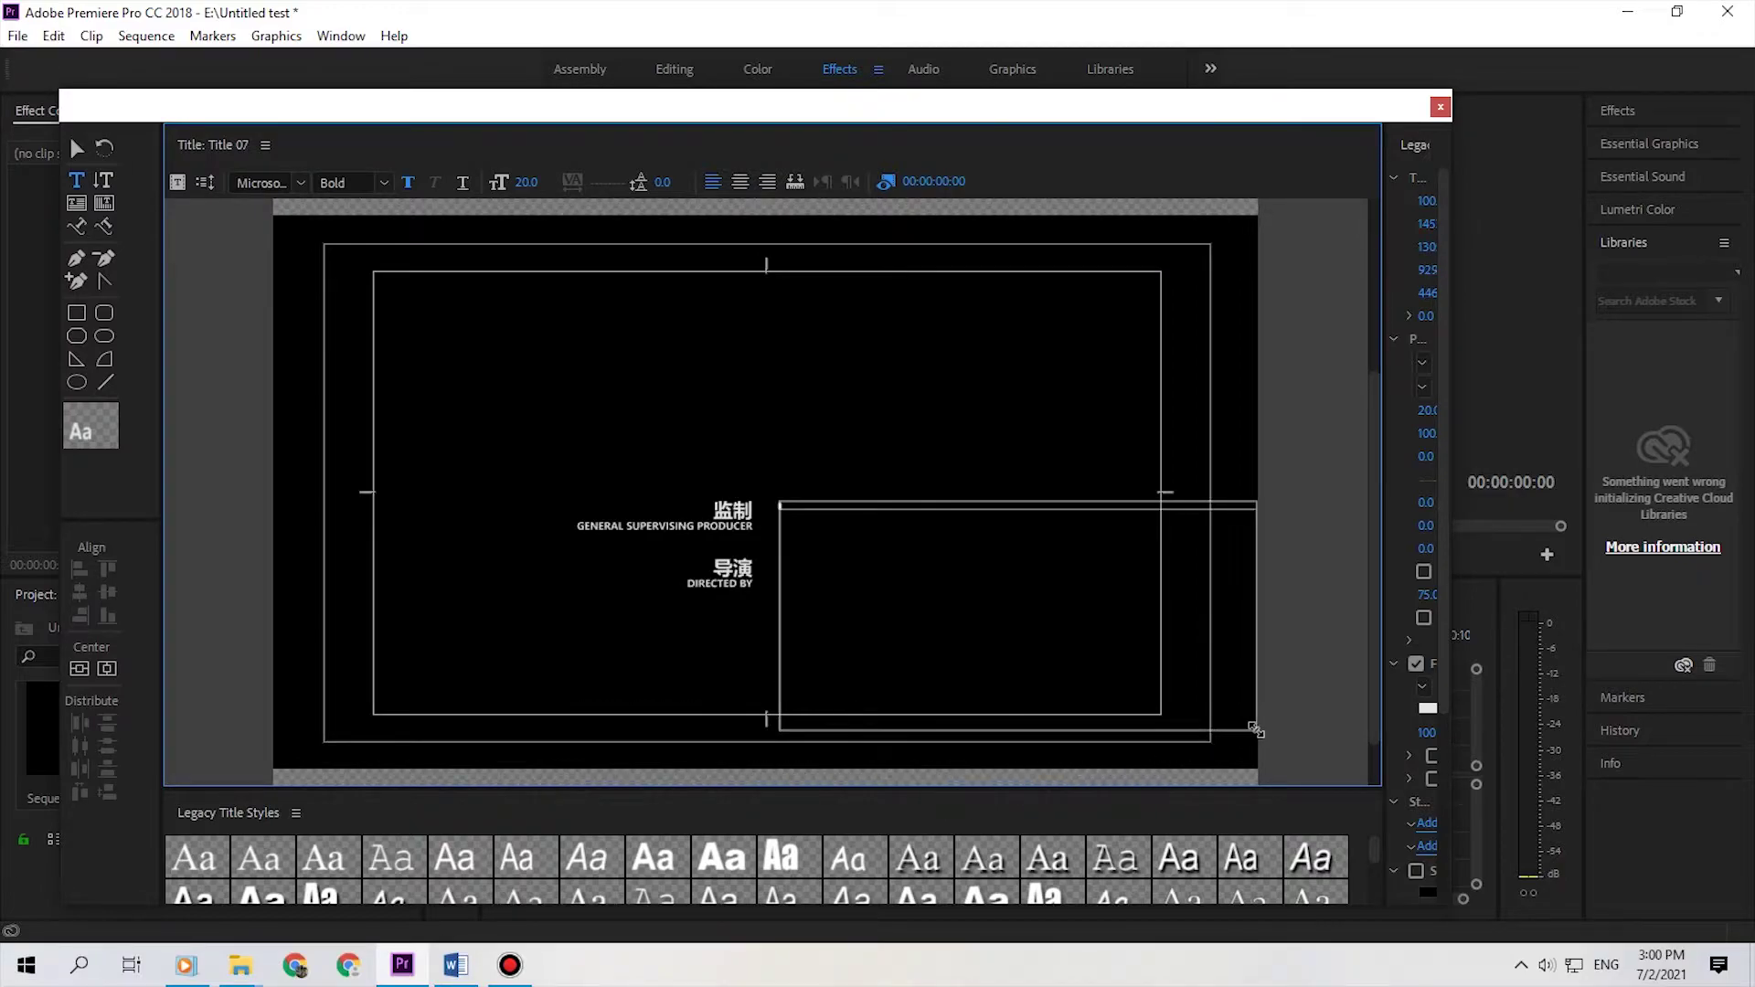
pyautogui.moveTo(1233, 733); pyautogui.dragTo(1257, 731)
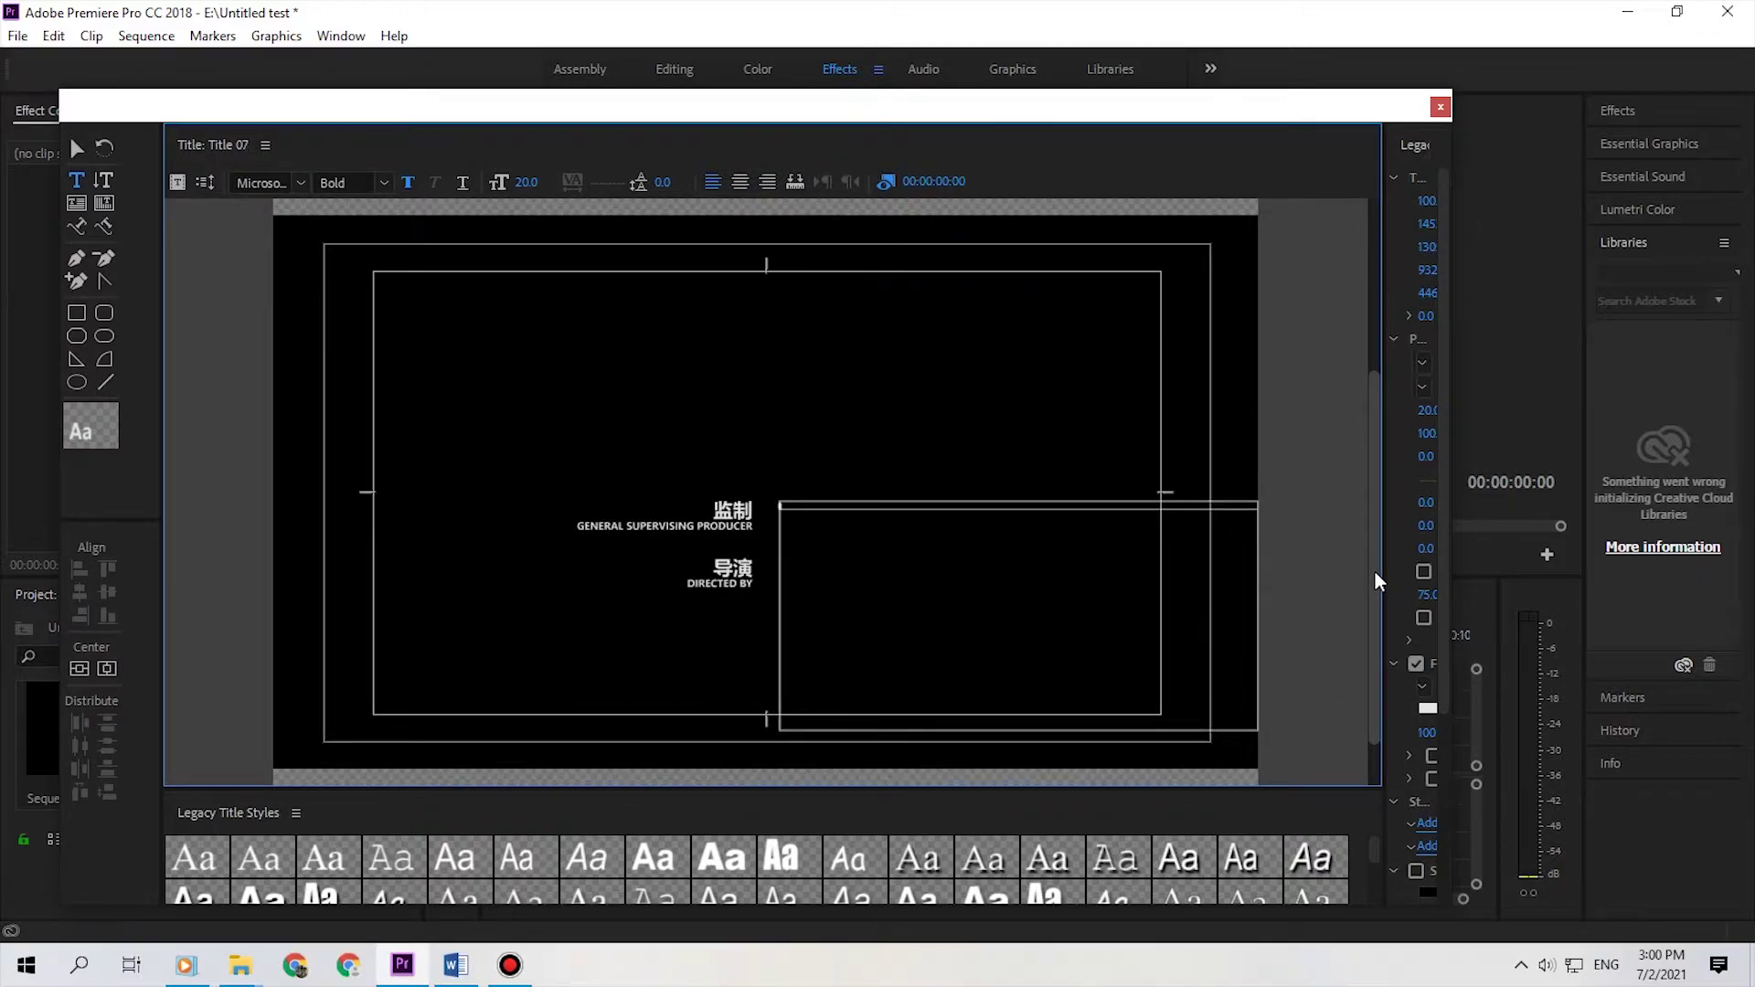
pyautogui.moveTo(1374, 595); pyautogui.dragTo(1376, 391)
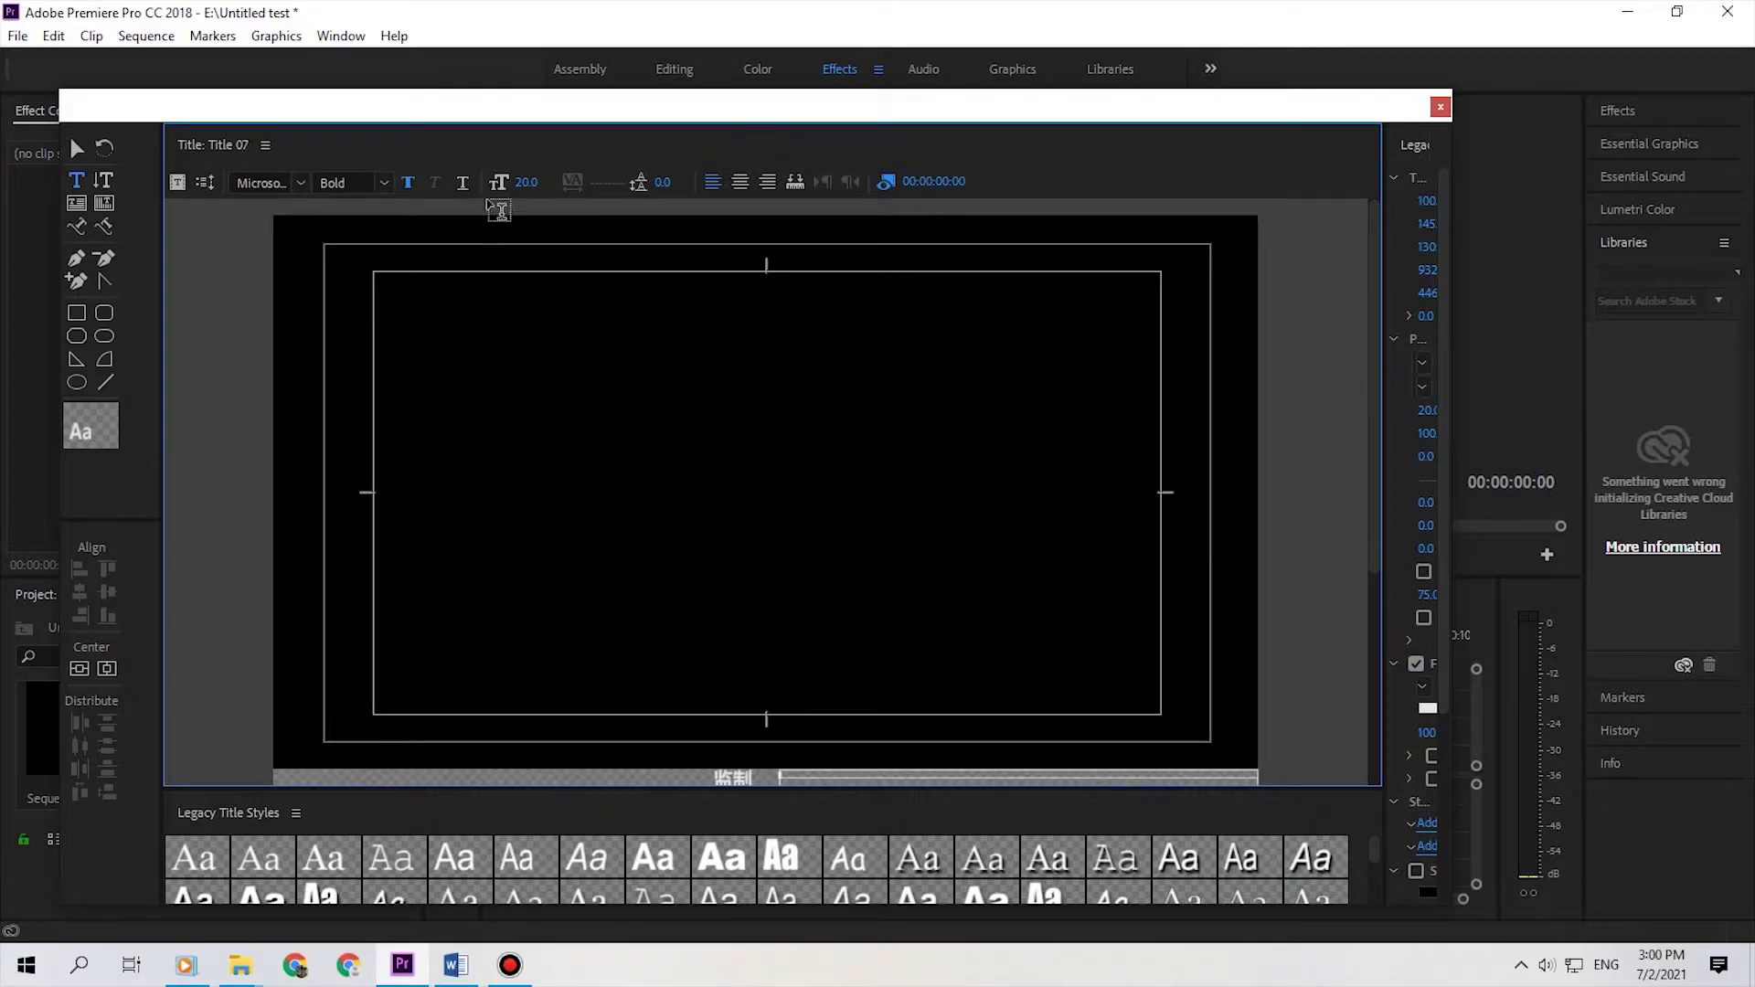
pyautogui.click(519, 184)
pyautogui.write('40')
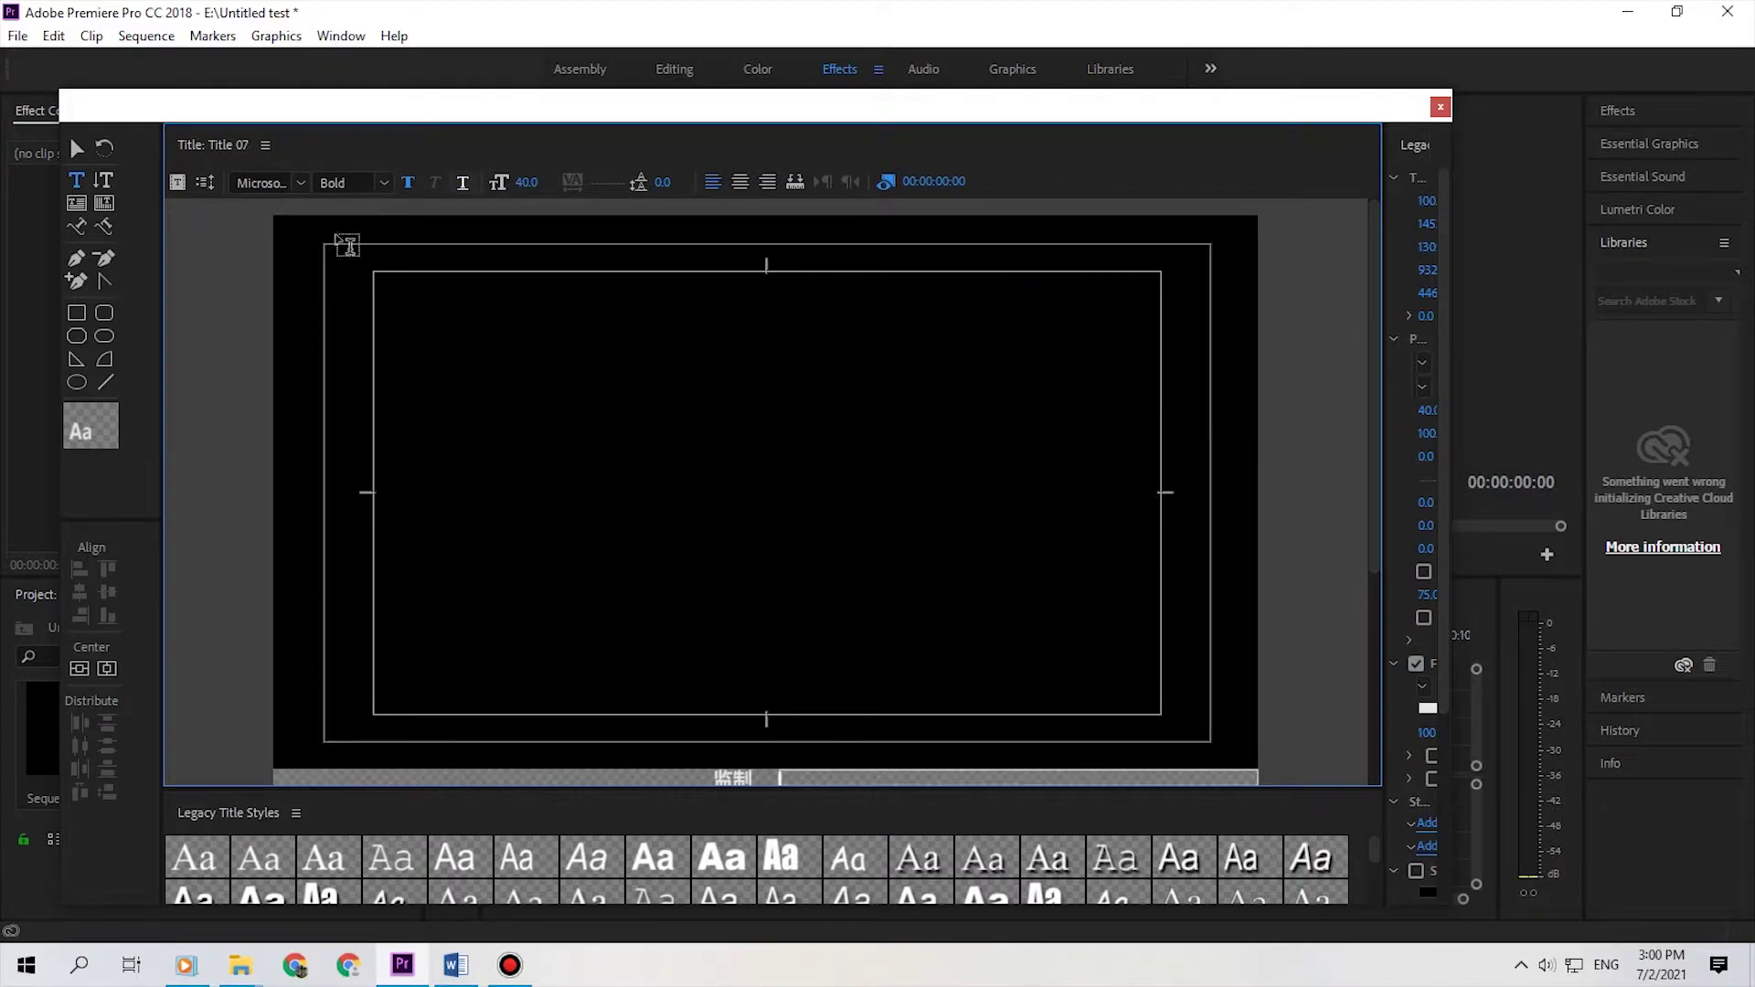
pyautogui.click(456, 964)
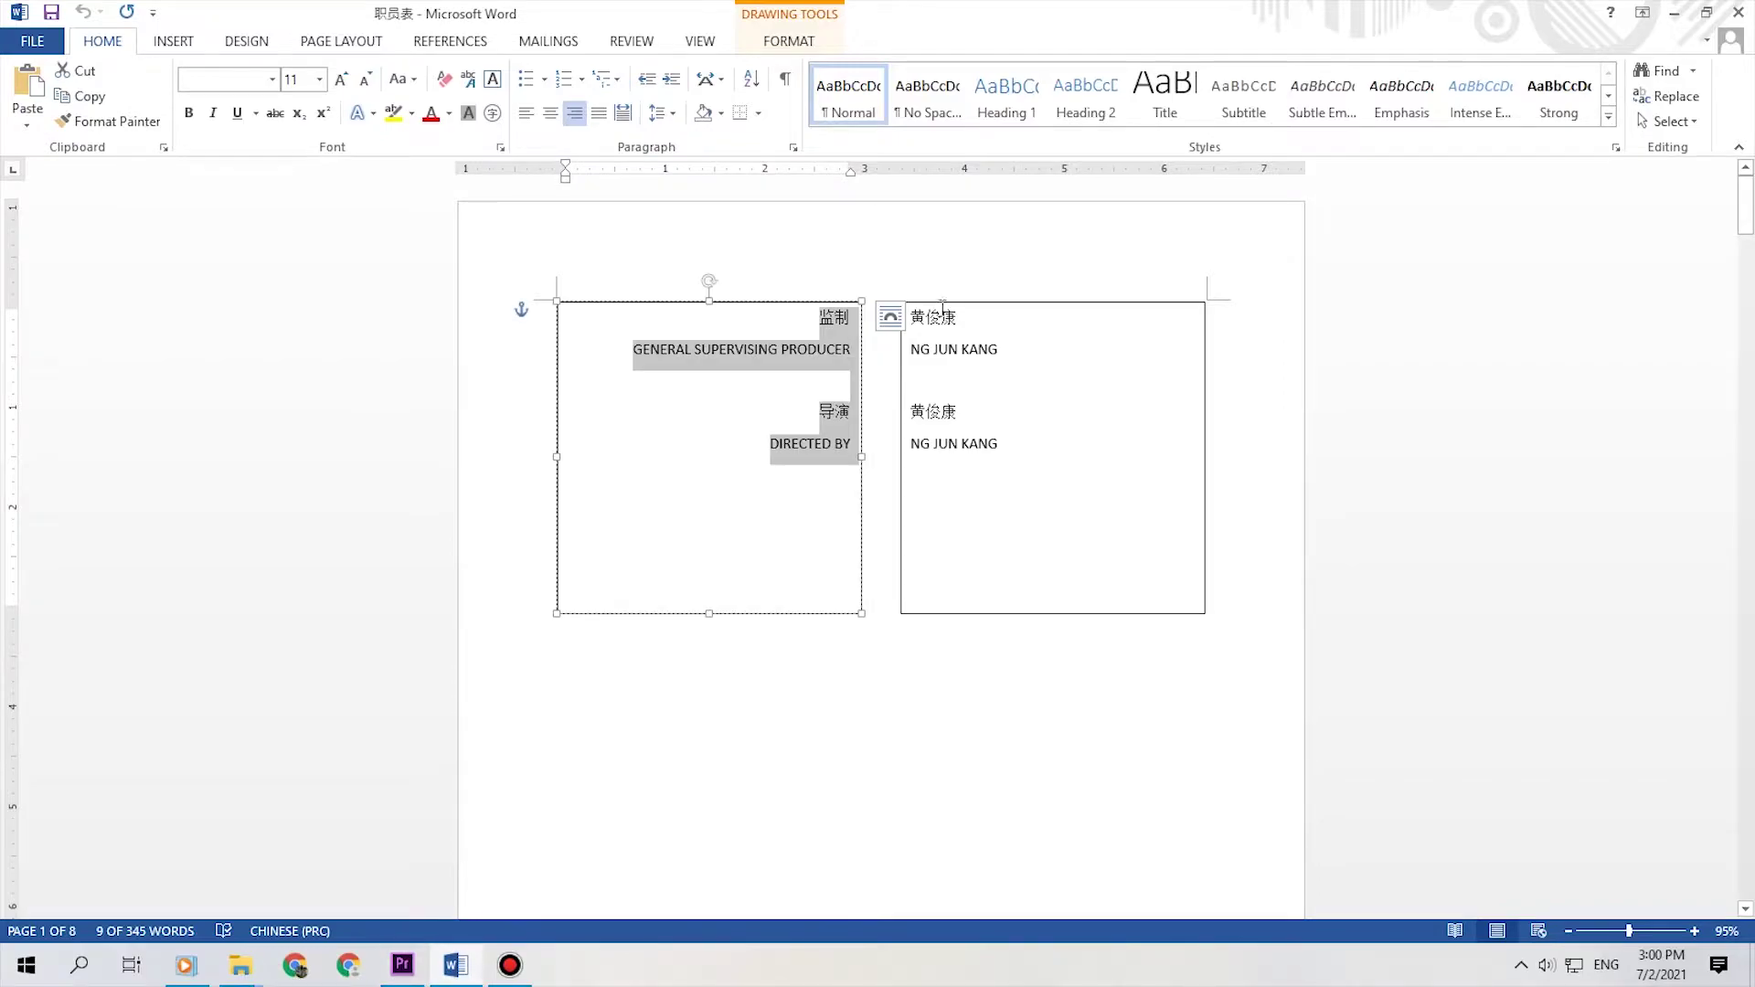
# Step: Copy the crew names from Word's right-hand text box and return to the title editor
pyautogui.moveTo(911, 317); pyautogui.dragTo(1028, 469)
pyautogui.hotkey('ctrl', 'c')
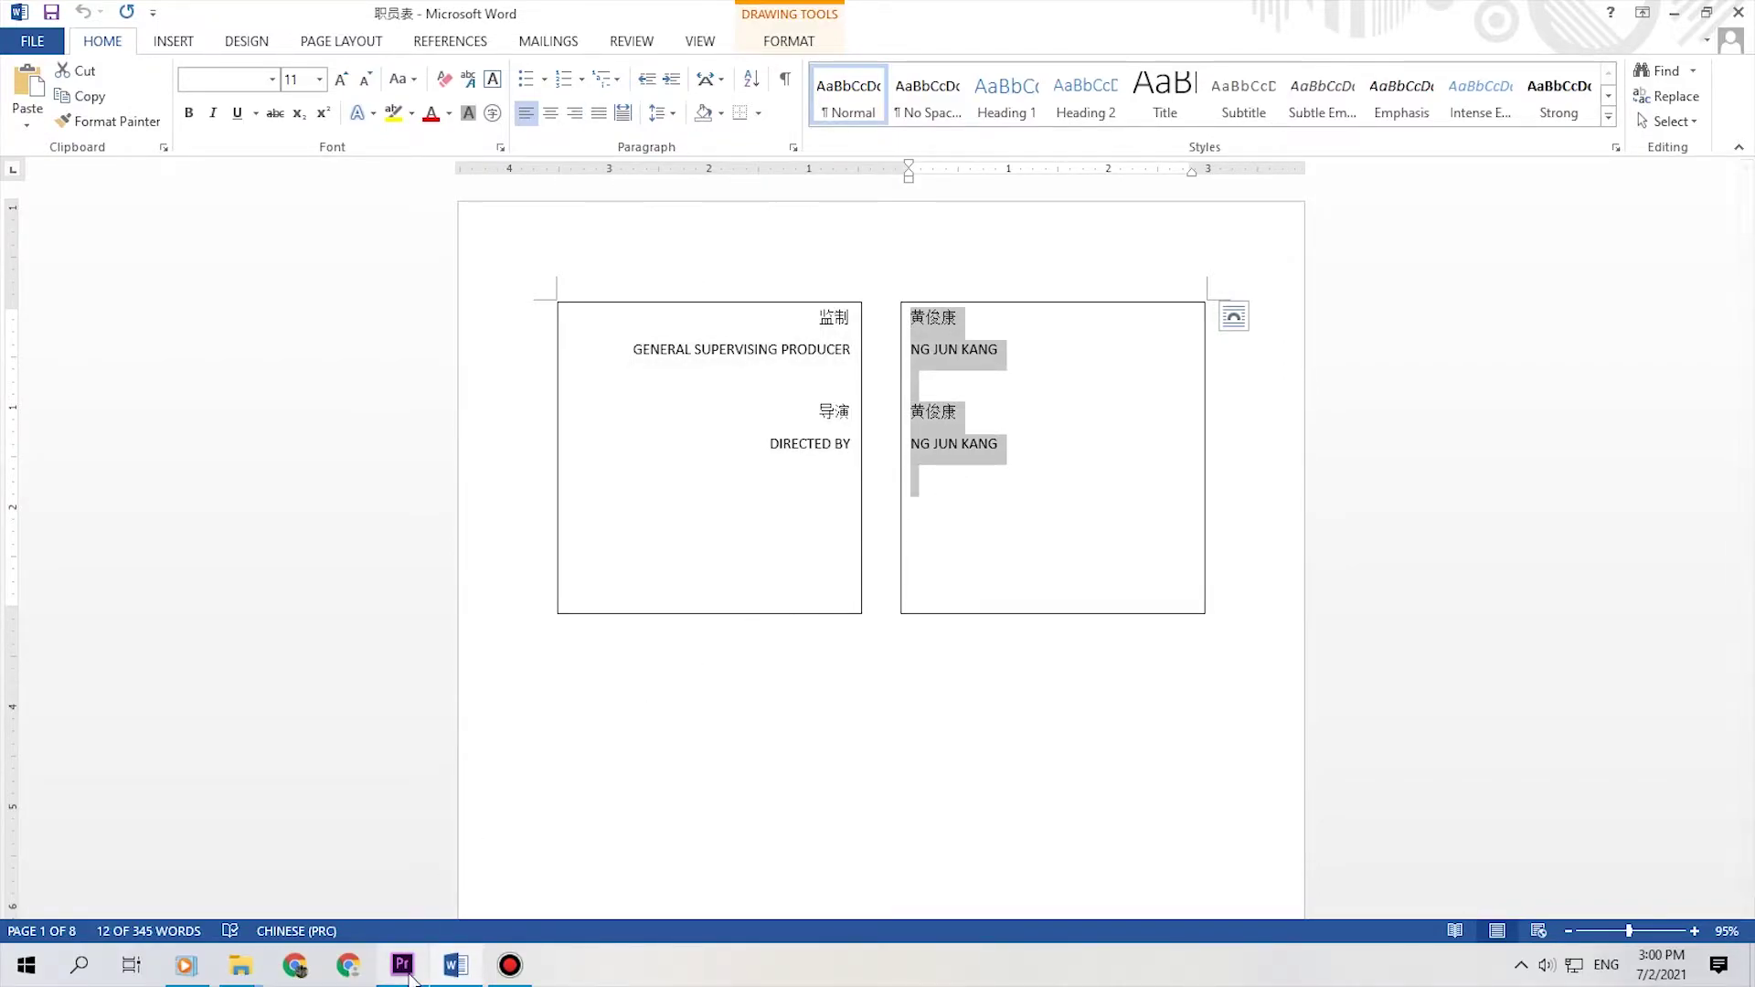
pyautogui.click(402, 964)
pyautogui.moveTo(1374, 410); pyautogui.dragTo(1375, 498)
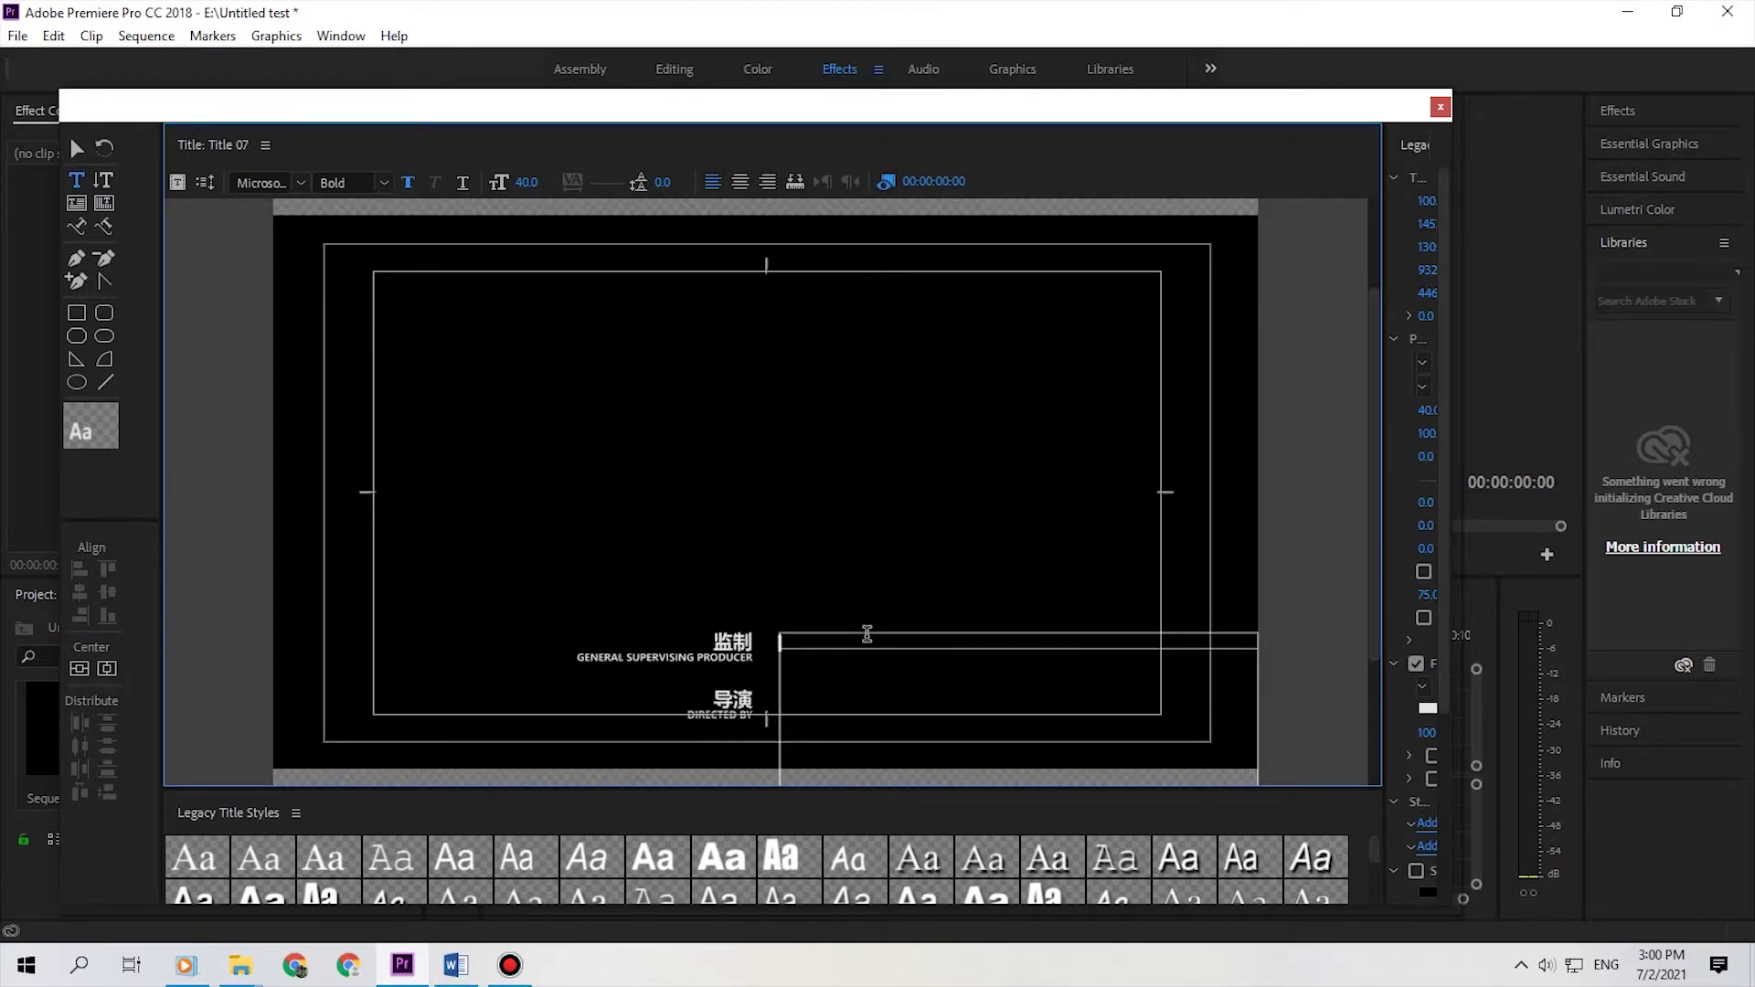
# Step: Paste the crew names and shrink both English name lines to size 20
pyautogui.hotkey('ctrl', 'v')
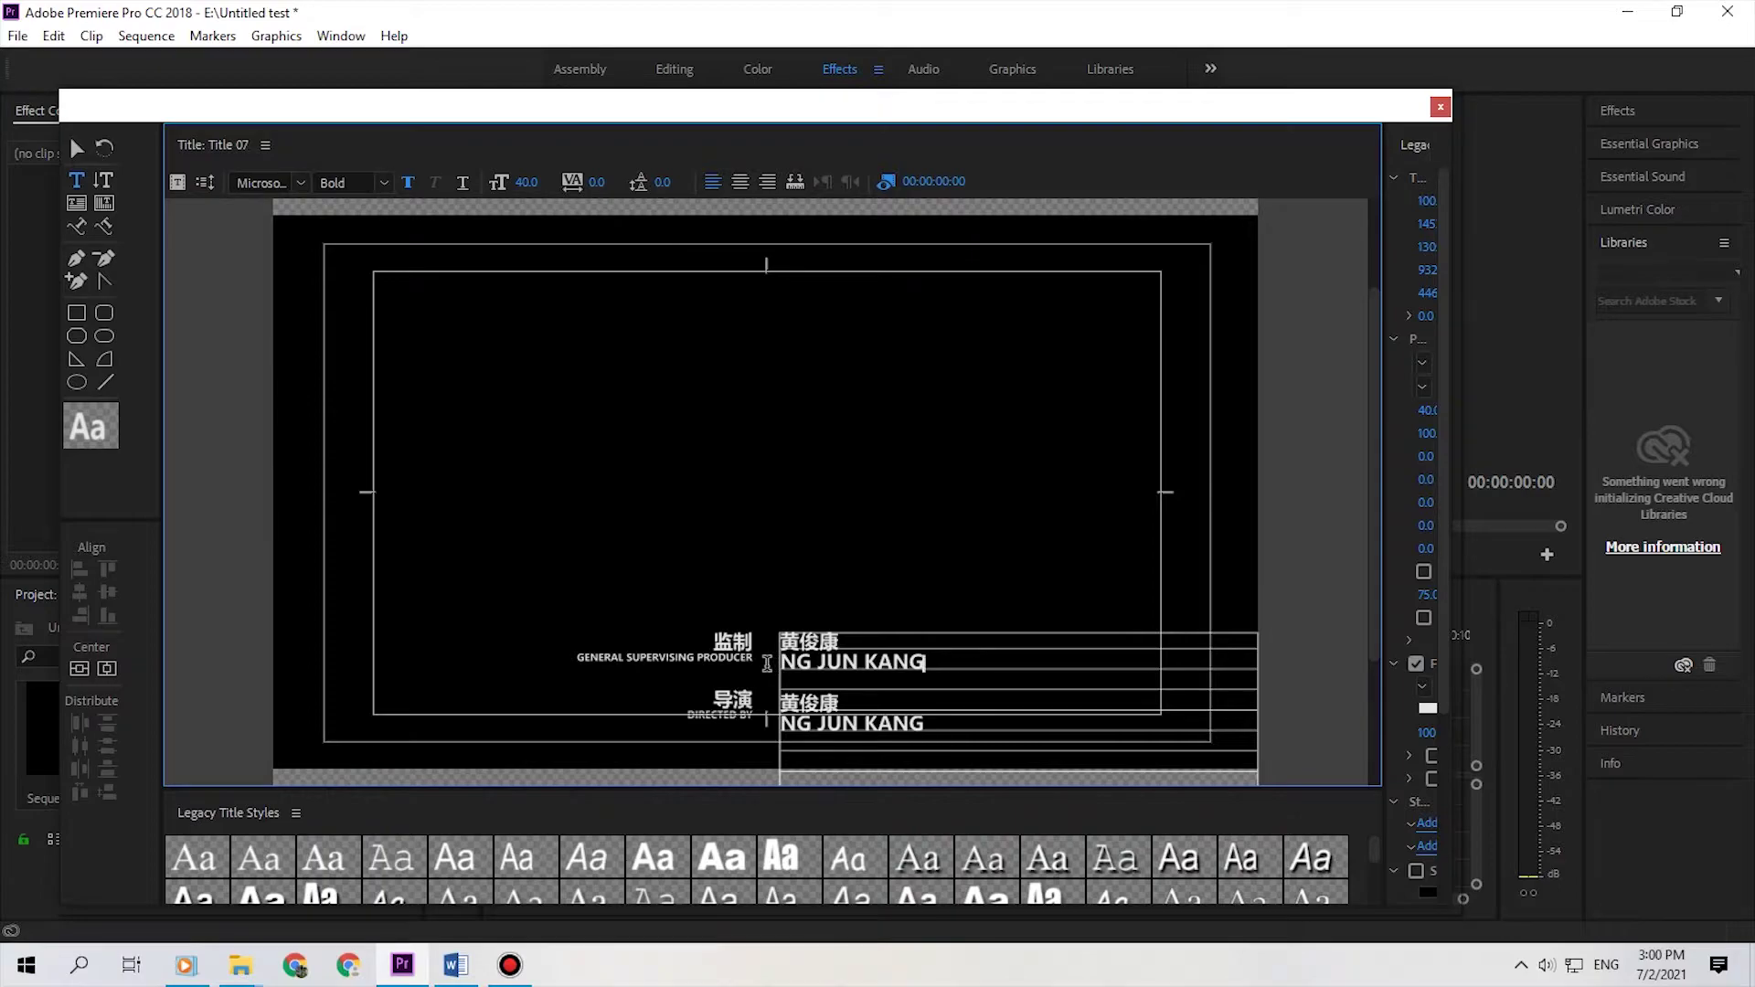
pyautogui.moveTo(944, 664); pyautogui.dragTo(772, 664)
pyautogui.moveTo(537, 183); pyautogui.dragTo(512, 183)
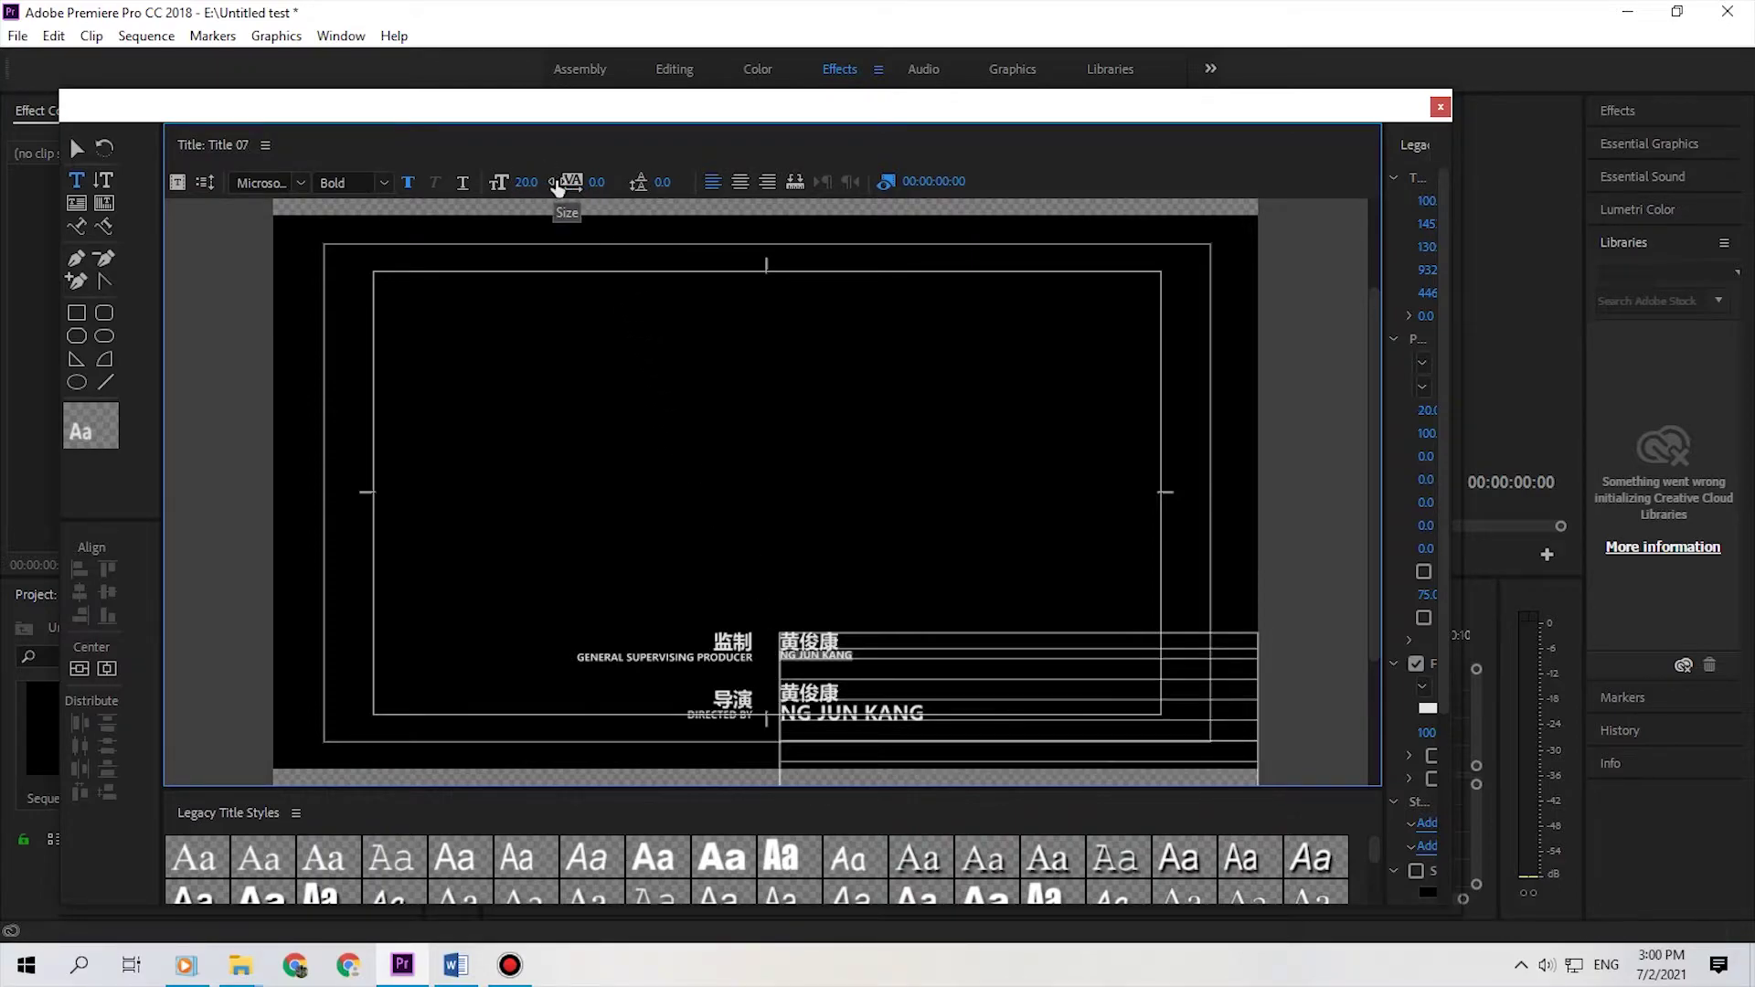
pyautogui.moveTo(944, 705); pyautogui.dragTo(773, 705)
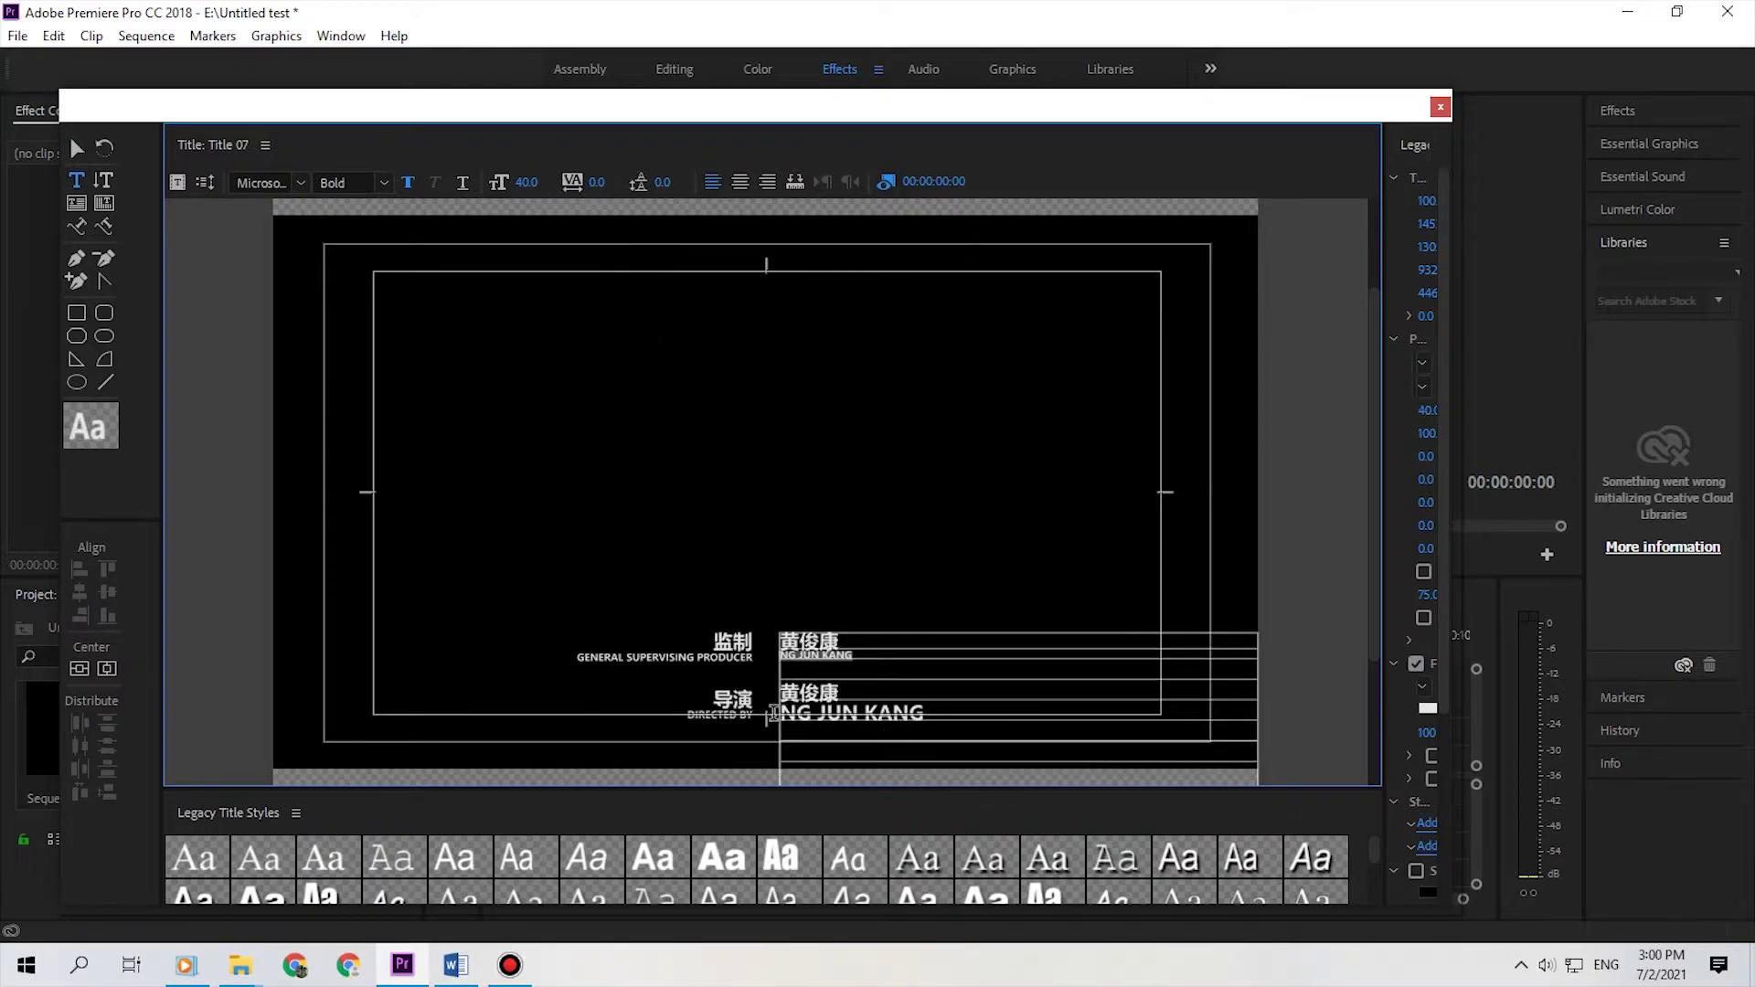
pyautogui.moveTo(528, 187); pyautogui.dragTo(512, 182)
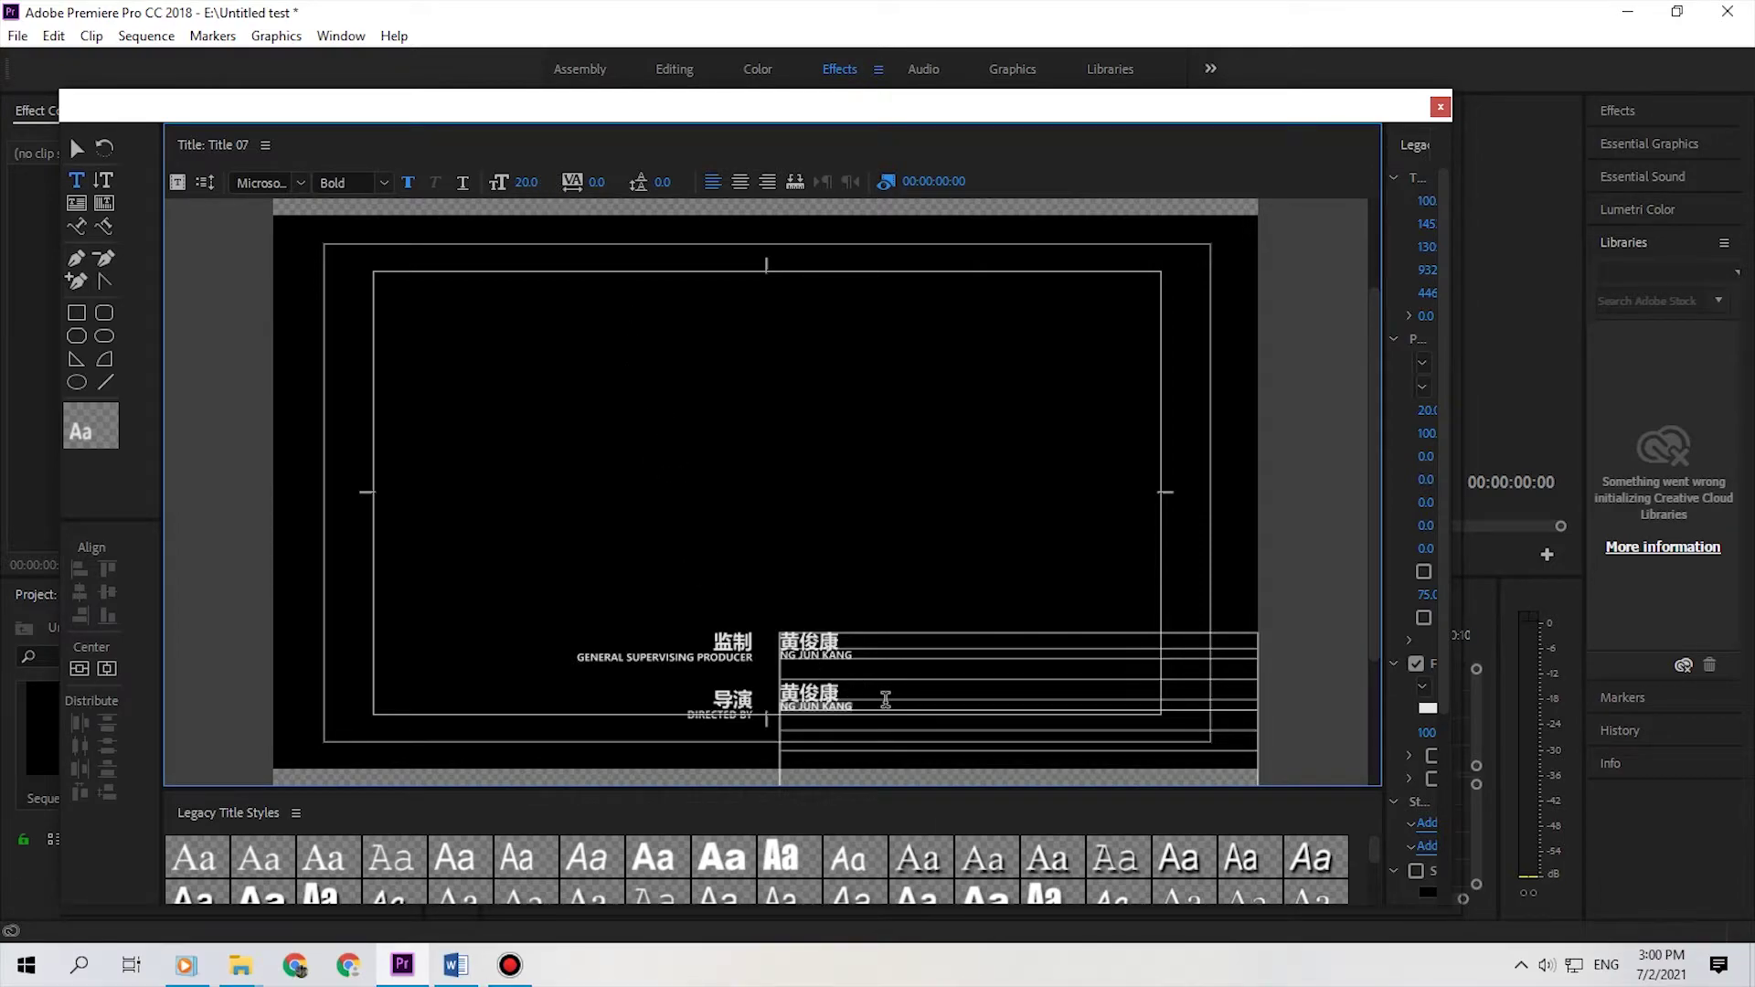
# Step: Set the leading of all the names text to 4.0
pyautogui.click(884, 701)
pyautogui.hotkey('ctrl', 'a')
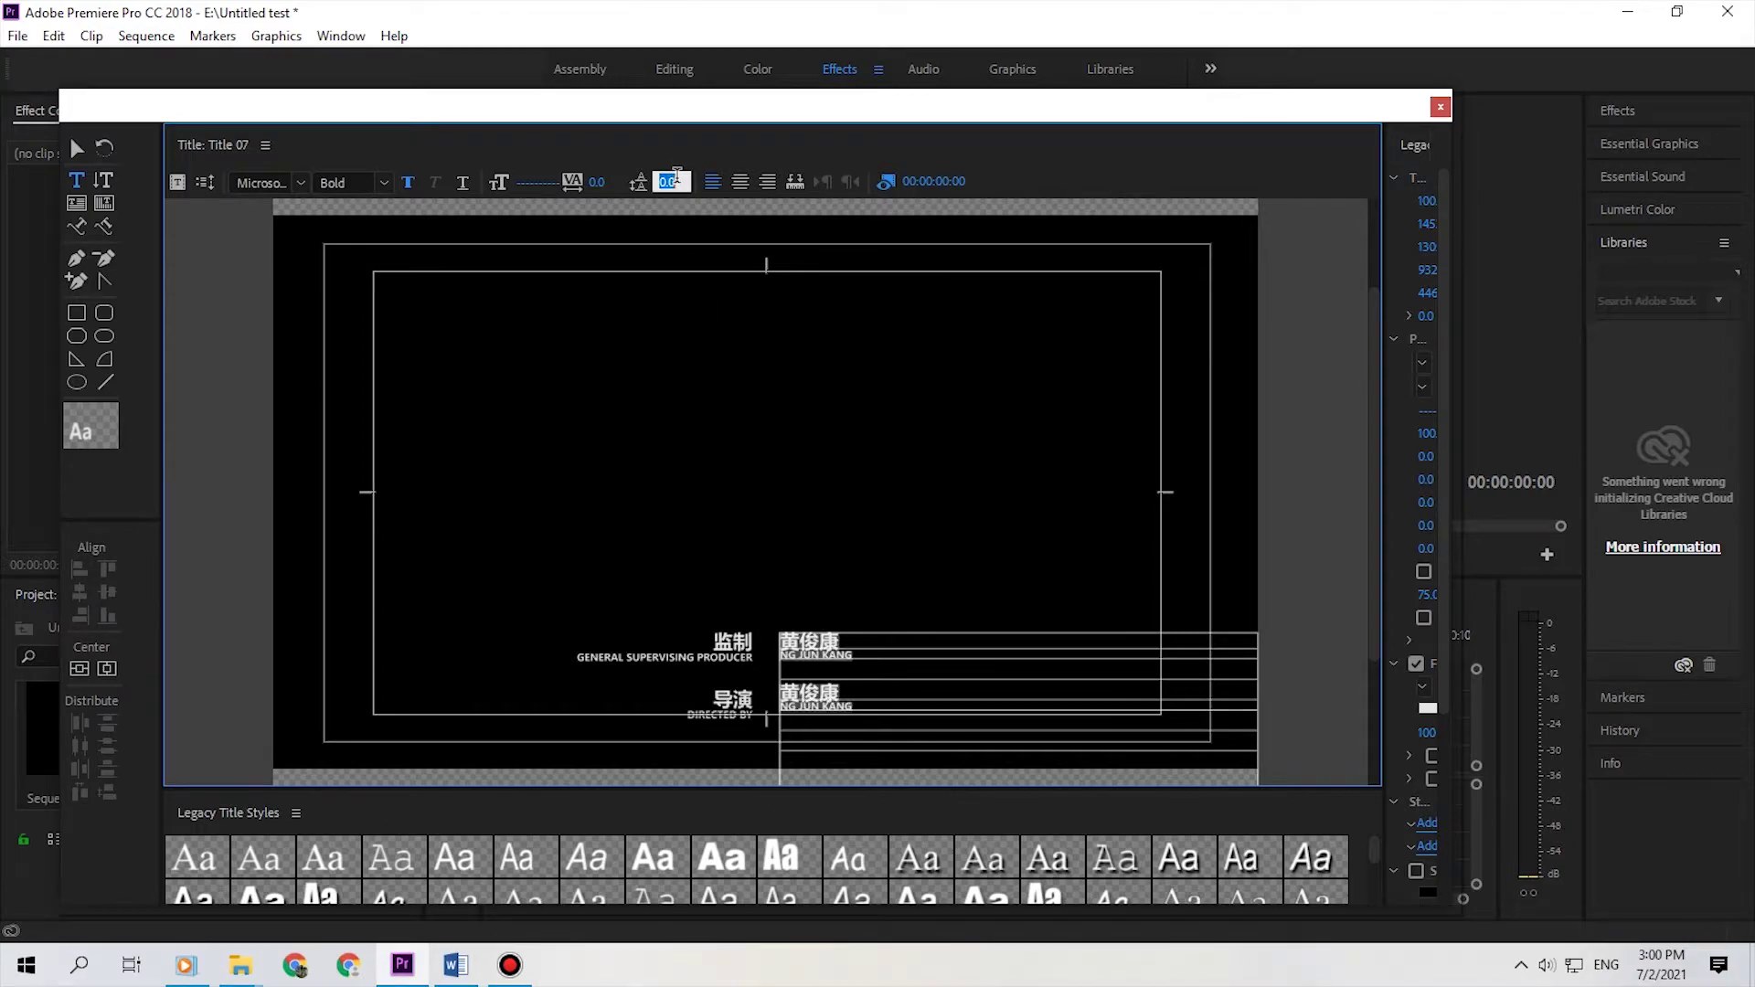
pyautogui.write('4')
pyautogui.press('Return')
# Step: Scroll through the title canvas to review the finished credits layout
pyautogui.click(78, 149)
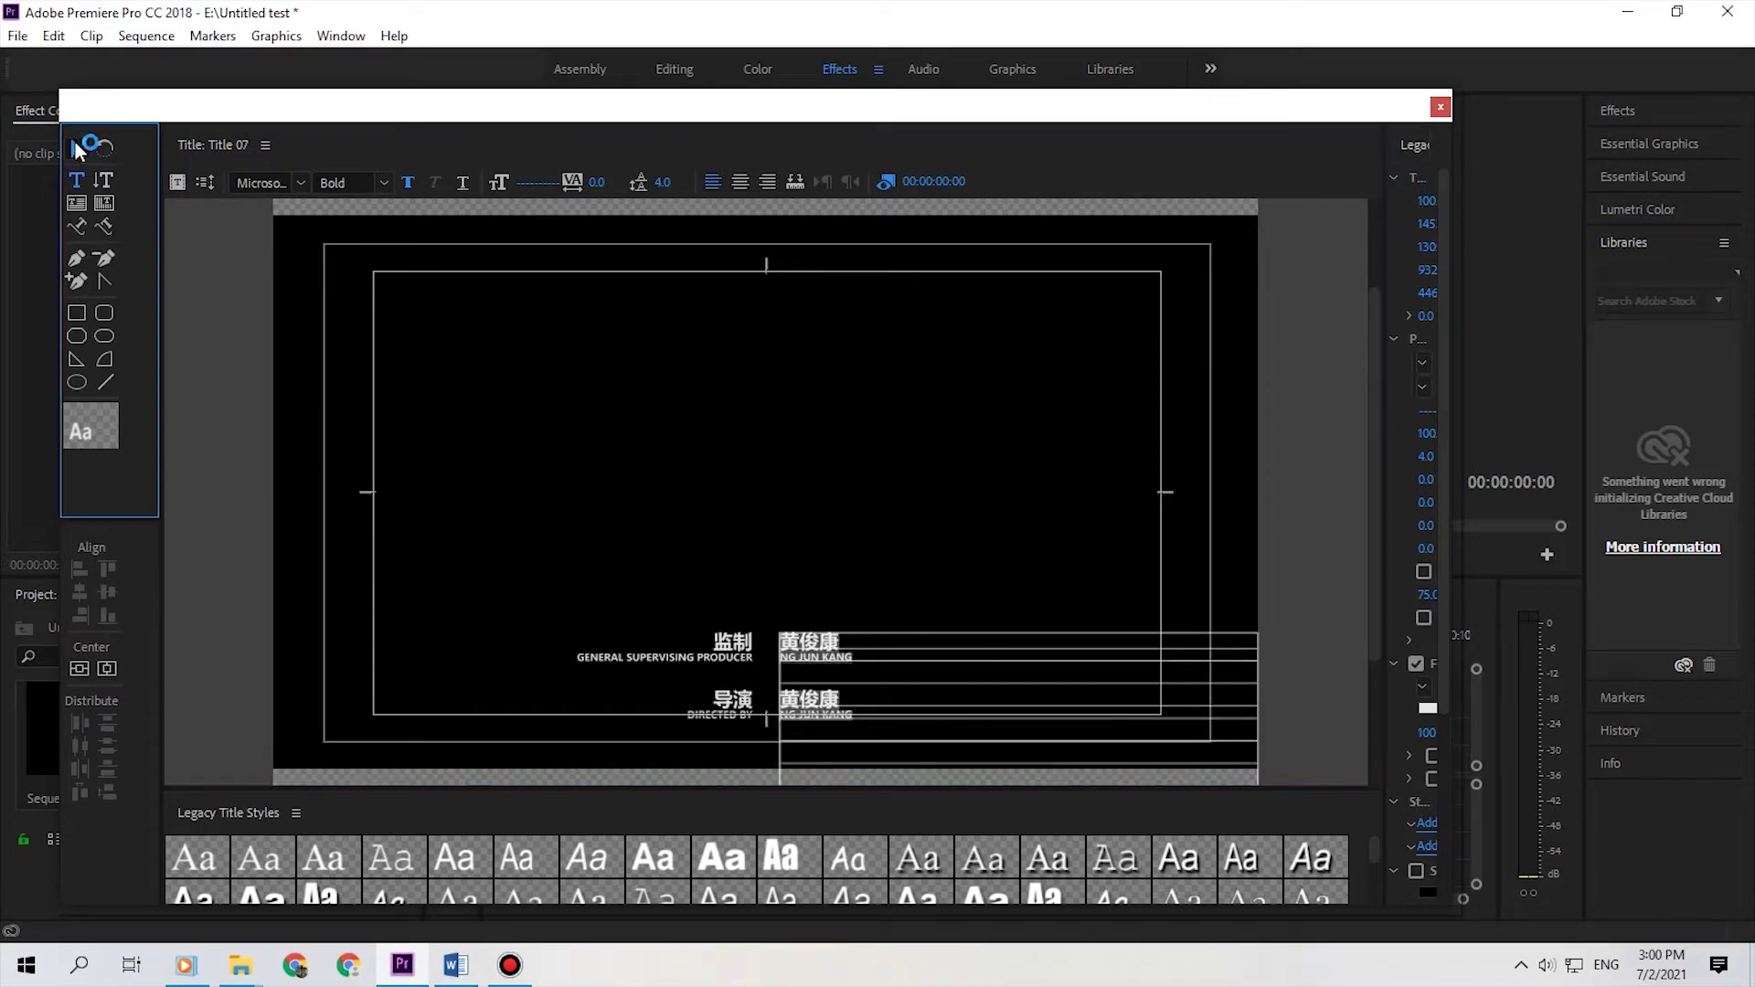
pyautogui.moveTo(1373, 580); pyautogui.dragTo(1385, 289)
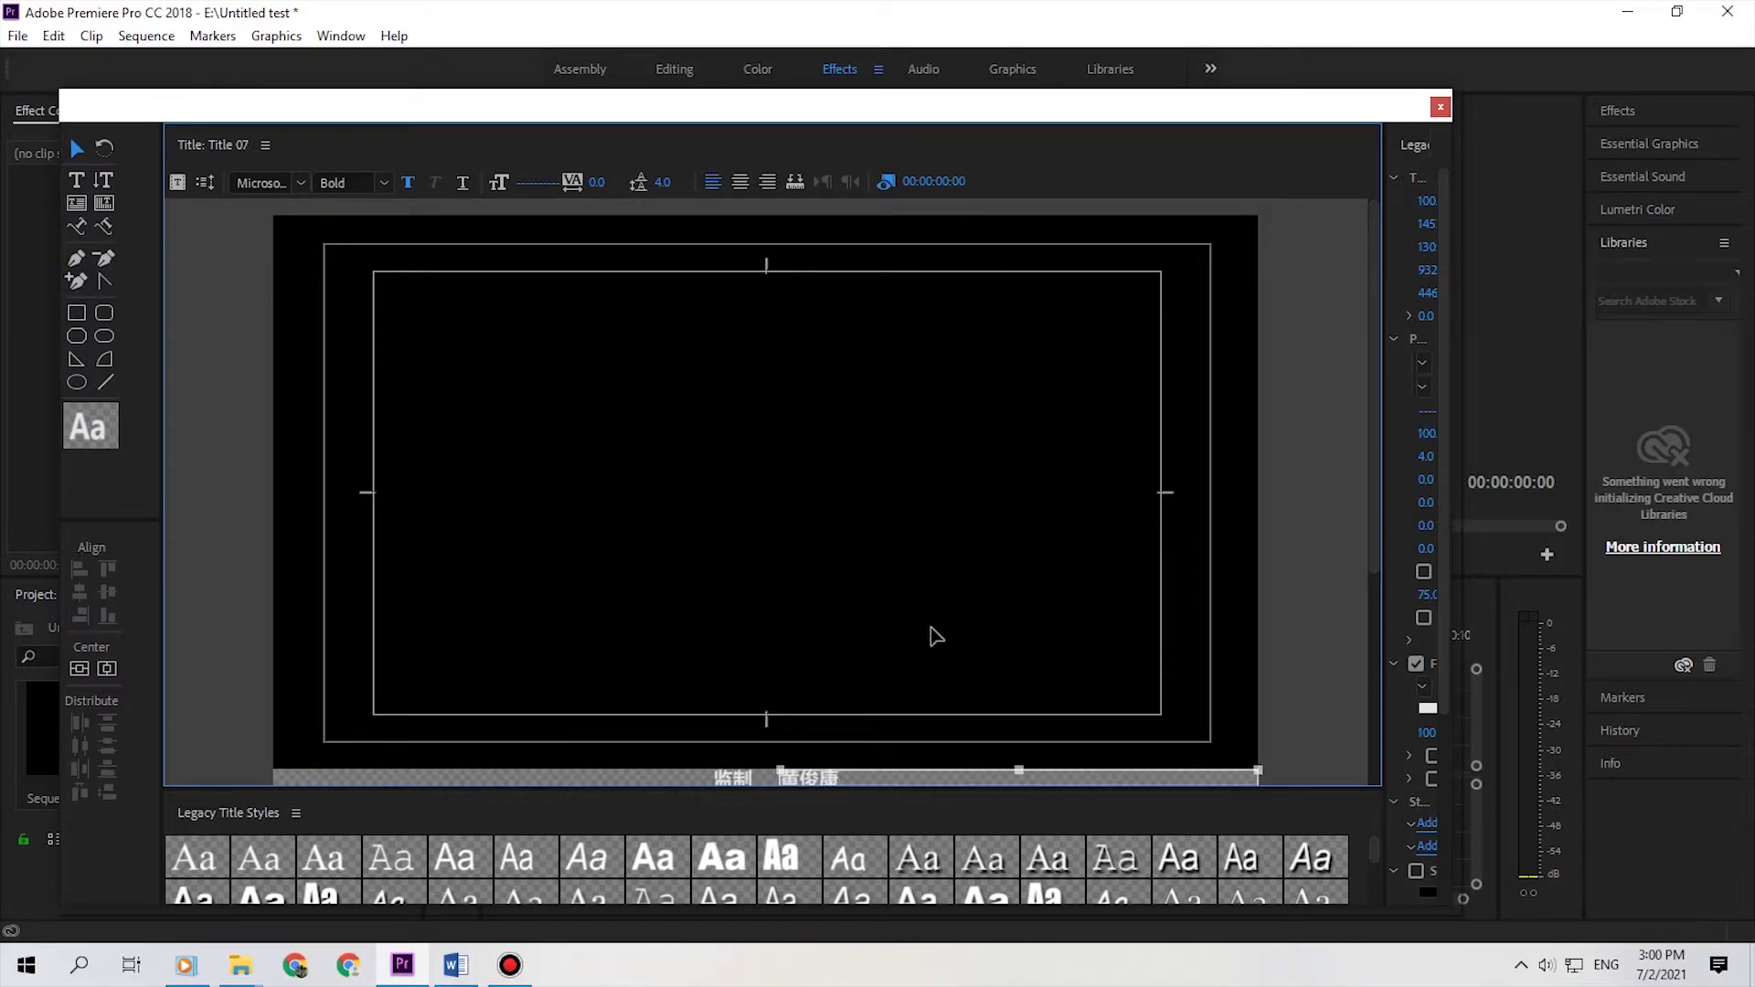
pyautogui.moveTo(1378, 364); pyautogui.dragTo(1384, 423)
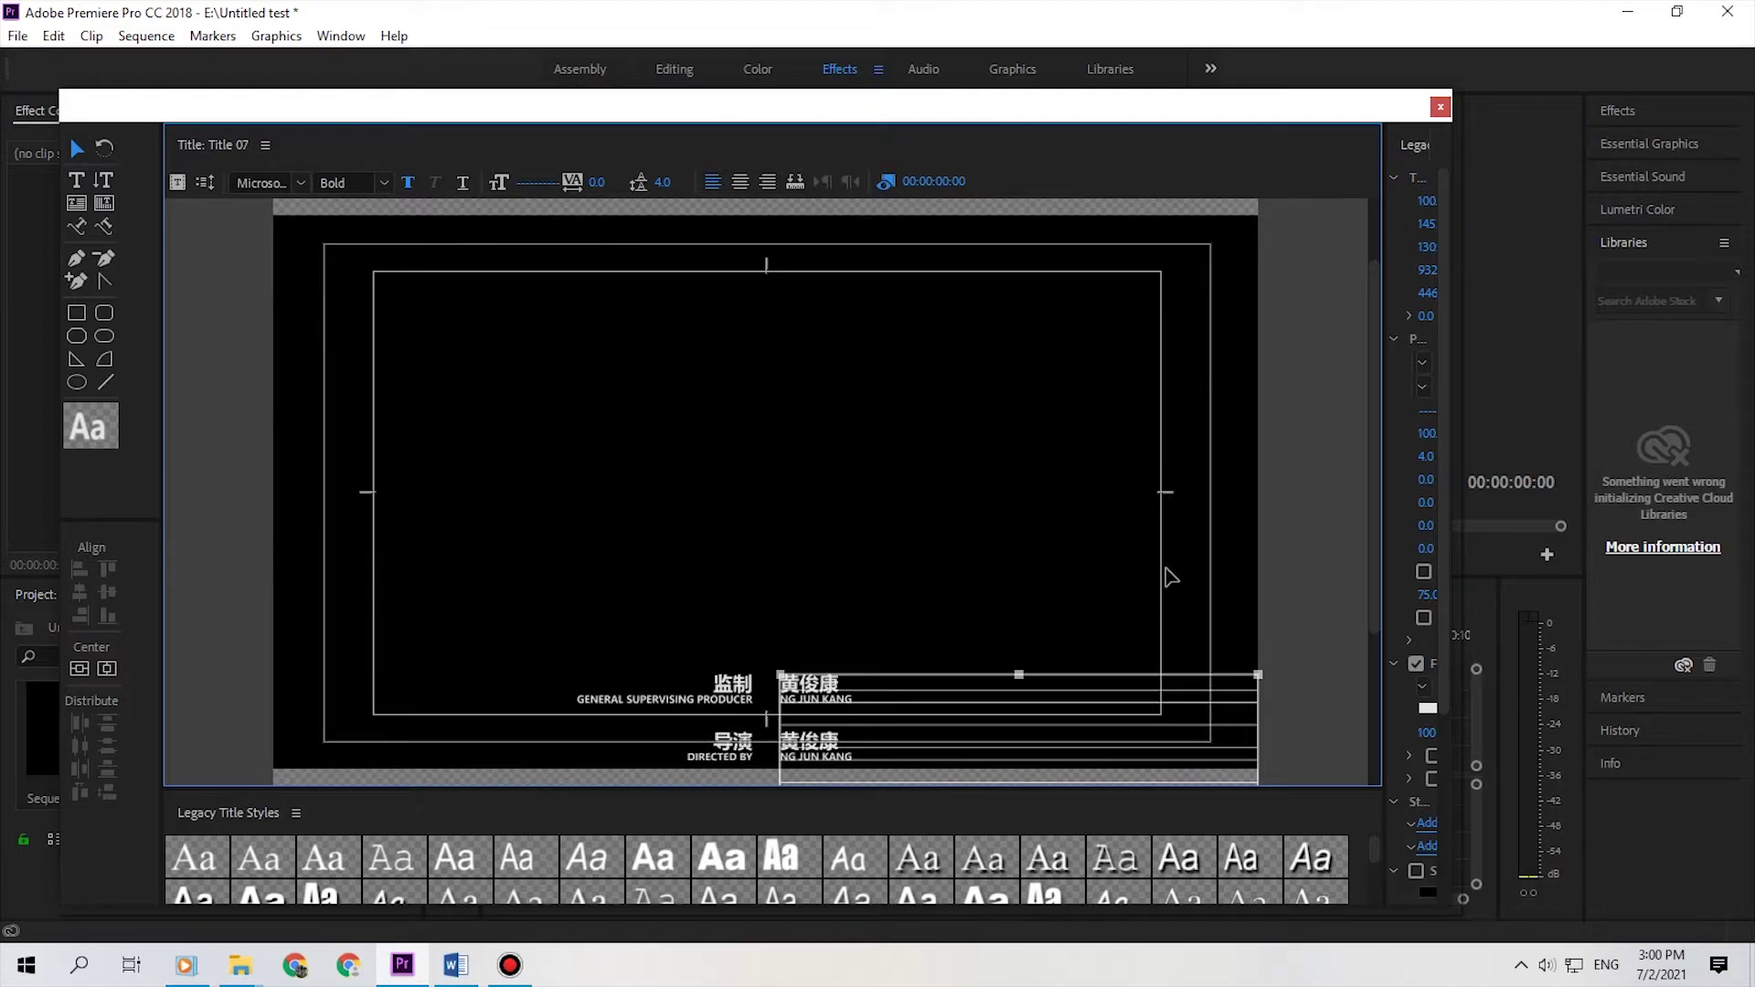
pyautogui.moveTo(1383, 443); pyautogui.dragTo(1391, 316)
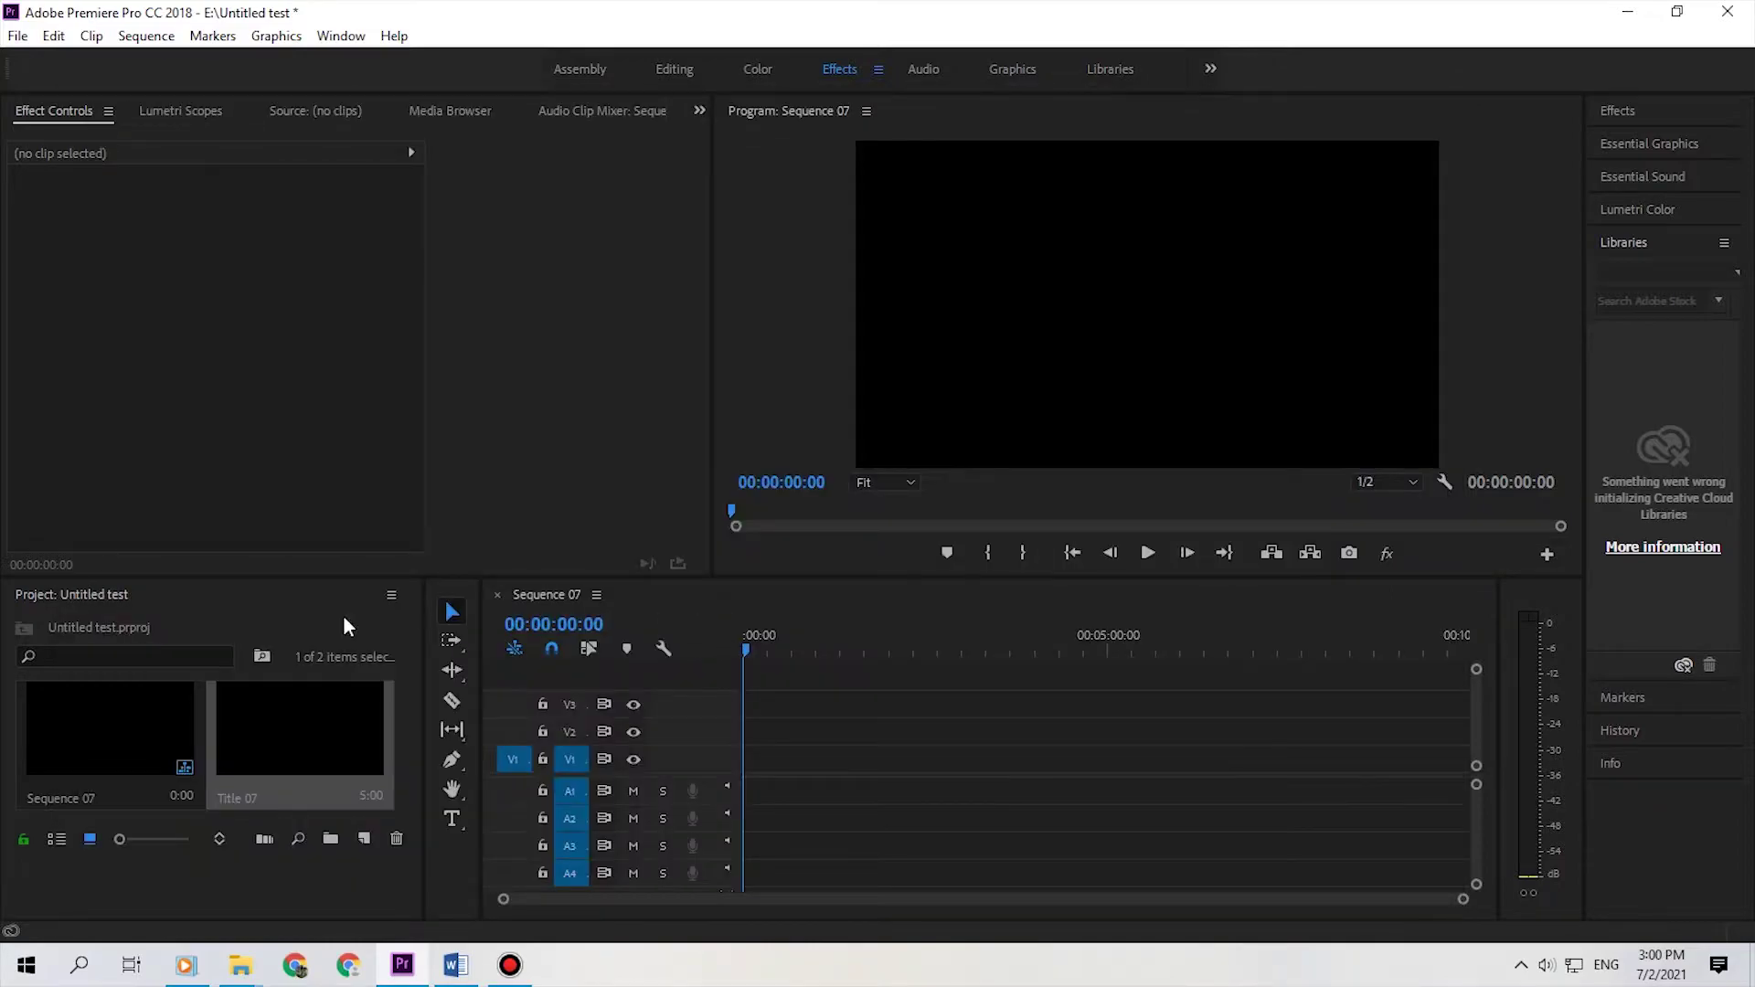
# Step: Place Title 07 at the start of V1, preview the rolling credits, and reopen the title
pyautogui.moveTo(281, 721); pyautogui.dragTo(750, 761)
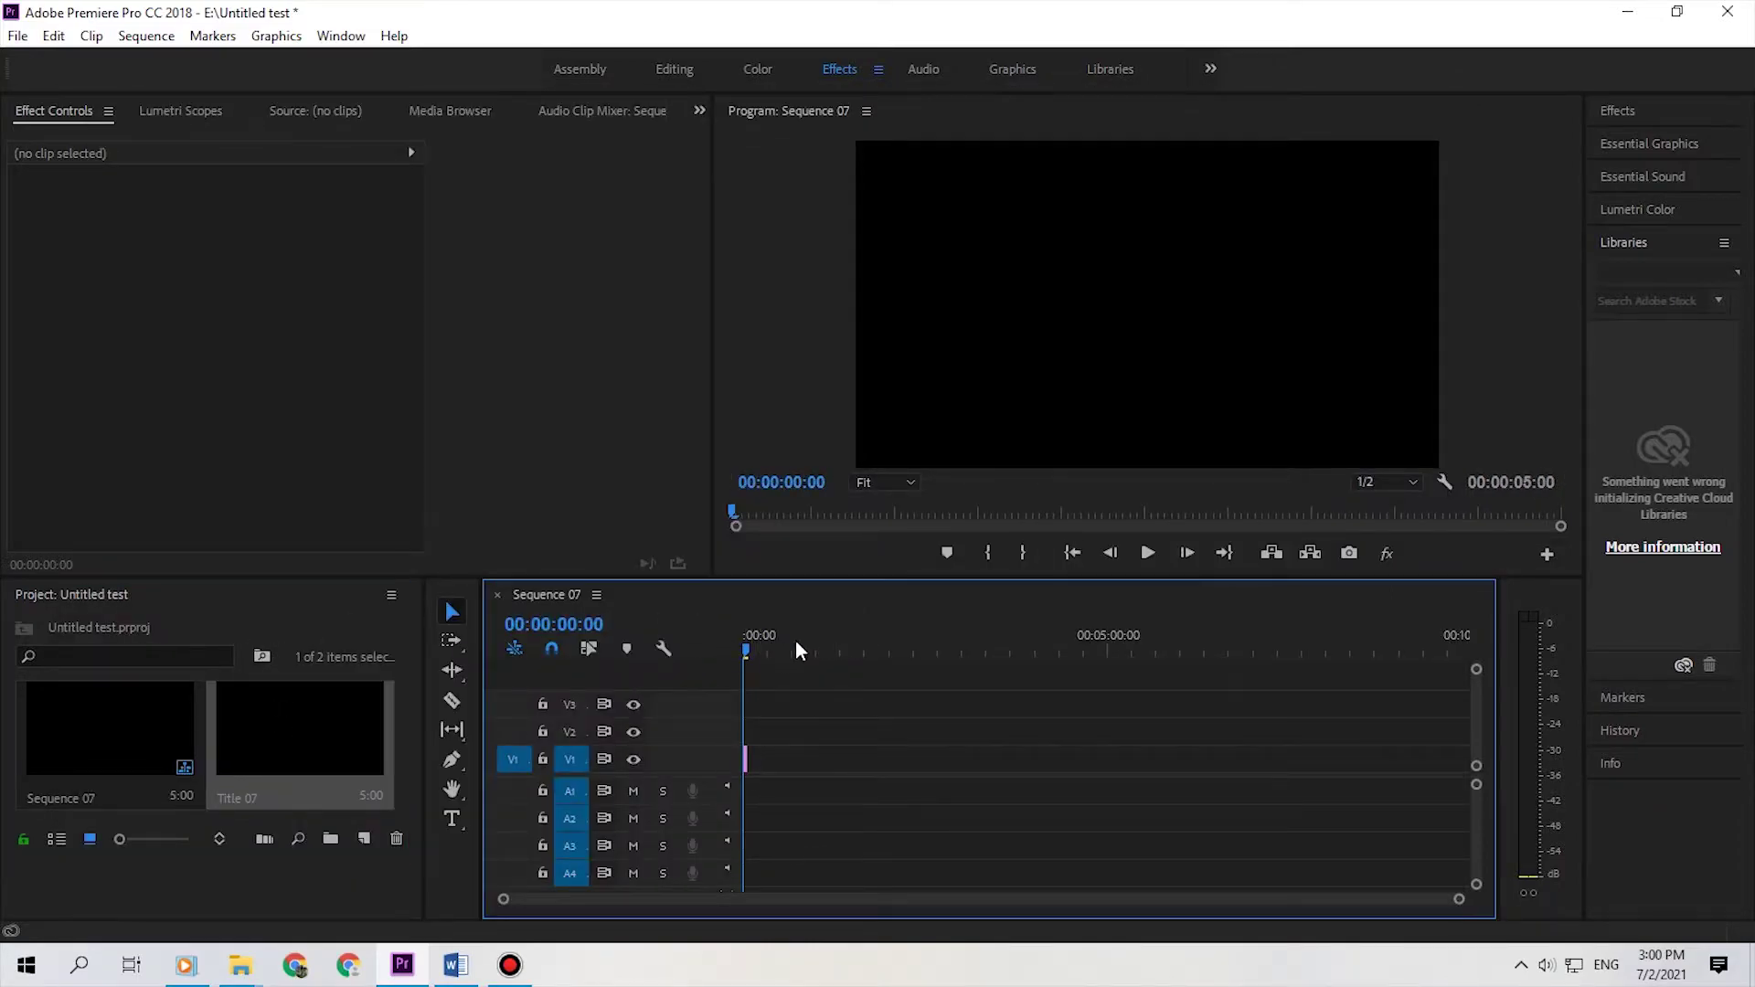
pyautogui.click(1151, 553)
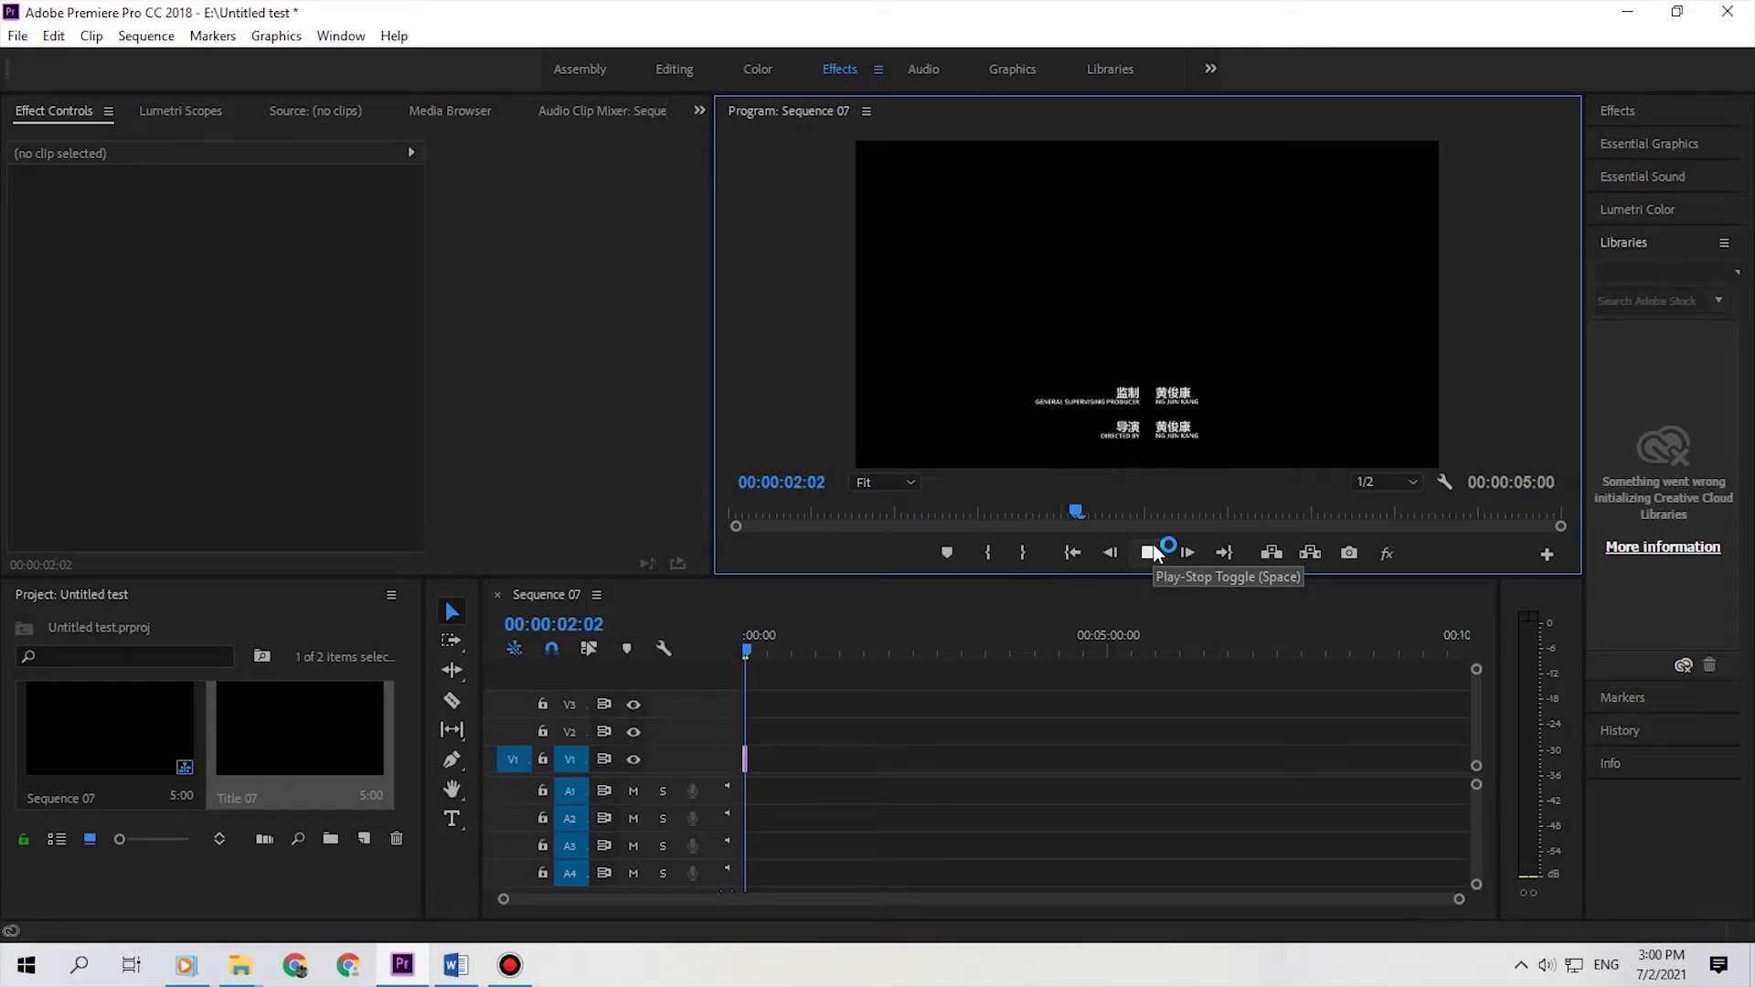
pyautogui.click(1152, 553)
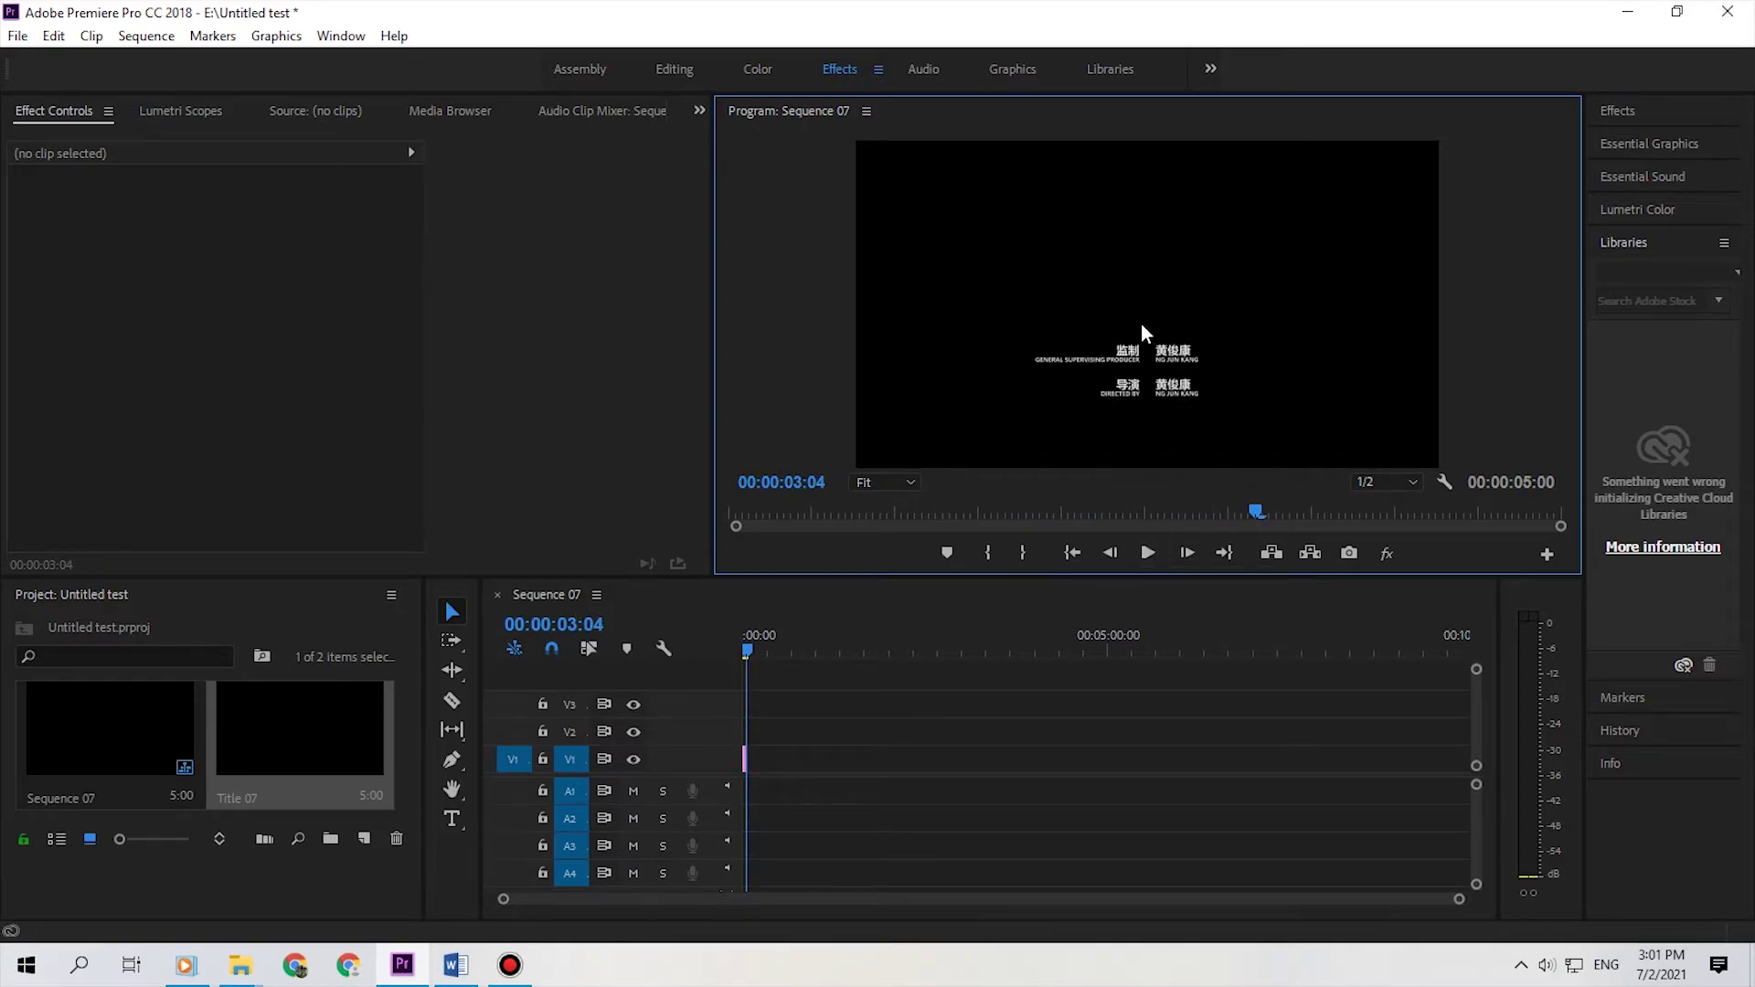
pyautogui.doubleClick(315, 743)
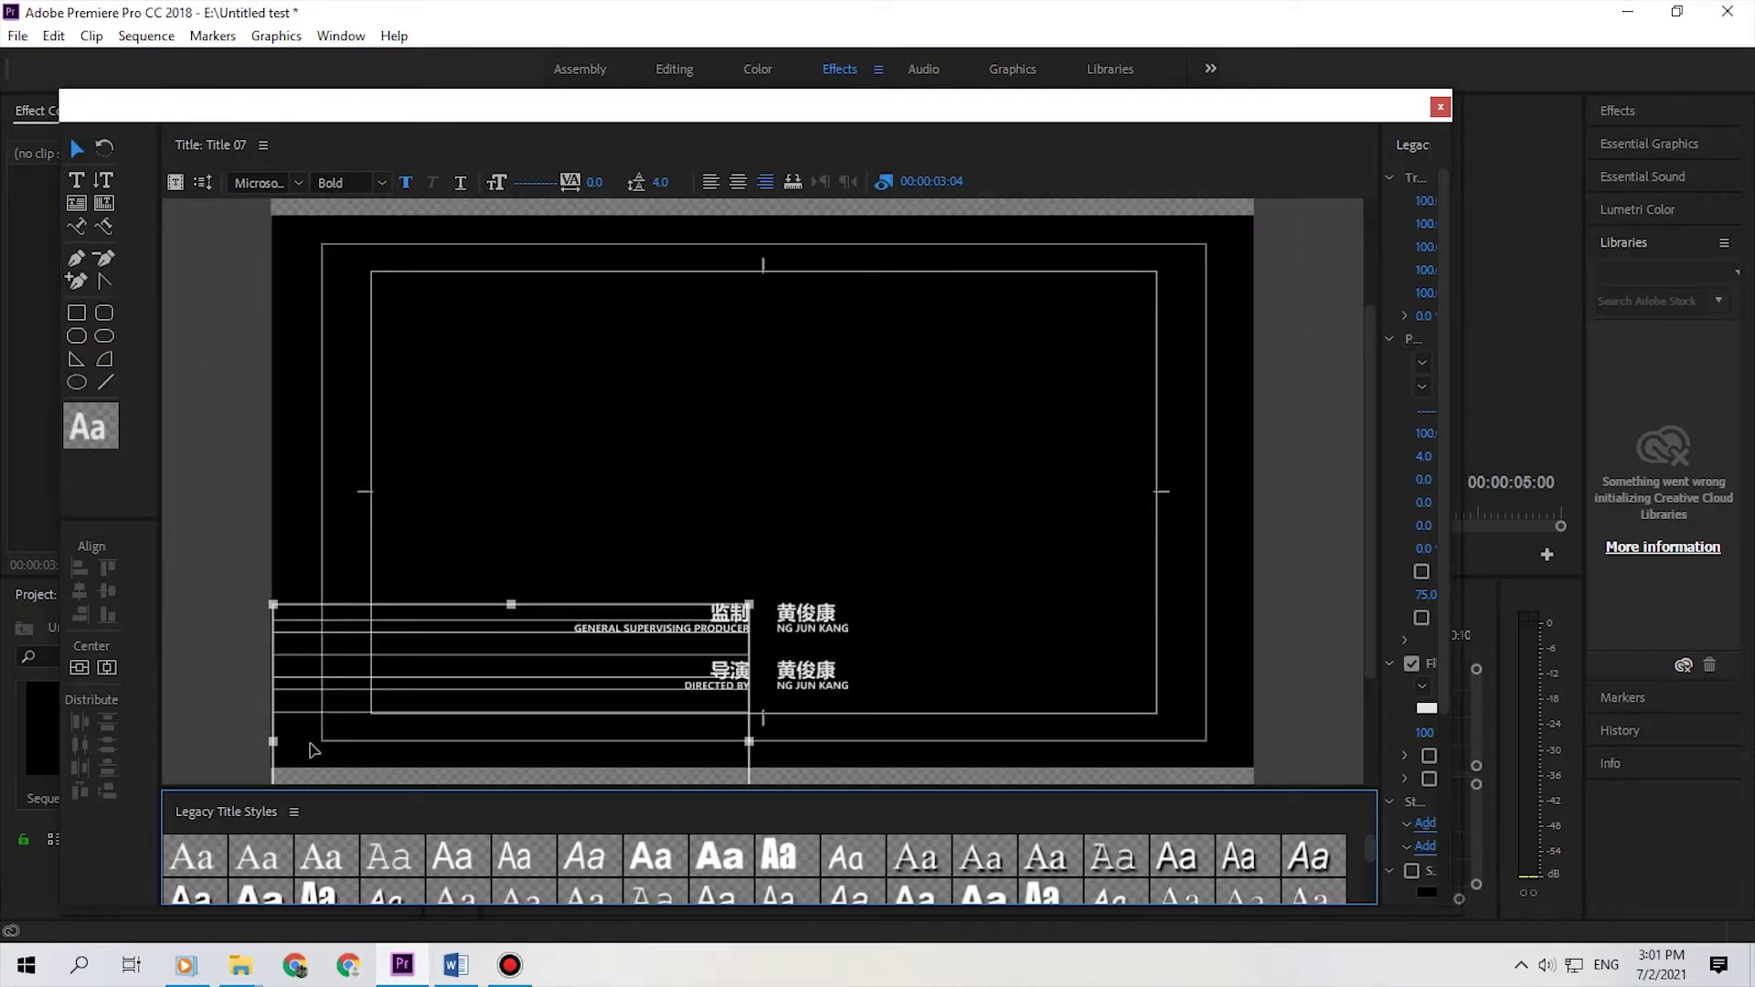
pyautogui.click(1003, 530)
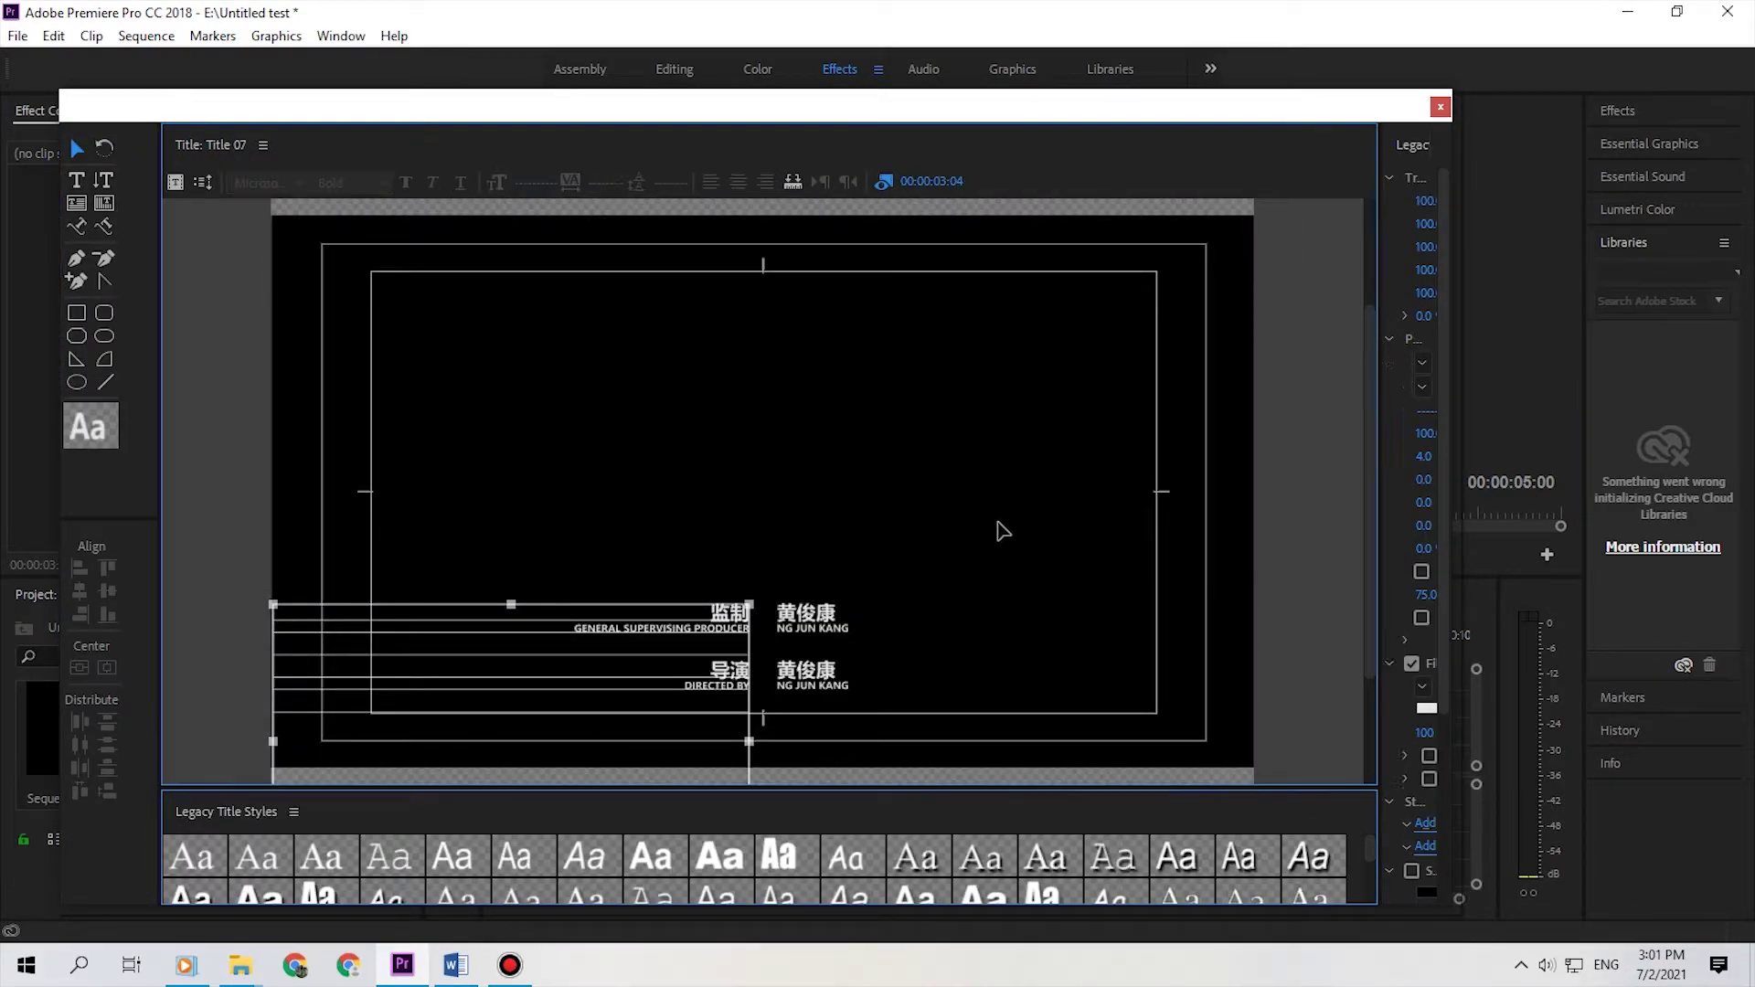
pyautogui.click(777, 603)
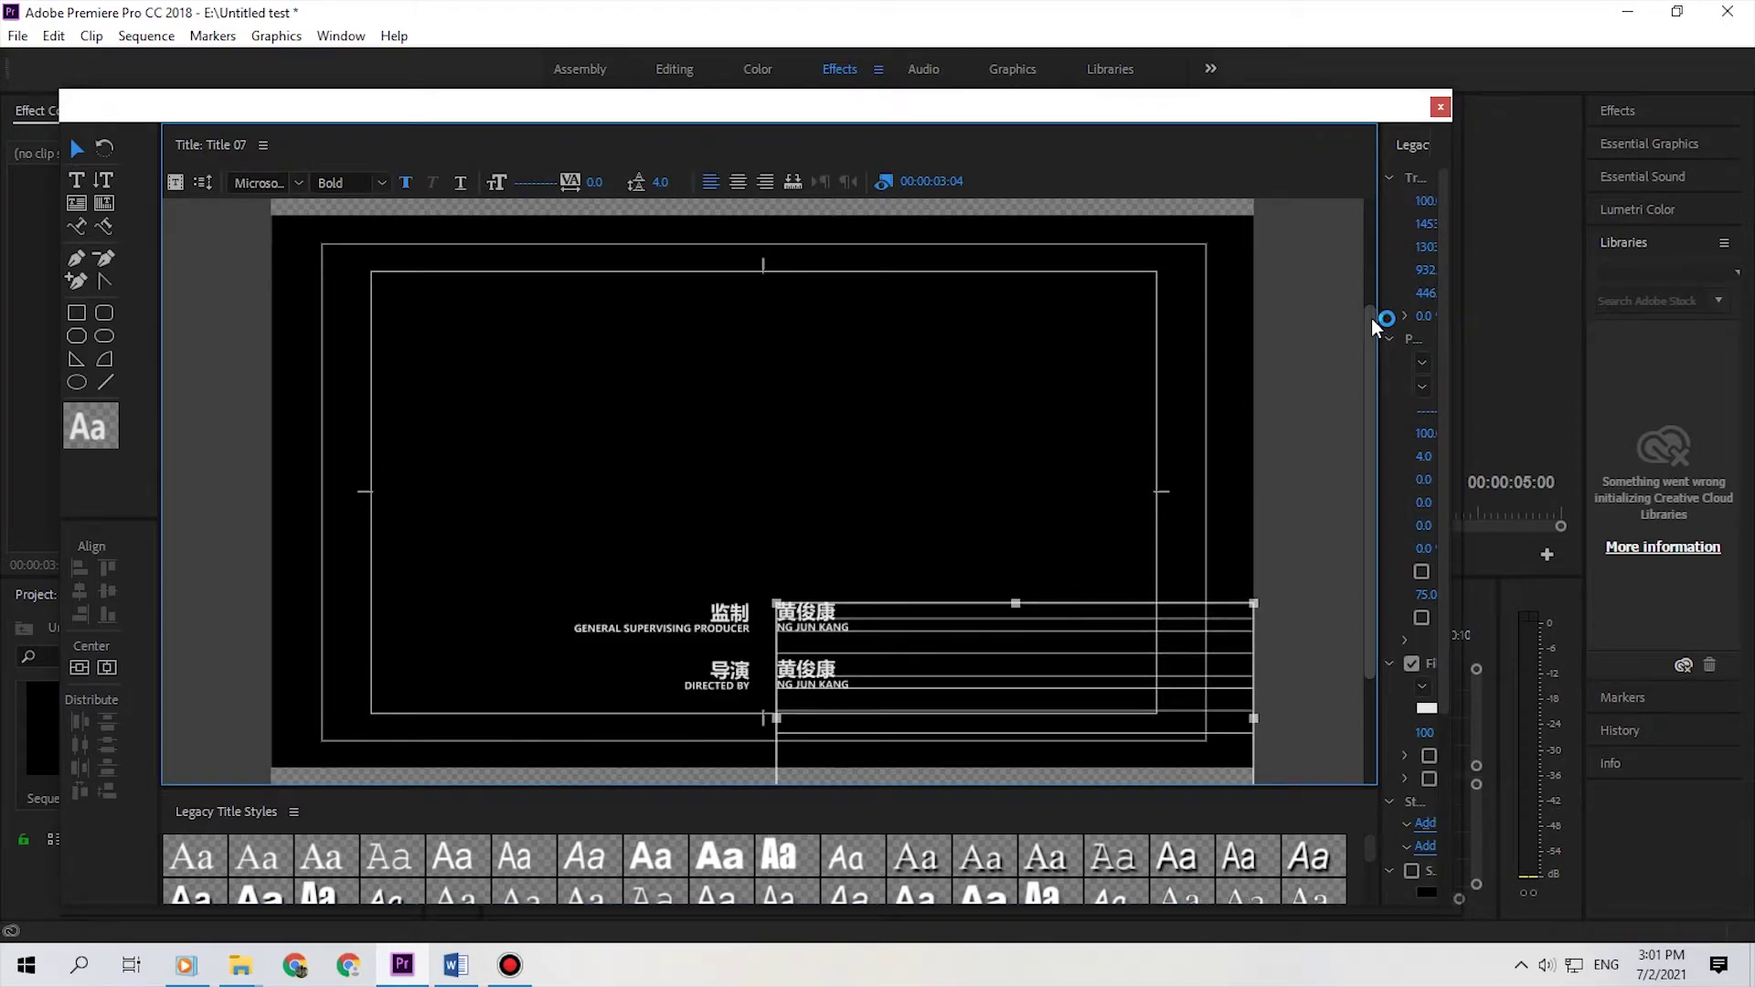
pyautogui.moveTo(1368, 319); pyautogui.dragTo(1367, 481)
pyautogui.click(843, 727)
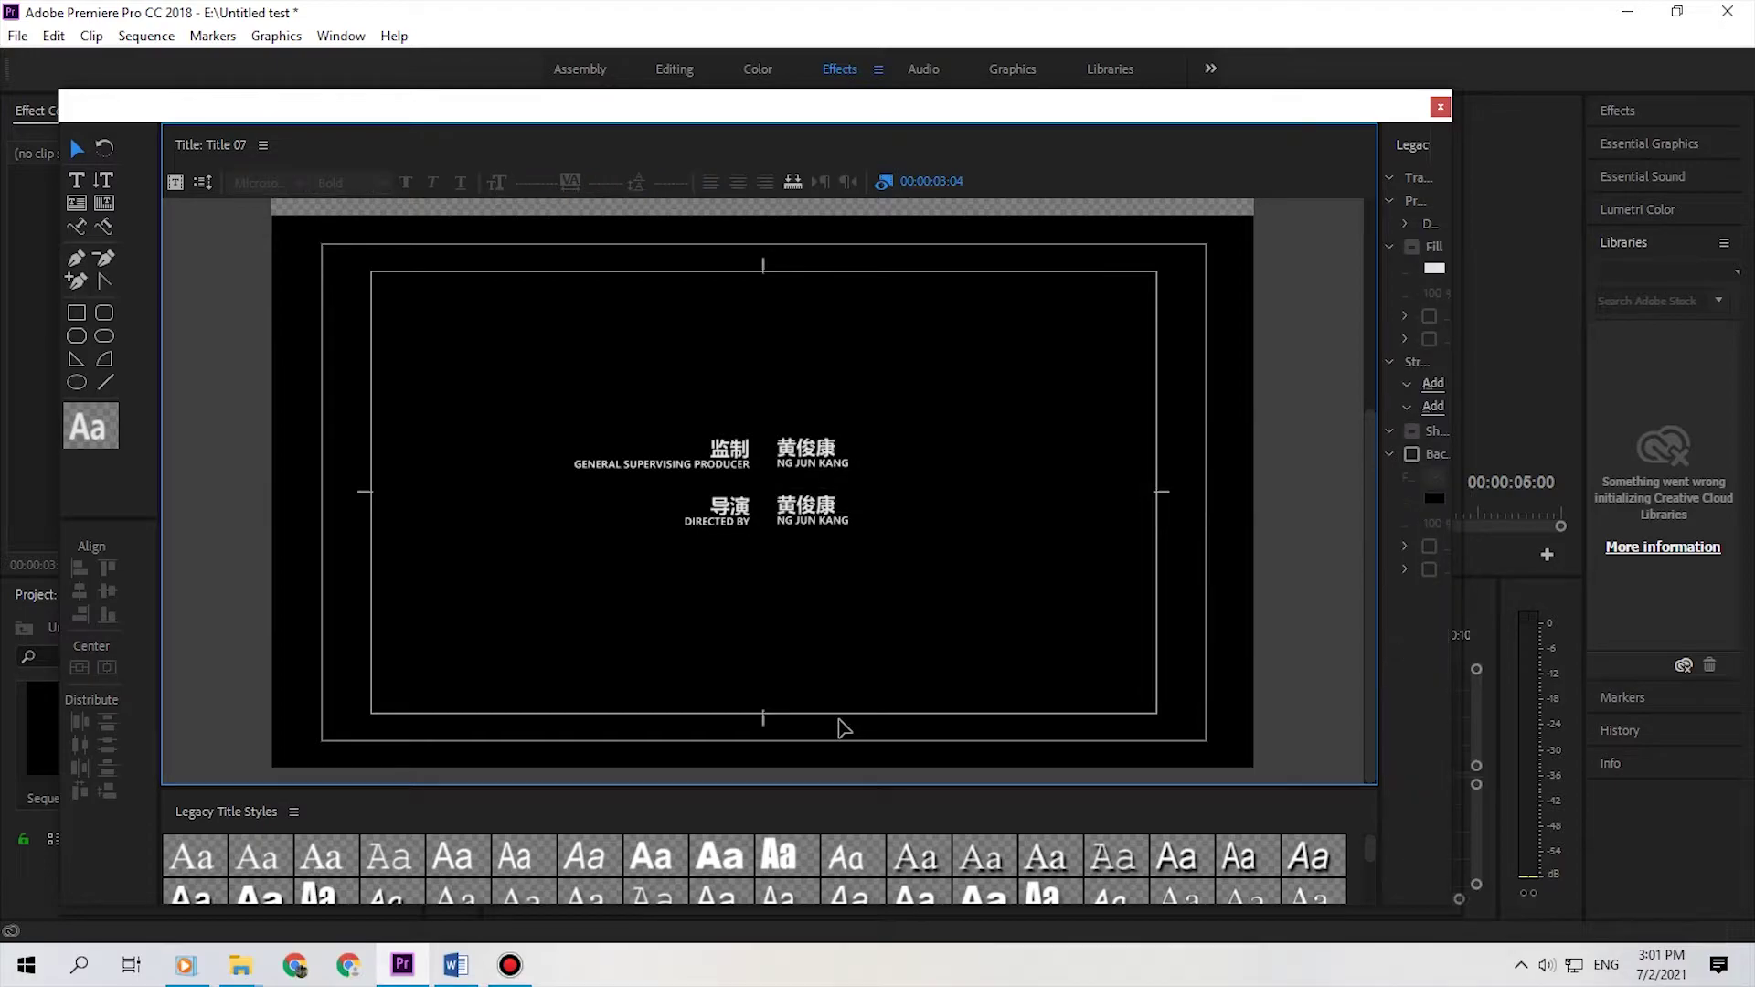
pyautogui.click(787, 537)
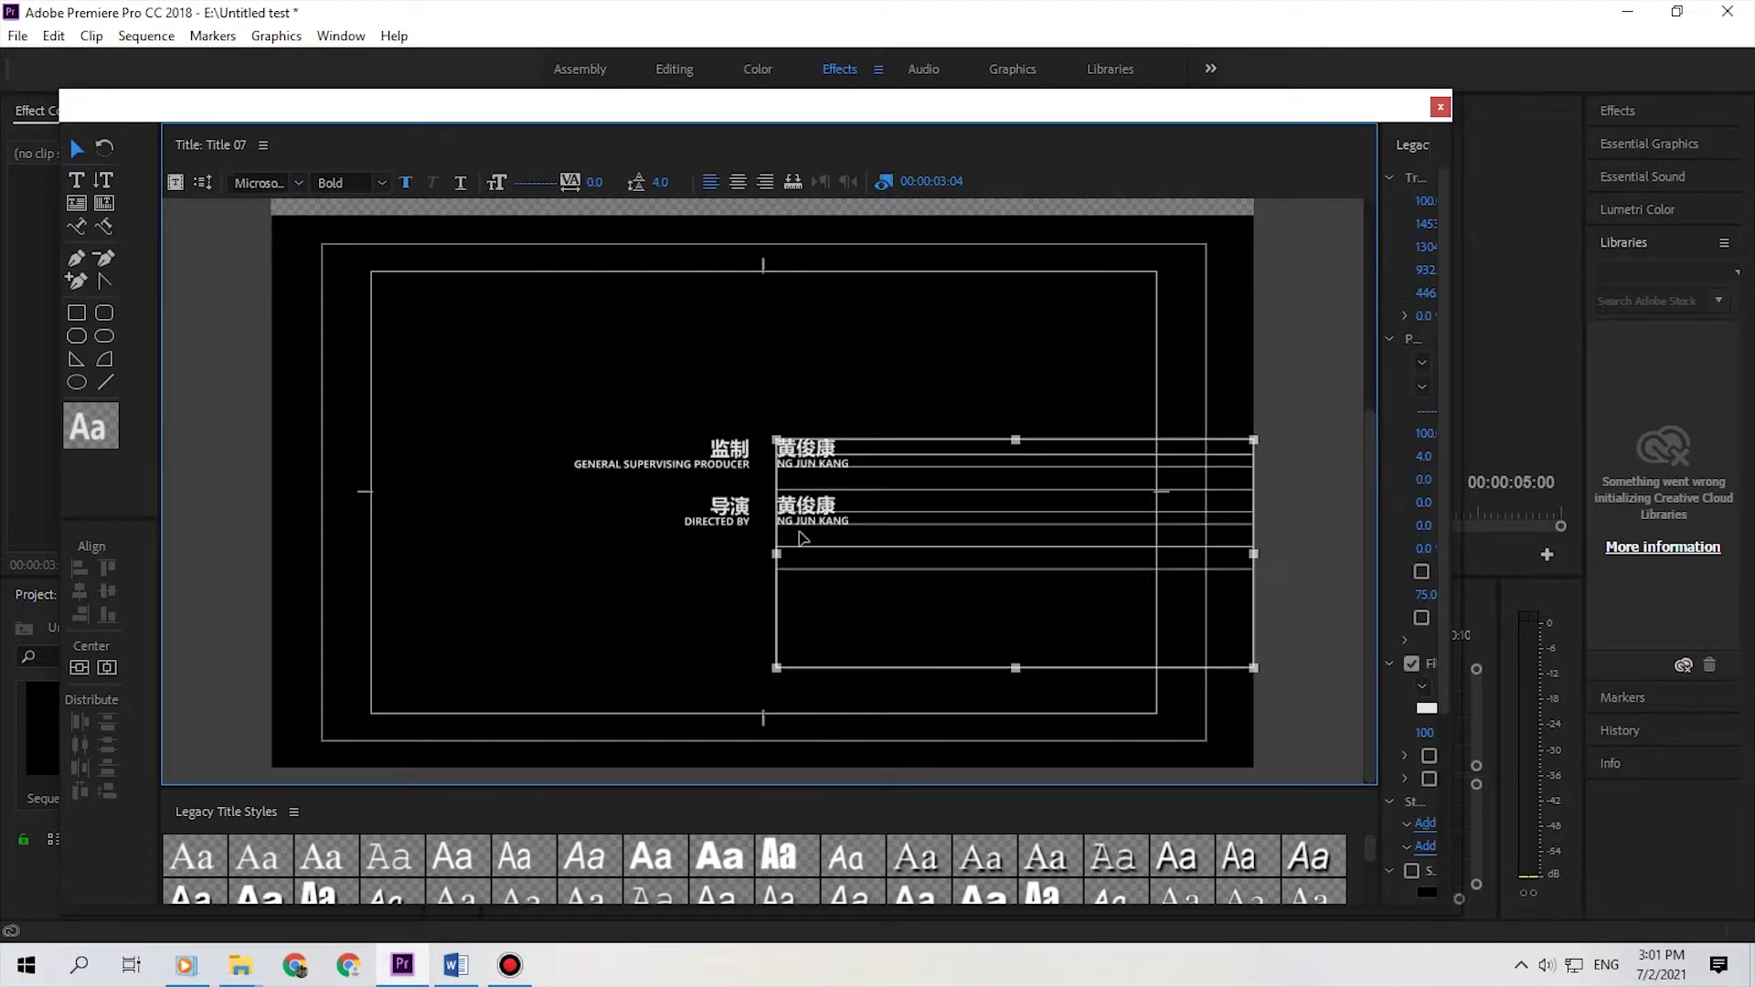
pyautogui.click(711, 609)
pyautogui.click(814, 741)
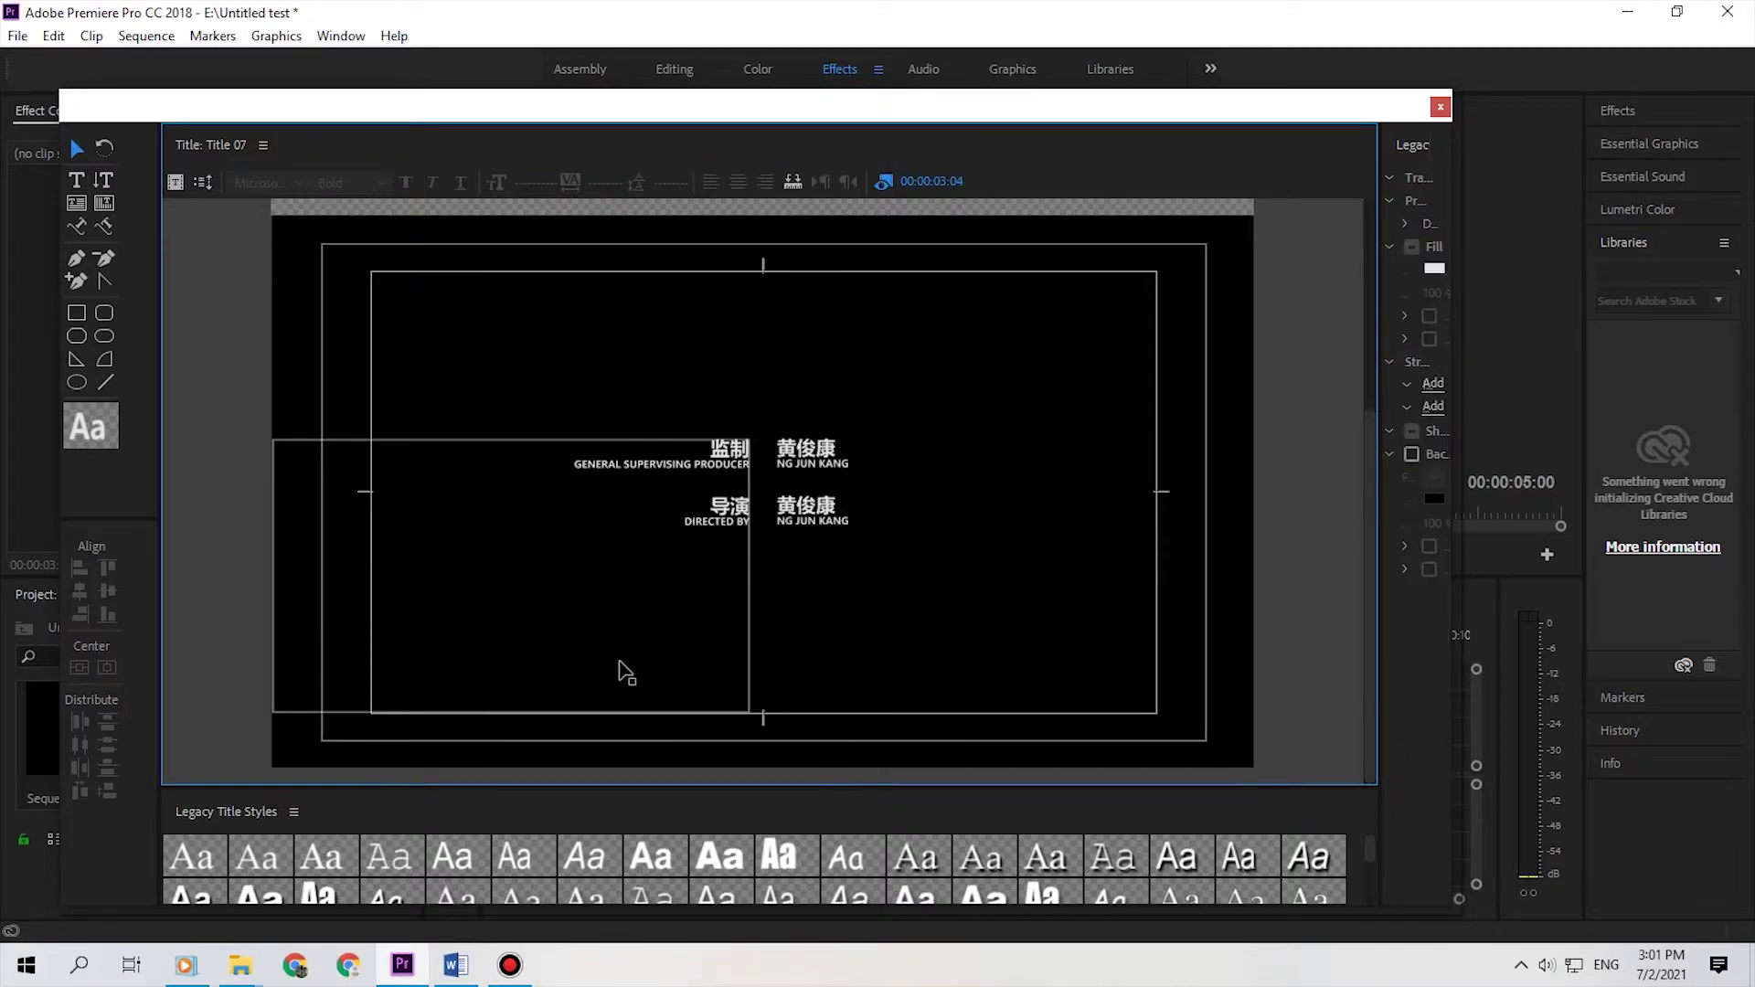
pyautogui.click(618, 681)
# Step: Scroll Word's crew document down to the CAST table, then minimize Word
pyautogui.click(455, 965)
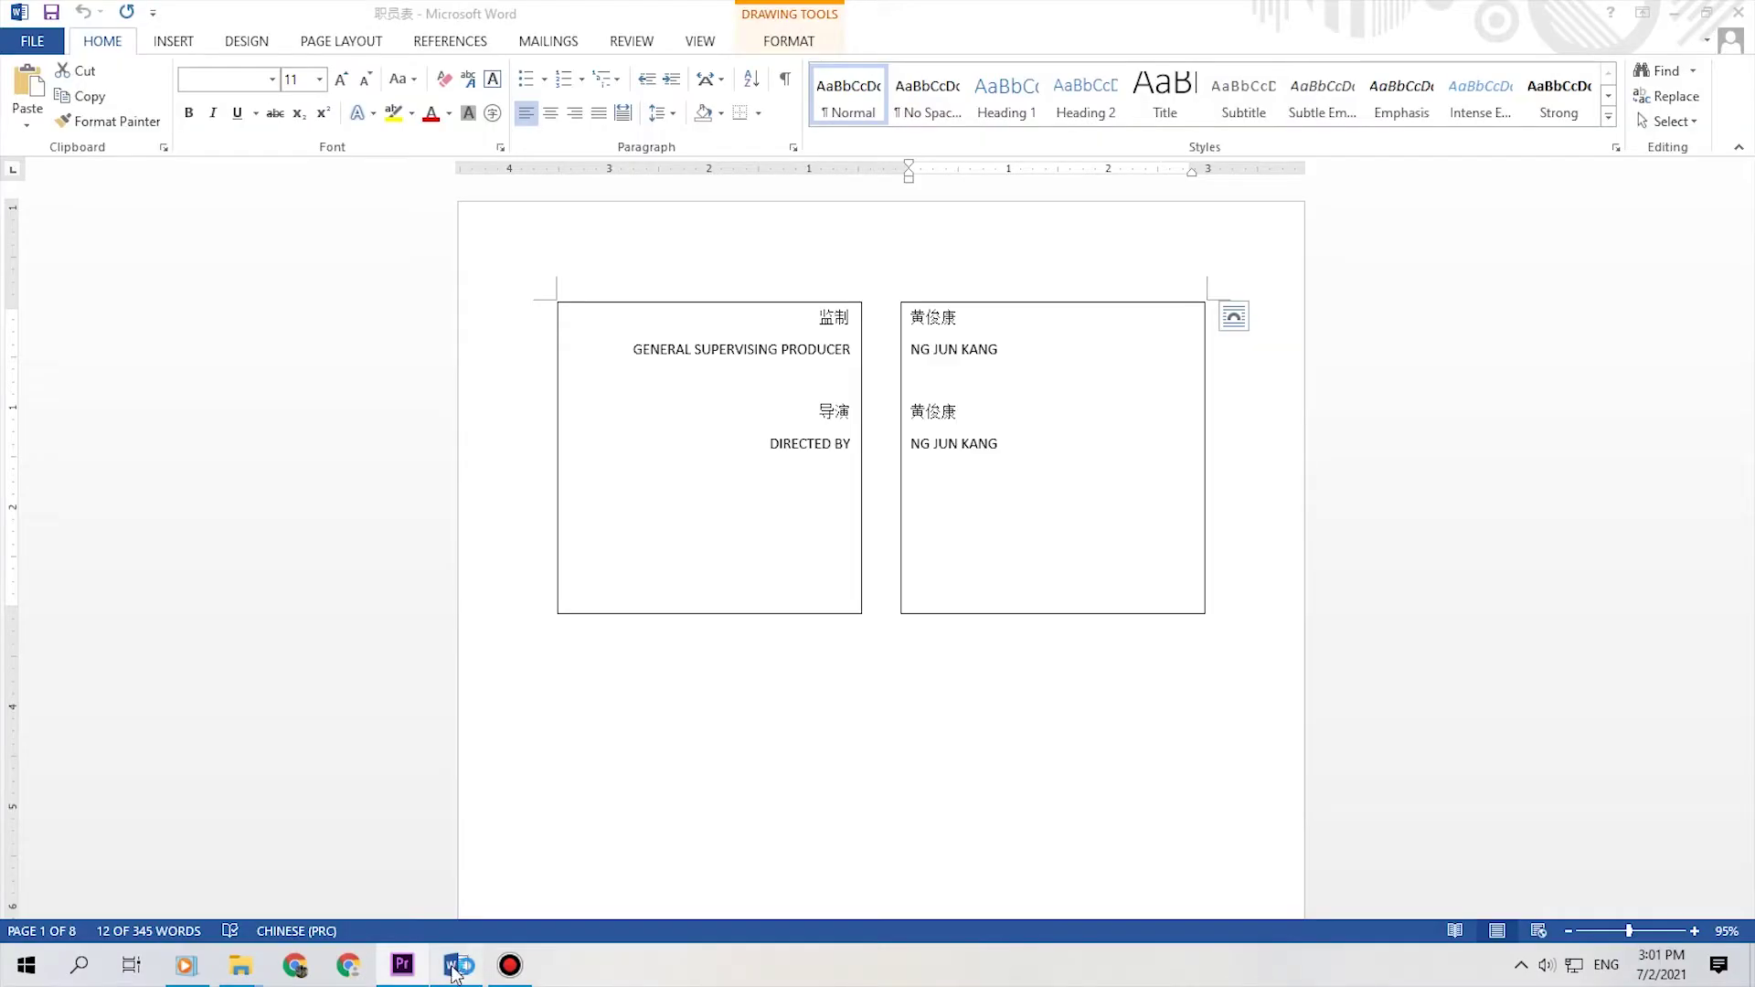
pyautogui.scroll(-10, 1116, 659)
pyautogui.scroll(-10, 1158, 661)
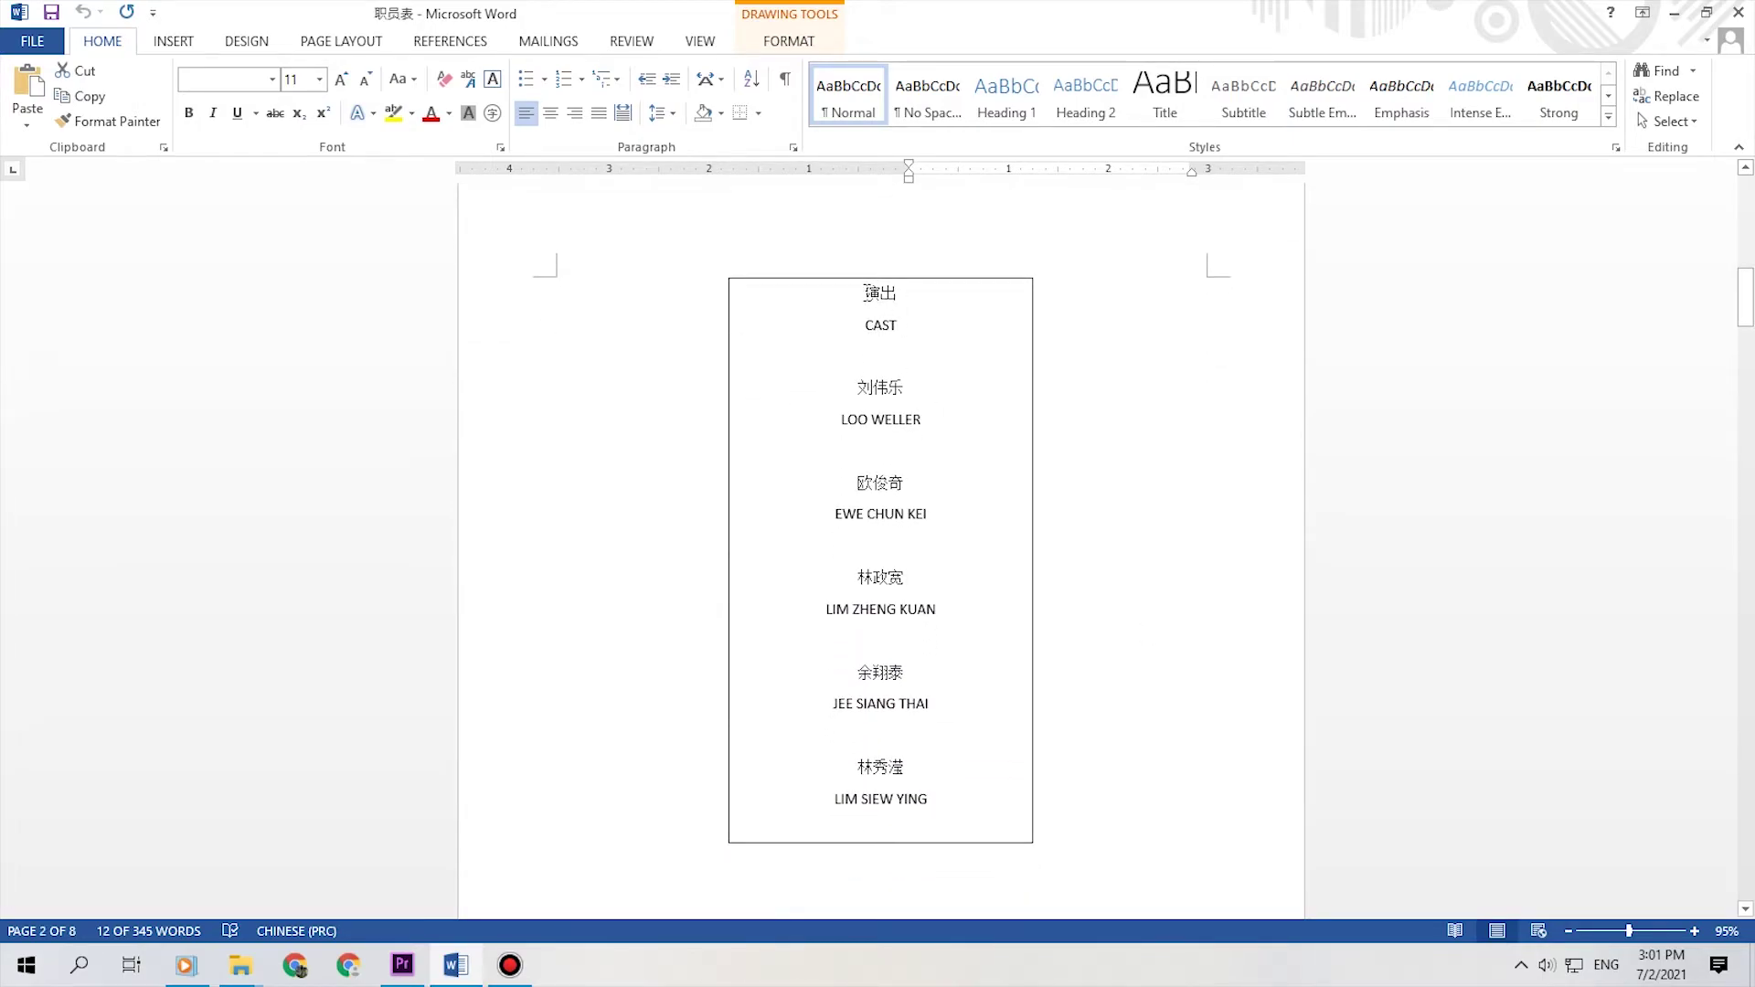
pyautogui.click(1674, 12)
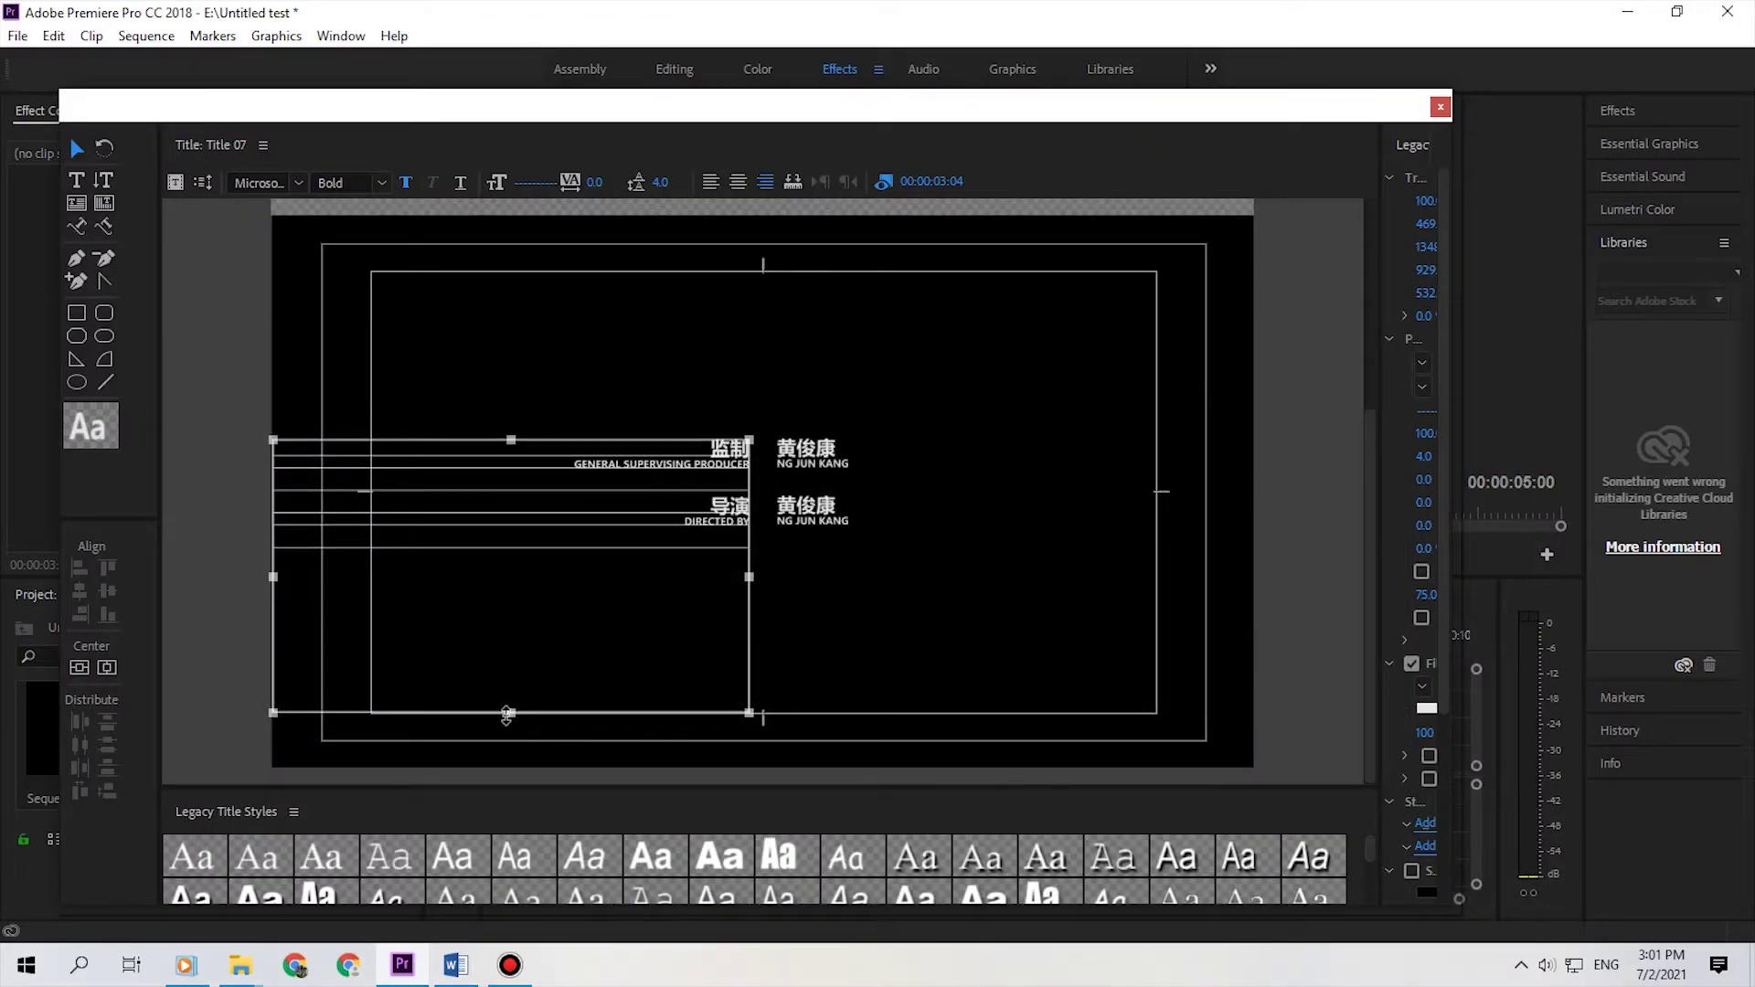
# Step: Draw a new text box below the credits and stretch it down past the frame
pyautogui.click(1367, 428)
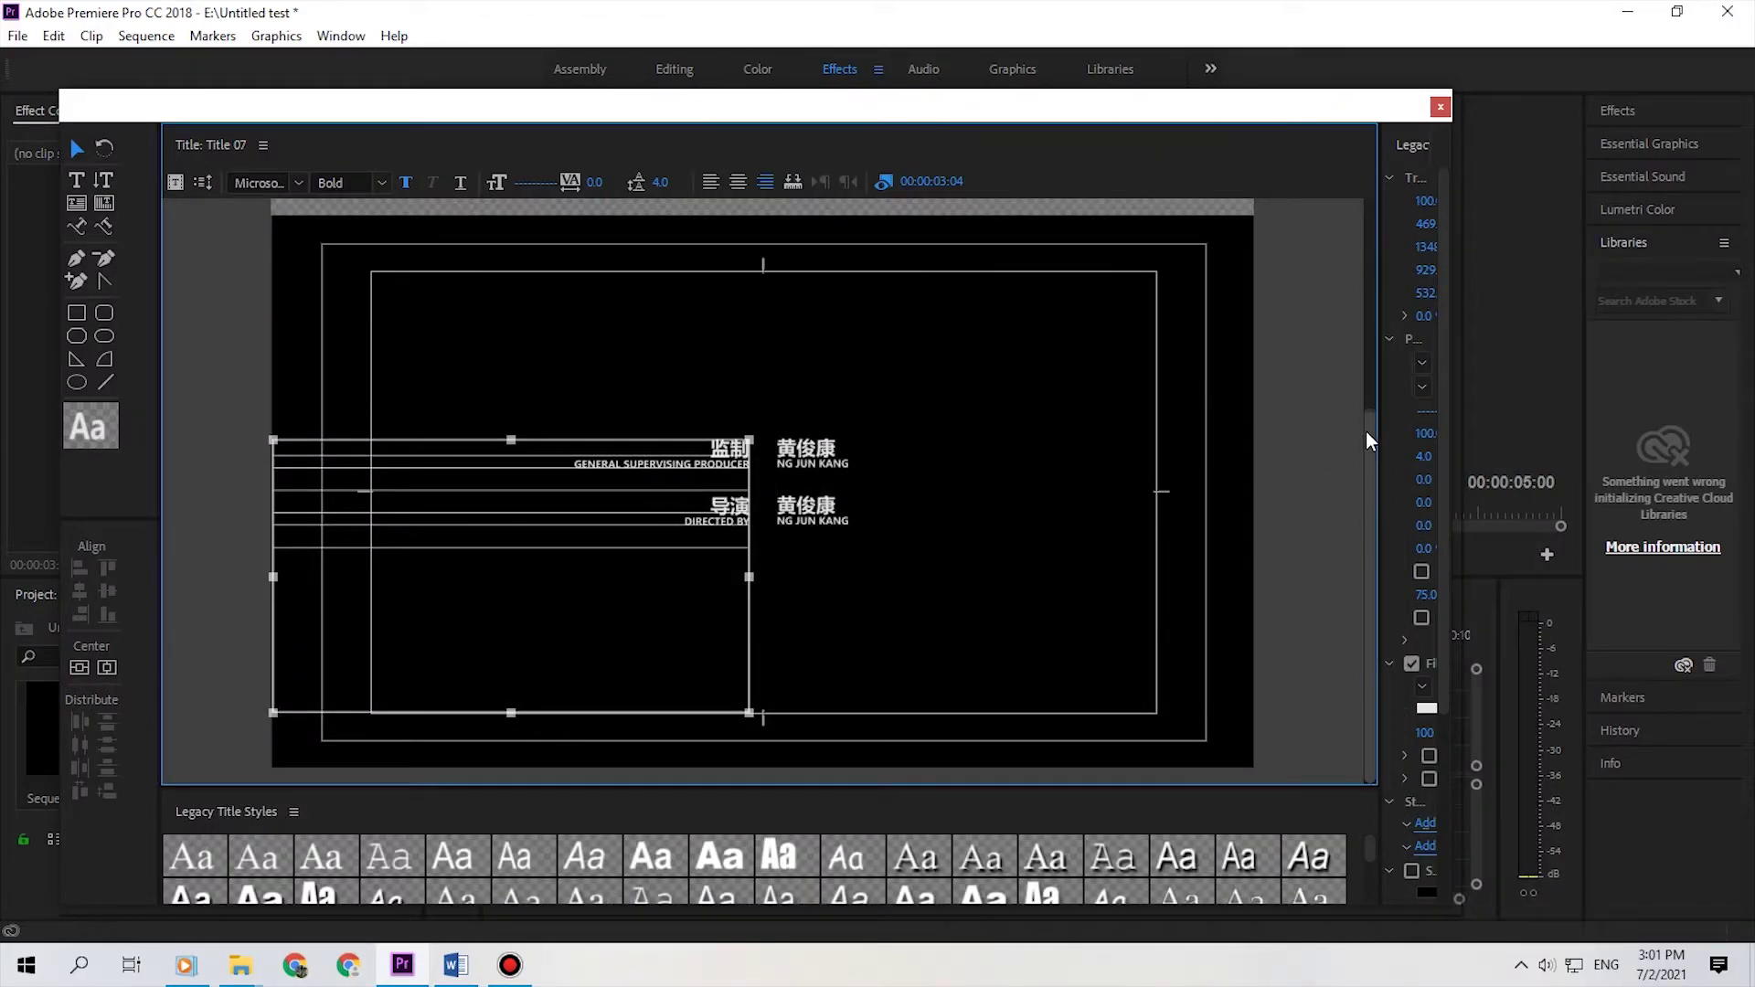
pyautogui.click(75, 182)
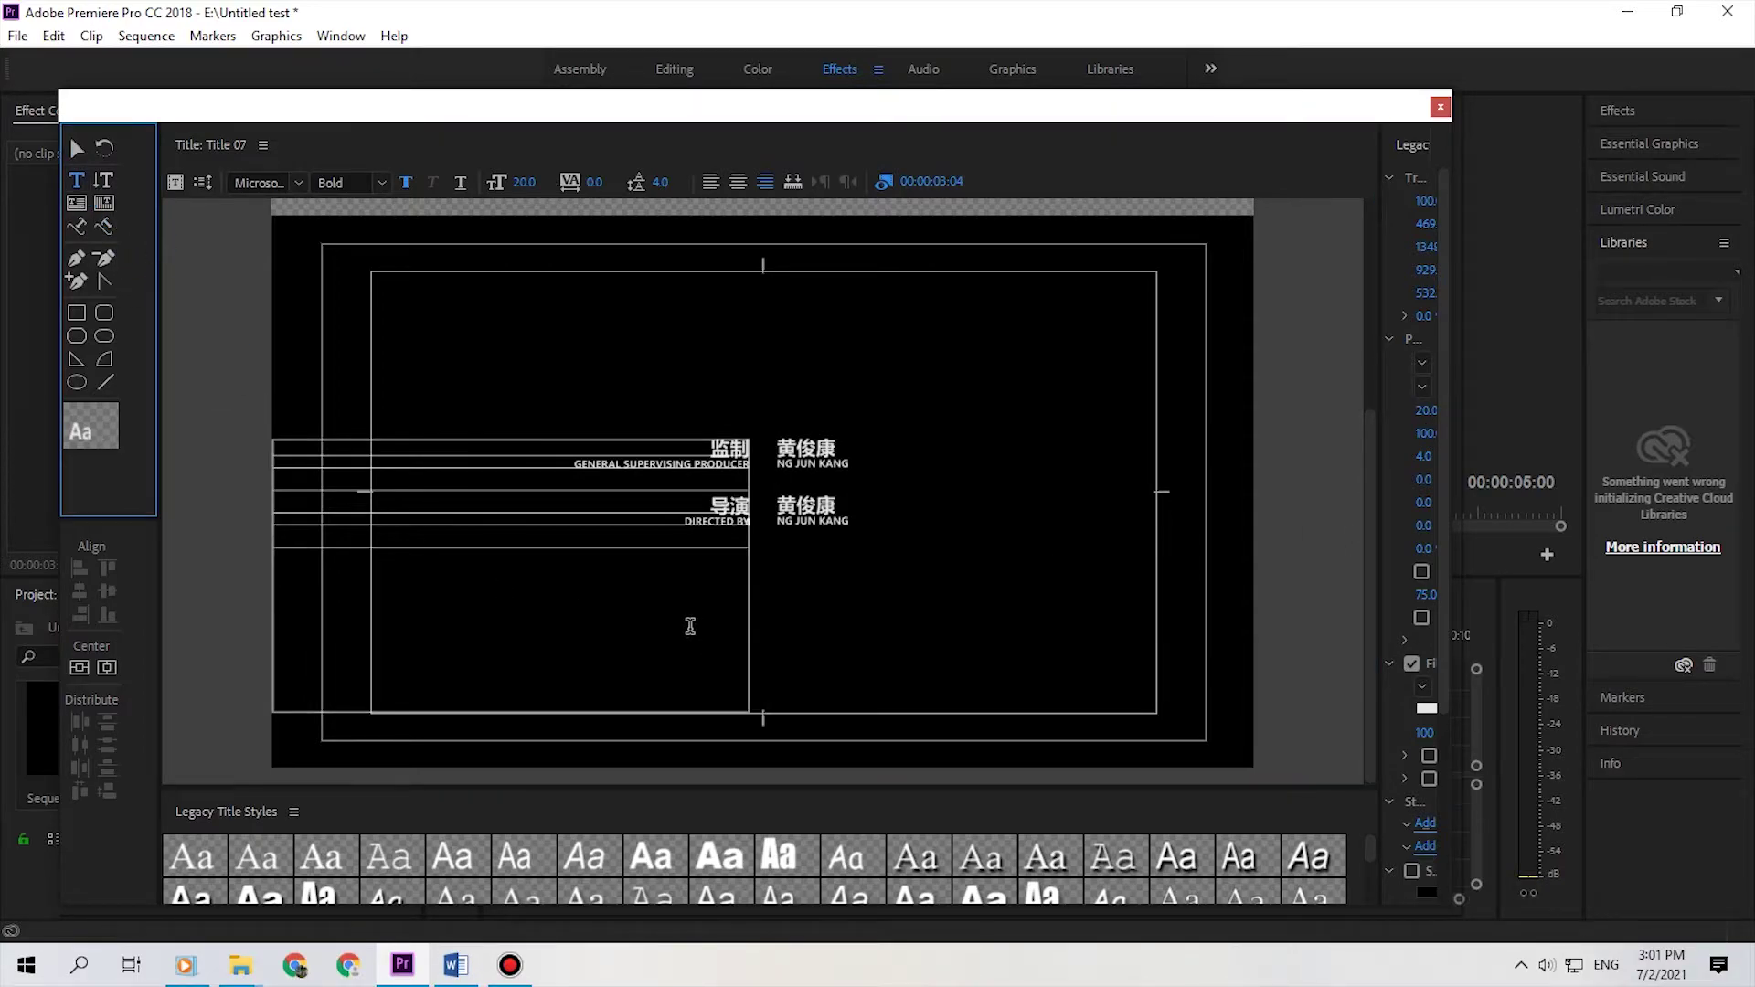
pyautogui.click(659, 615)
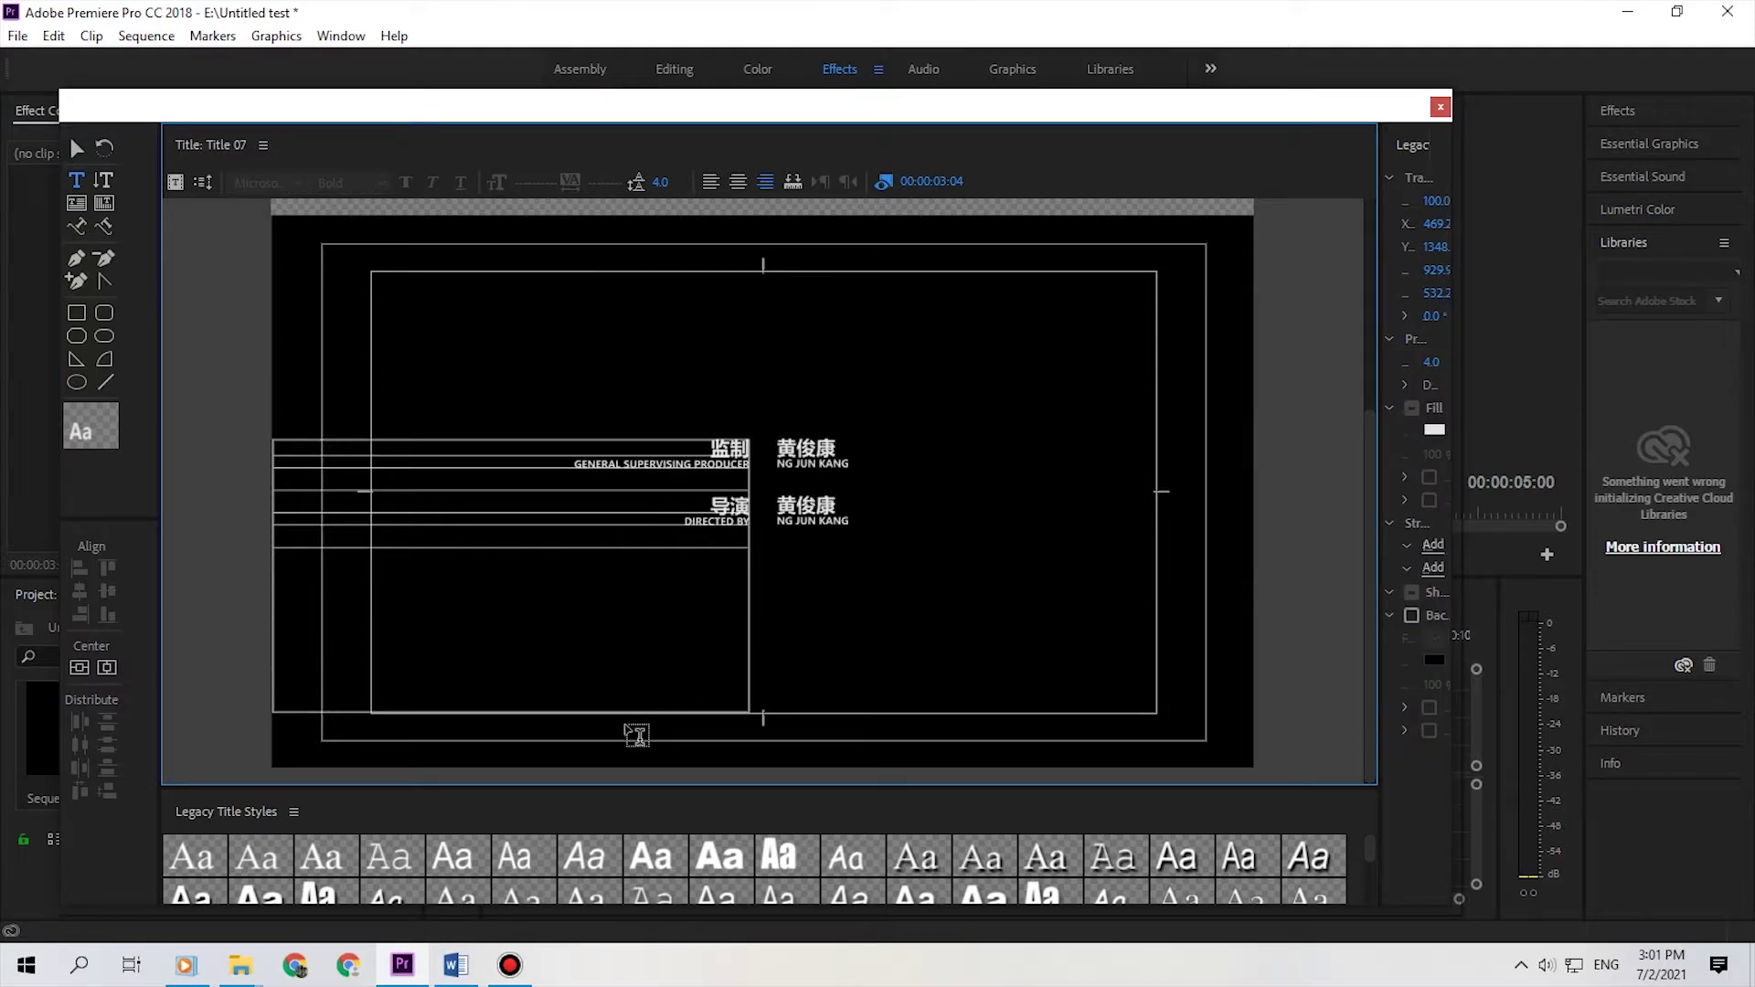
pyautogui.moveTo(625, 728); pyautogui.dragTo(885, 785)
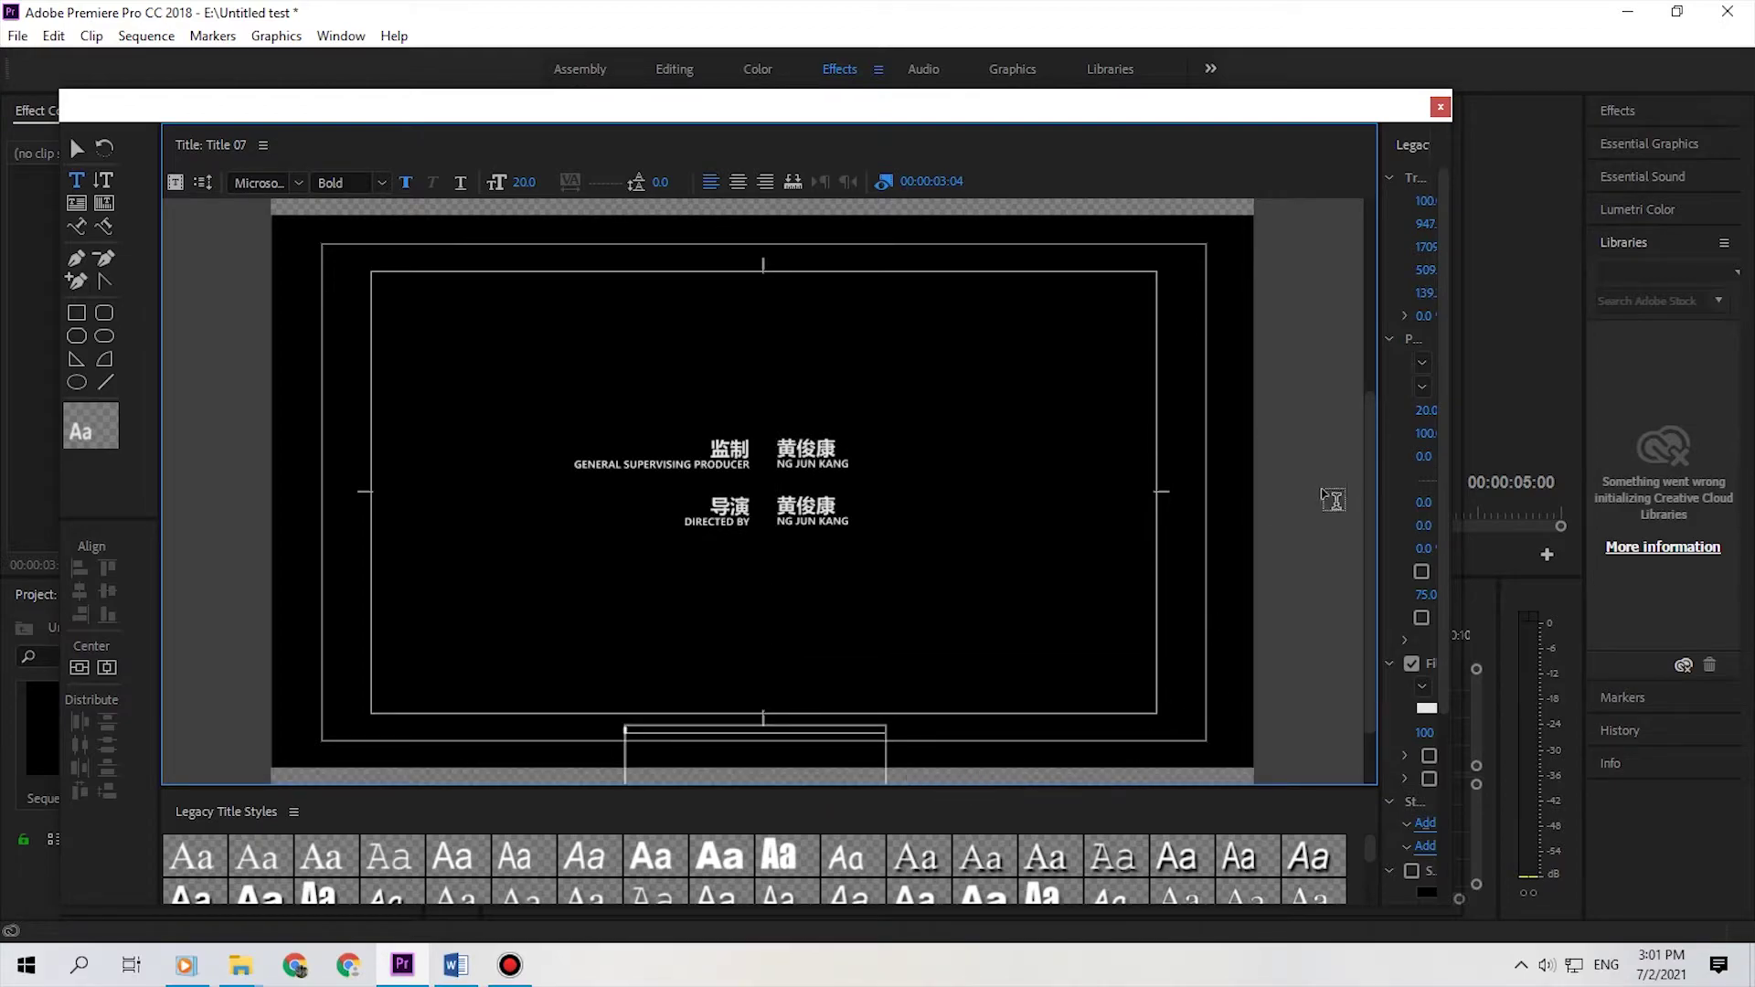
pyautogui.scroll(-2, 1368, 421)
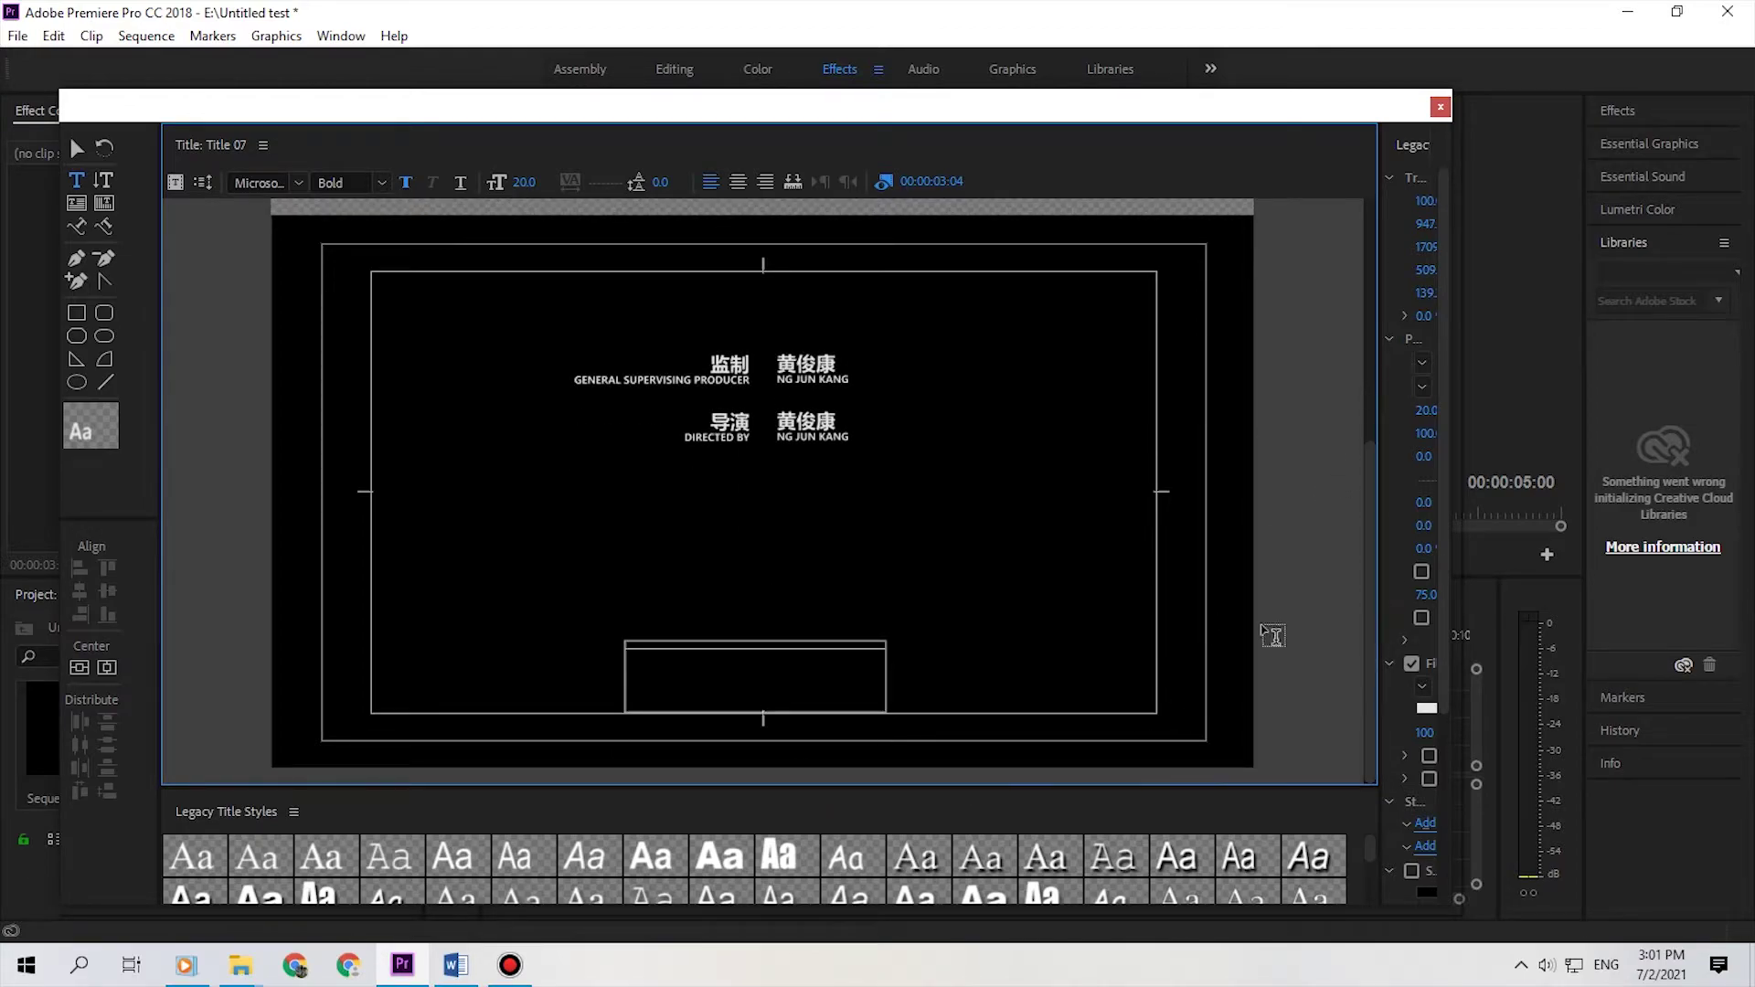
pyautogui.click(77, 148)
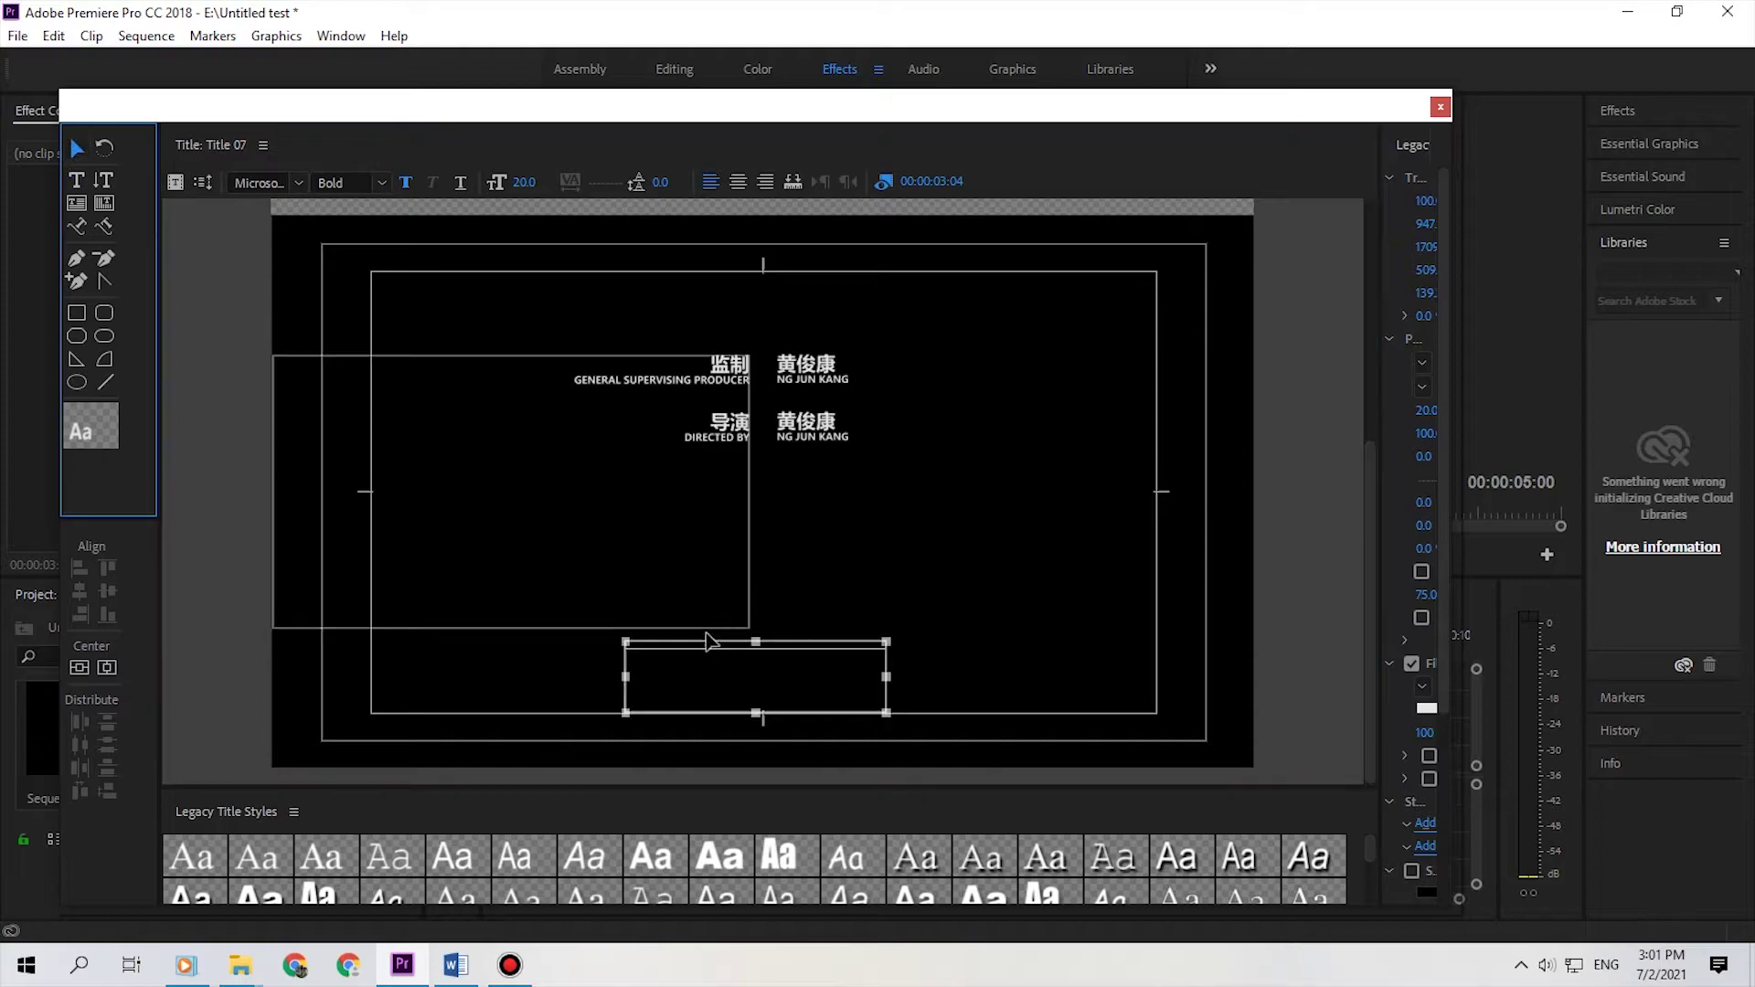
pyautogui.moveTo(755, 713); pyautogui.dragTo(745, 879)
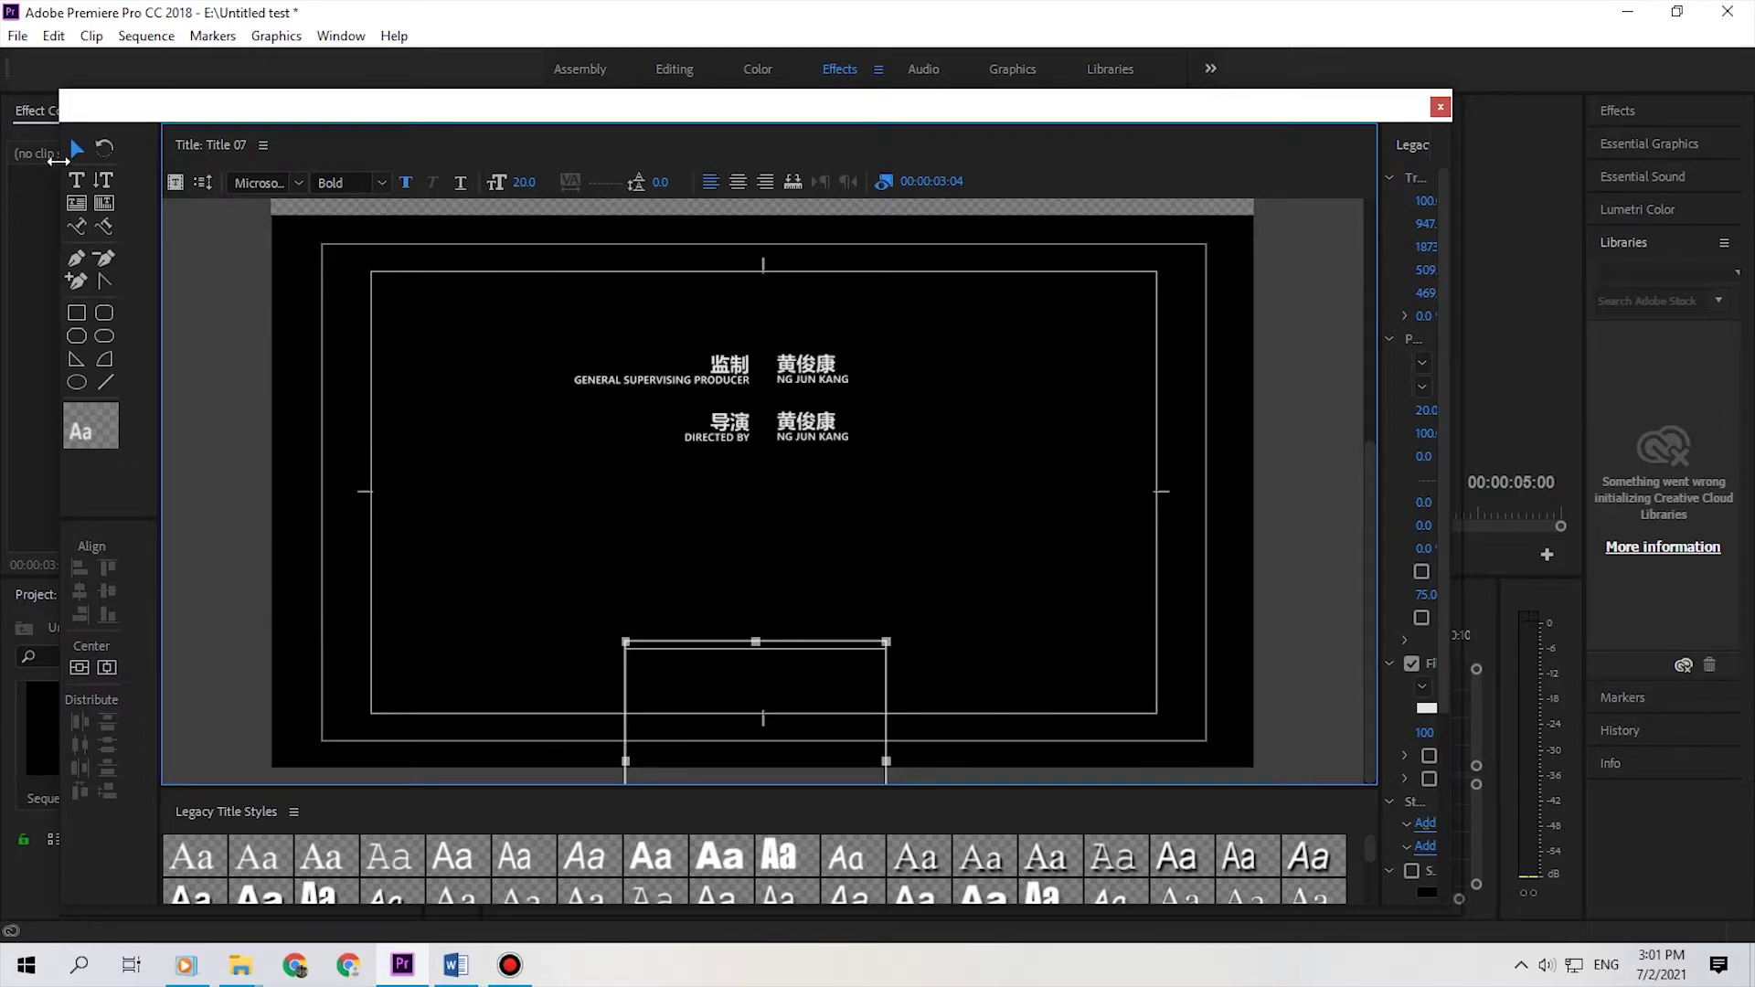
# Step: Set the text box's font size to 40
pyautogui.click(79, 178)
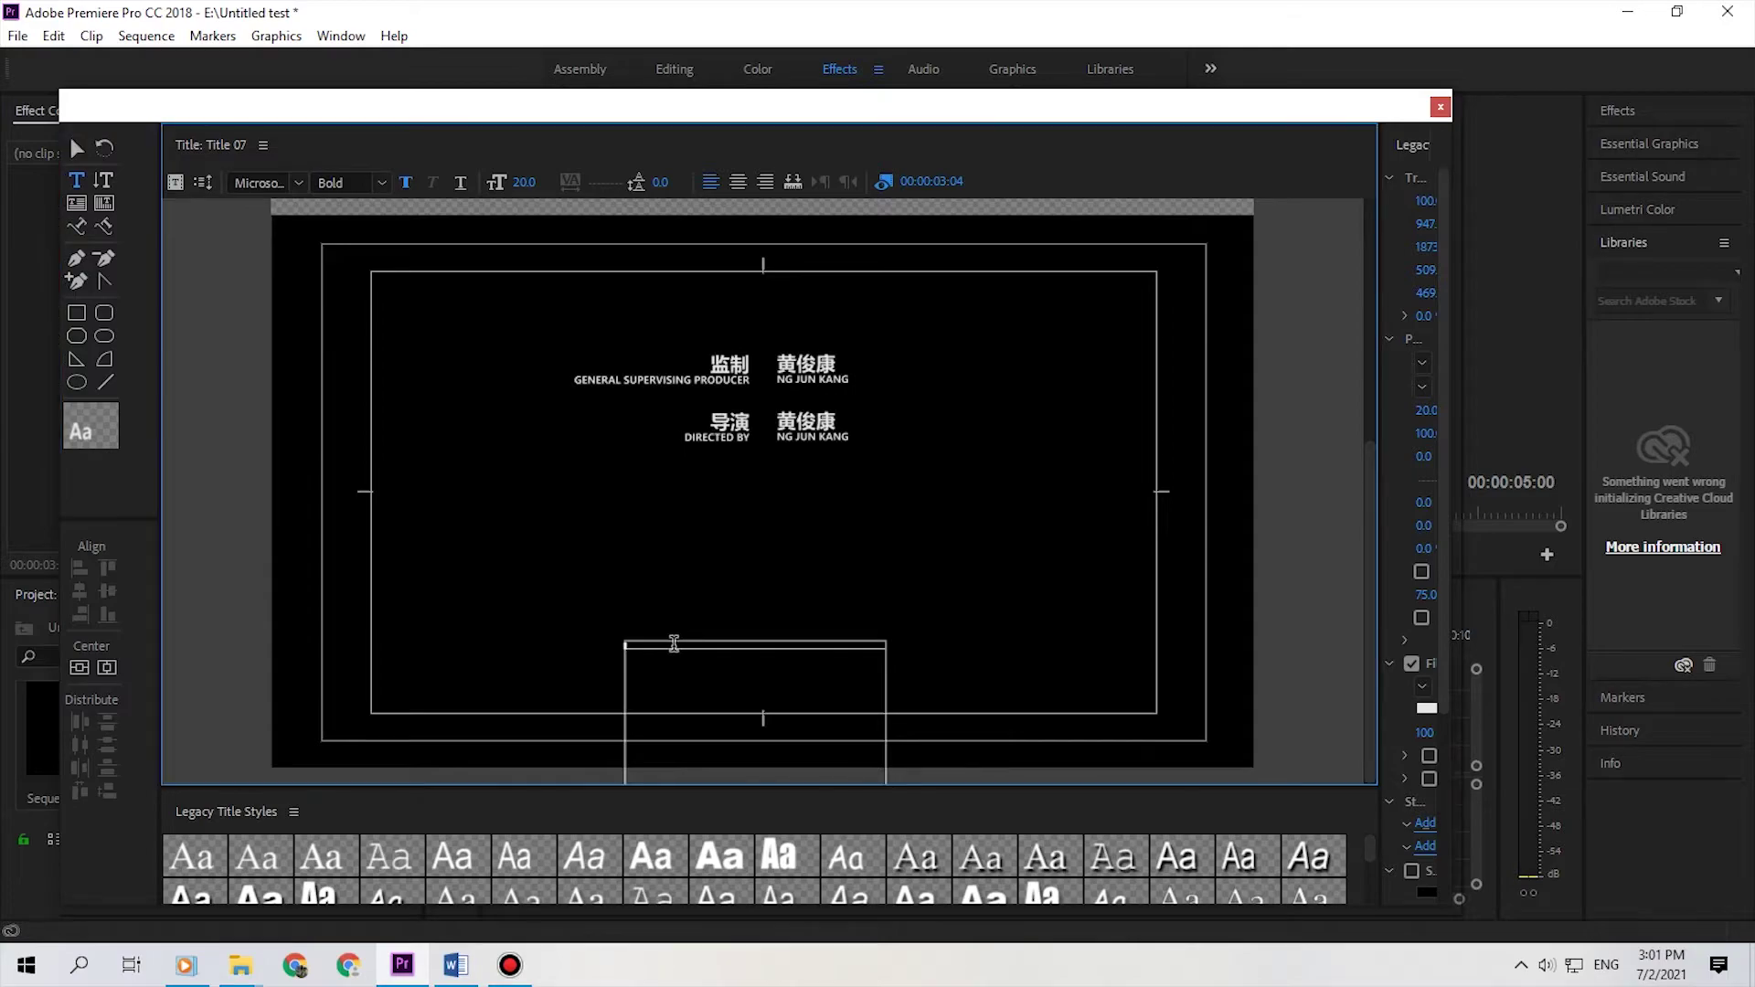
pyautogui.click(527, 182)
pyautogui.write('40')
pyautogui.press('Return')
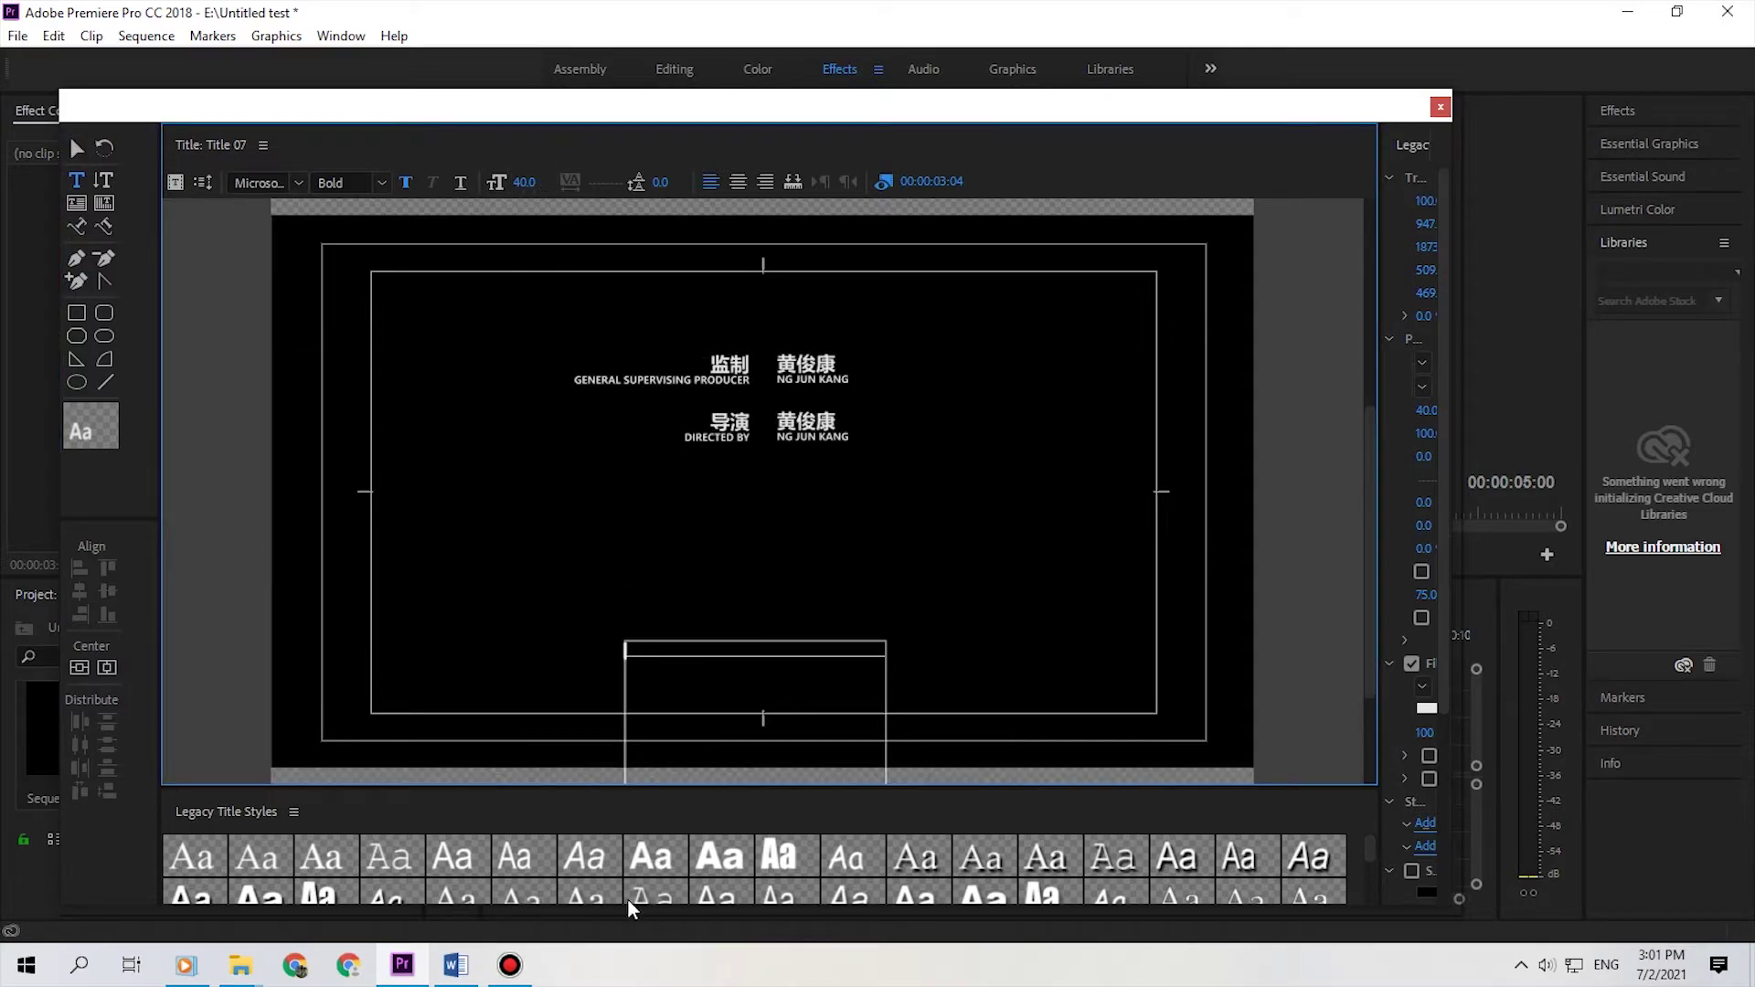
# Step: Select the whole CAST list in the Word document
pyautogui.click(469, 970)
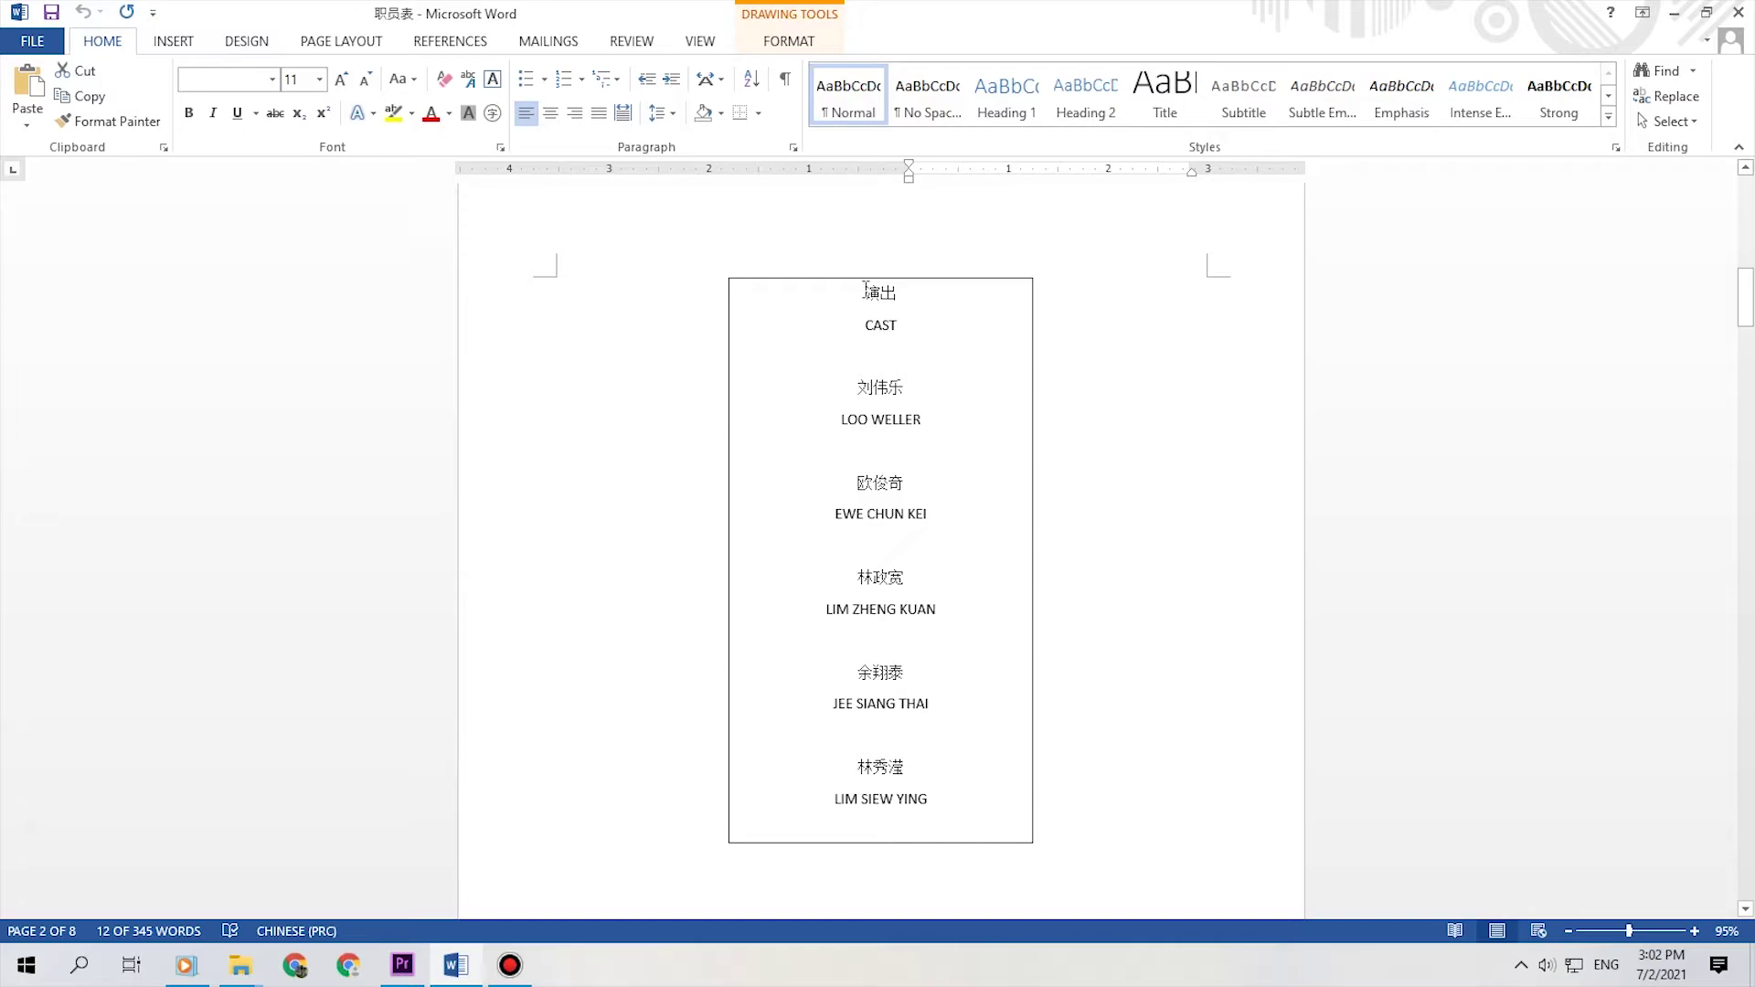
pyautogui.moveTo(866, 289); pyautogui.dragTo(972, 804)
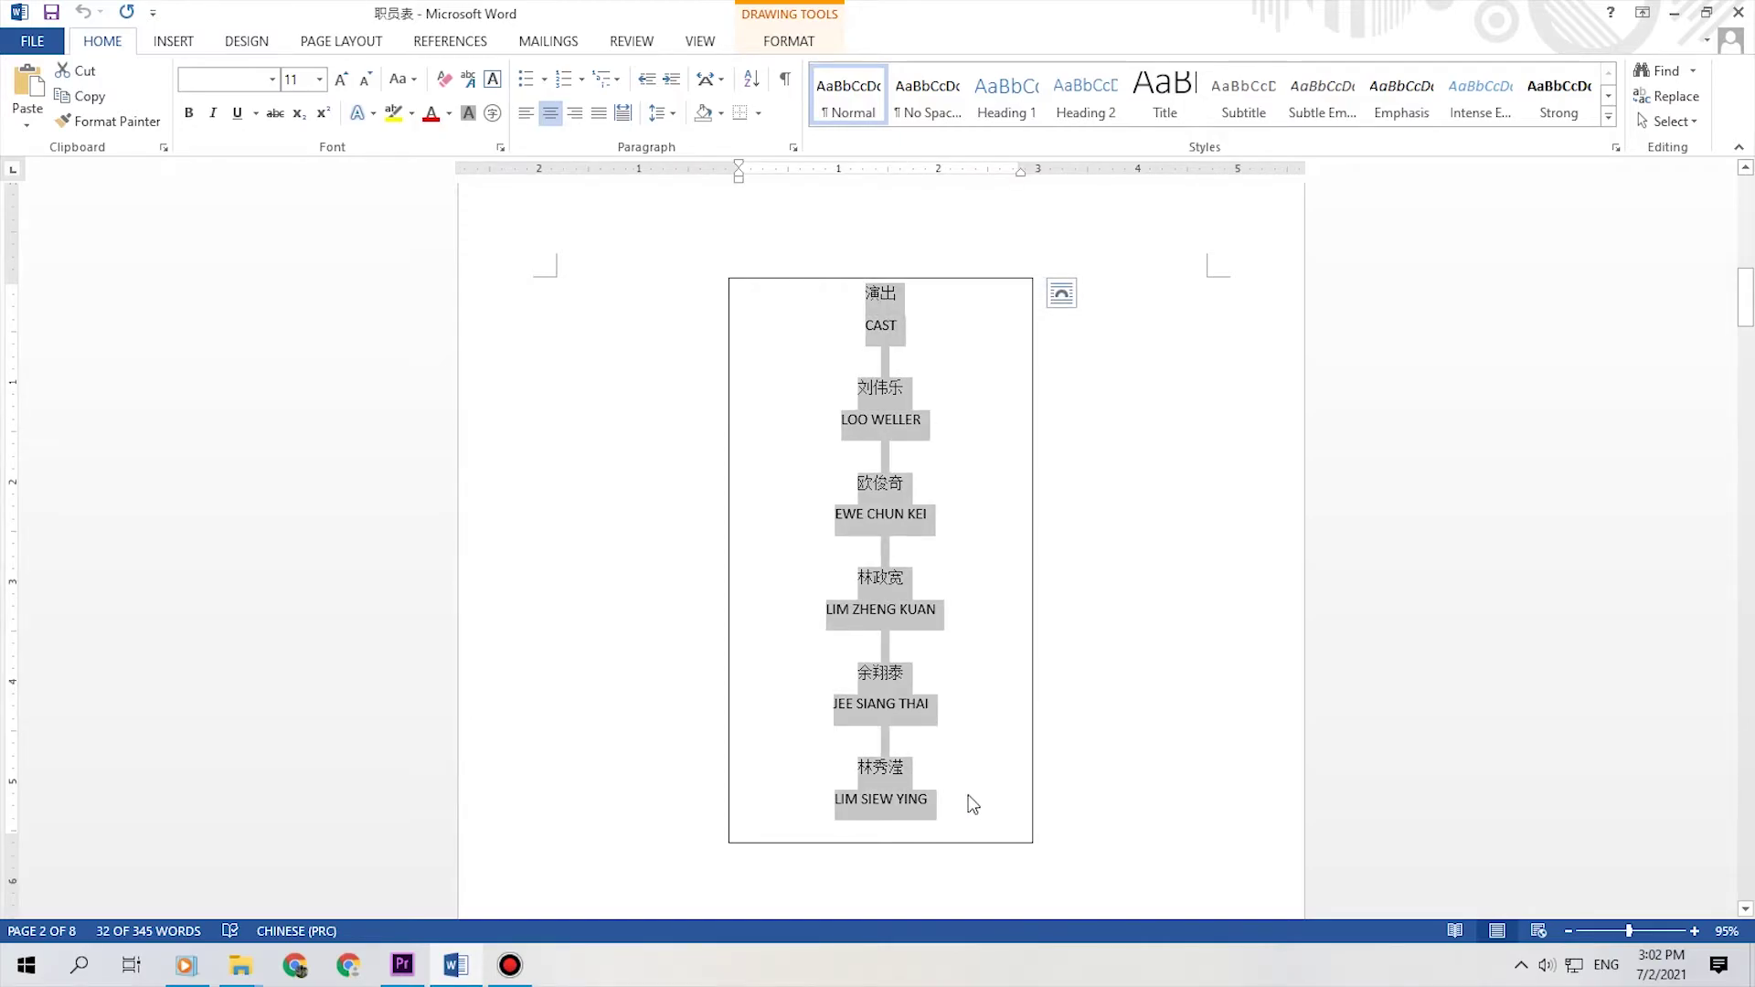
pyautogui.click(403, 965)
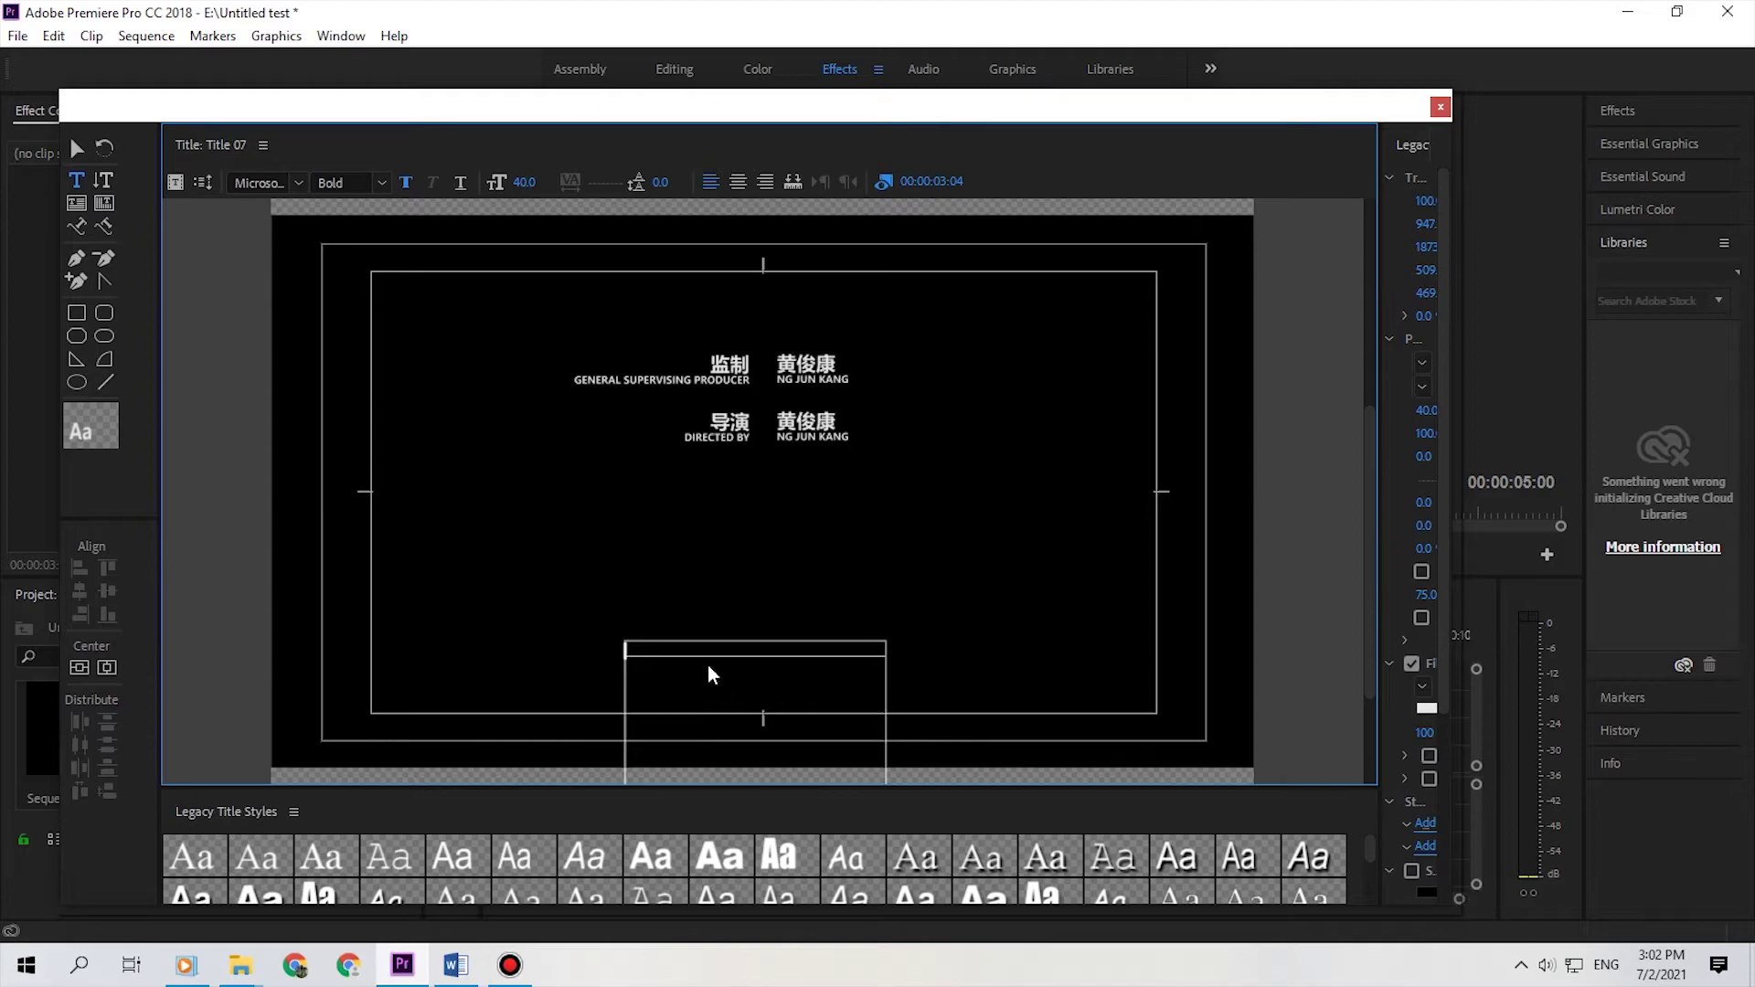
# Step: Paste the CAST list and set the CAST line and first English name to size 20
pyautogui.hotkey('ctrl', 'v')
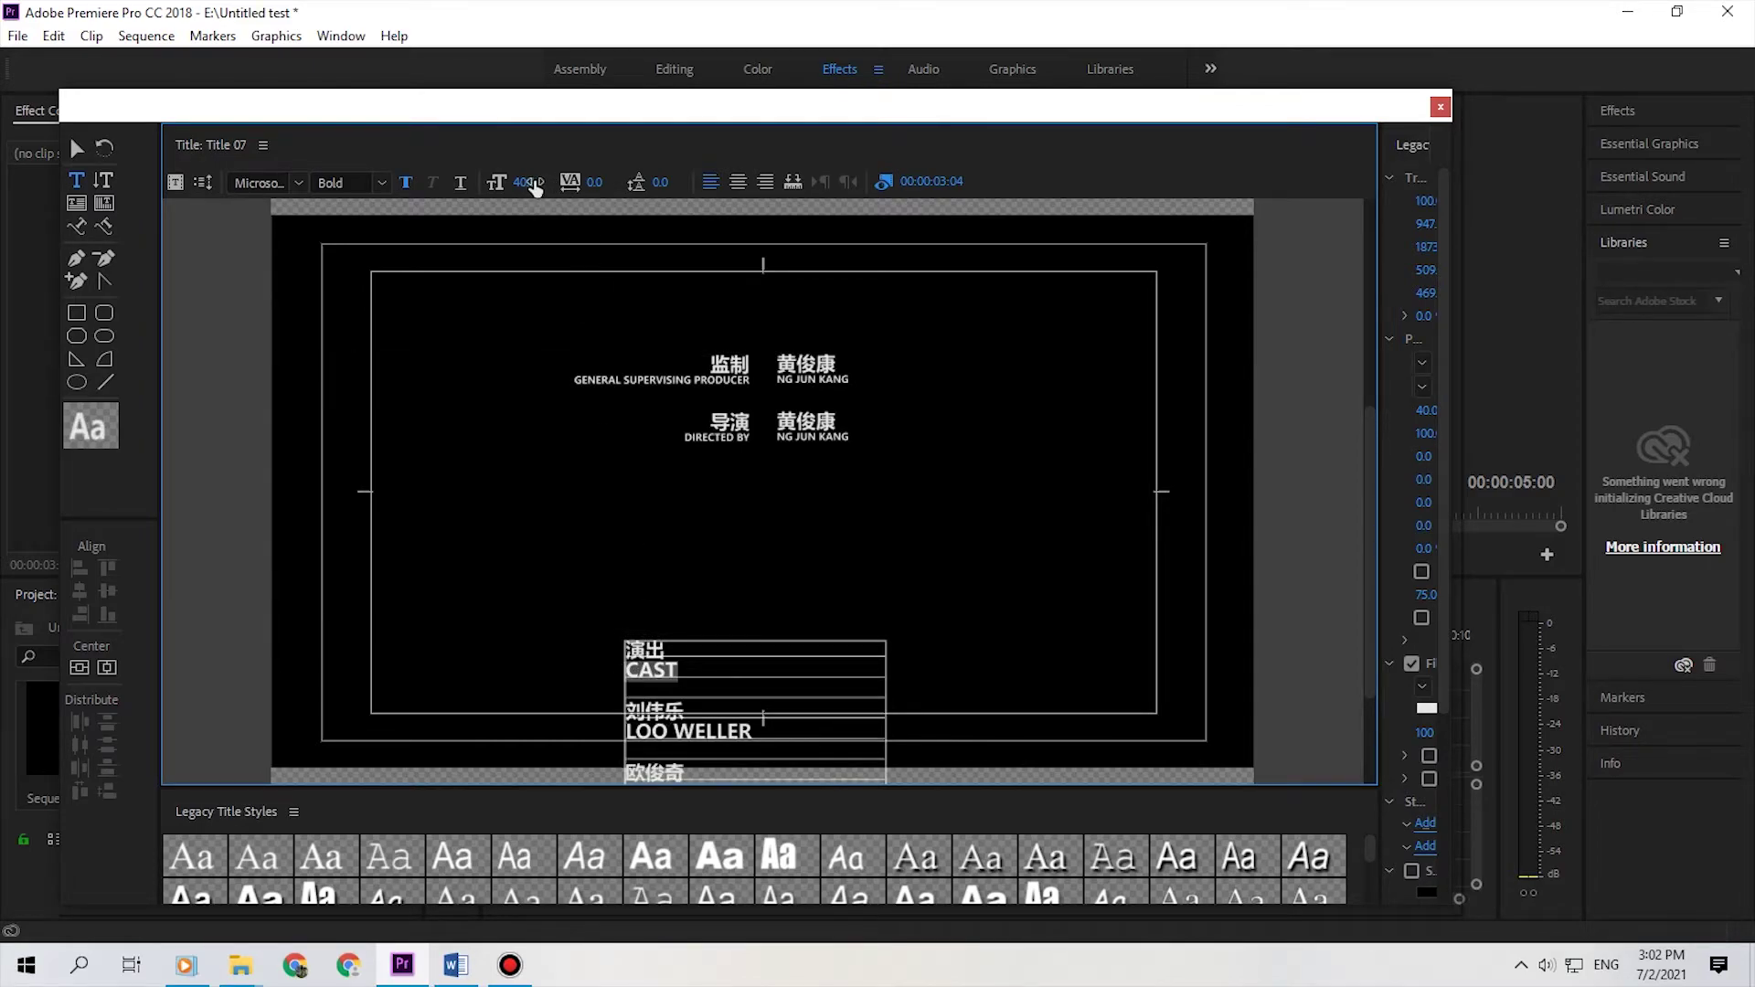
pyautogui.click(552, 180)
pyautogui.write('20')
pyautogui.press('Return')
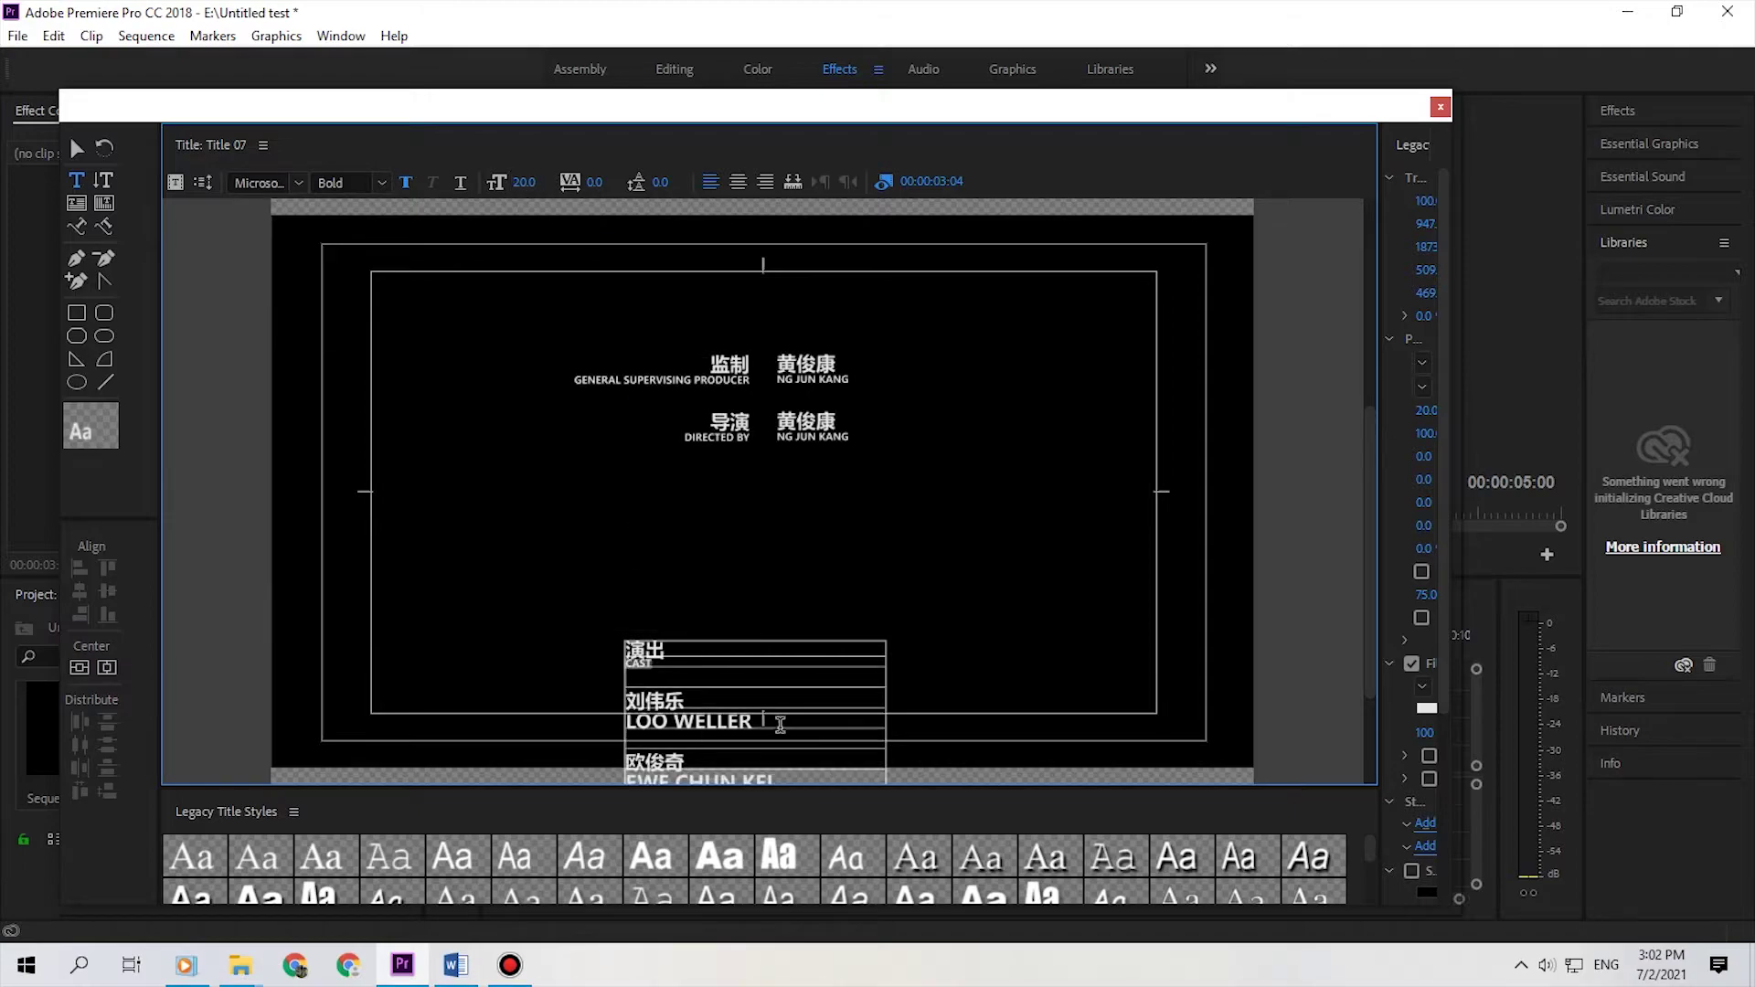
pyautogui.moveTo(777, 722); pyautogui.dragTo(622, 723)
pyautogui.click(524, 182)
pyautogui.write('20')
pyautogui.press('Return')
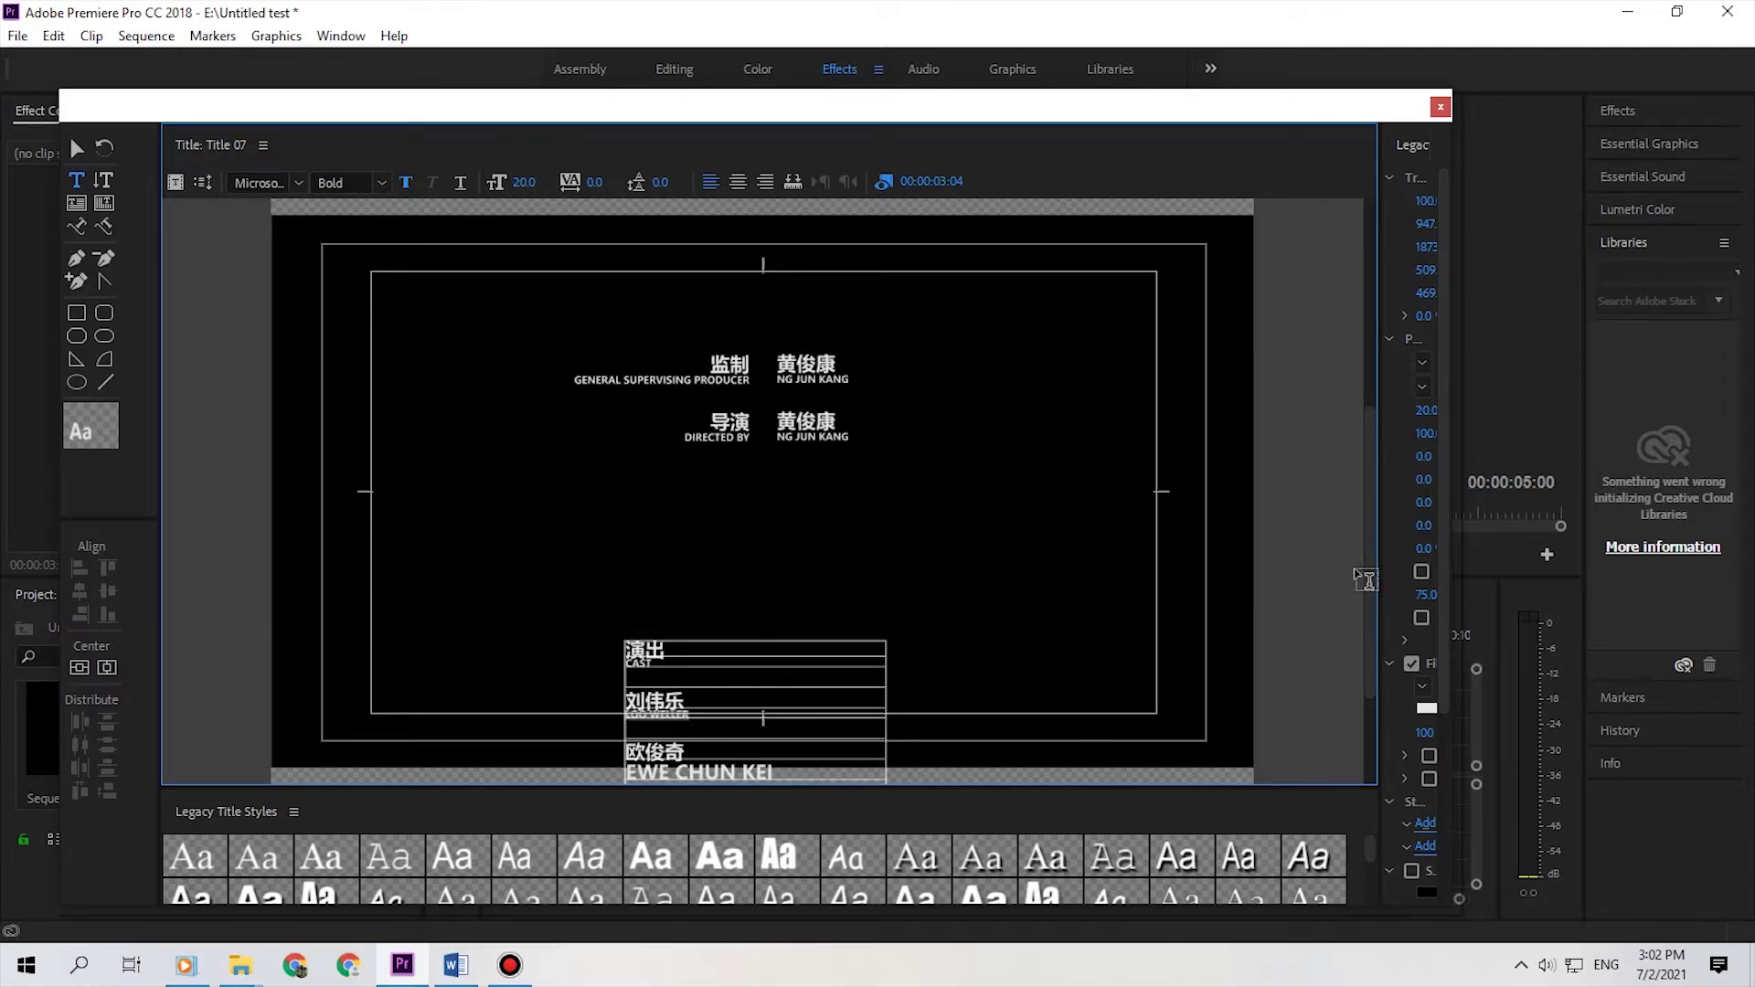
# Step: Set the second and third English names to size 20 and lengthen the cast text box
pyautogui.scroll(-3, 1372, 649)
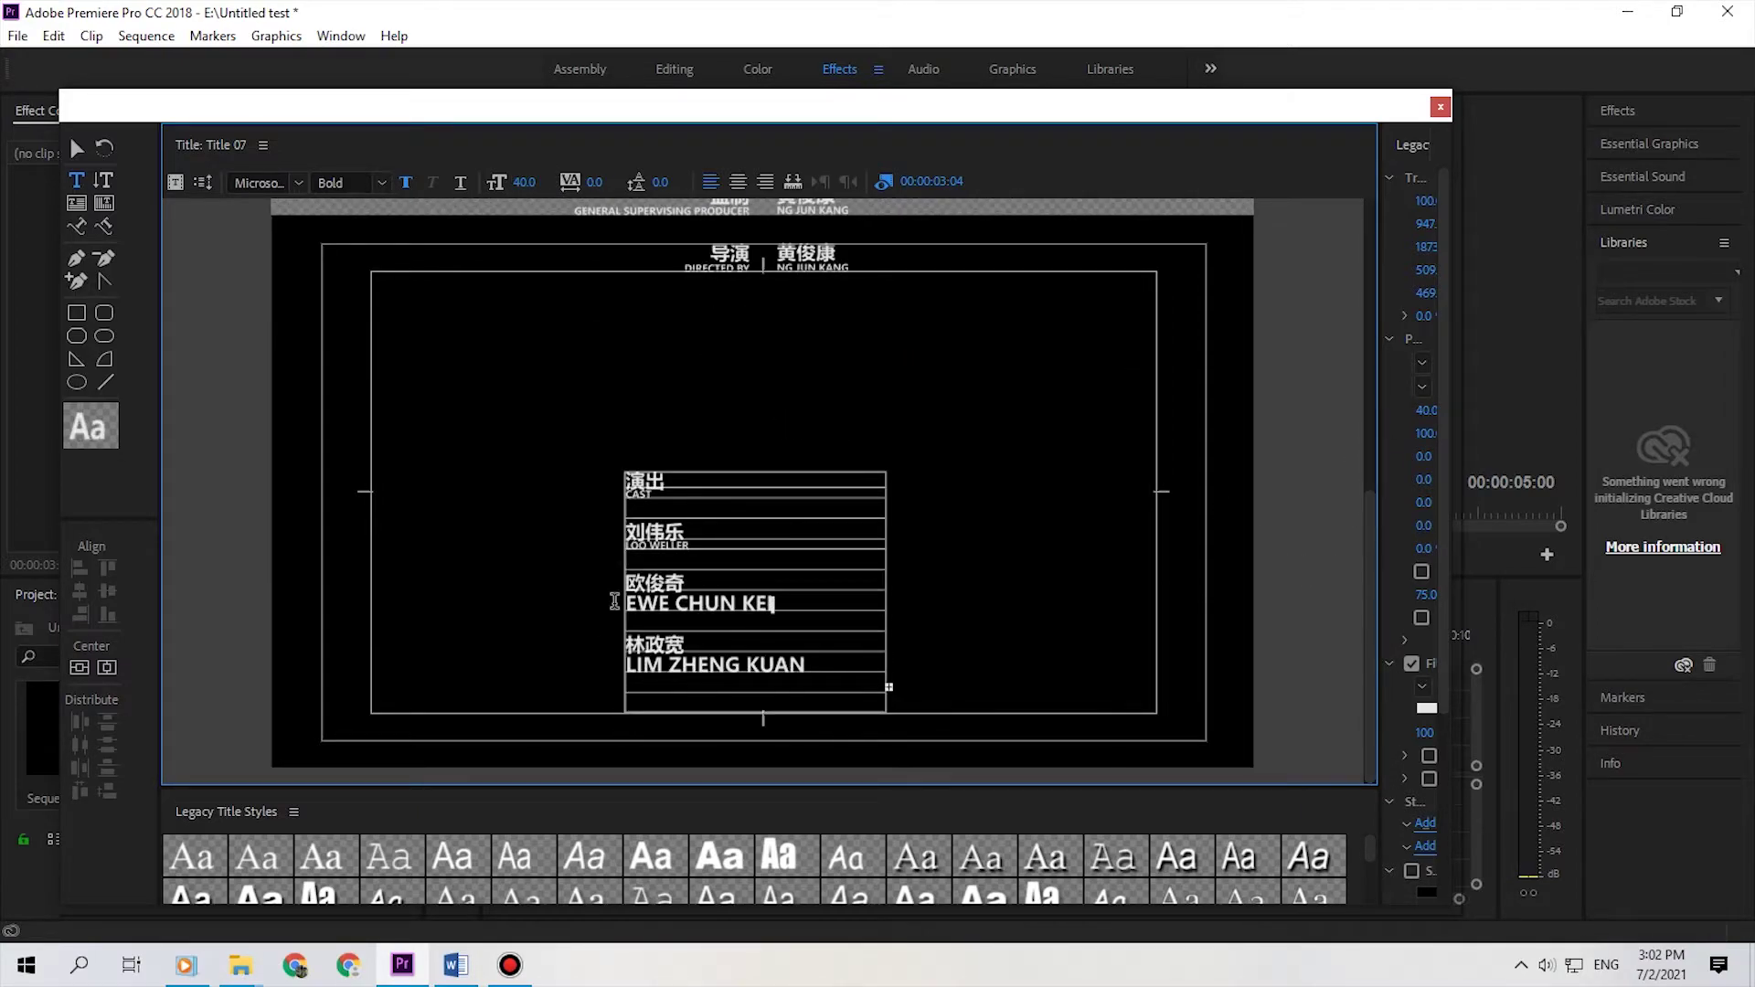
pyautogui.moveTo(773, 603); pyautogui.dragTo(625, 603)
pyautogui.click(528, 182)
pyautogui.write('20')
pyautogui.press('Return')
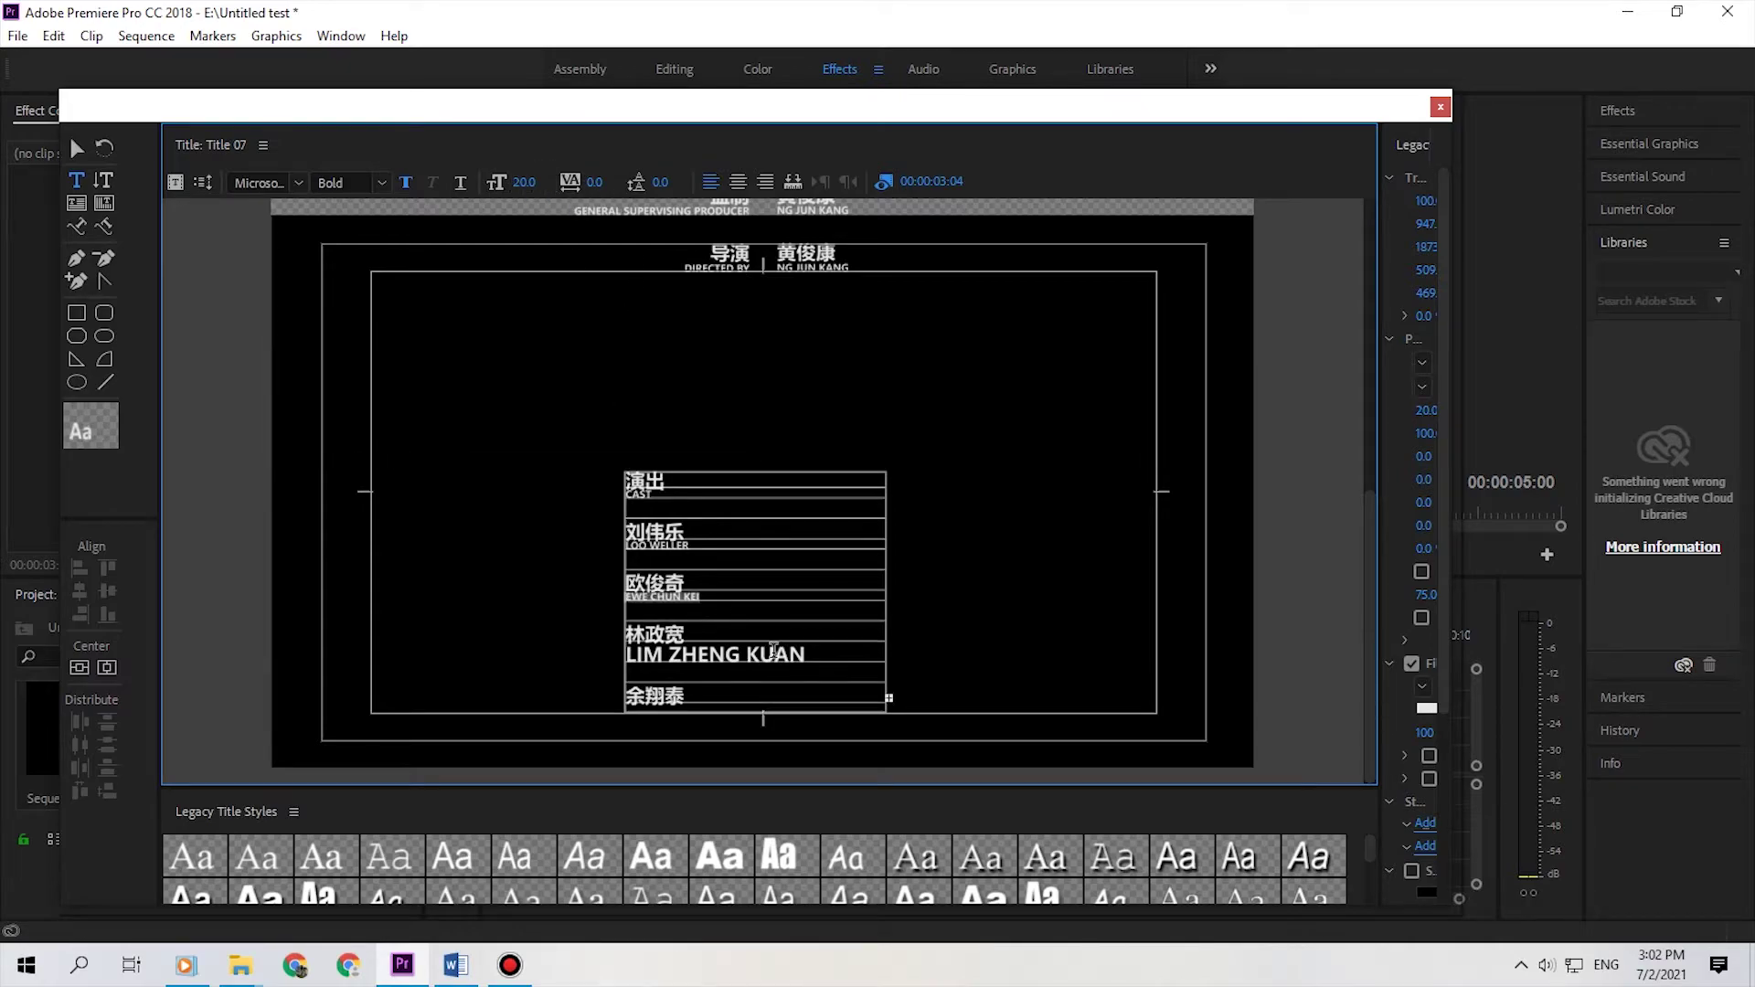
pyautogui.click(523, 182)
pyautogui.write('20')
pyautogui.press('Return')
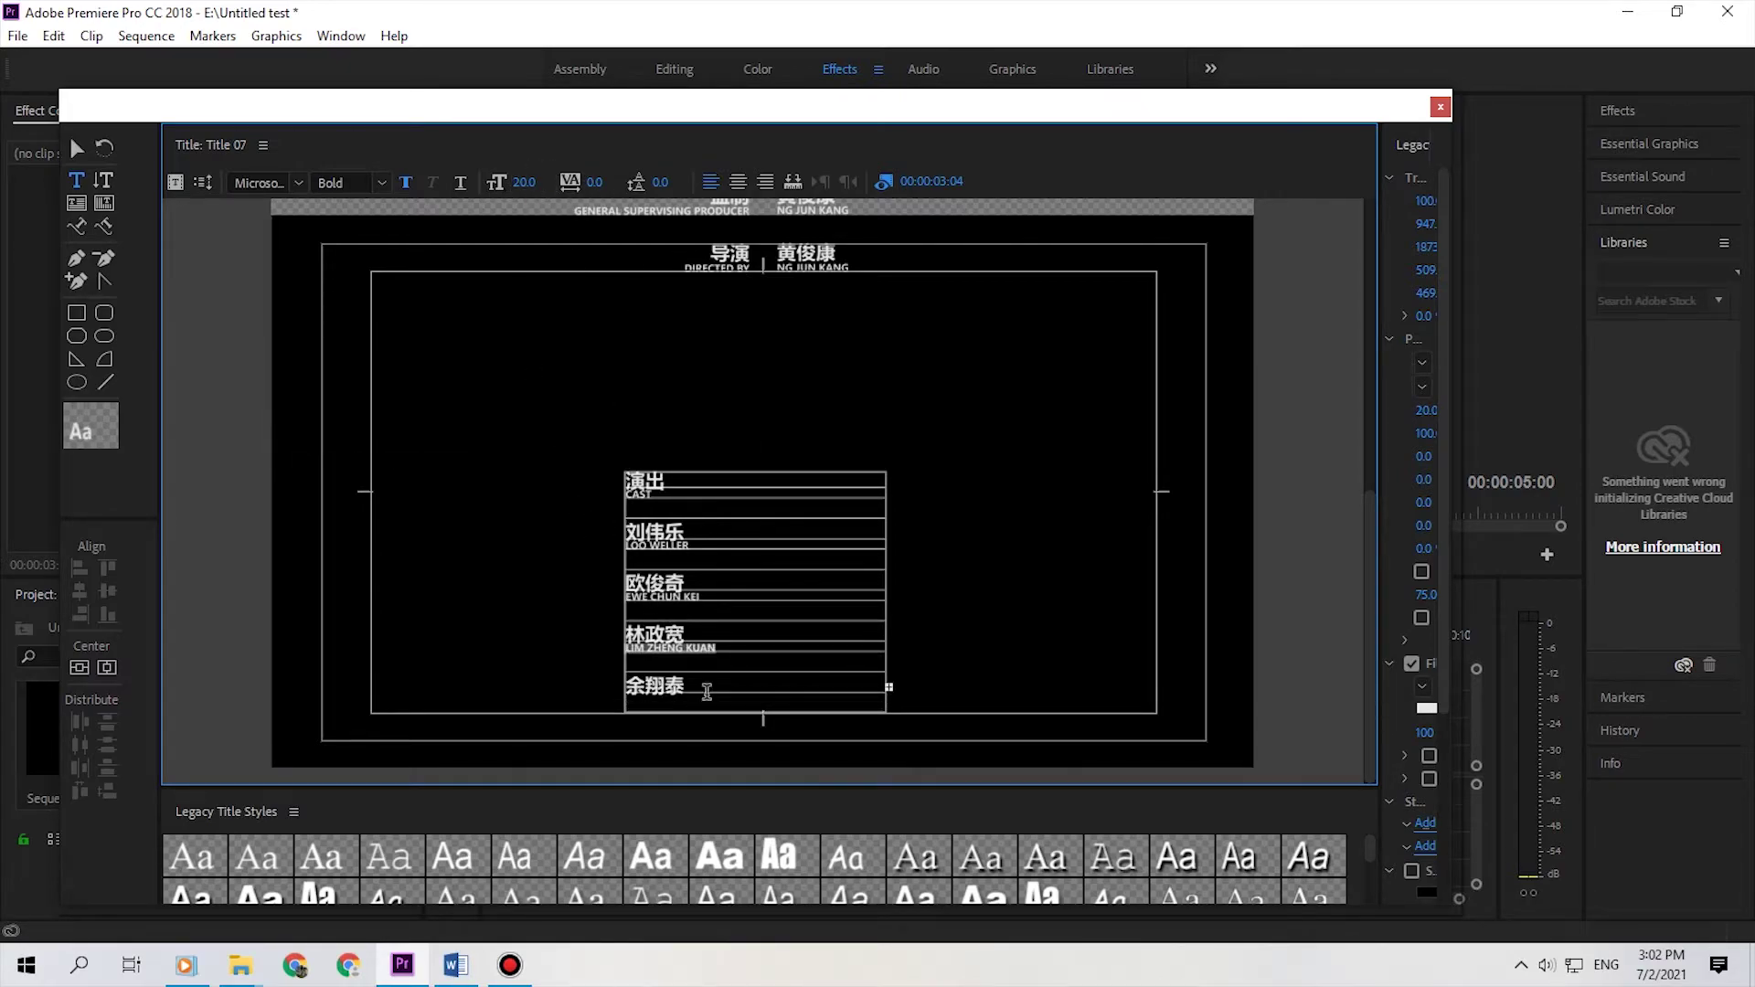
pyautogui.press('Escape')
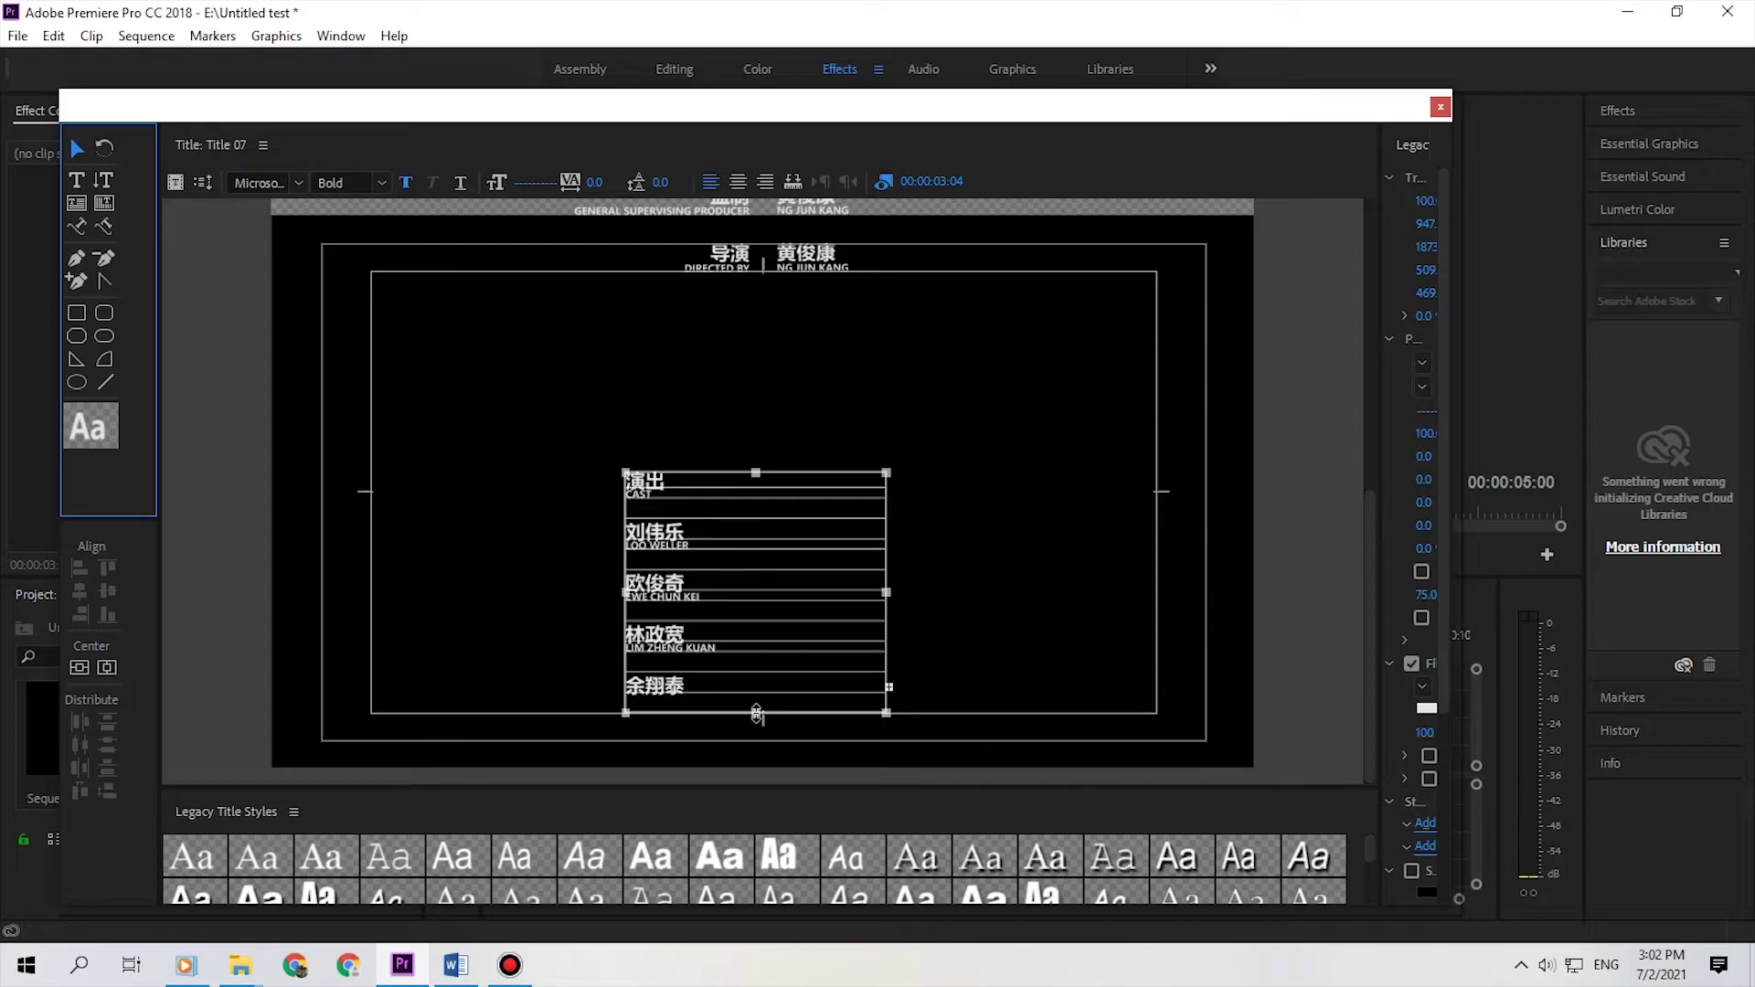
pyautogui.moveTo(756, 712); pyautogui.dragTo(766, 812)
pyautogui.moveTo(1384, 525); pyautogui.dragTo(1377, 660)
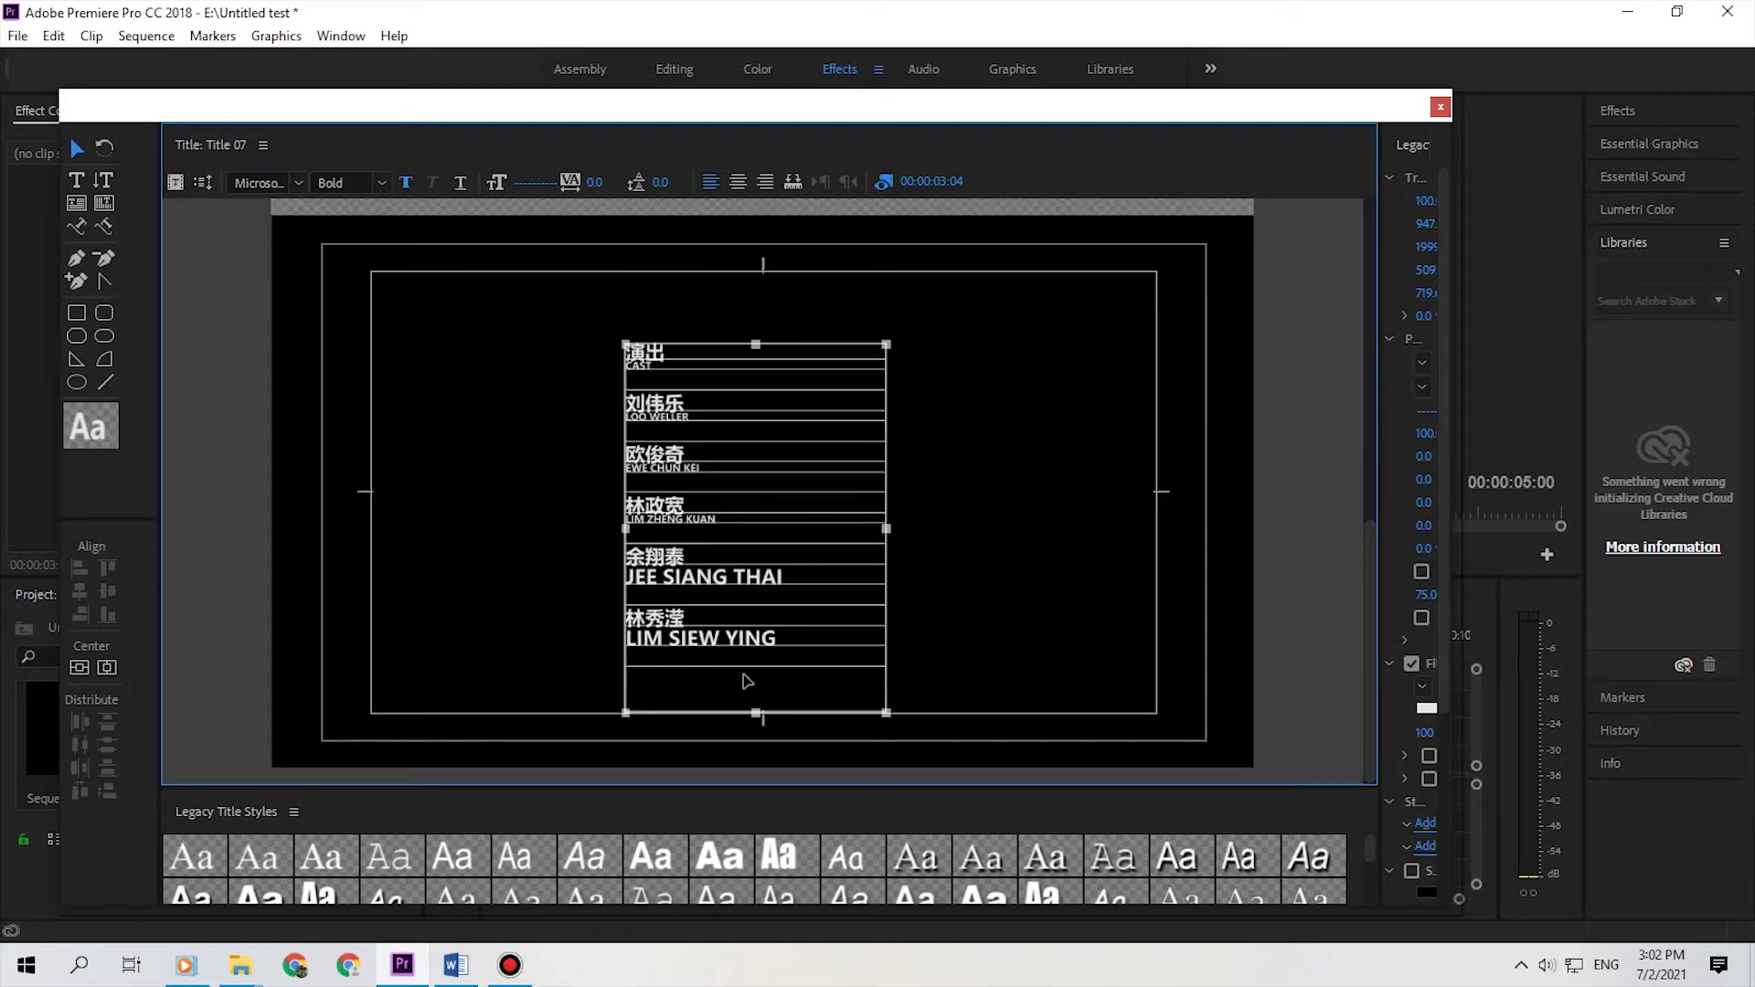
# Step: Set the remaining English names to size 20, leading to 4.0, and centre the cast lines
pyautogui.click(77, 180)
pyautogui.moveTo(784, 578); pyautogui.dragTo(626, 577)
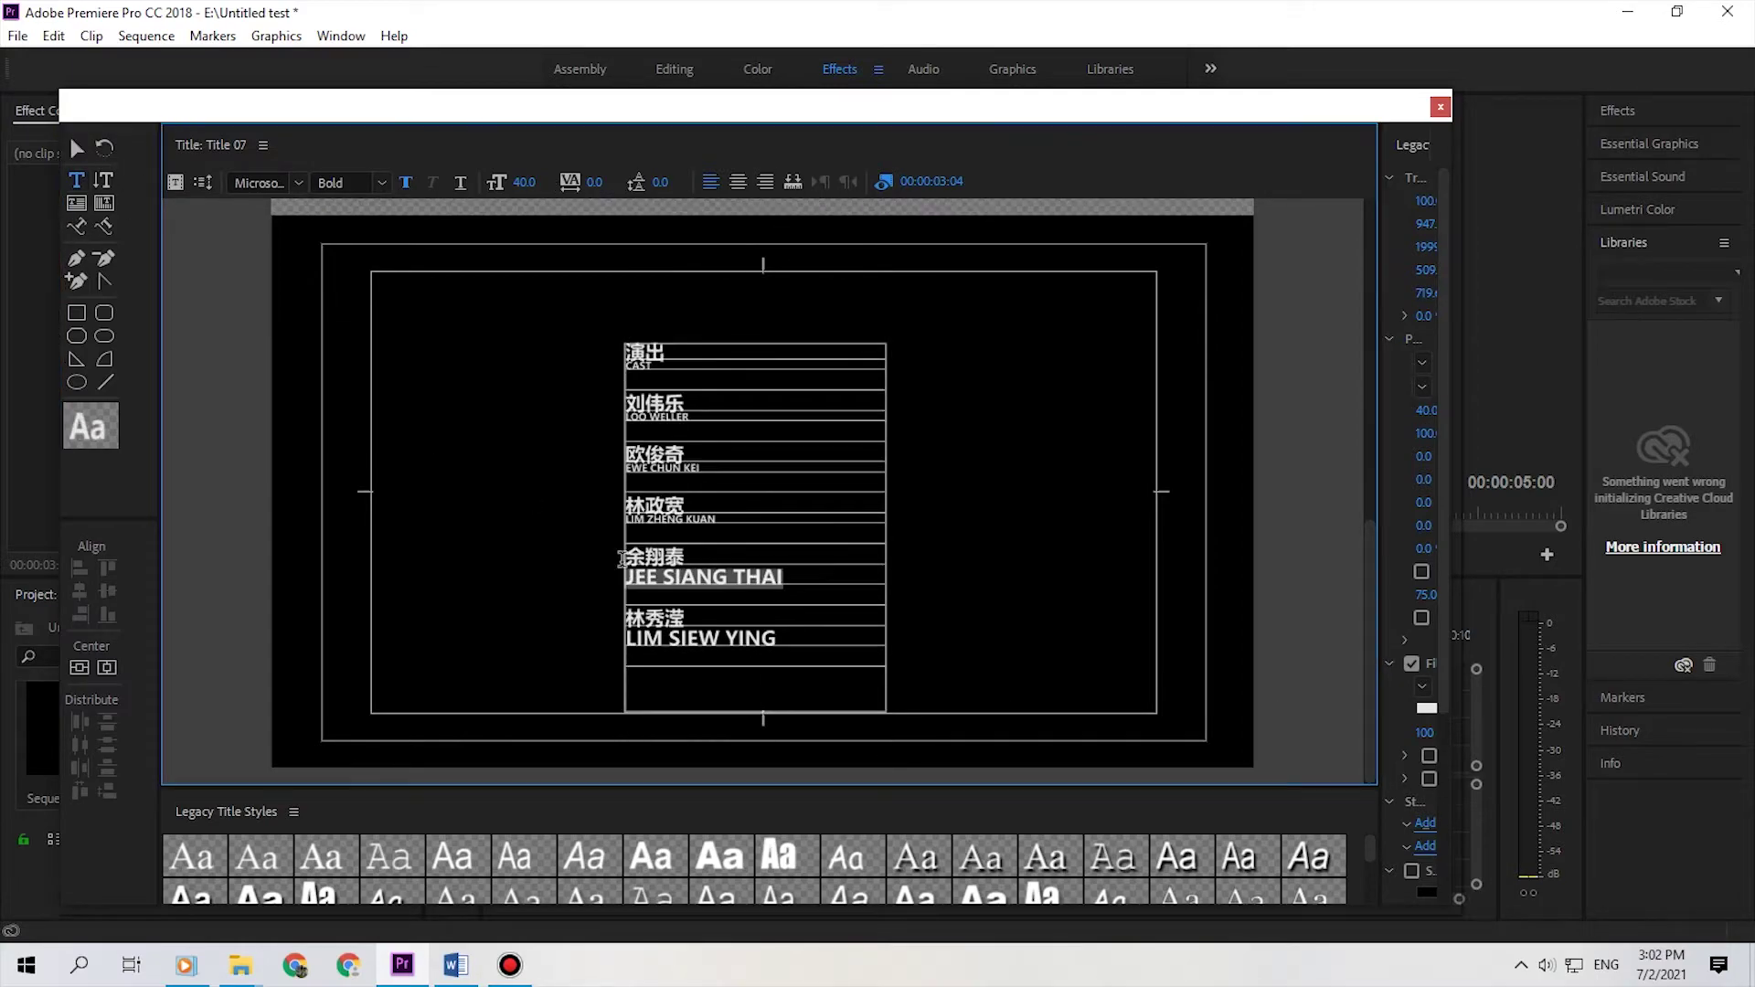
pyautogui.click(528, 182)
pyautogui.press('Return')
pyautogui.moveTo(779, 638)
pyautogui.mouseDown()
pyautogui.moveTo(625, 638)
pyautogui.moveTo(603, 359)
pyautogui.mouseUp()
pyautogui.click(529, 181)
pyautogui.write('20')
pyautogui.press('Return')
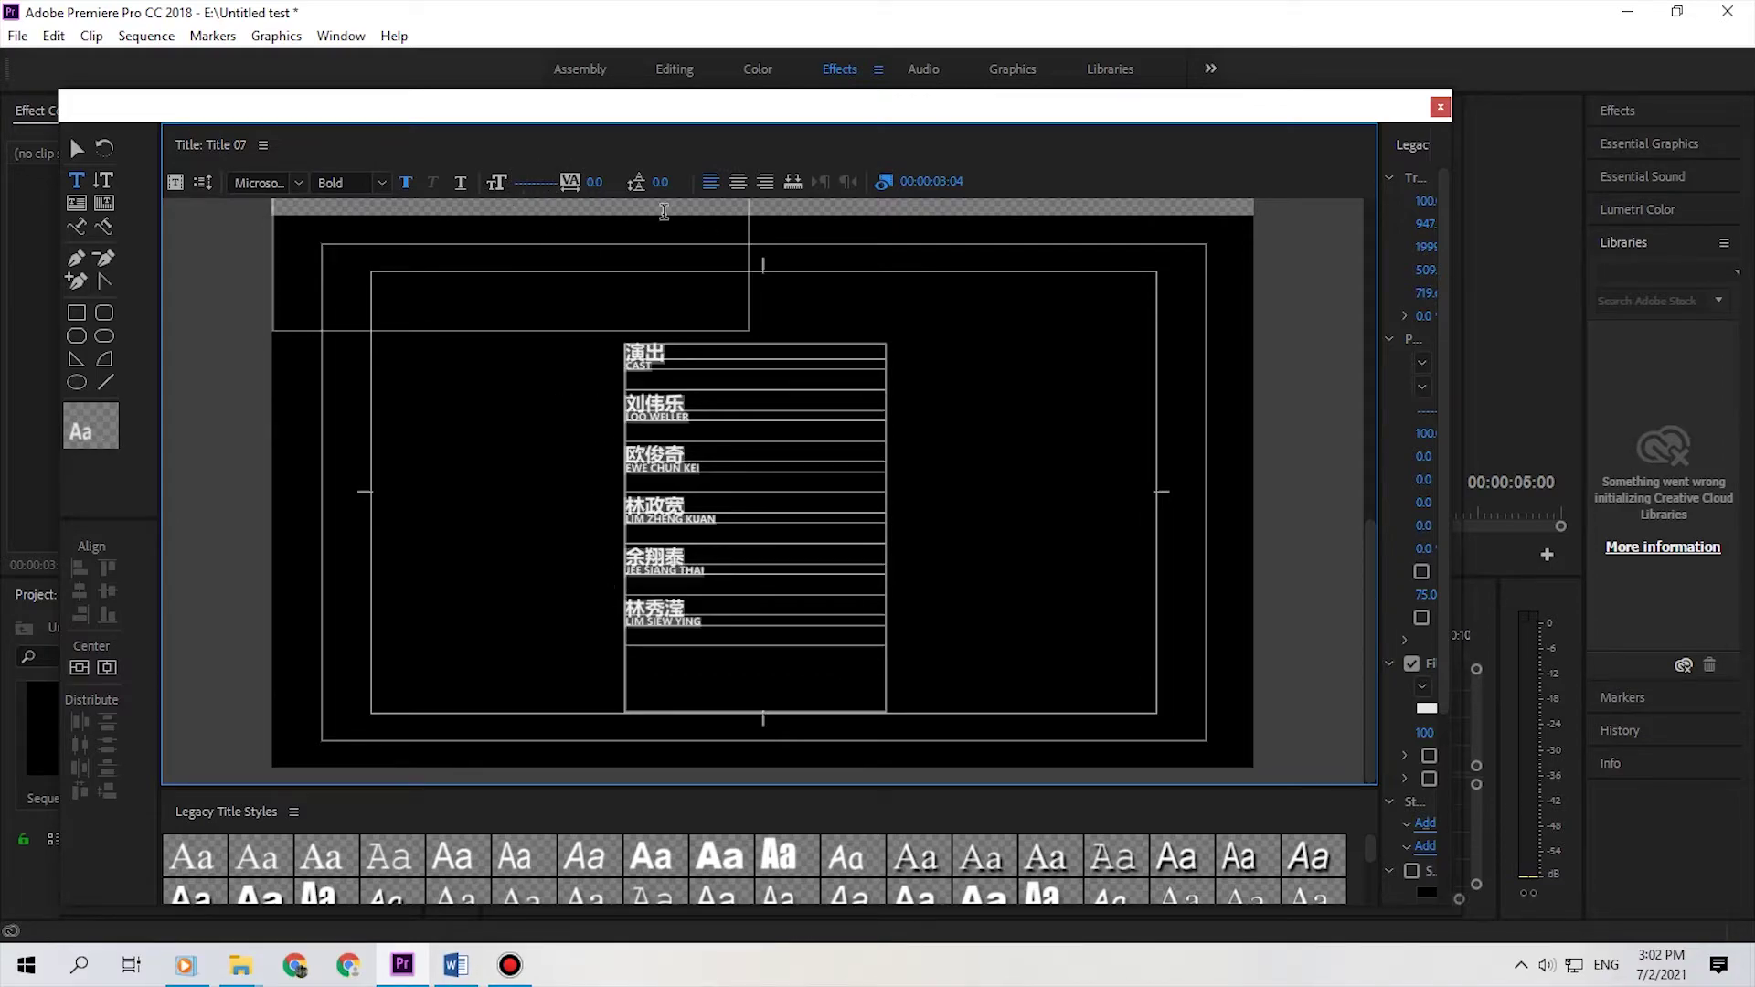
pyautogui.moveTo(661, 183); pyautogui.dragTo(676, 183)
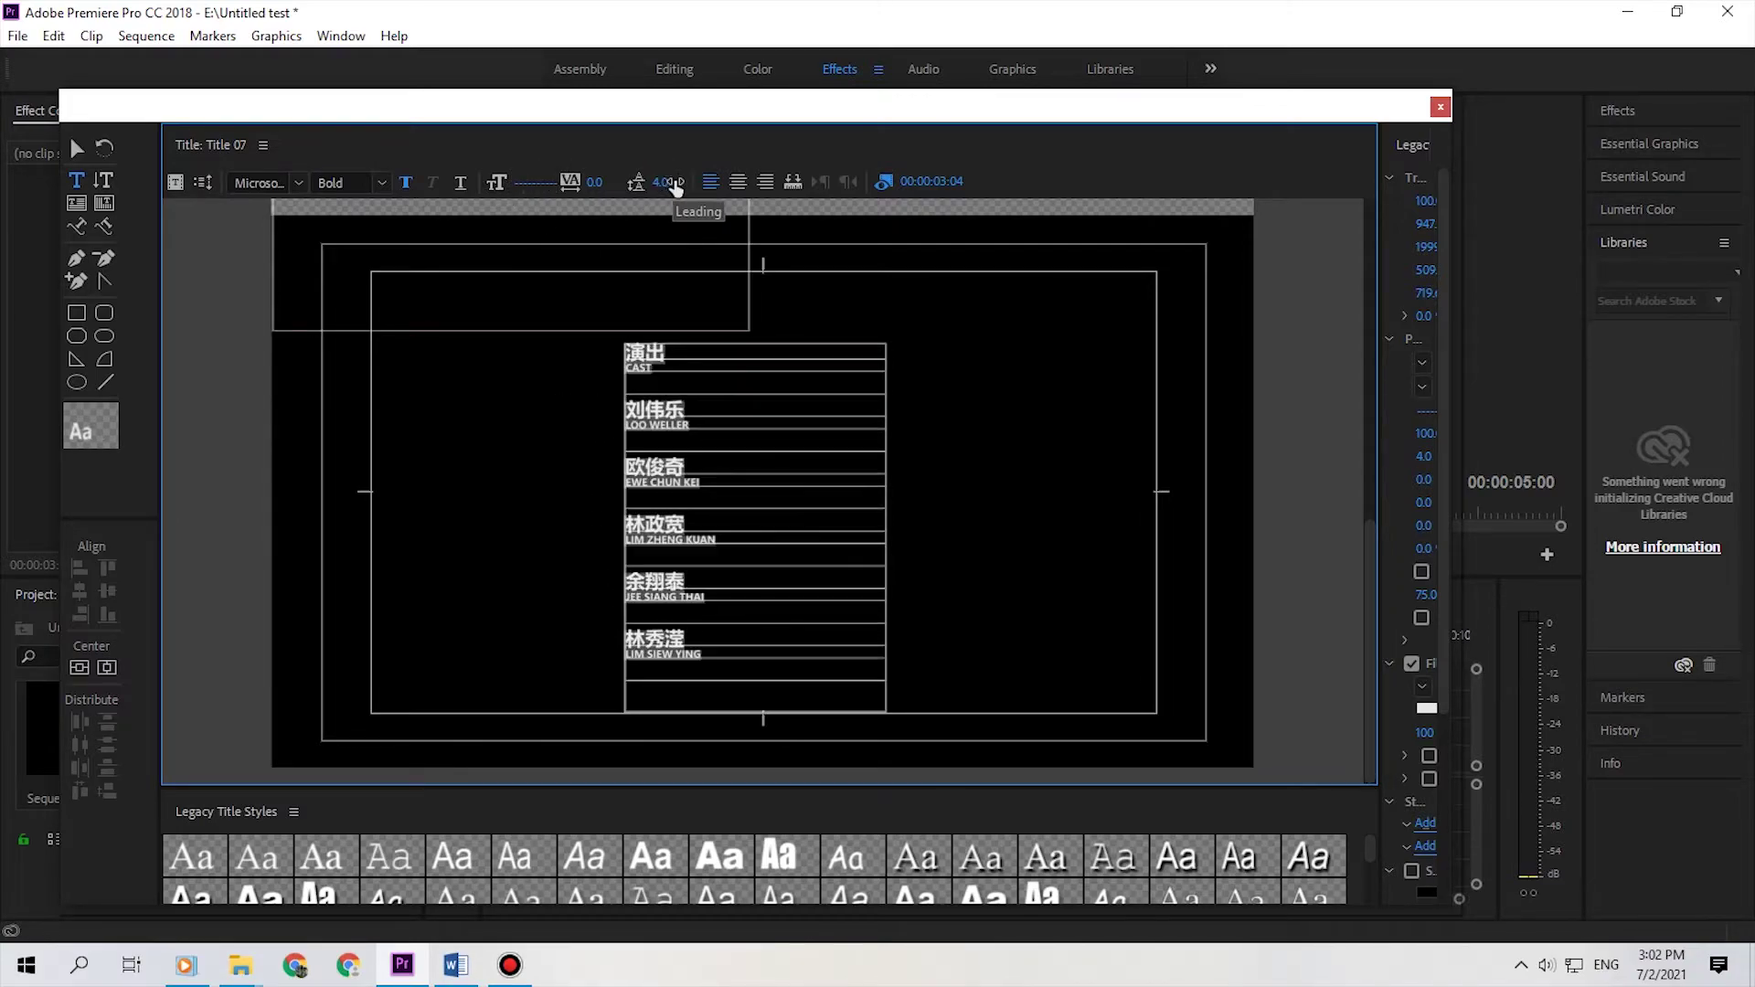
pyautogui.click(739, 182)
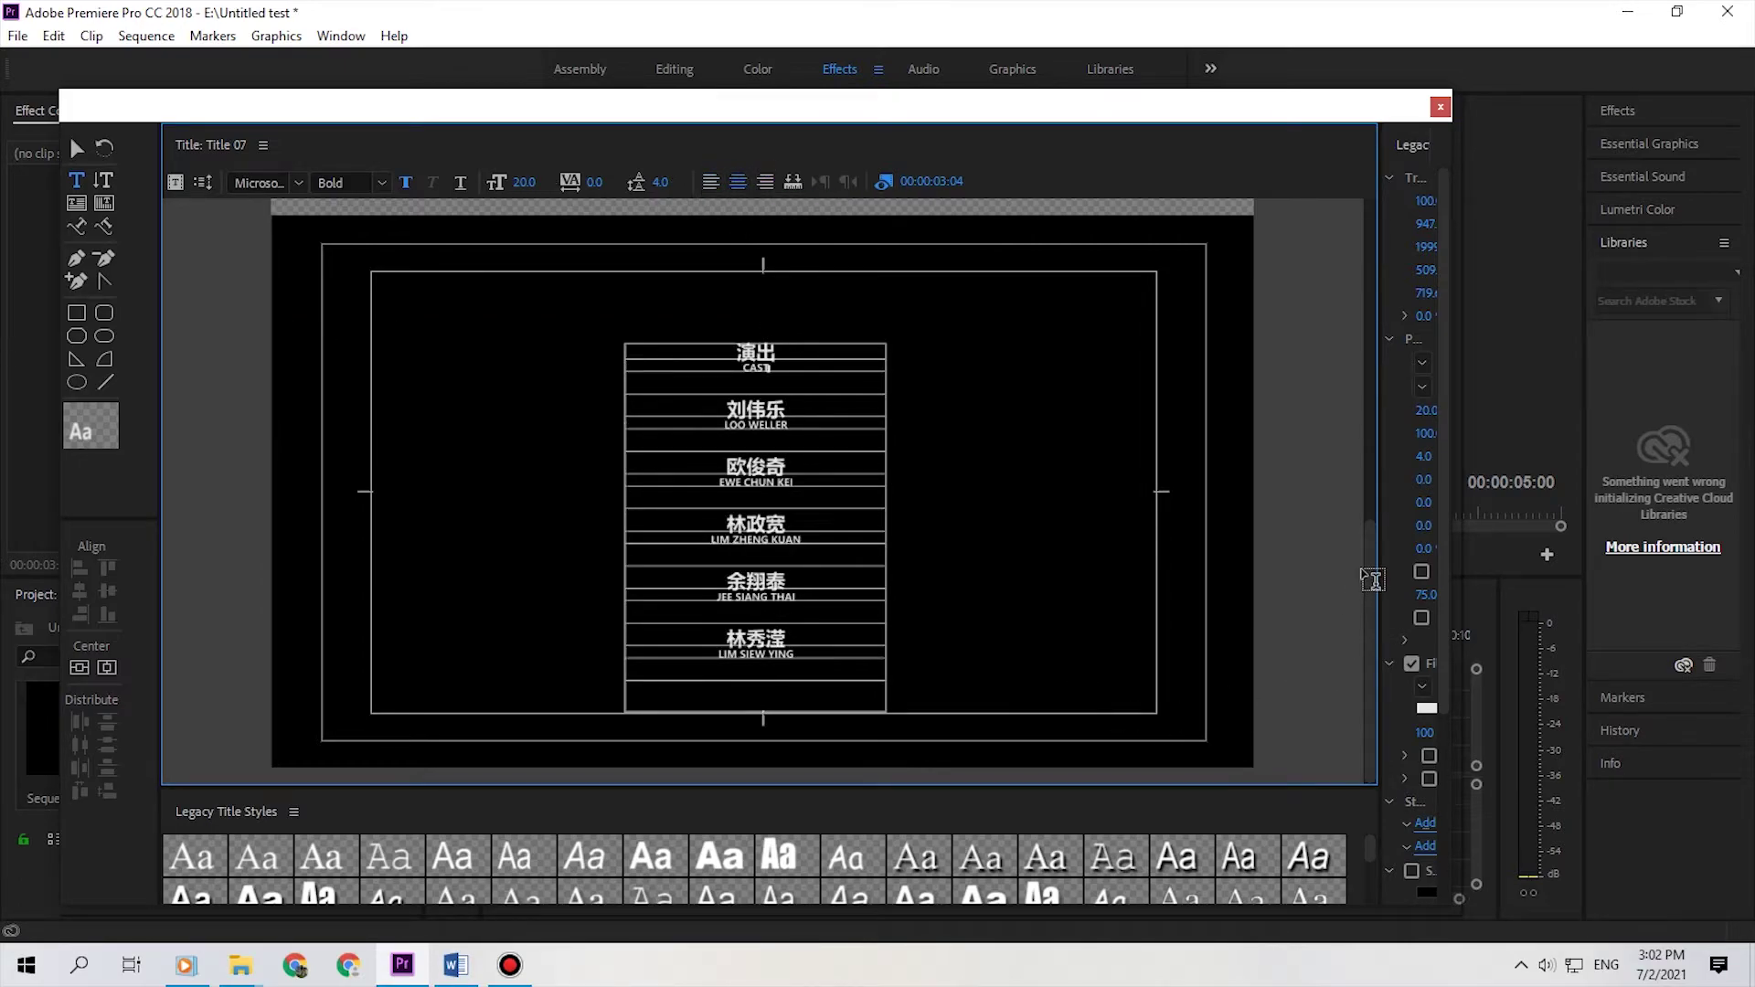
# Step: Centre the cast text box horizontally in the frame
pyautogui.moveTo(1378, 567); pyautogui.dragTo(1378, 439)
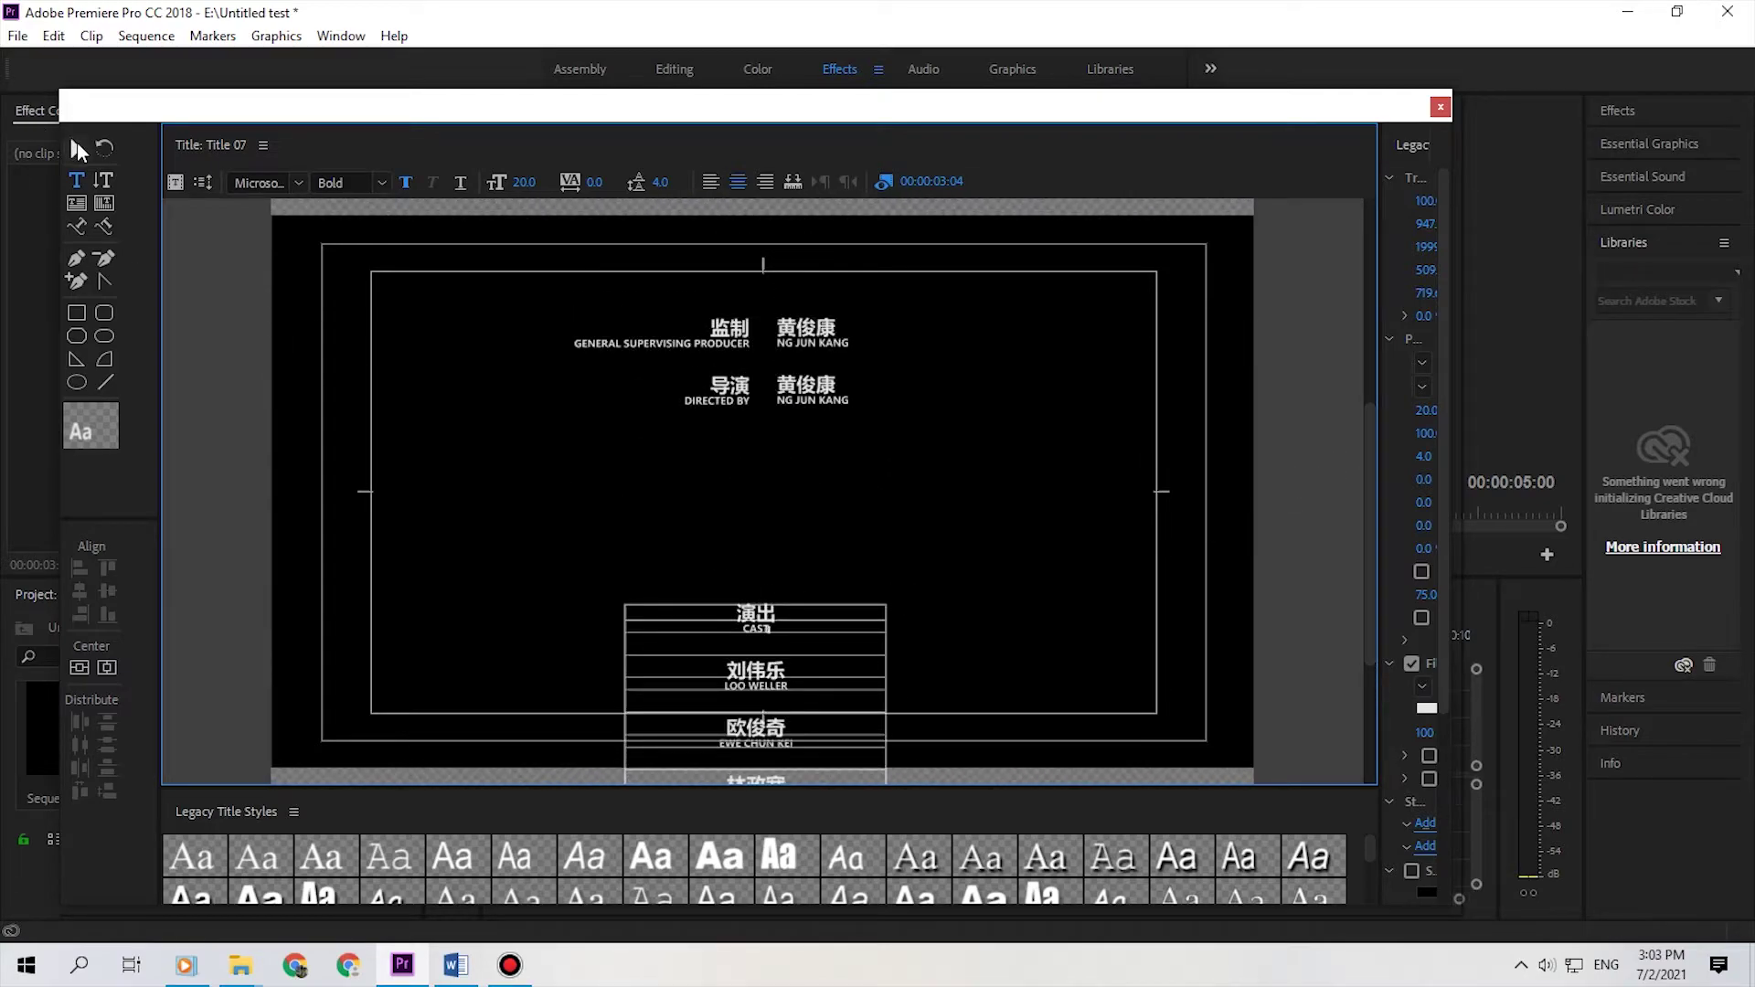
pyautogui.click(107, 670)
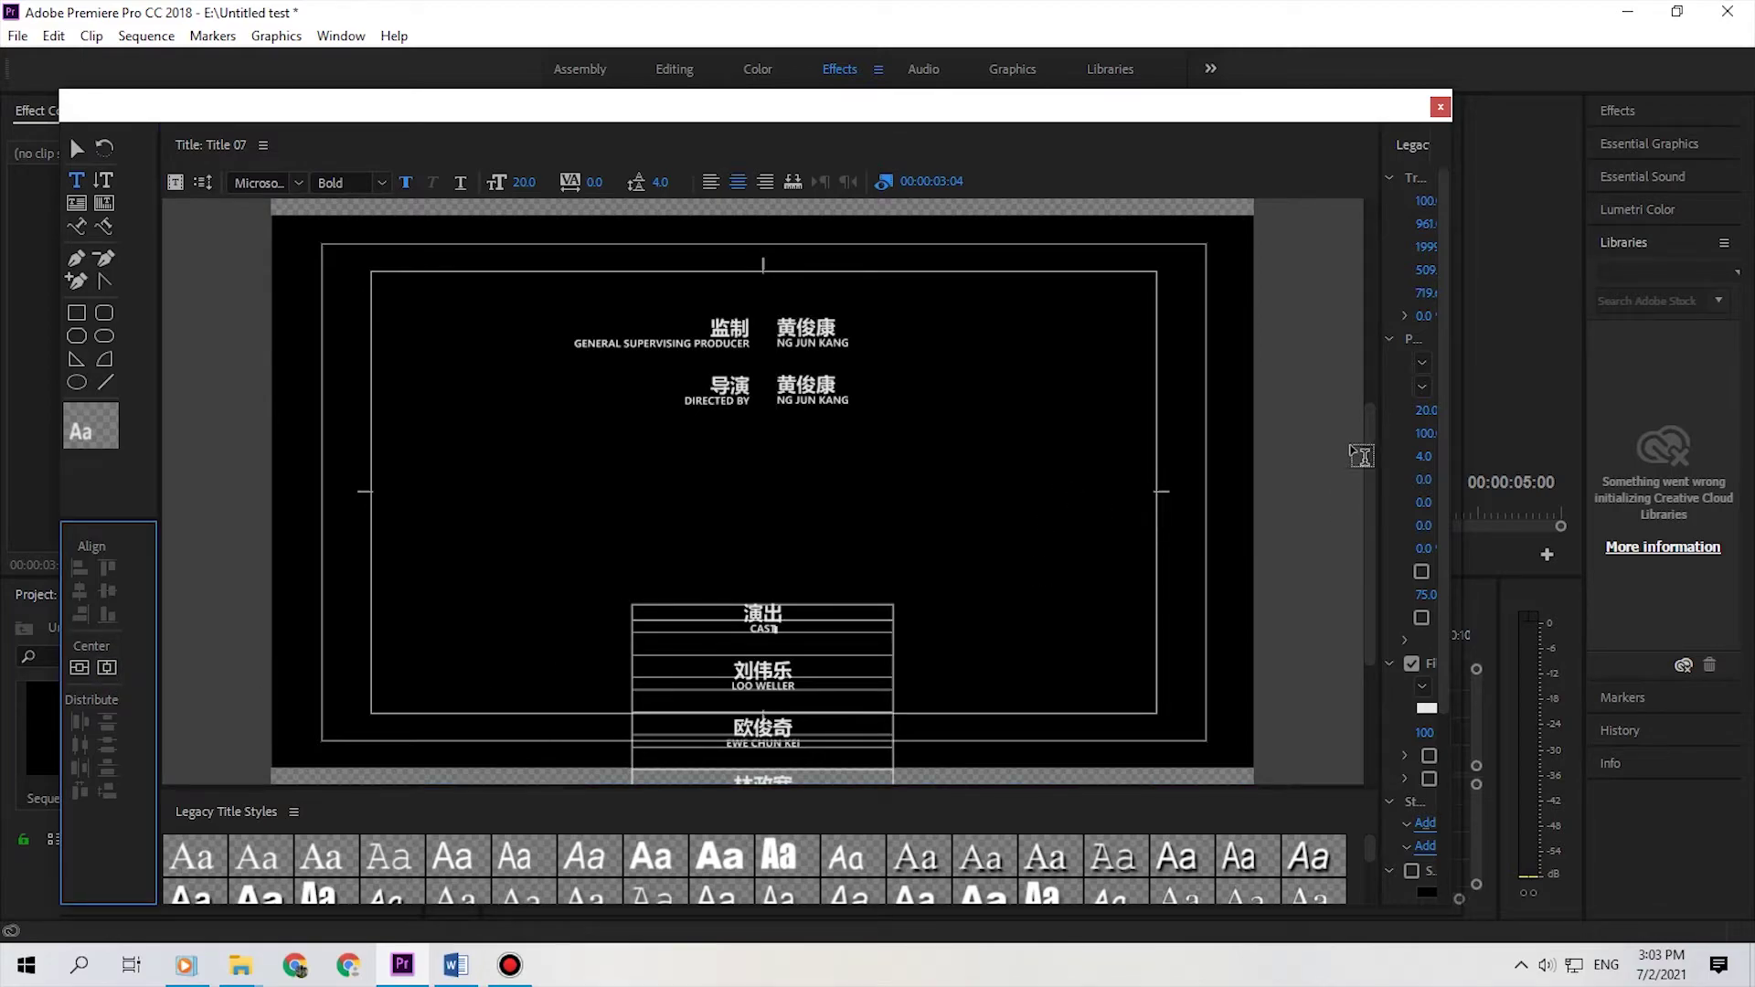
pyautogui.moveTo(1361, 456); pyautogui.dragTo(1371, 577)
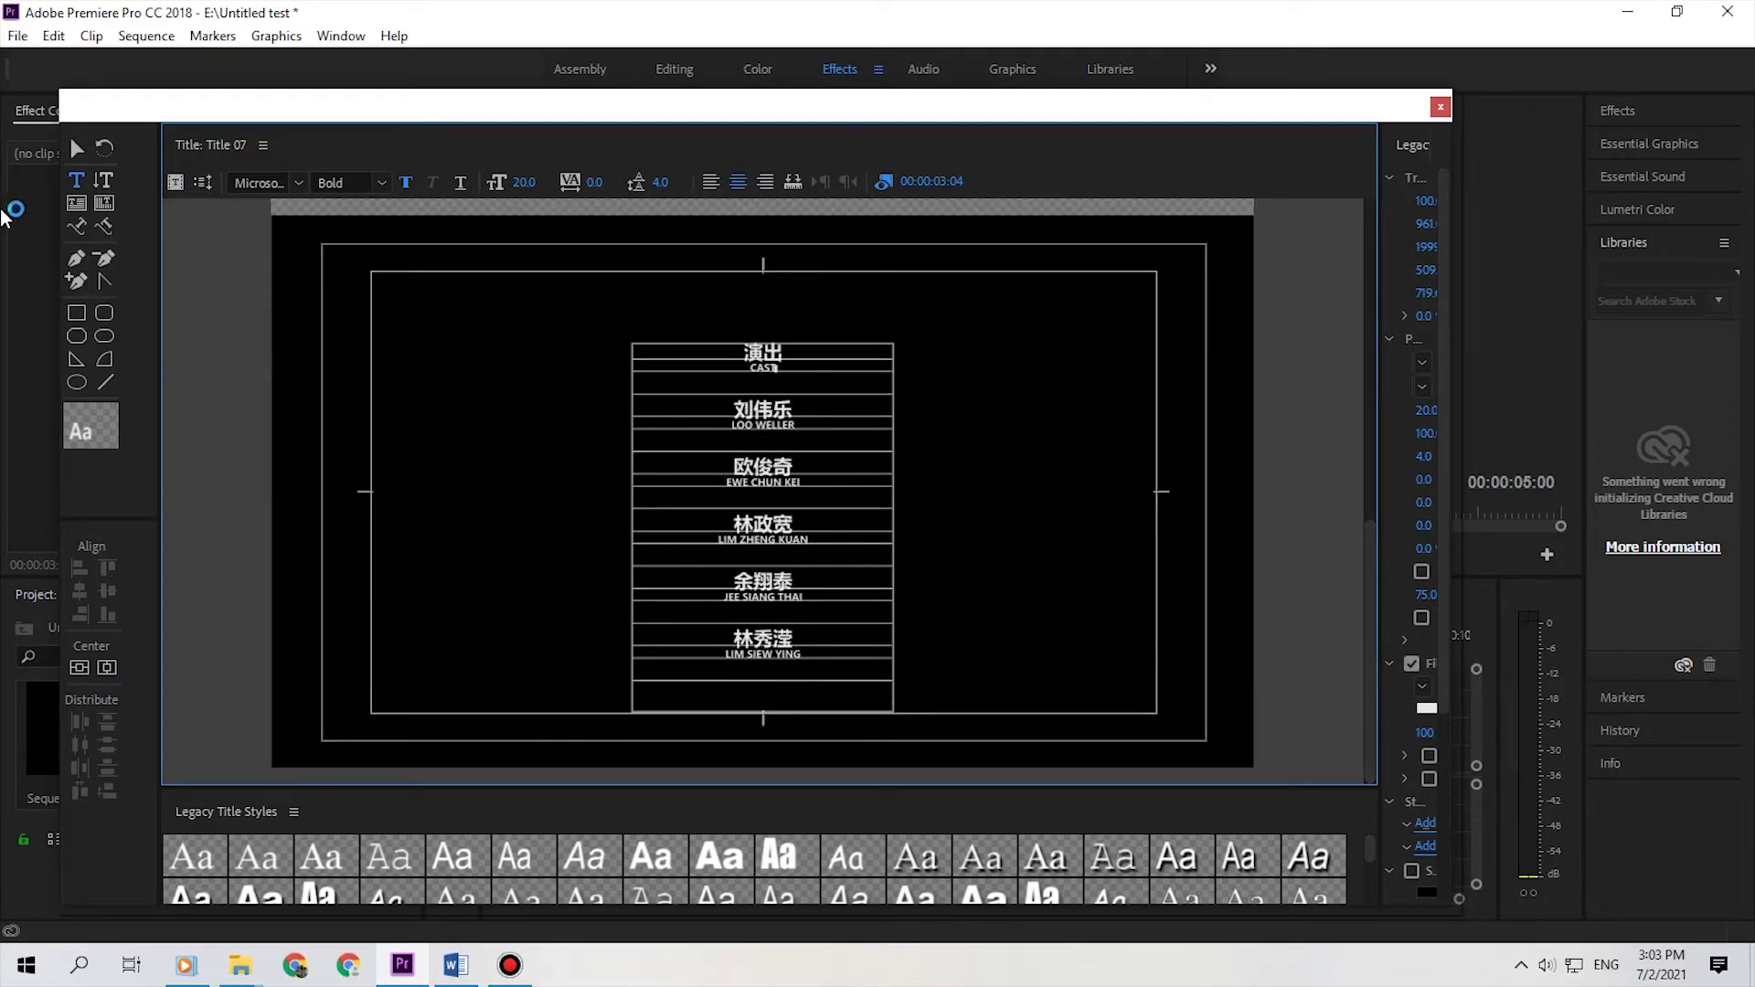
pyautogui.click(77, 149)
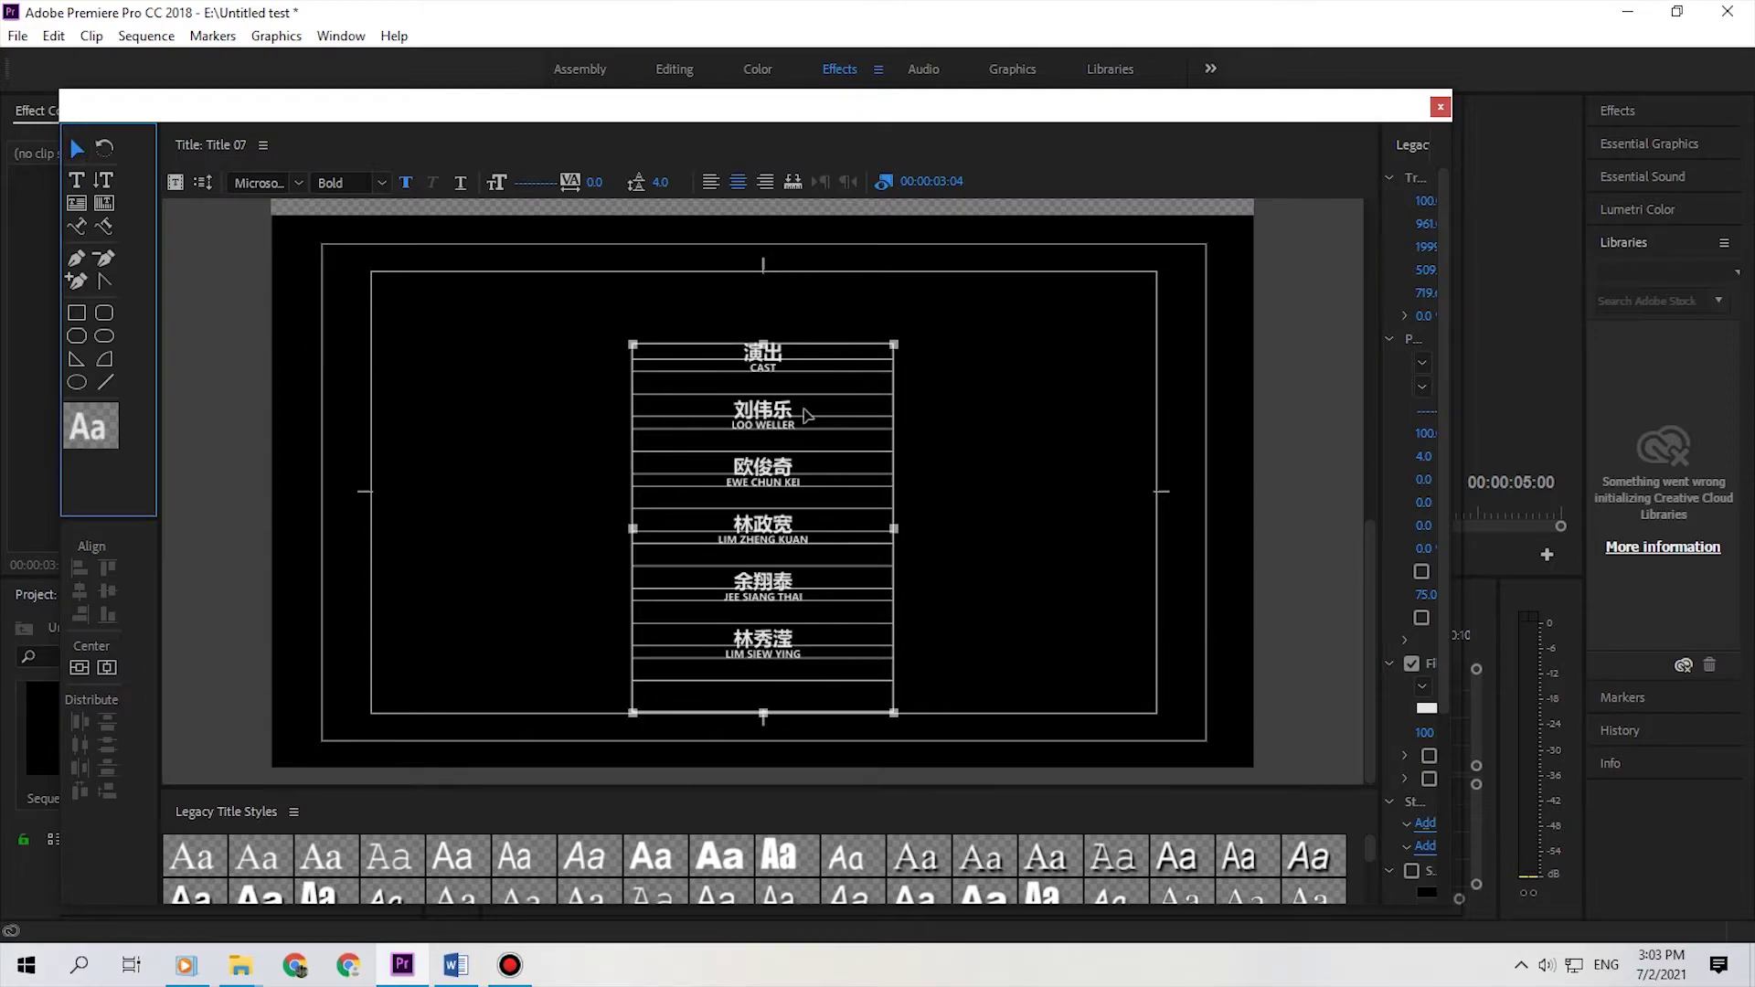
pyautogui.moveTo(1374, 601); pyautogui.dragTo(1390, 442)
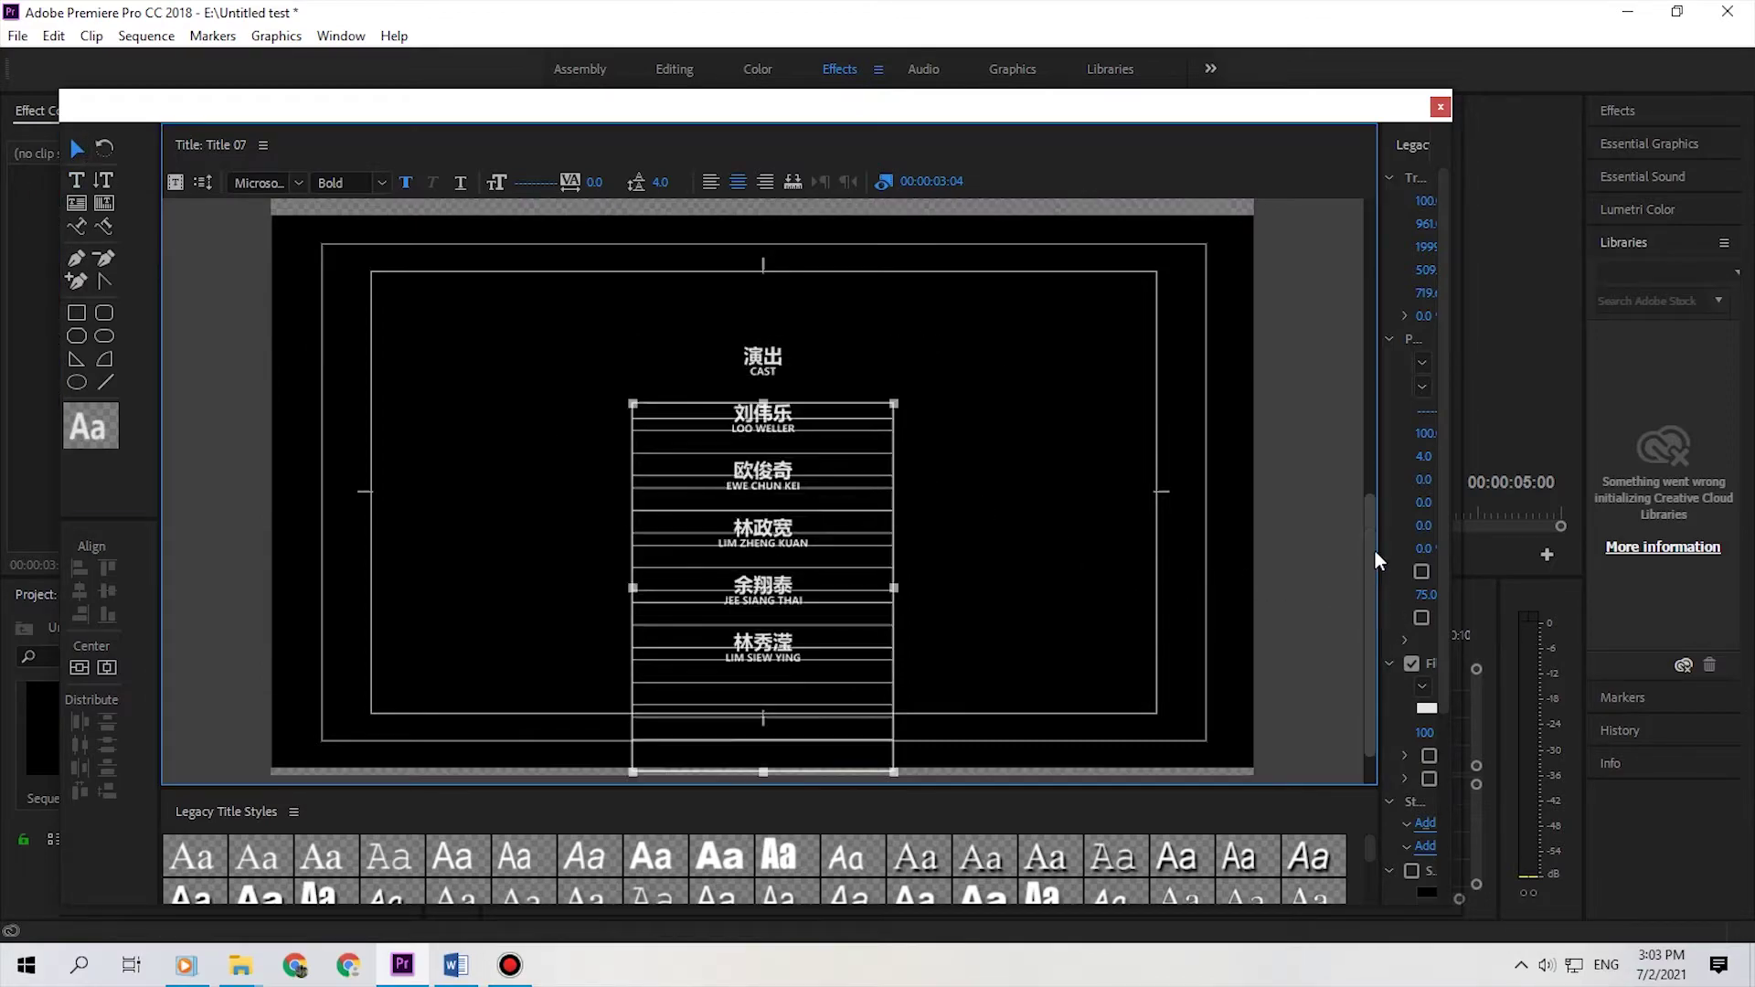
# Step: Make the right-hand names text box much taller
pyautogui.moveTo(1254, 396)
pyautogui.mouseDown()
pyautogui.moveTo(550, 660)
pyautogui.moveTo(526, 766)
pyautogui.mouseUp()
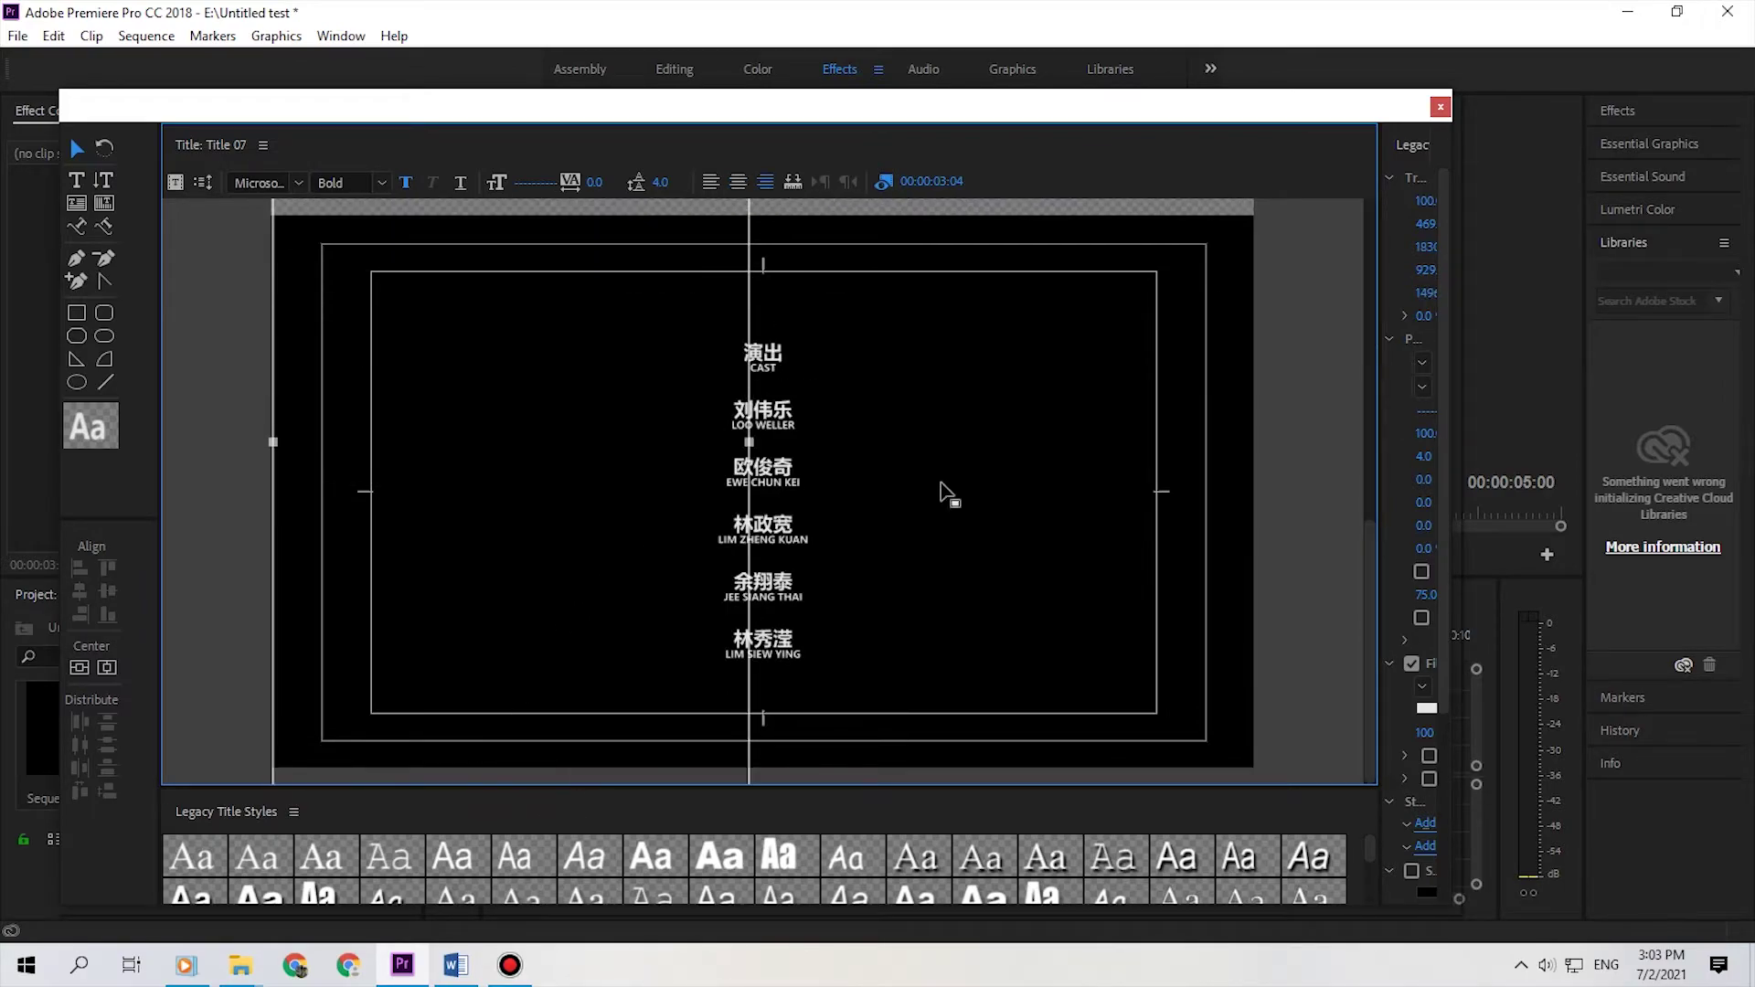
pyautogui.moveTo(1369, 559); pyautogui.dragTo(1362, 396)
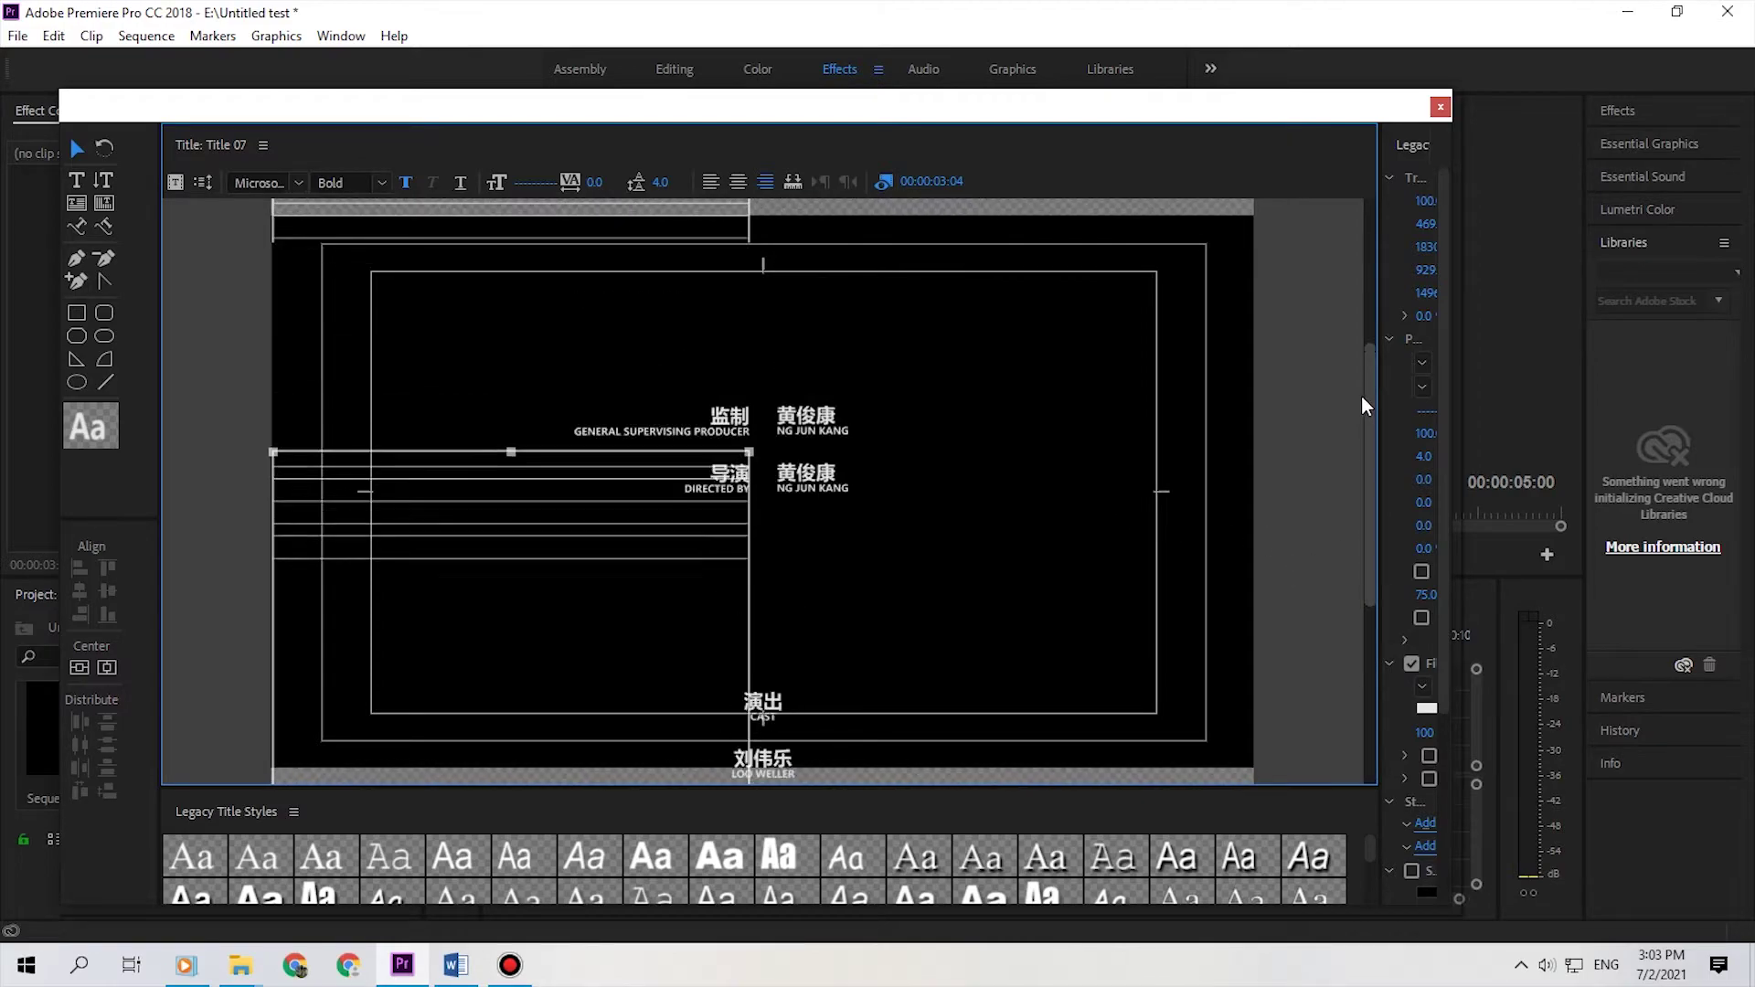
pyautogui.click(926, 600)
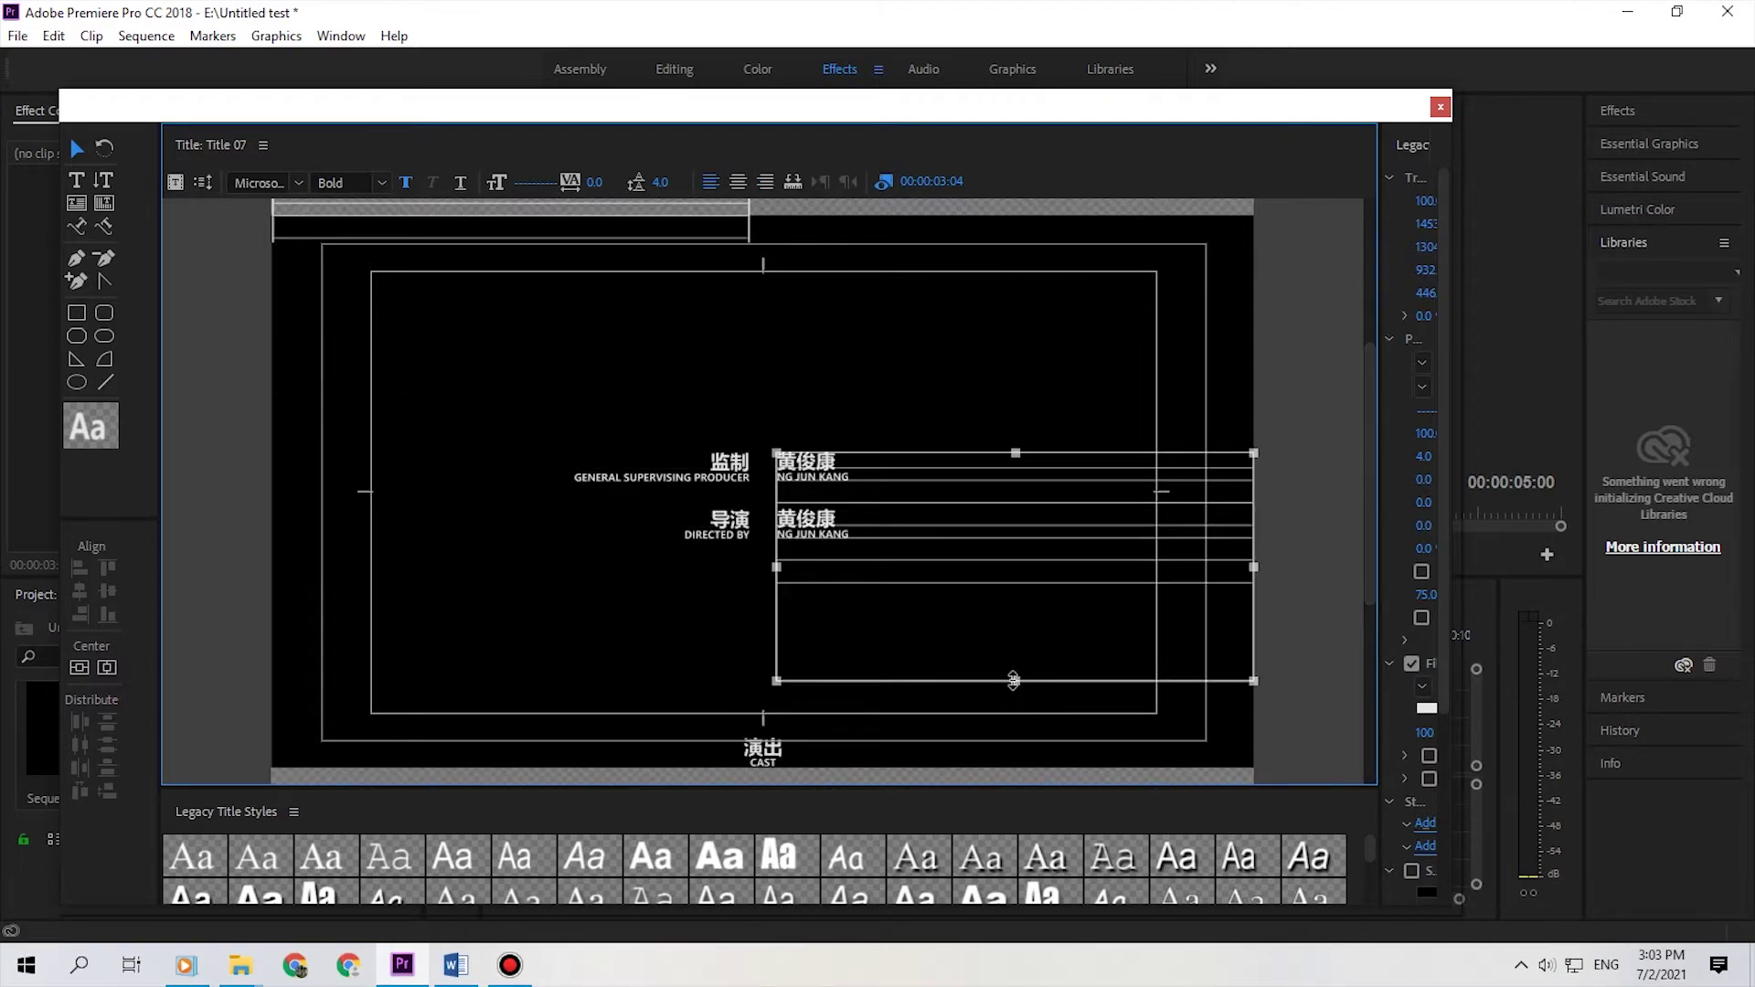
pyautogui.moveTo(1012, 749); pyautogui.dragTo(994, 838)
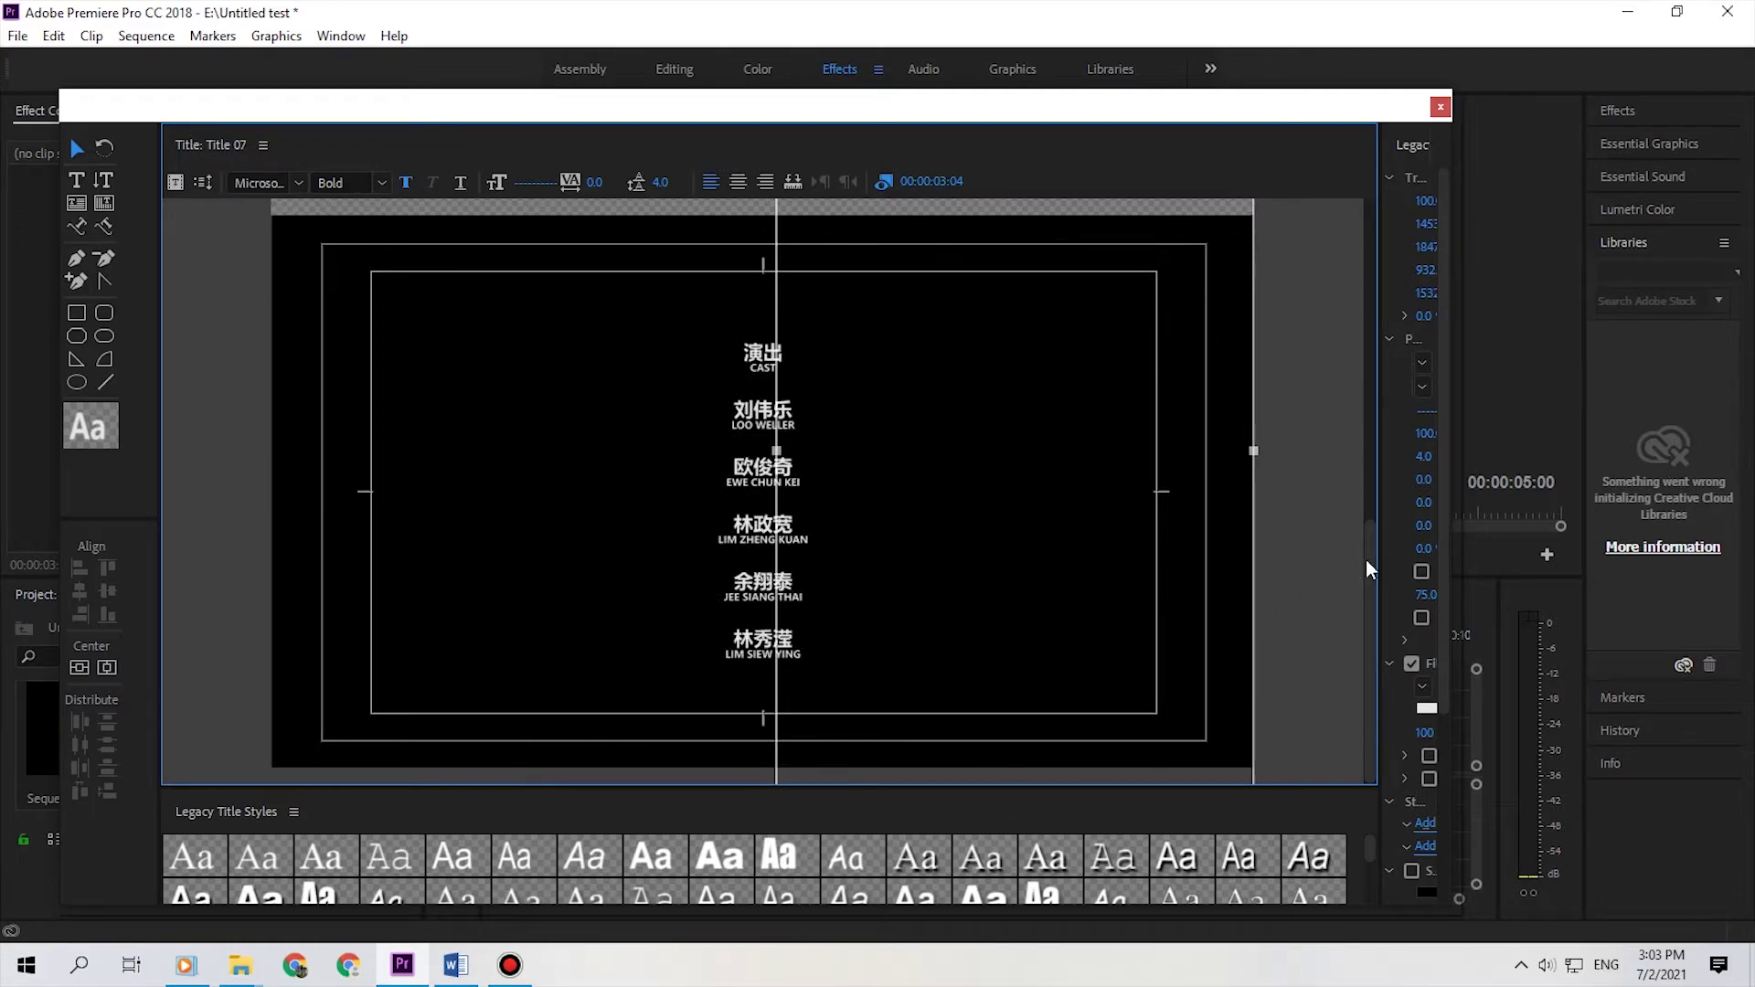
pyautogui.scroll(5, 1375, 546)
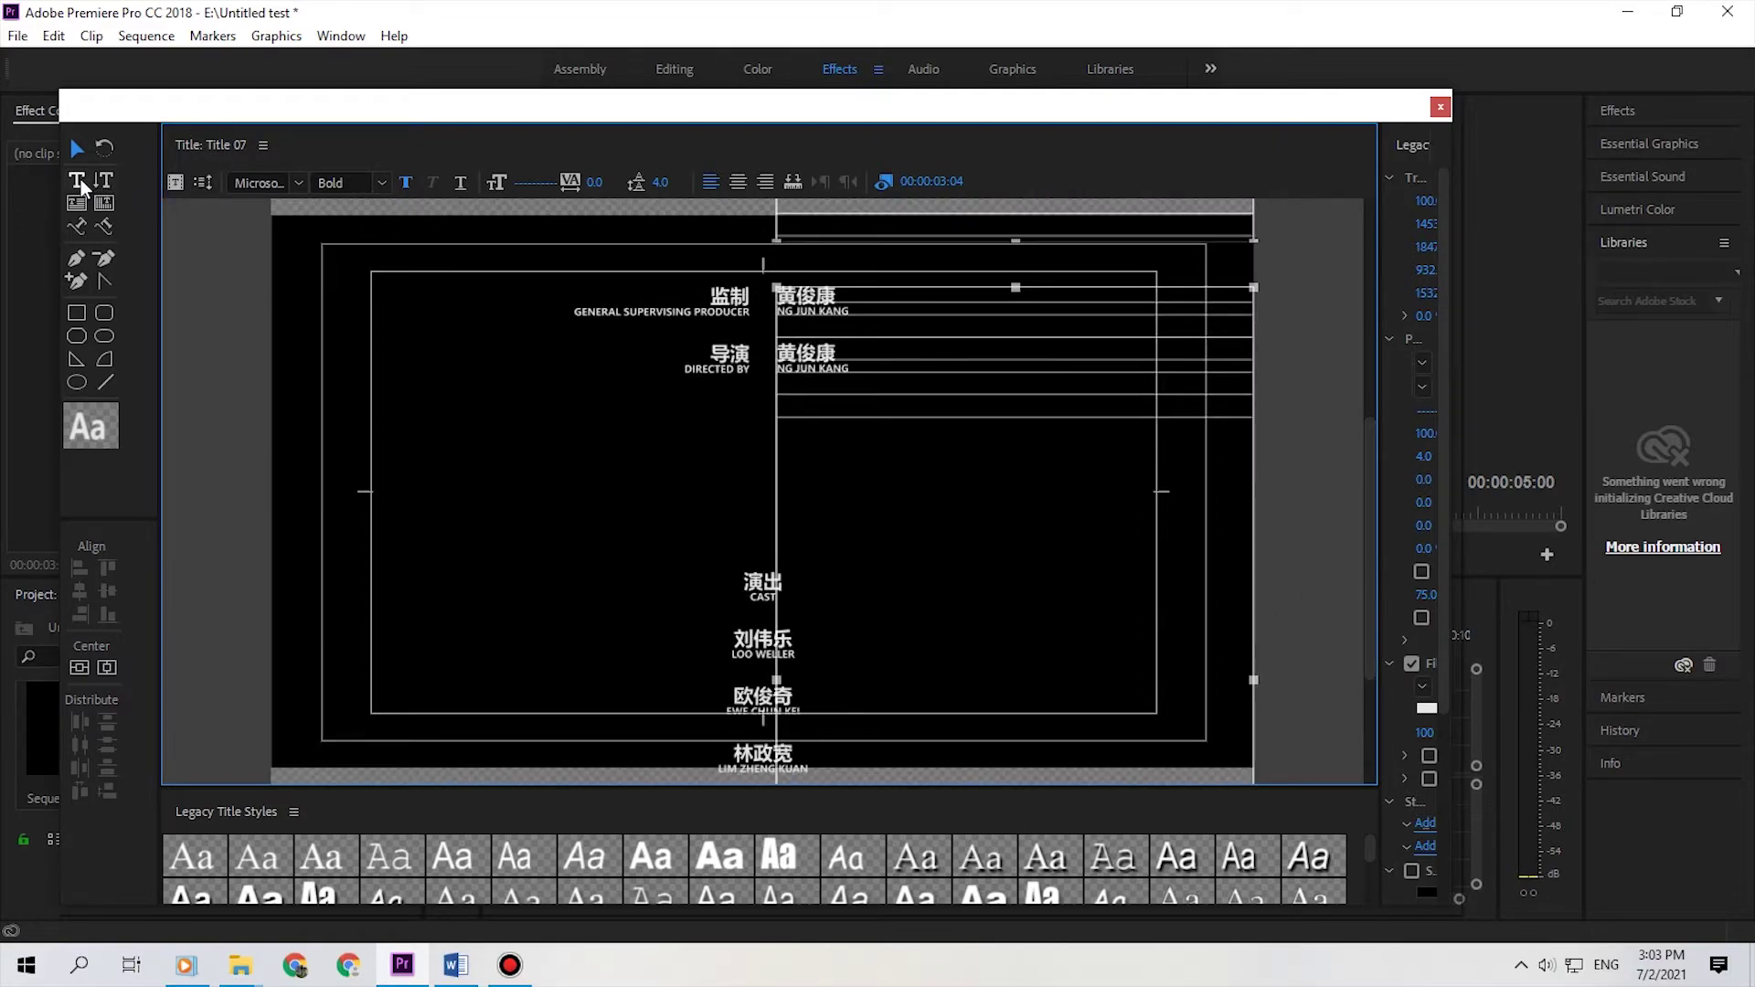
# Step: Reselect the cast text box and extend its bottom edge downward
pyautogui.click(78, 180)
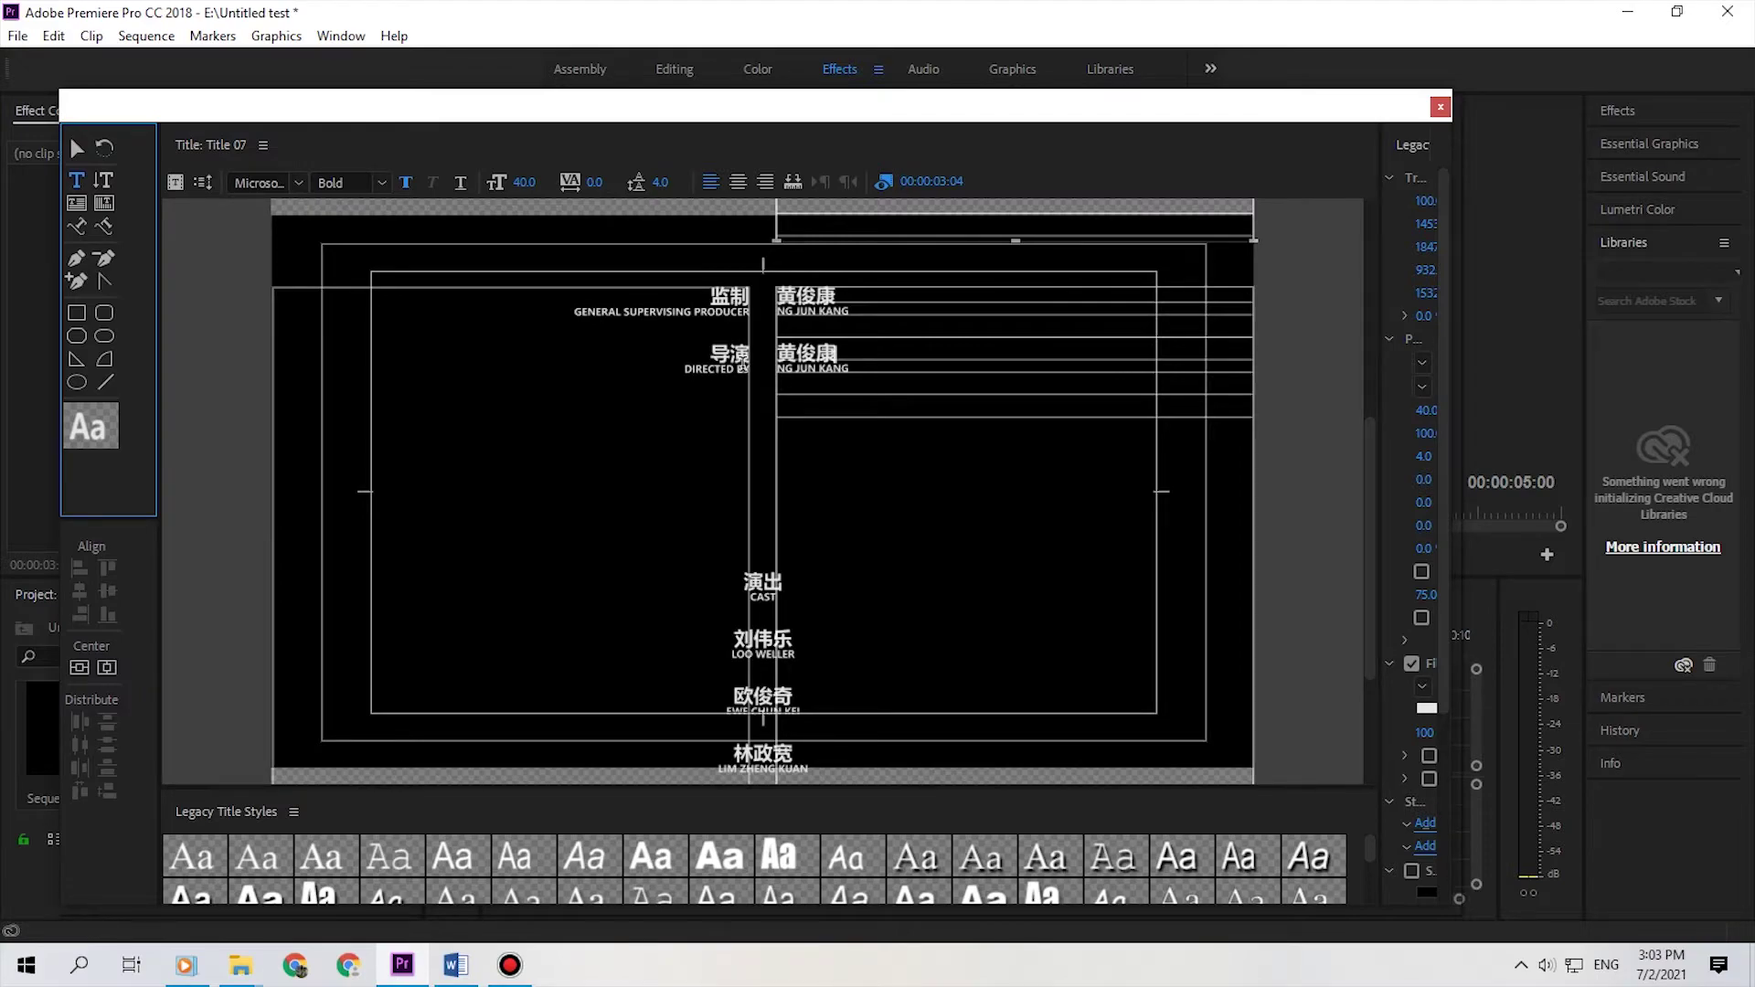
pyautogui.click(745, 367)
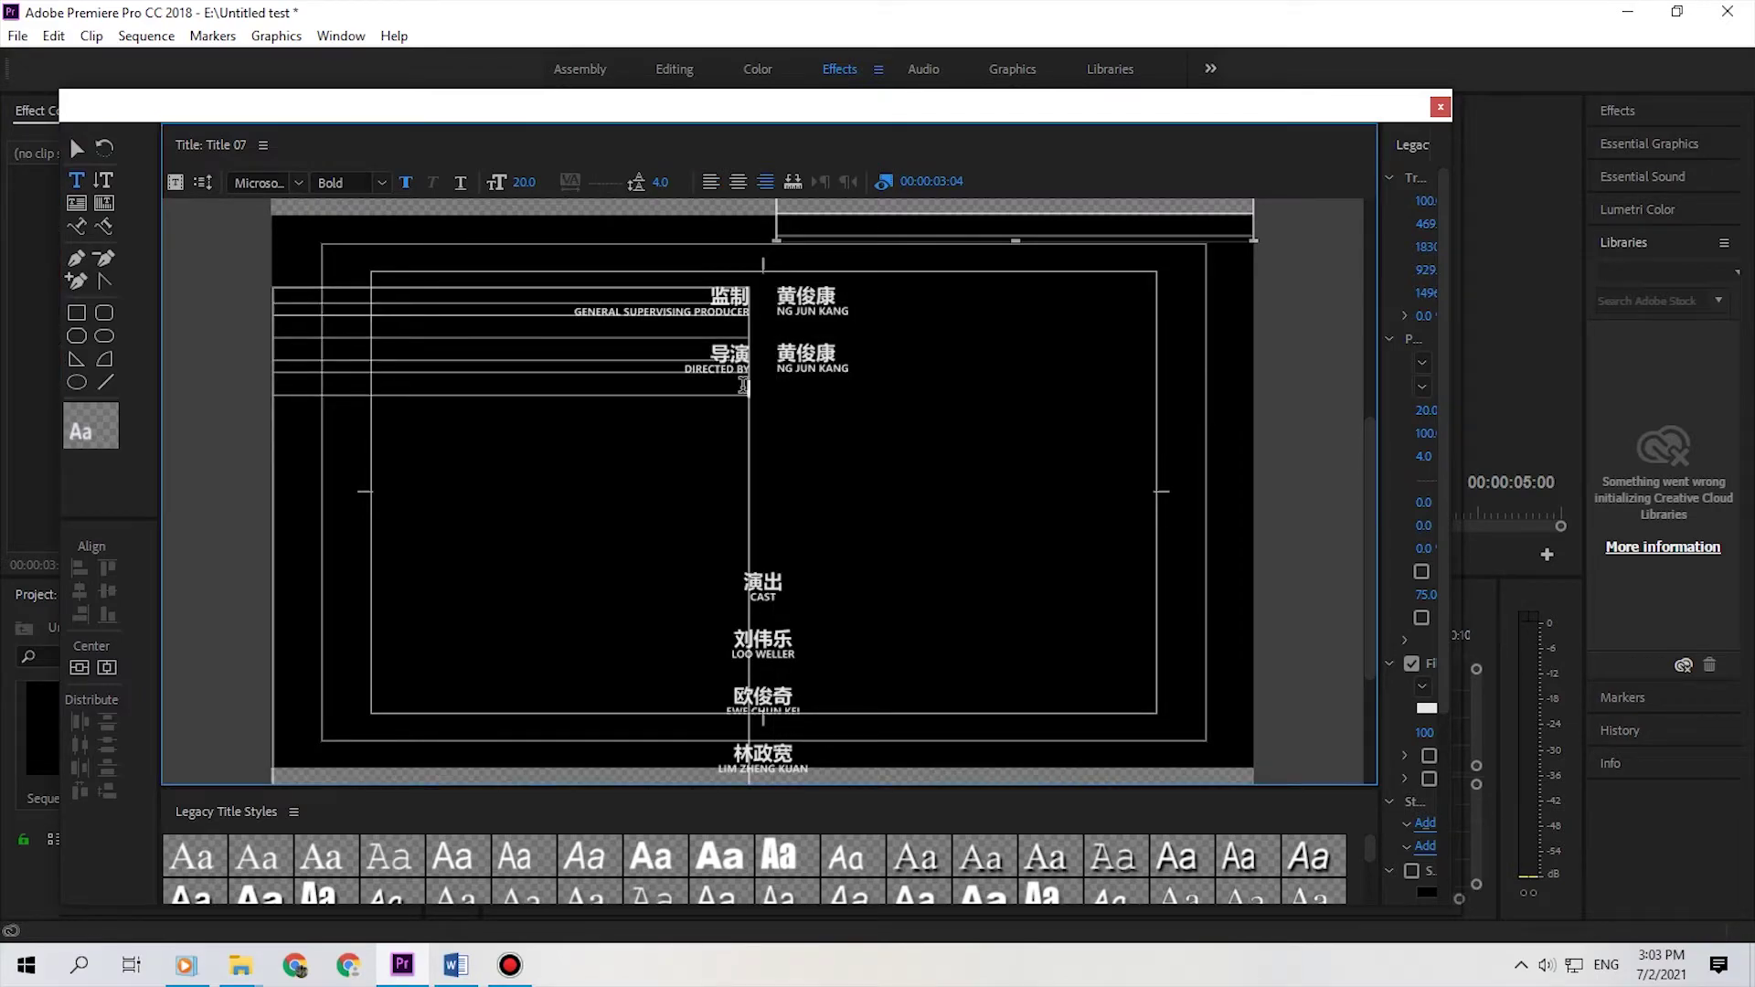
pyautogui.click(767, 410)
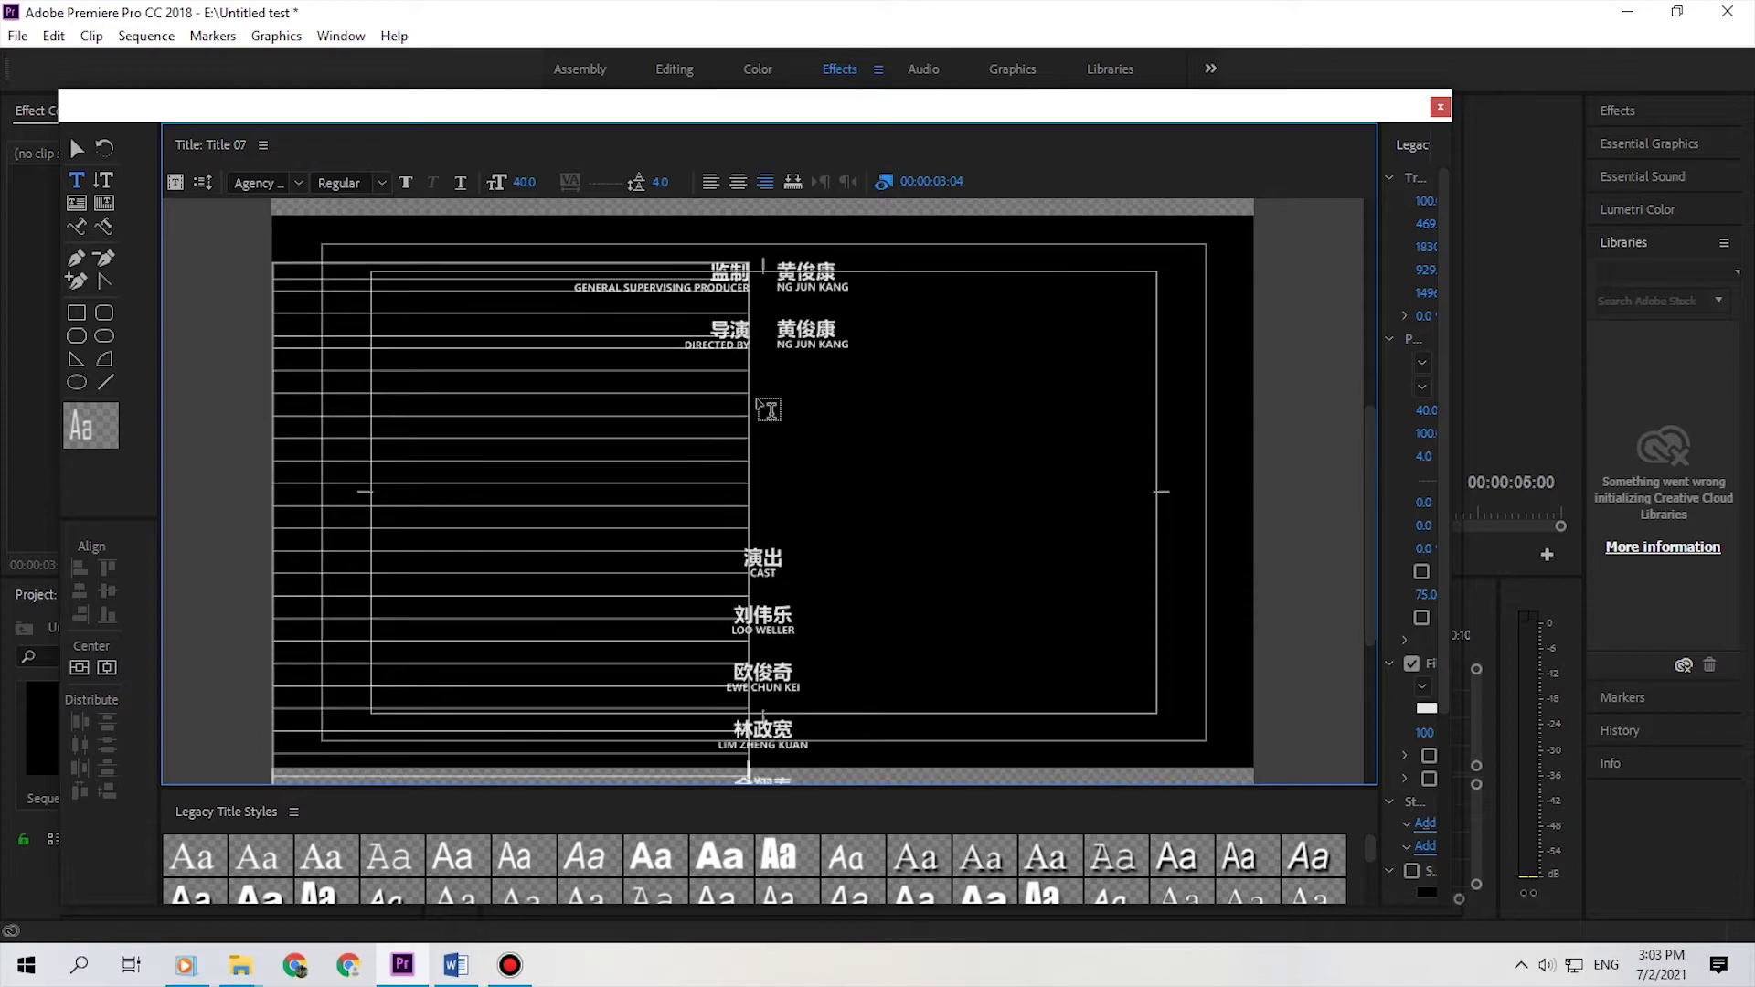
pyautogui.moveTo(1369, 448); pyautogui.dragTo(1371, 568)
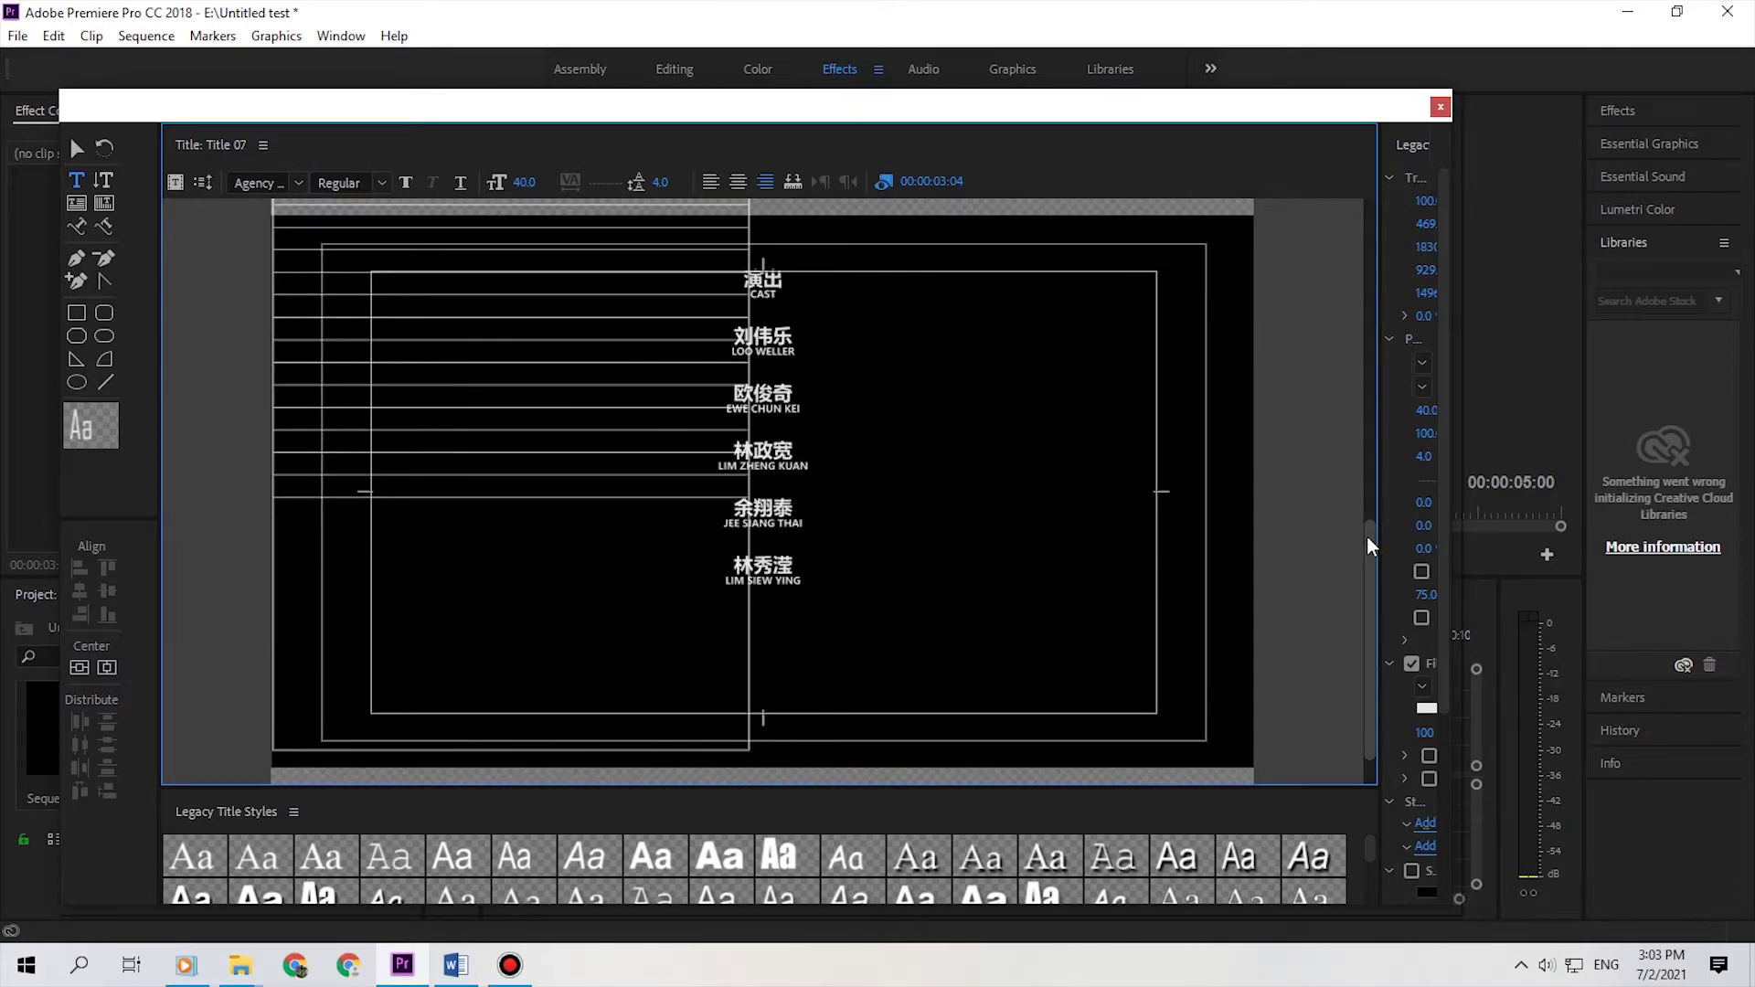
pyautogui.click(847, 493)
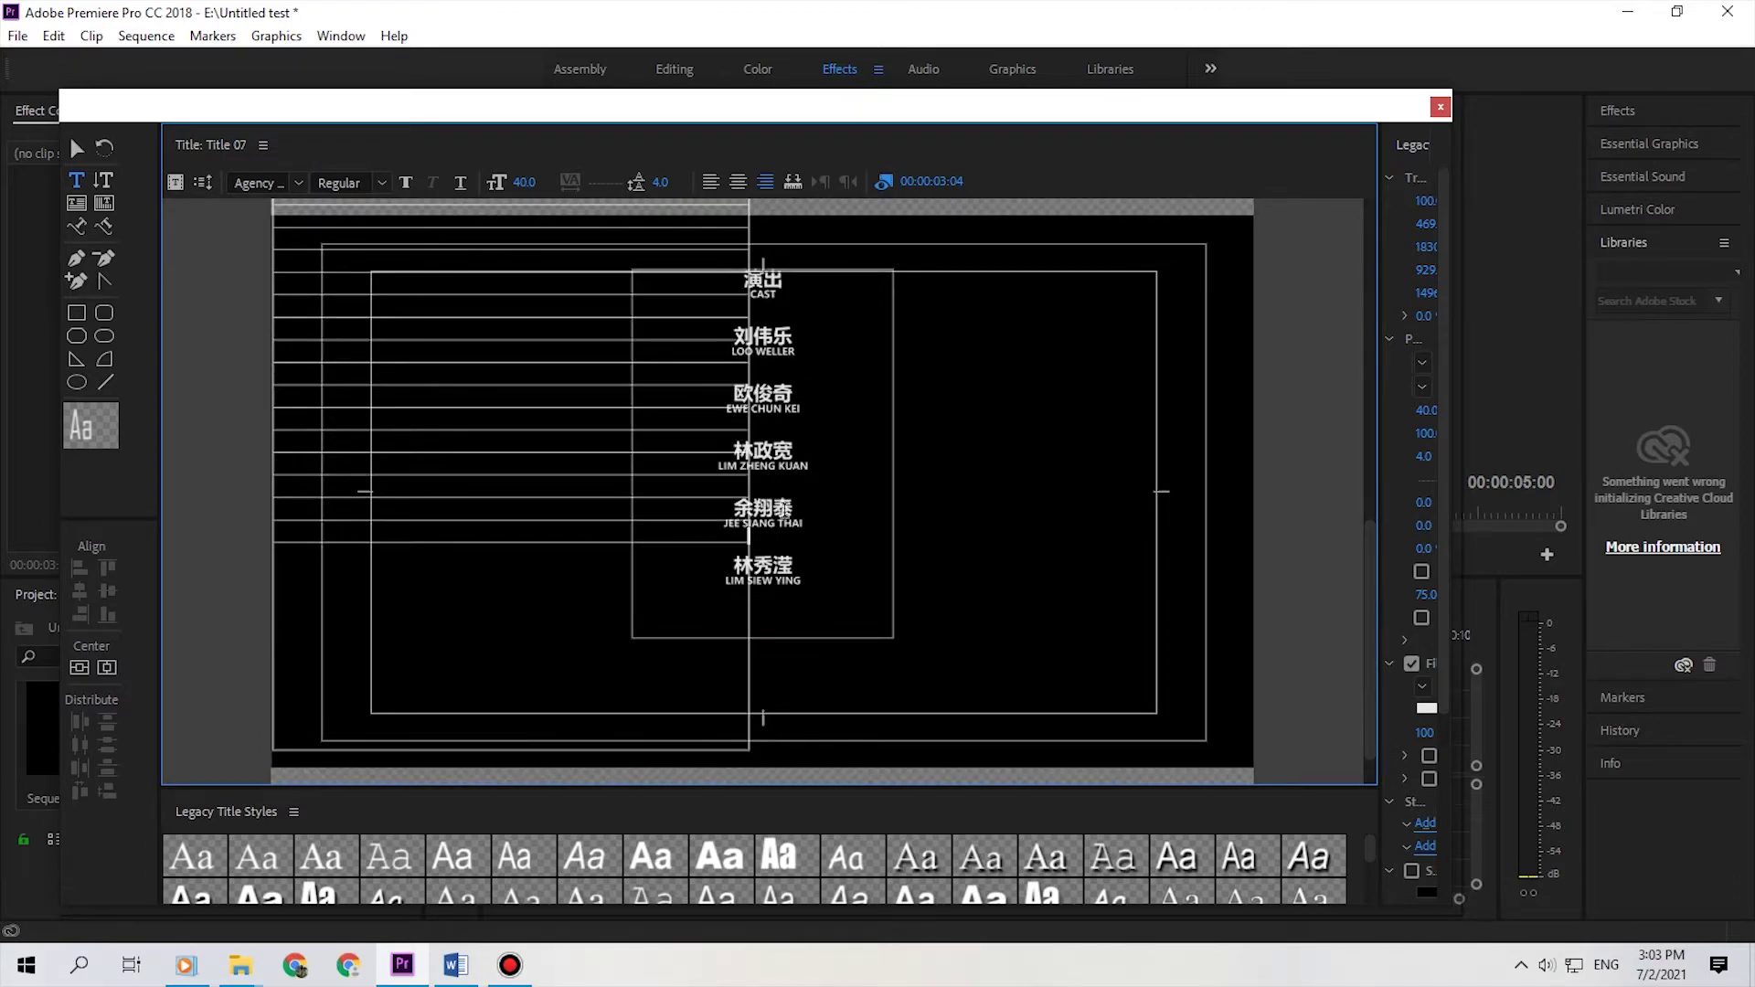
pyautogui.click(990, 586)
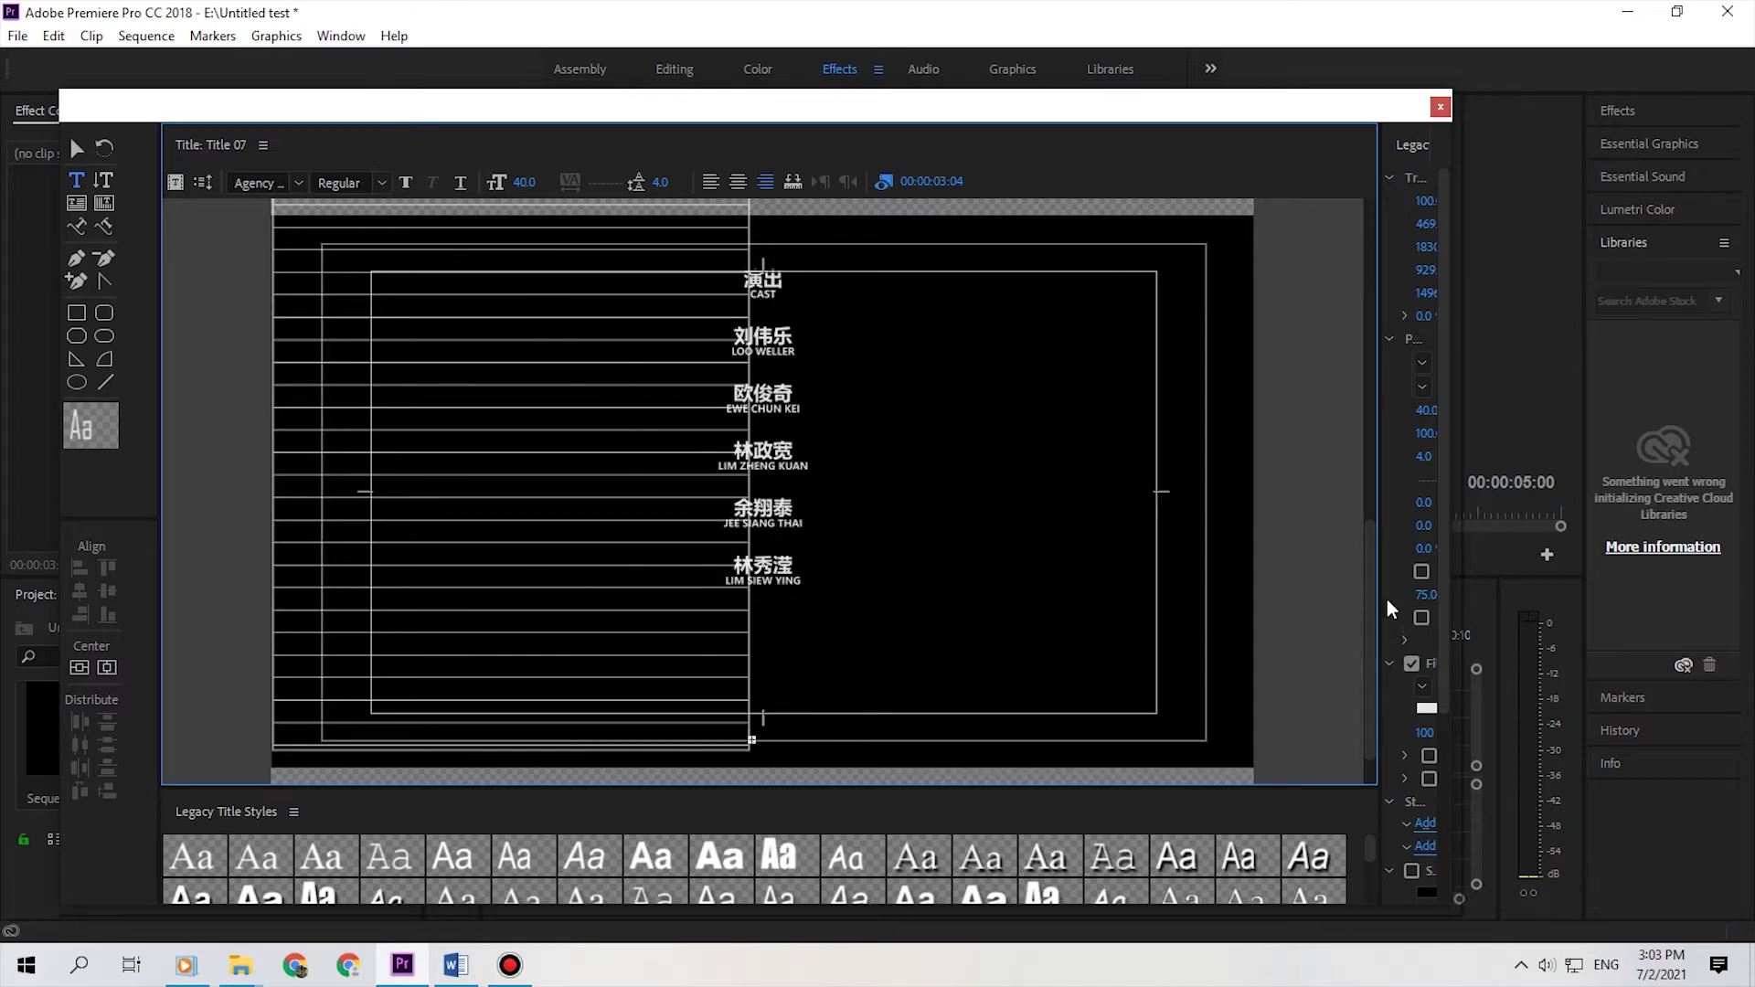
pyautogui.click(863, 570)
pyautogui.click(77, 148)
pyautogui.click(692, 629)
pyautogui.click(766, 632)
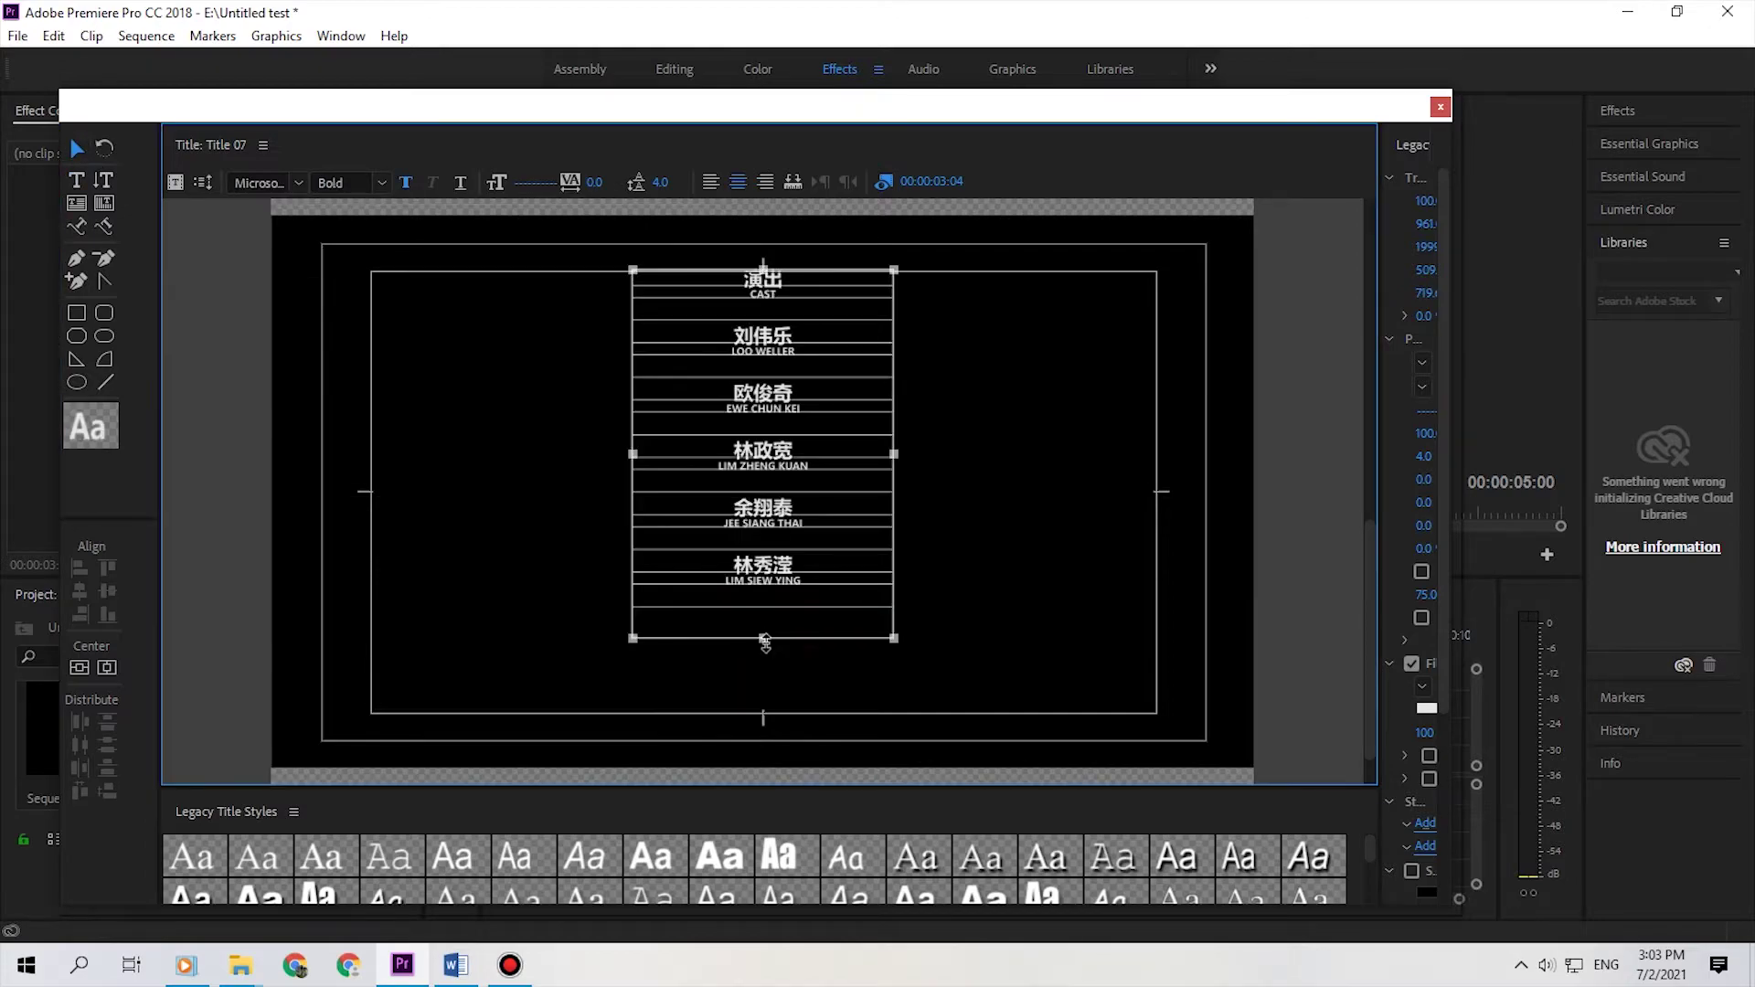
pyautogui.moveTo(765, 734); pyautogui.dragTo(752, 818)
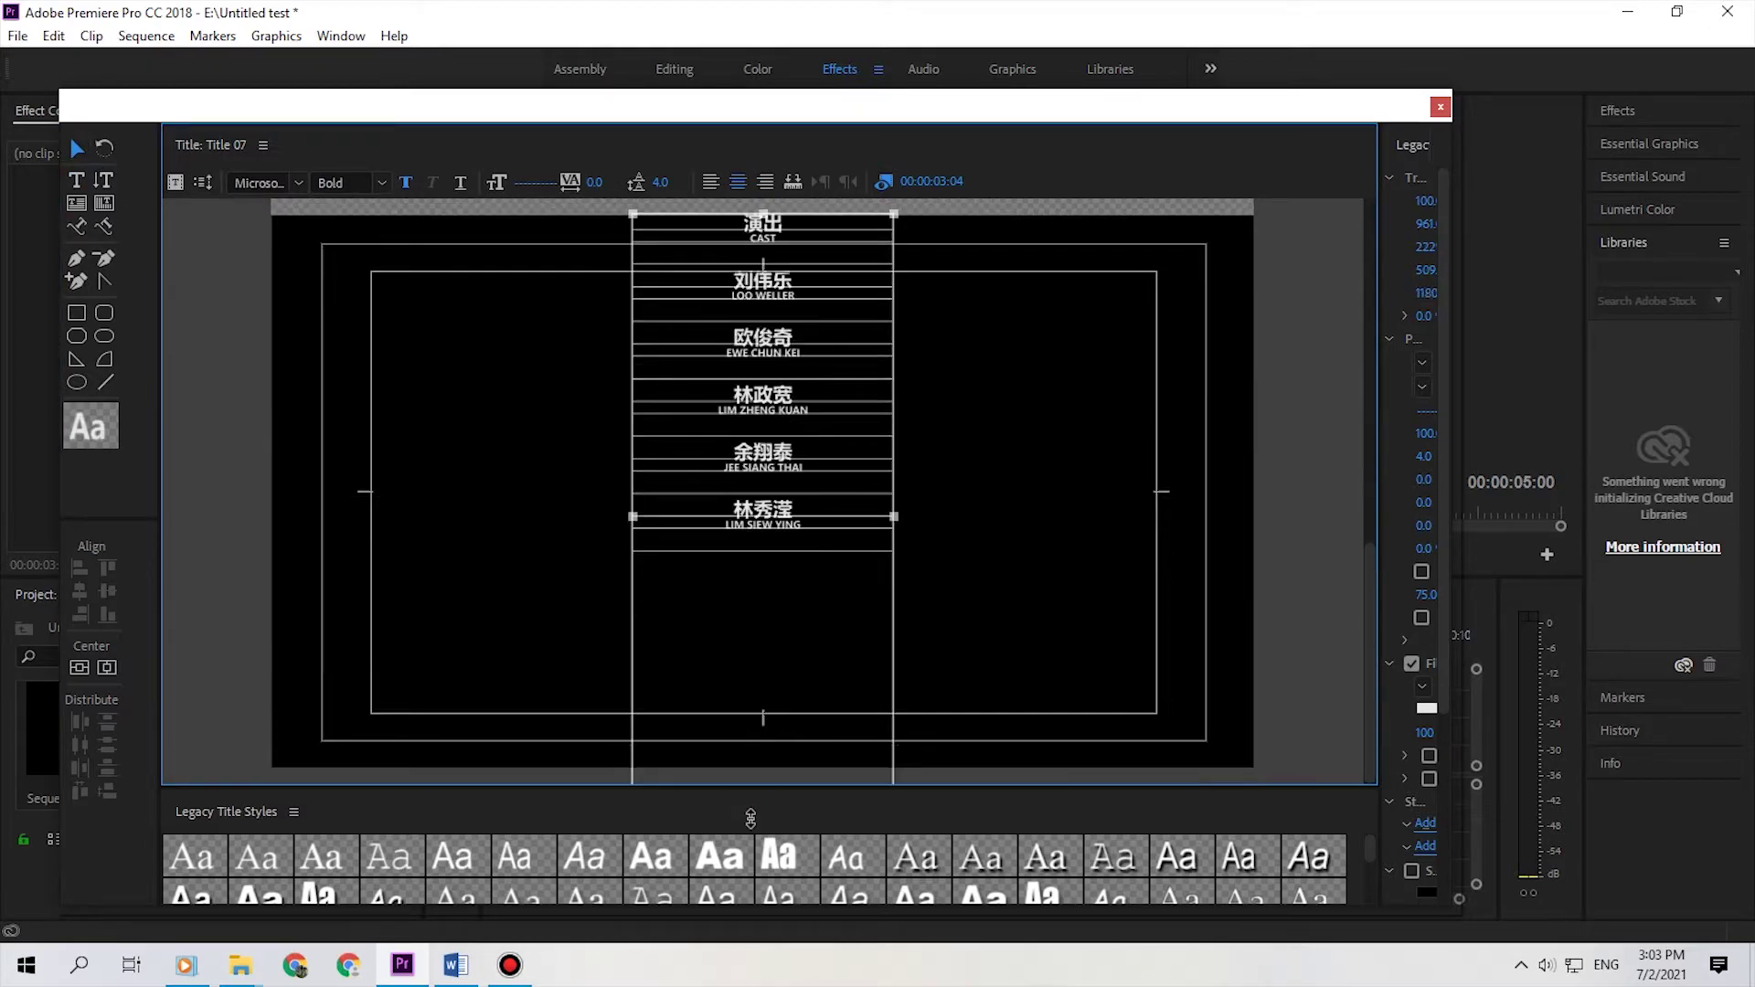
# Step: Copy the two-line 主创人员 PRINCIPAL CREW heading from Word's Principal Crew page
pyautogui.click(455, 965)
pyautogui.scroll(-15, 1265, 556)
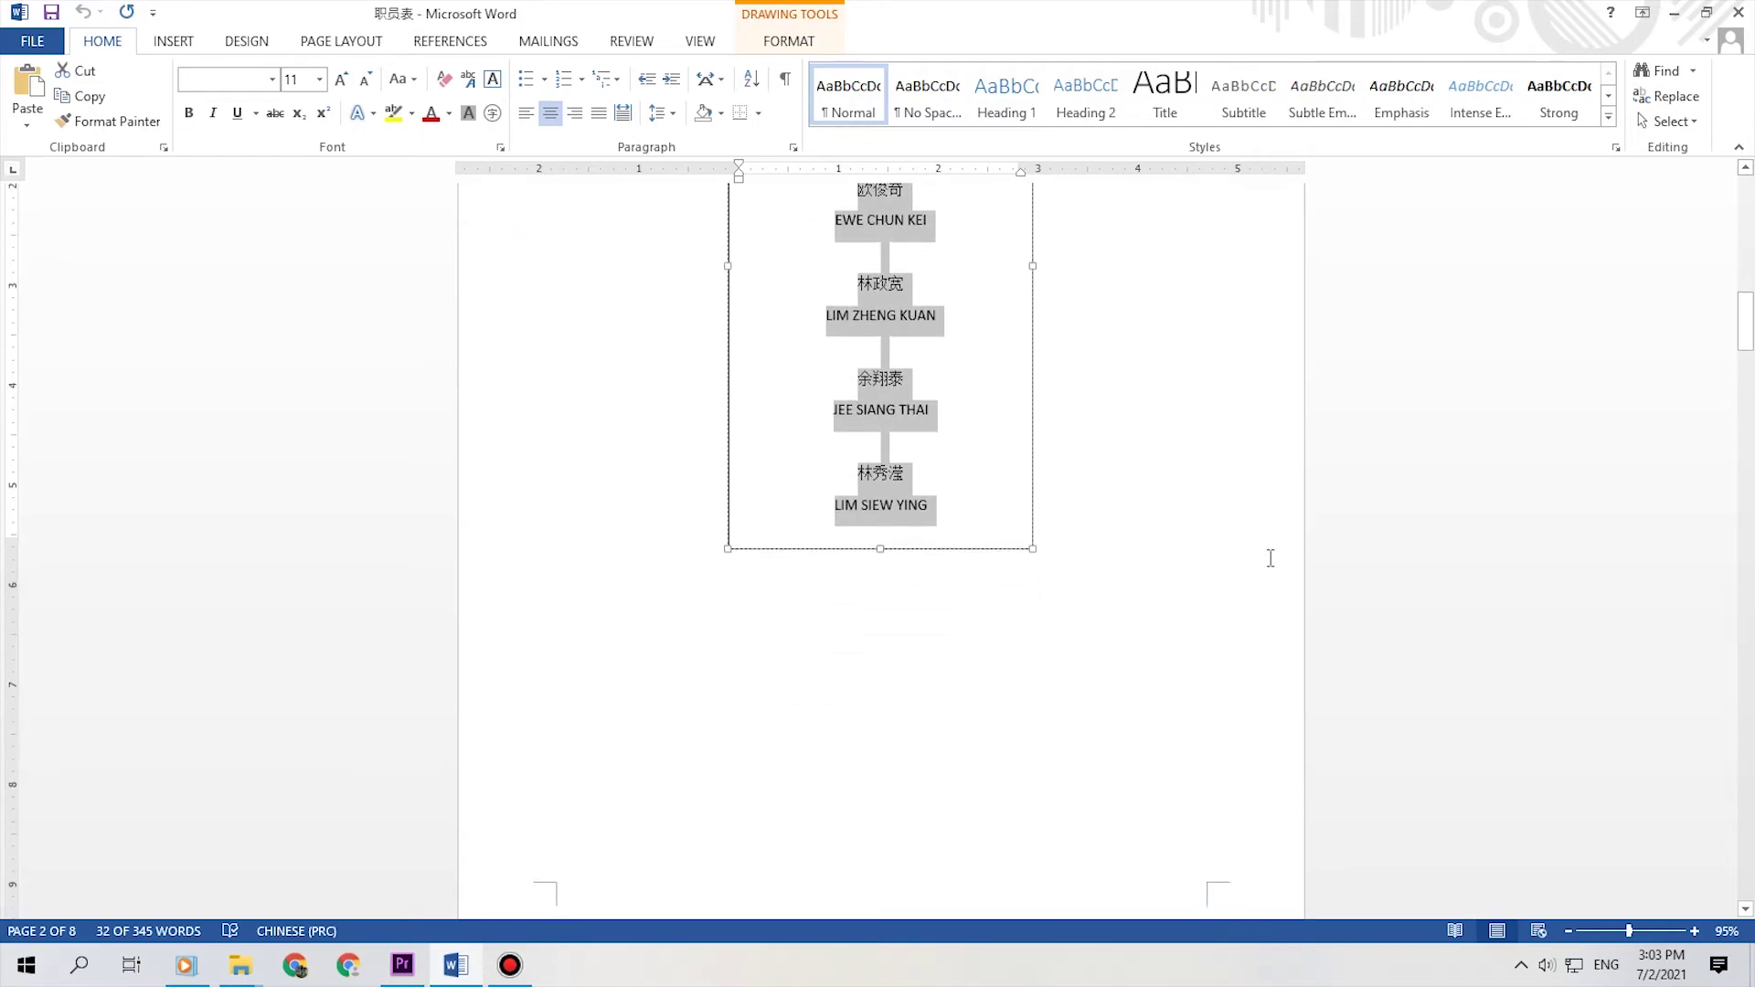
pyautogui.scroll(-2, 1270, 557)
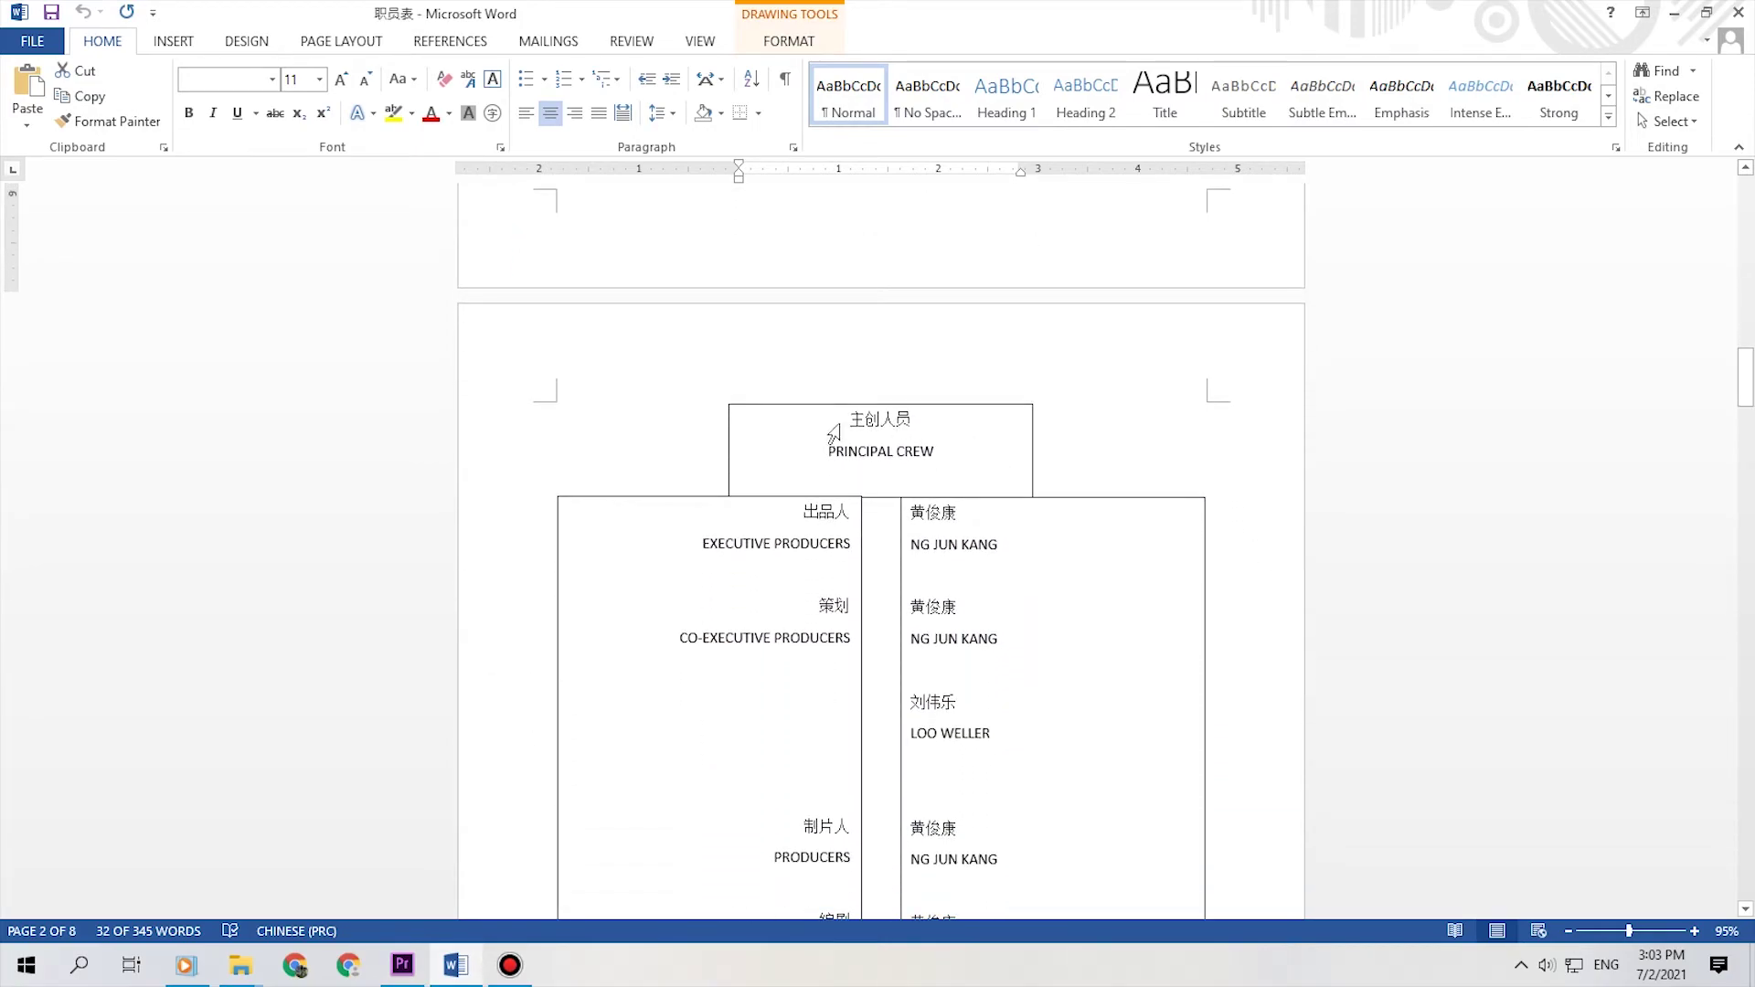
pyautogui.moveTo(850, 413); pyautogui.dragTo(941, 461)
pyautogui.hotkey('ctrl', 'c')
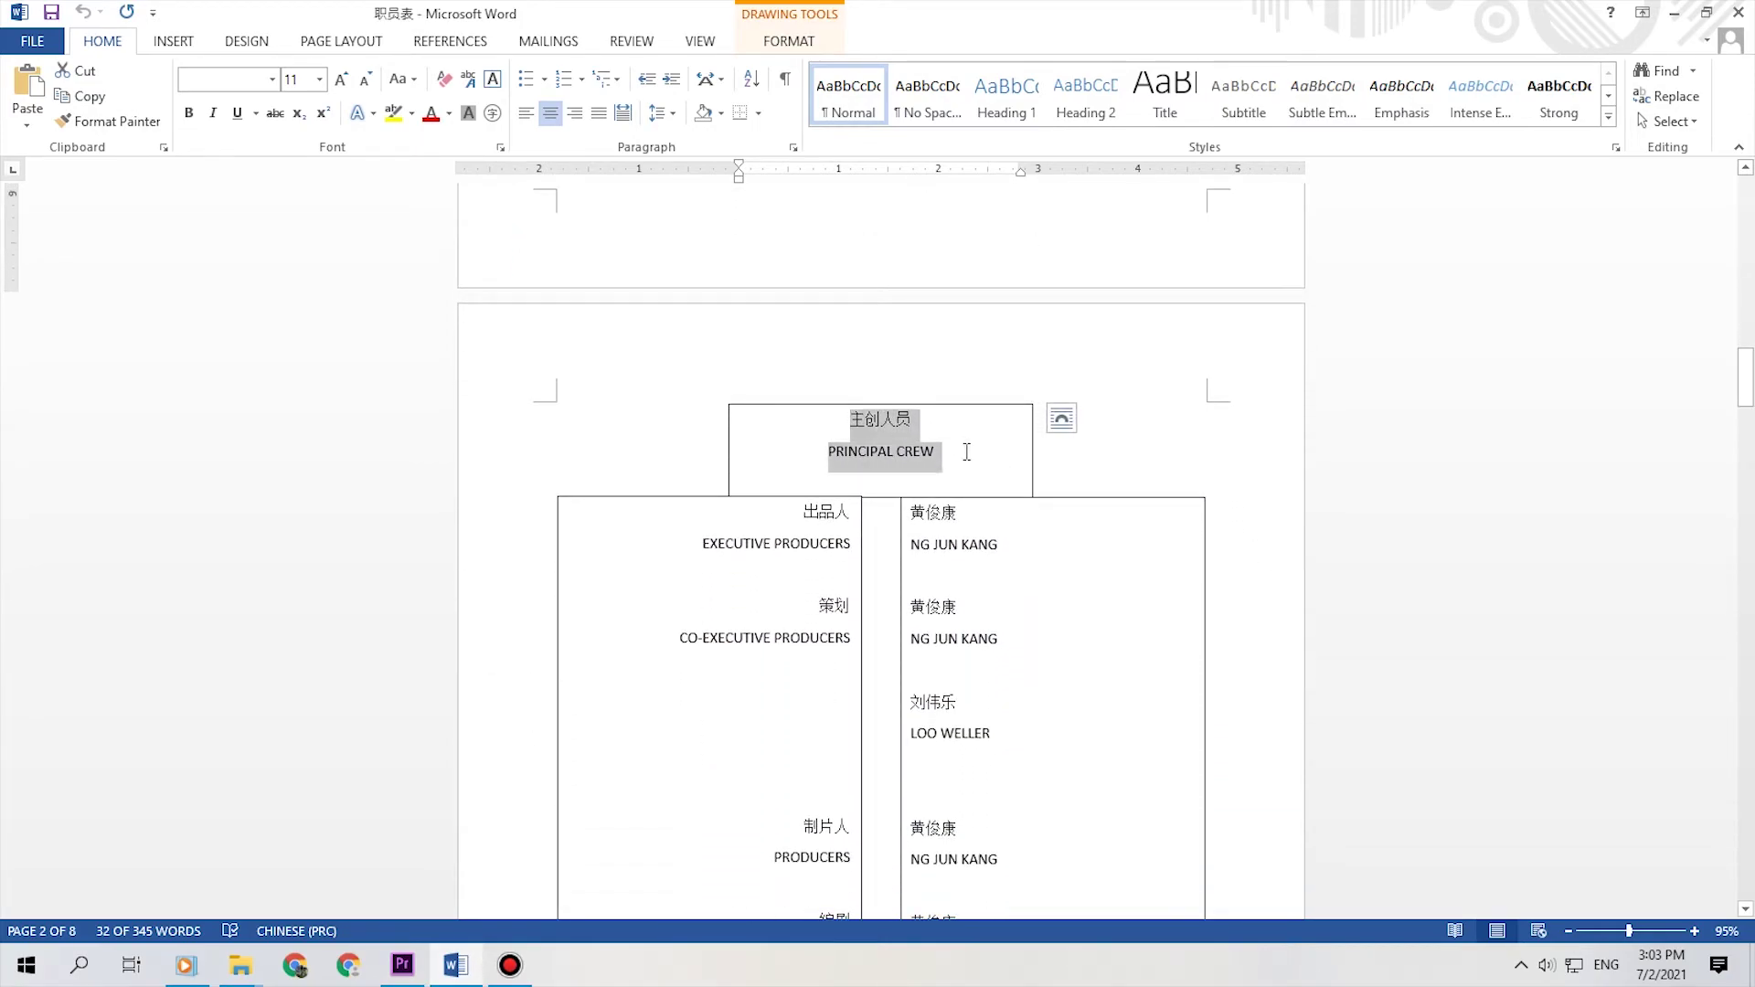
pyautogui.click(402, 964)
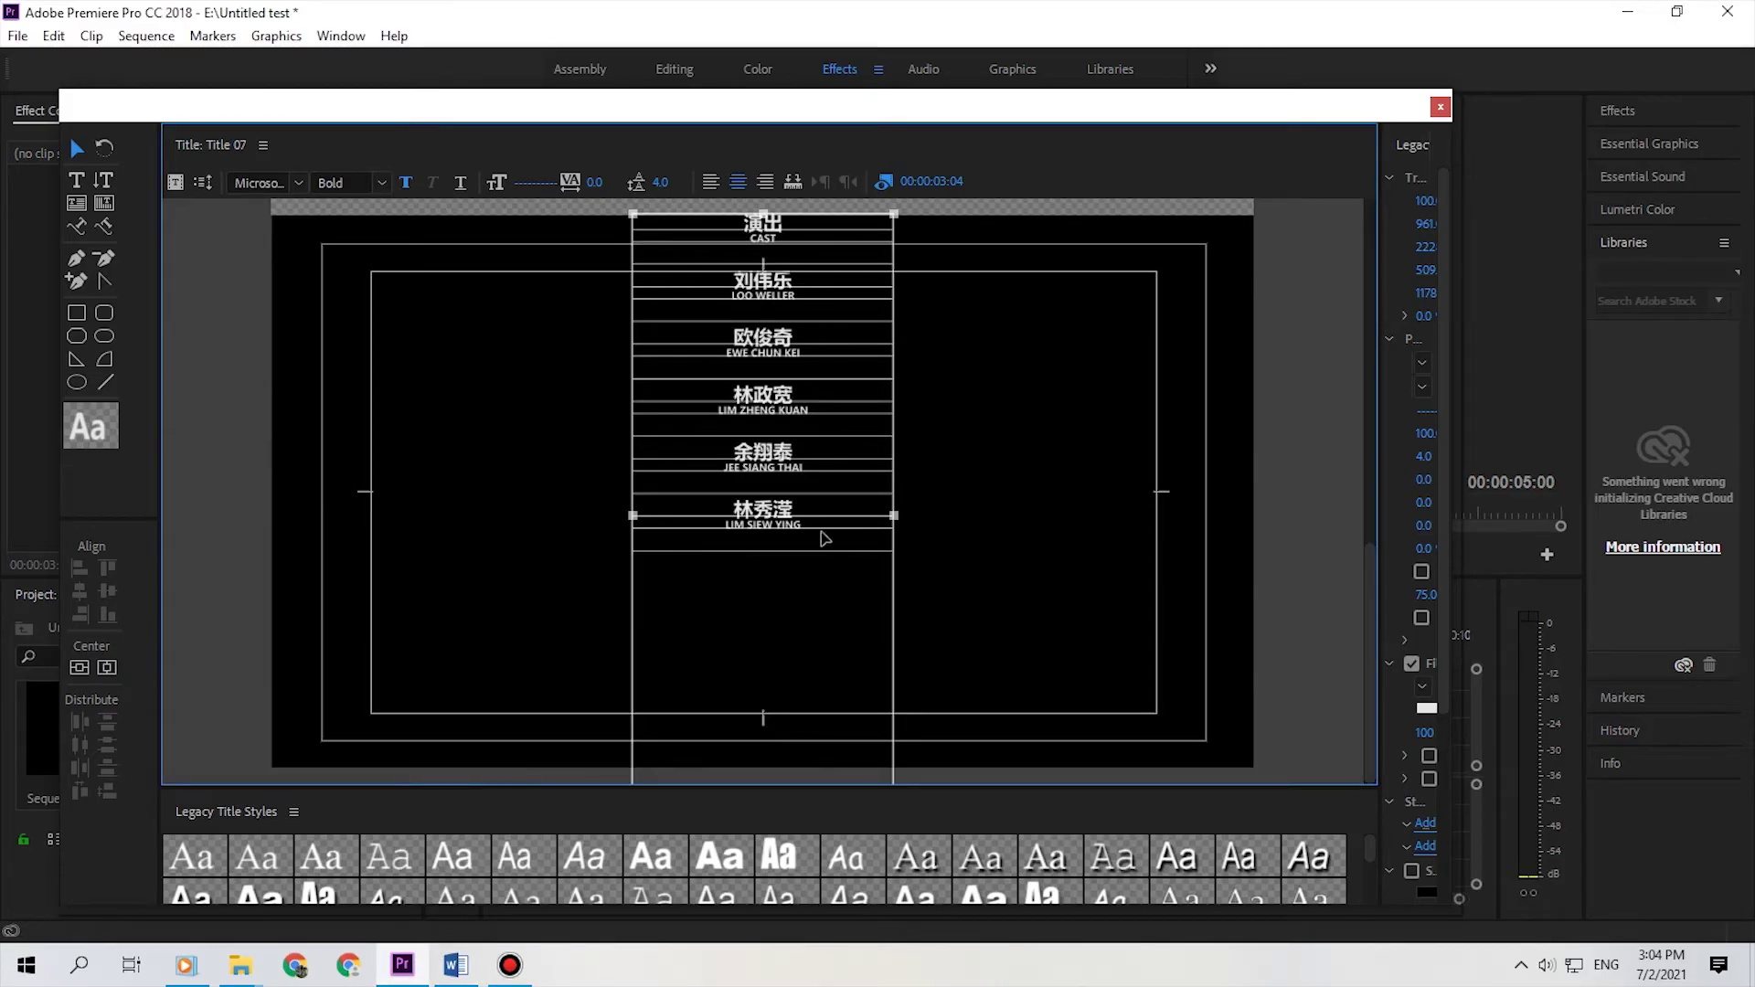
pyautogui.click(80, 177)
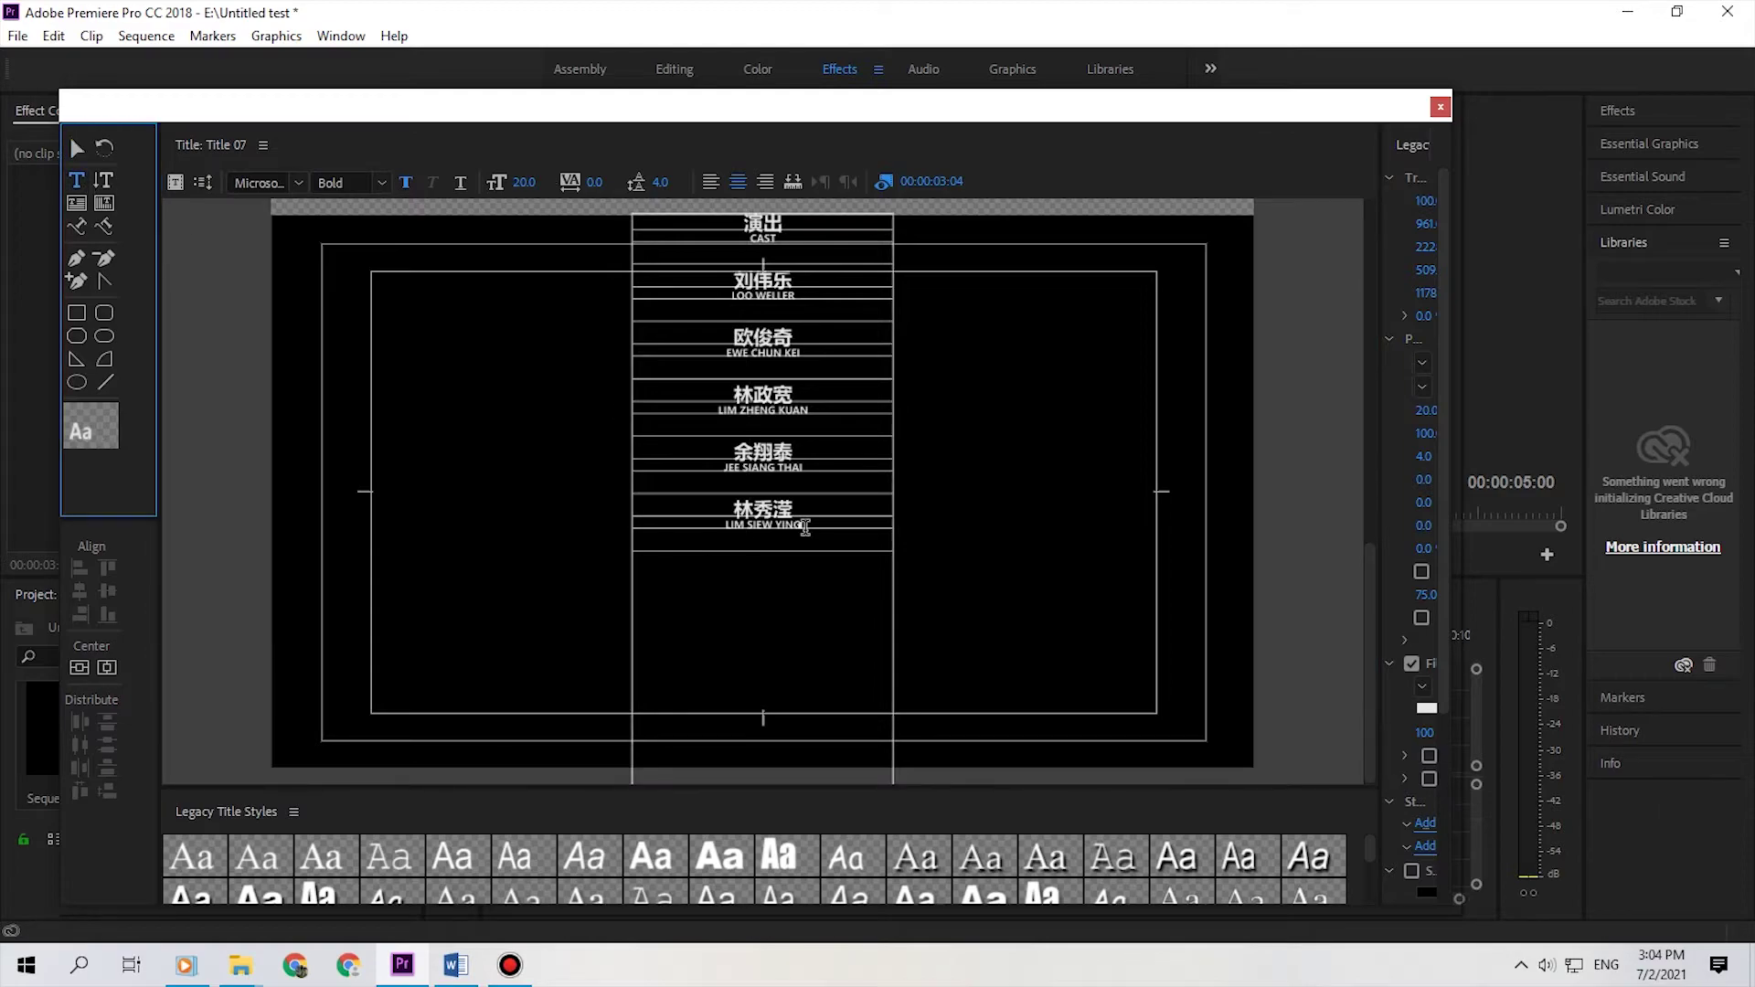
pyautogui.click(822, 518)
pyautogui.press('Return')
pyautogui.press('Return')
pyautogui.press('Return')
pyautogui.press('Return')
pyautogui.press('Return')
pyautogui.press('Return')
pyautogui.press('Return')
pyautogui.hotkey('ctrl', 'v')
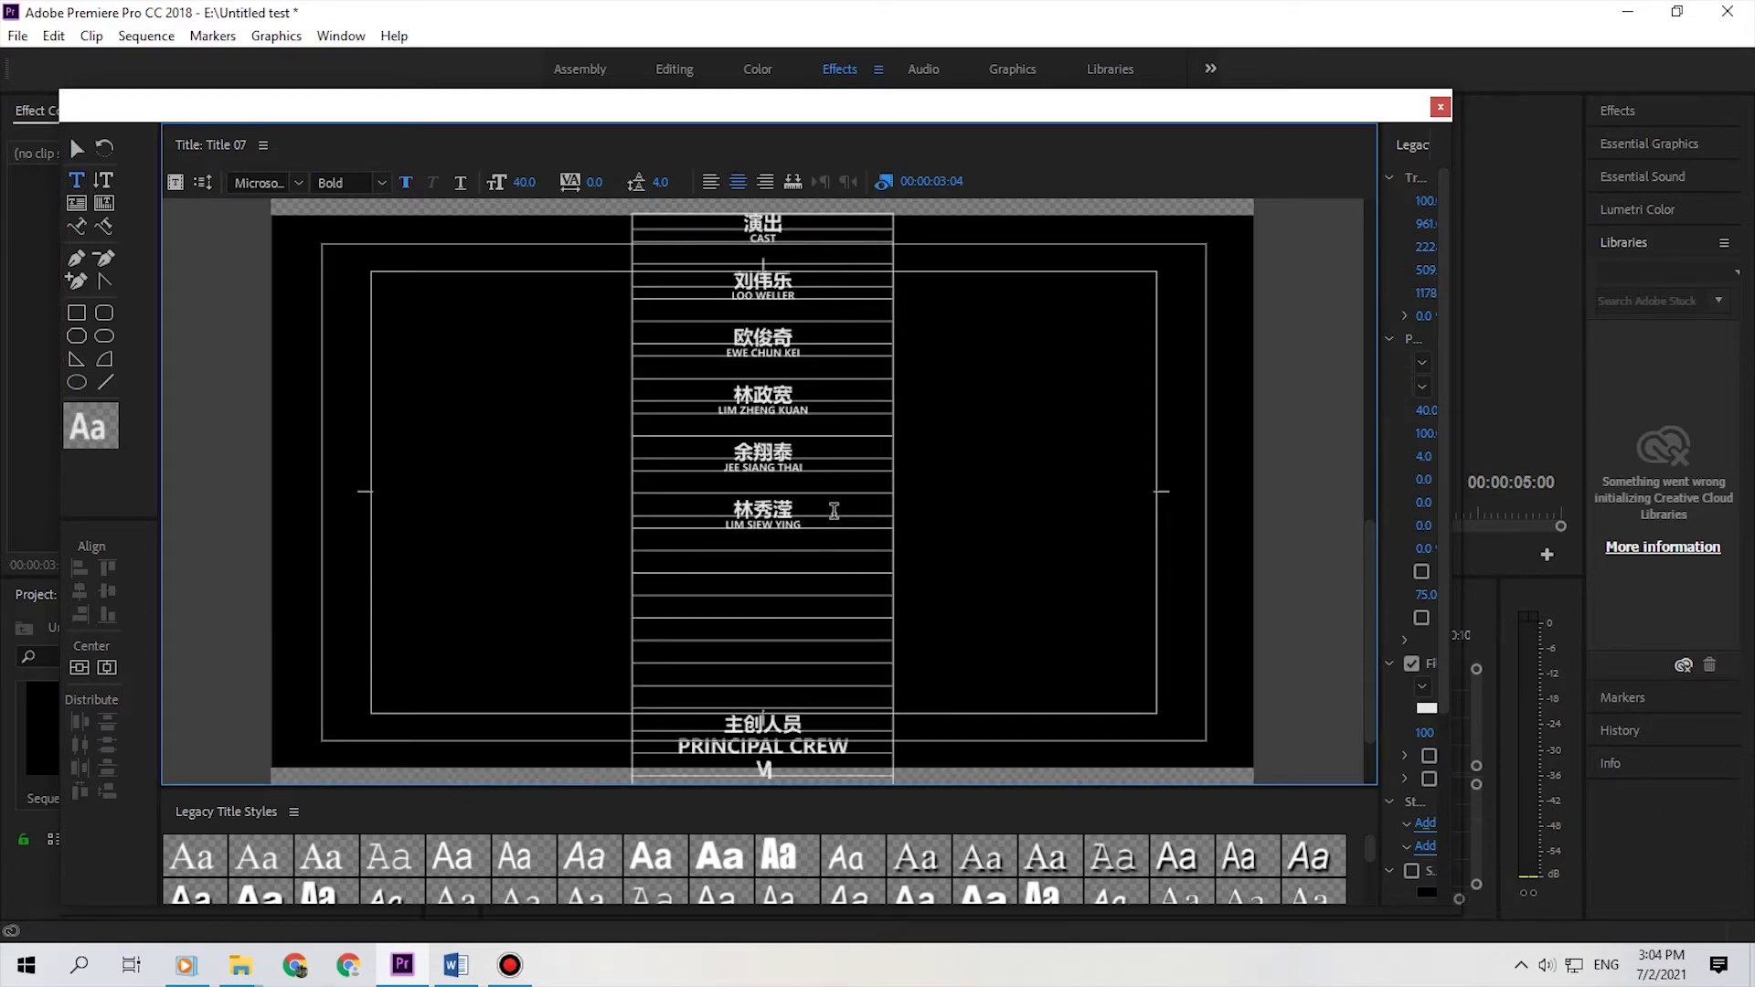
pyautogui.press('BackSpace')
pyautogui.moveTo(868, 742); pyautogui.dragTo(676, 746)
pyautogui.click(528, 183)
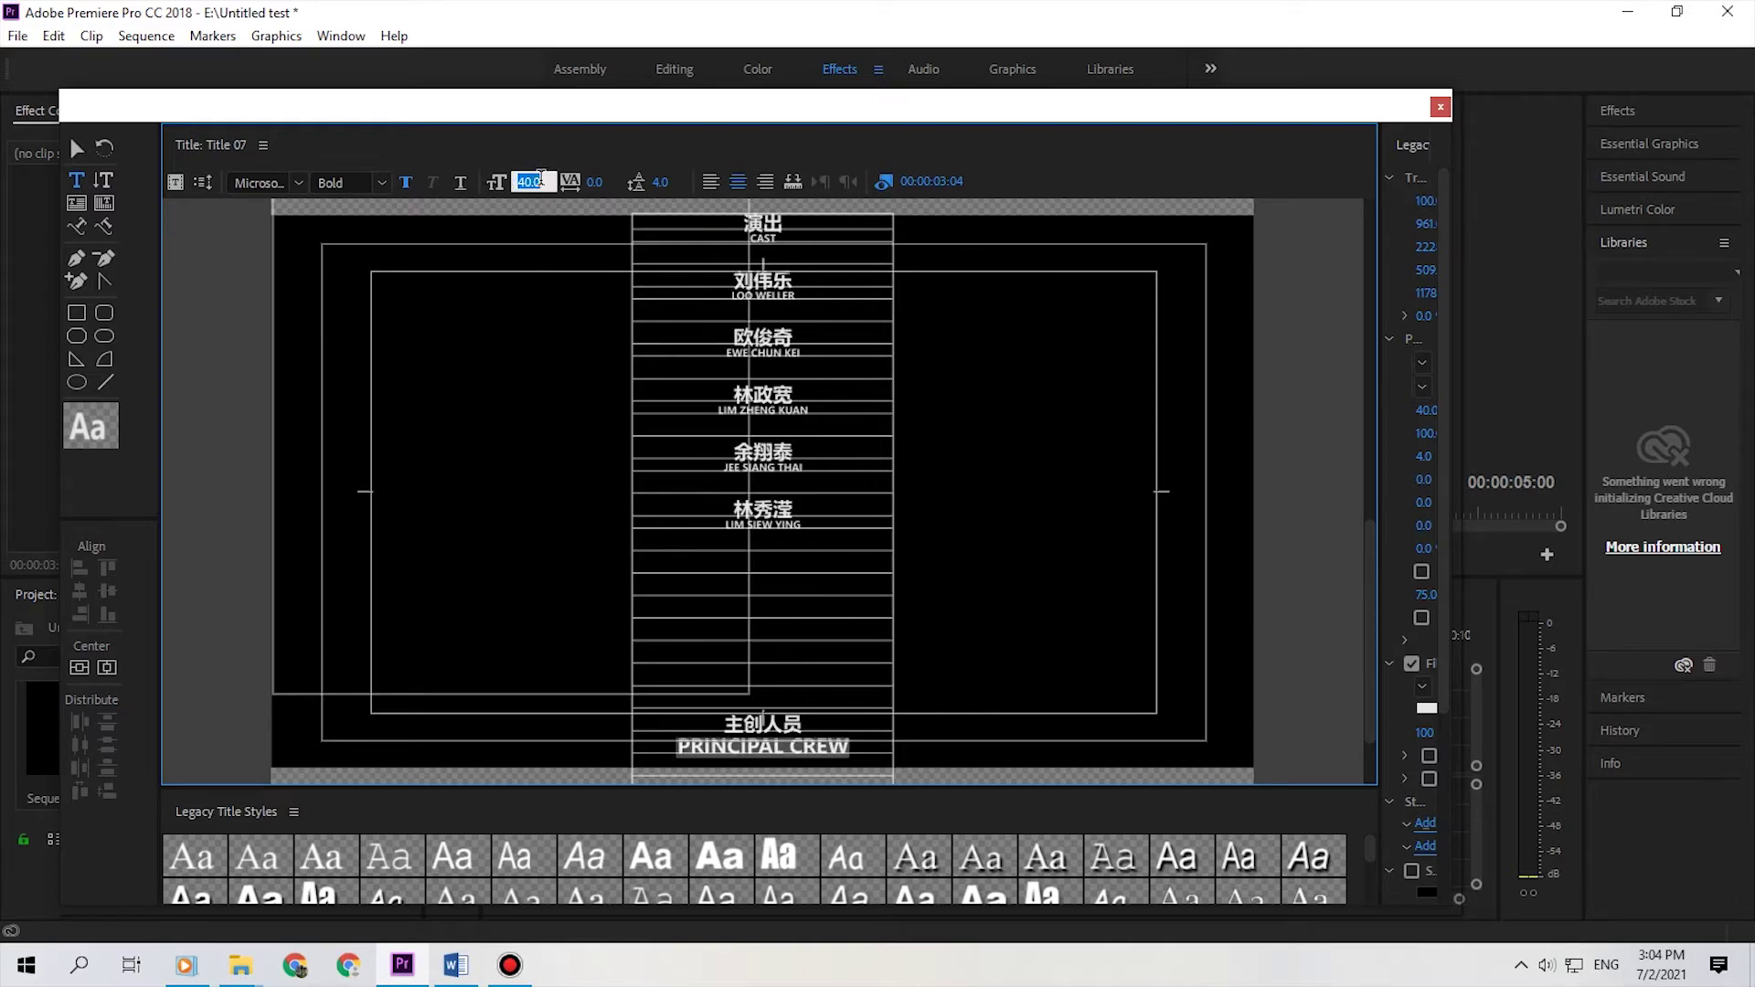
pyautogui.write('20')
pyautogui.press('Return')
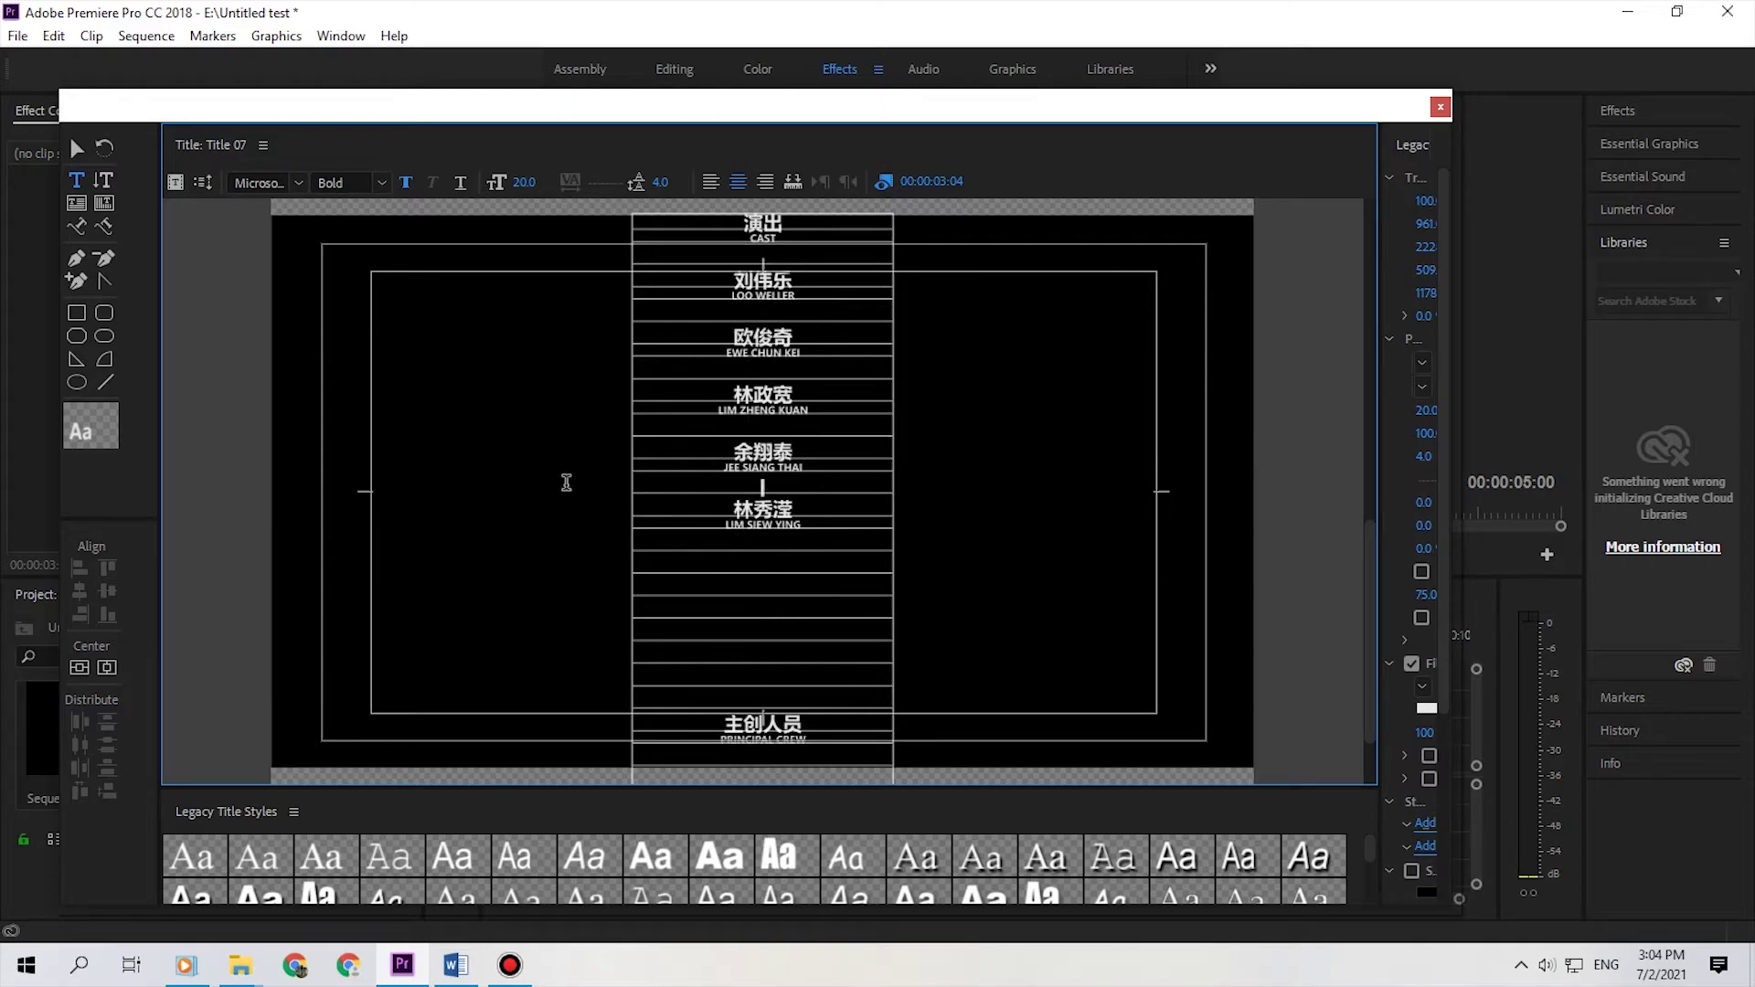
pyautogui.click(739, 545)
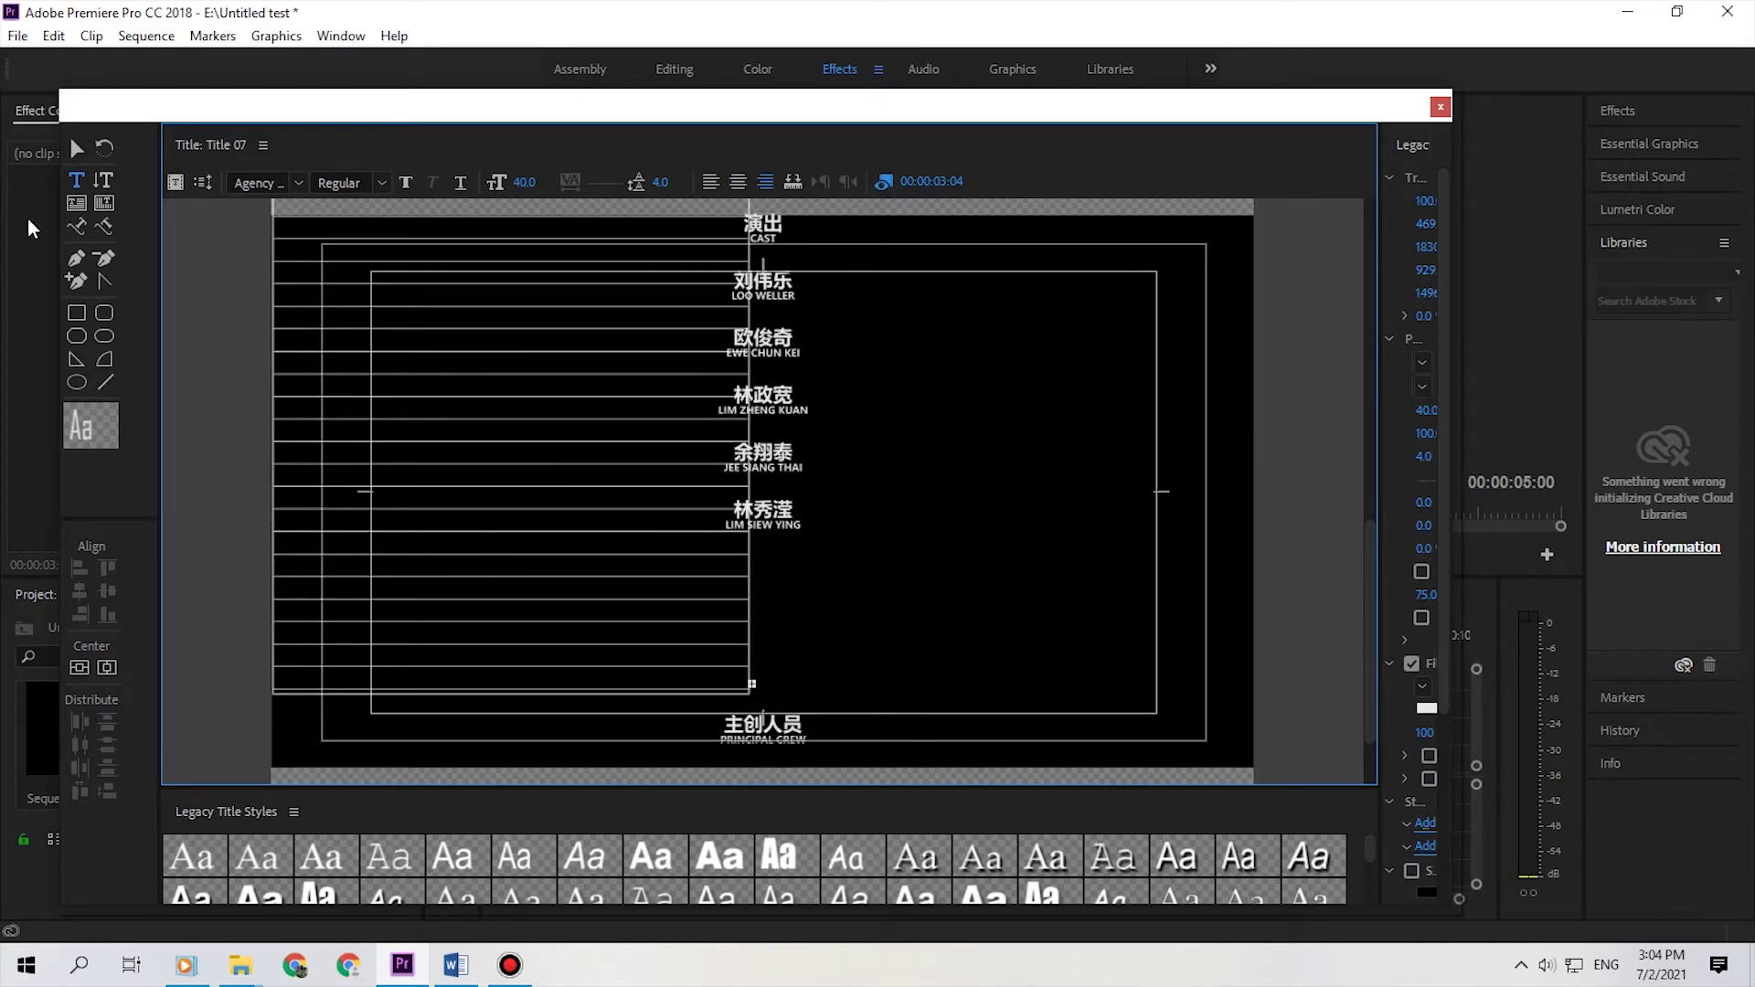
# Step: Extend the left role text box down to the bottom of the frame
pyautogui.click(75, 147)
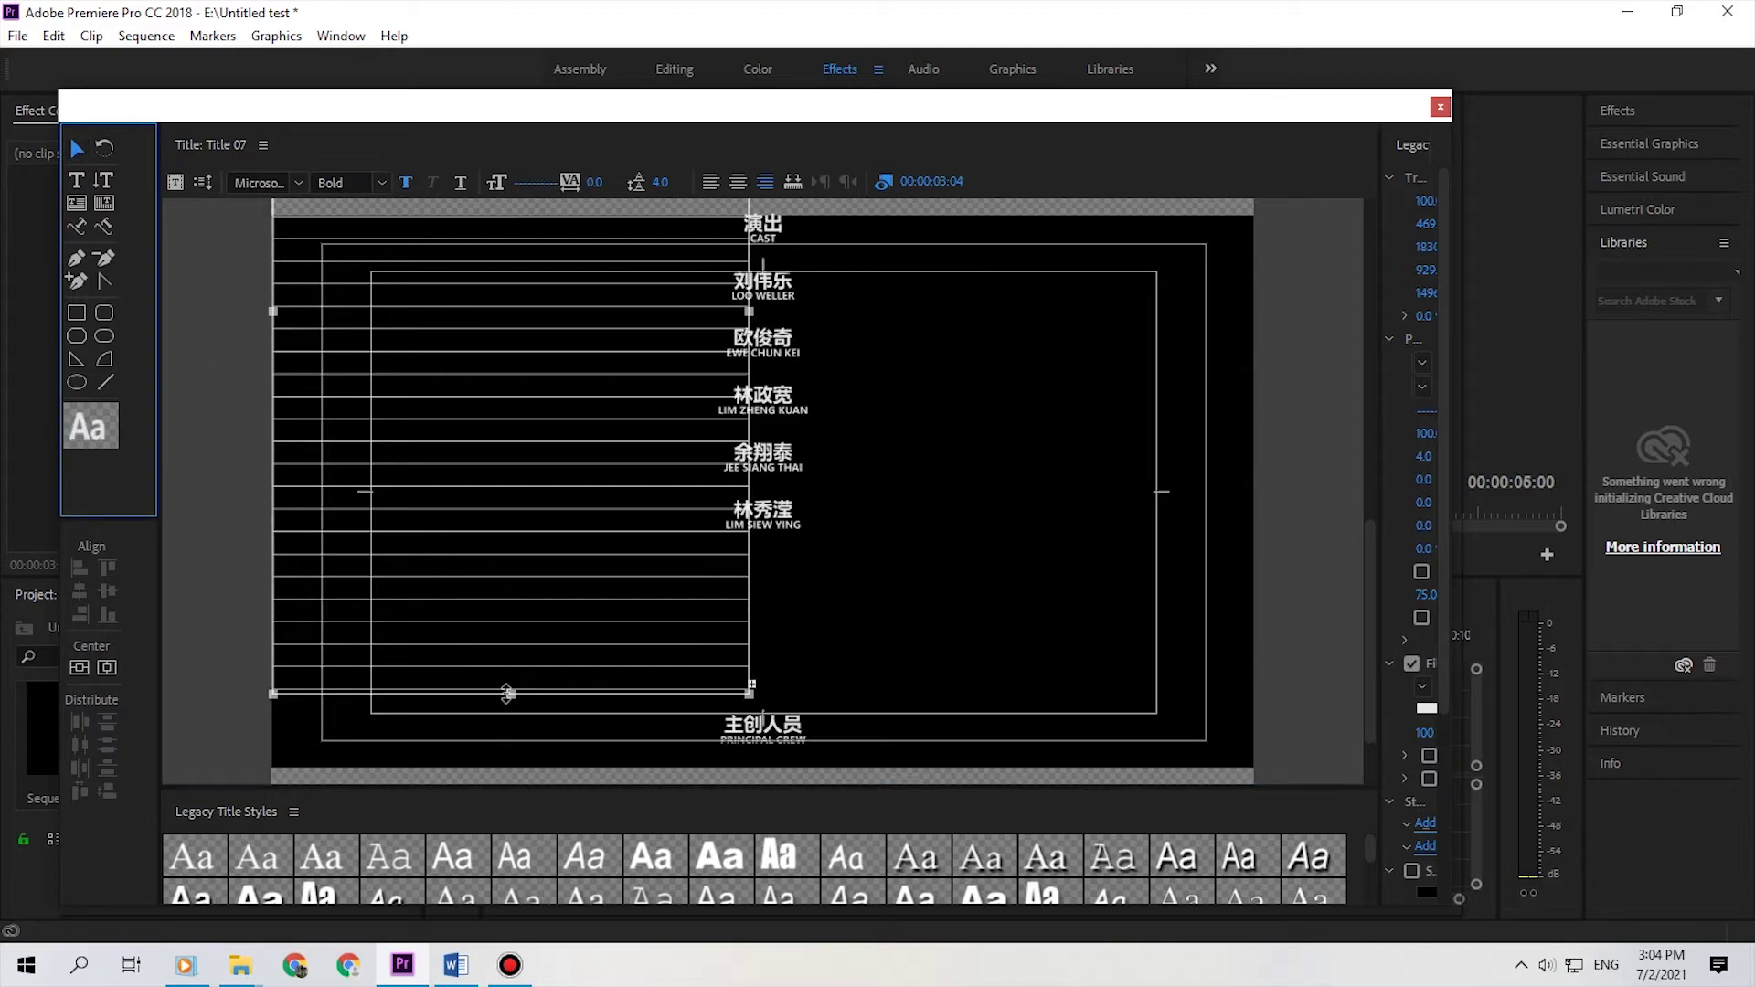
pyautogui.moveTo(509, 695); pyautogui.dragTo(514, 824)
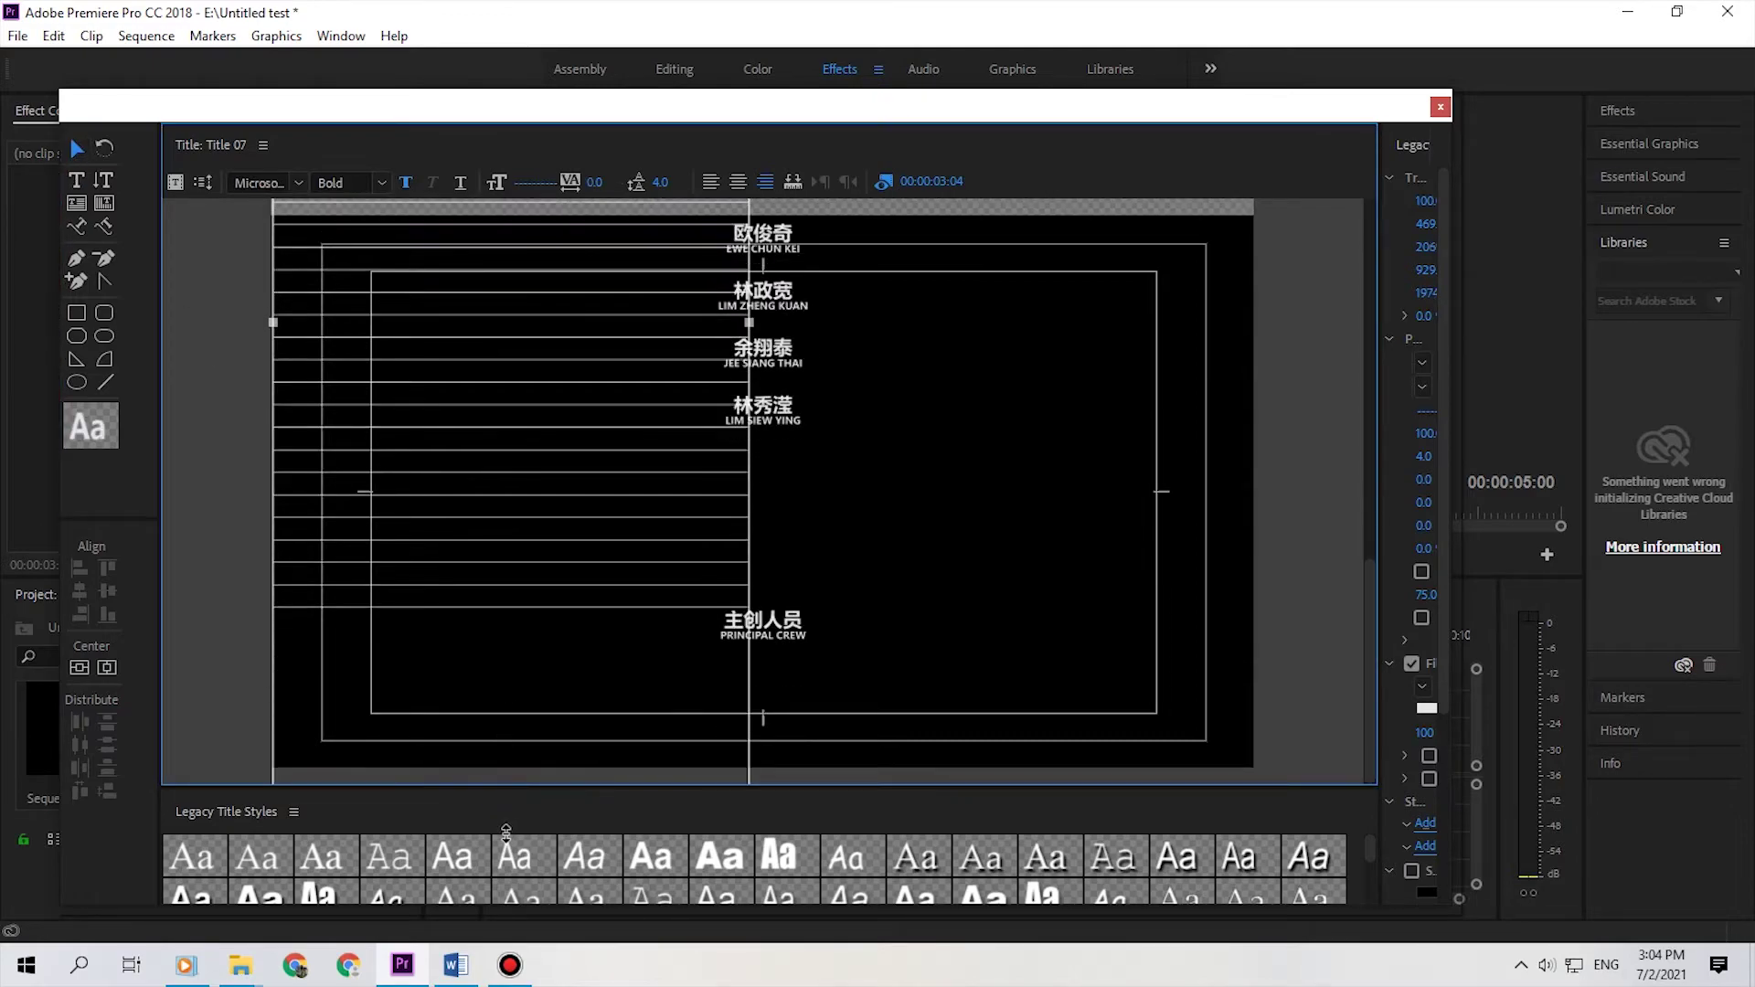
pyautogui.moveTo(916, 485); pyautogui.dragTo(869, 615)
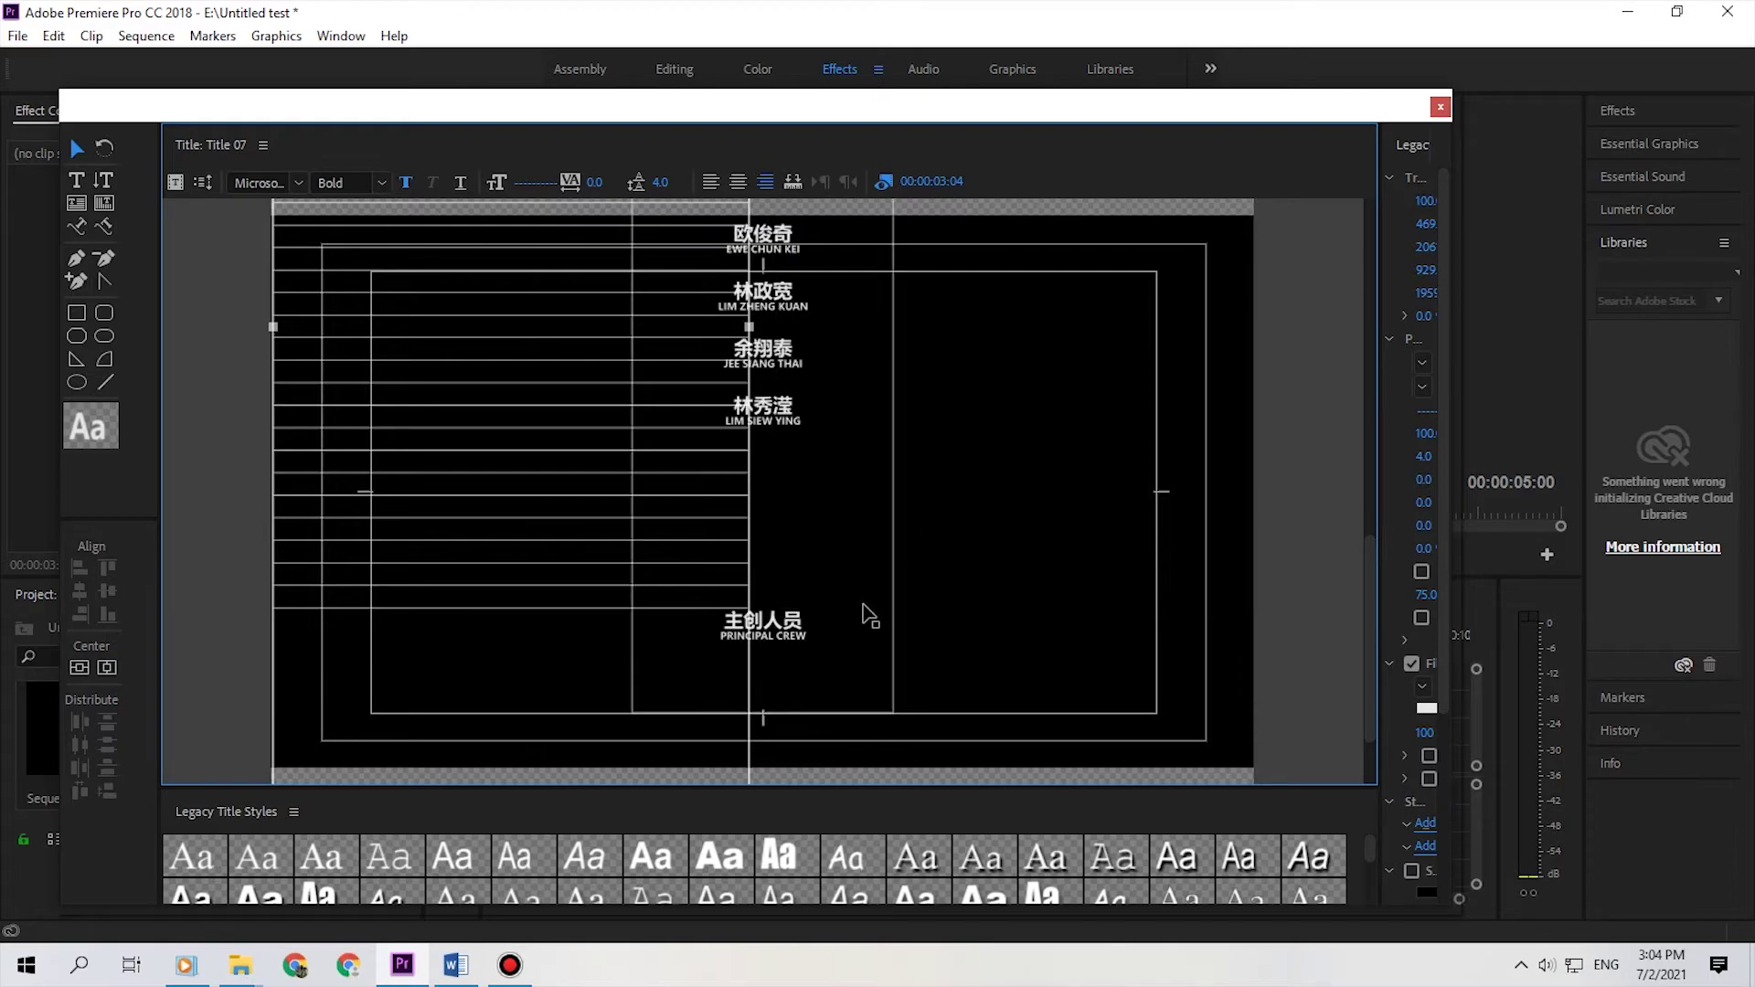
pyautogui.click(863, 613)
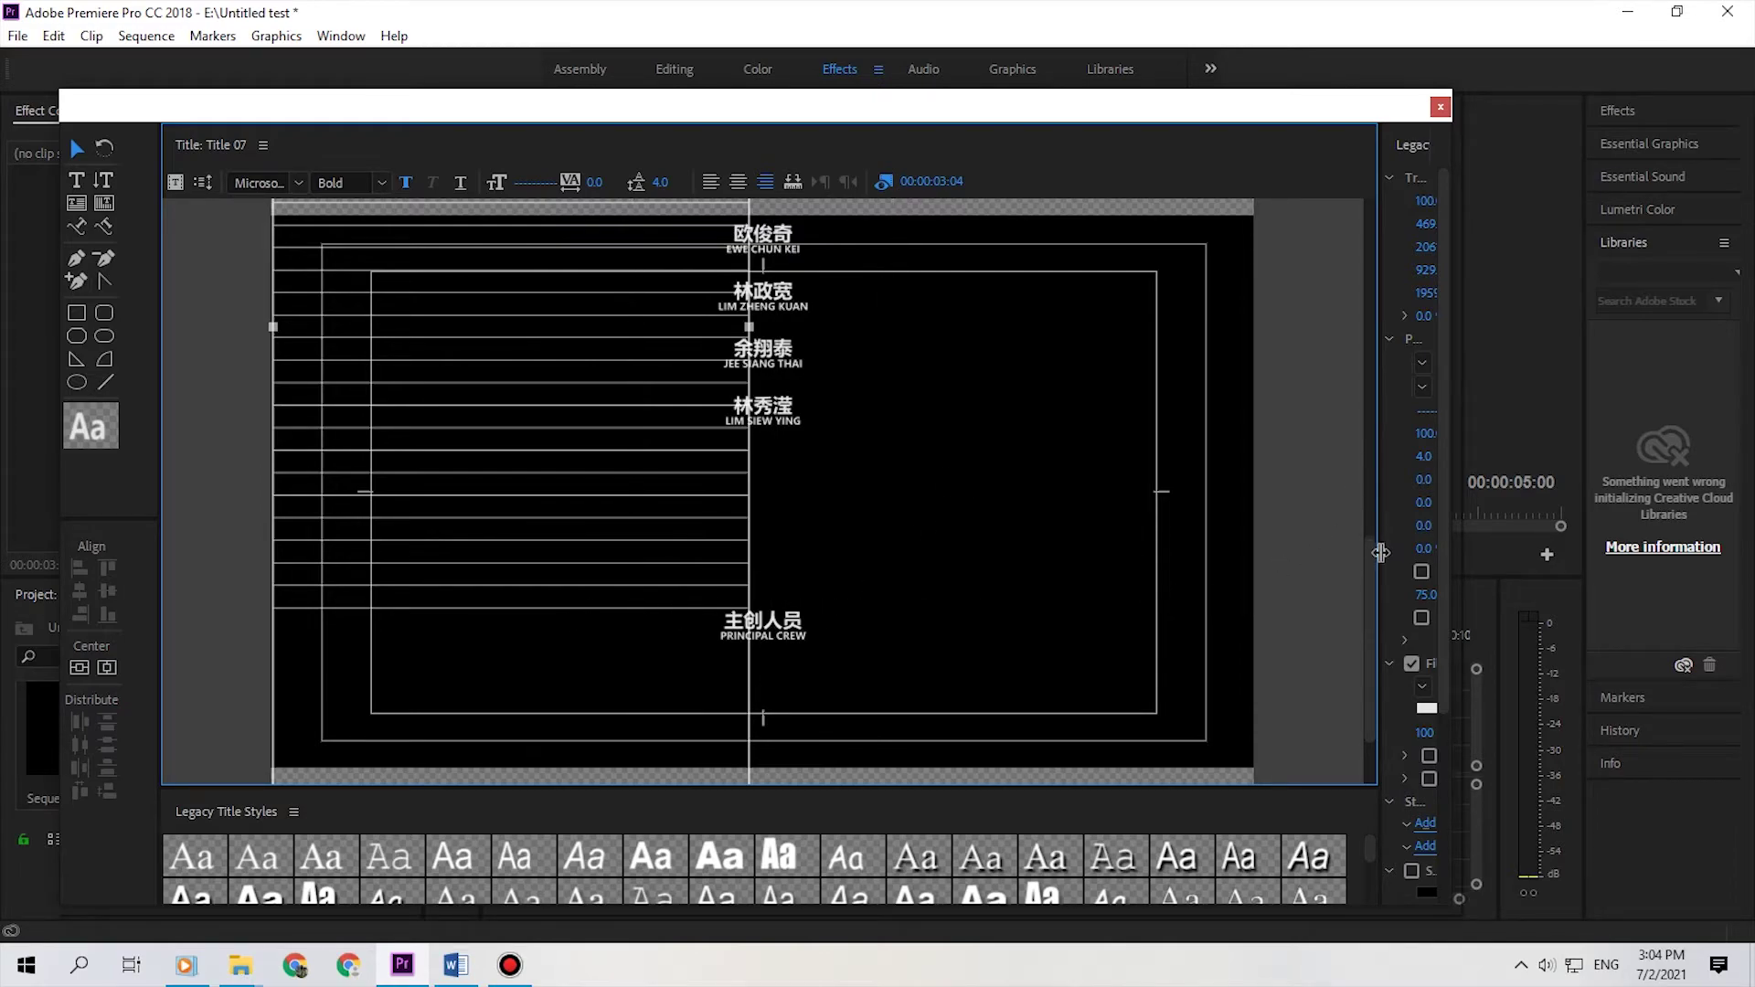
pyautogui.moveTo(1380, 552); pyautogui.dragTo(1369, 649)
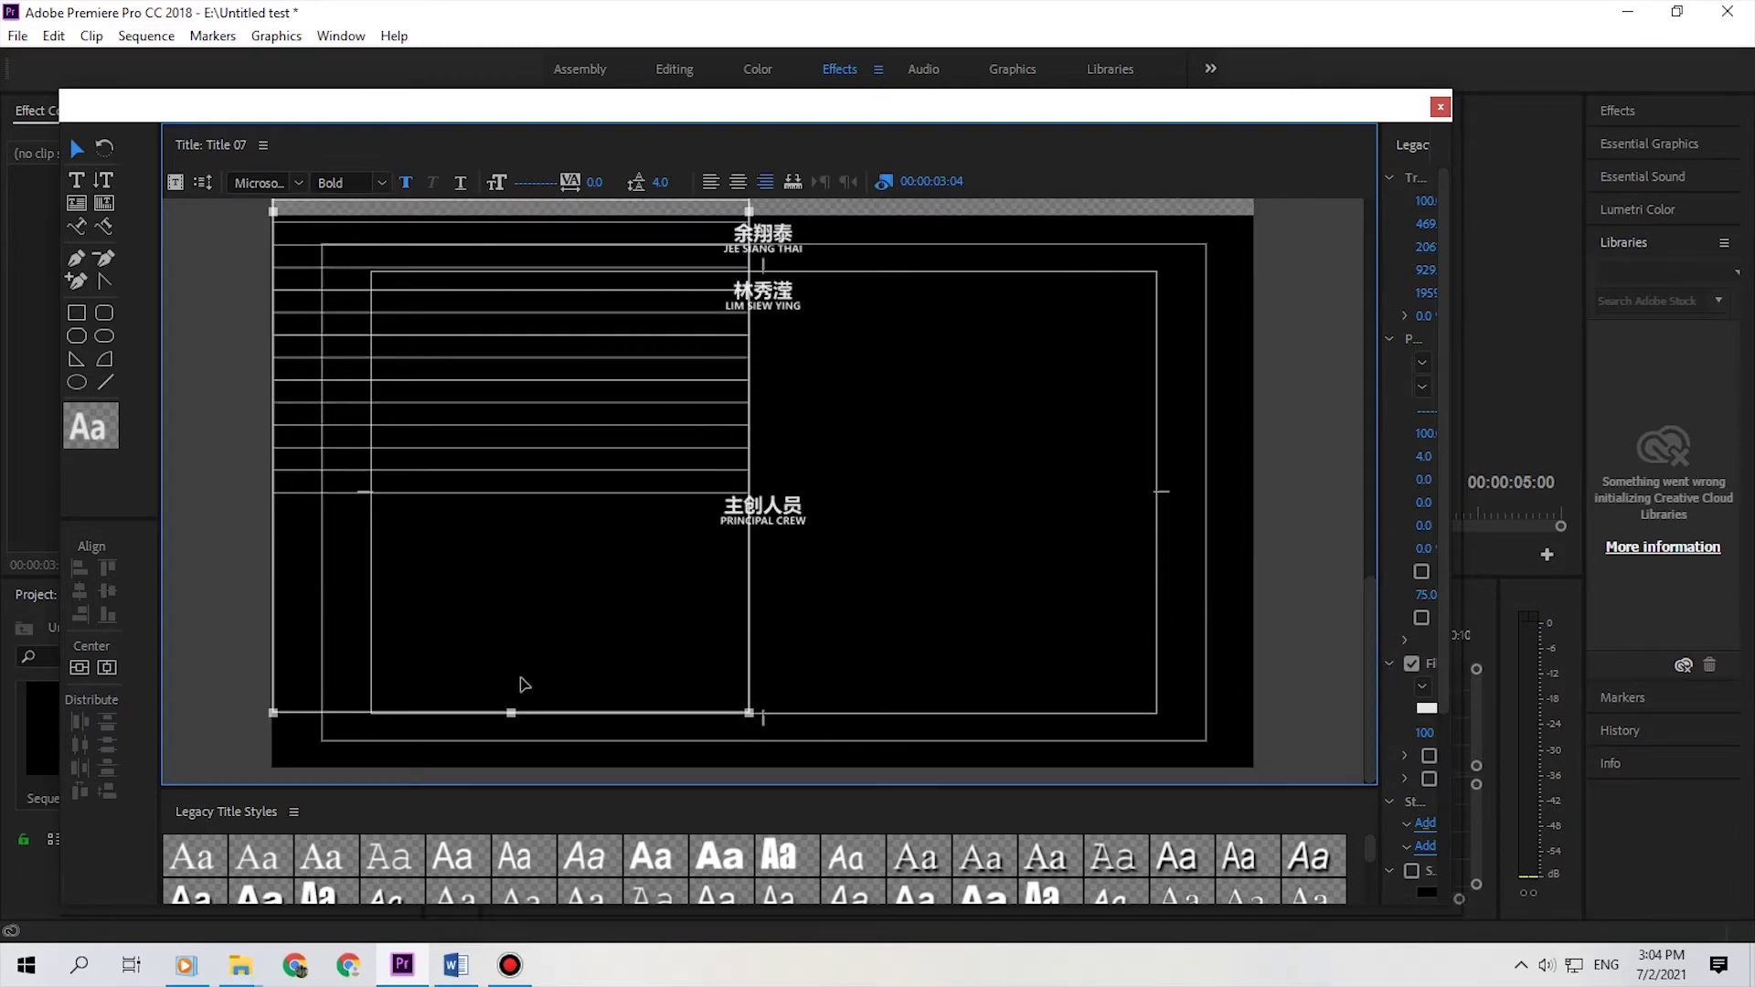
pyautogui.moveTo(503, 777); pyautogui.dragTo(504, 784)
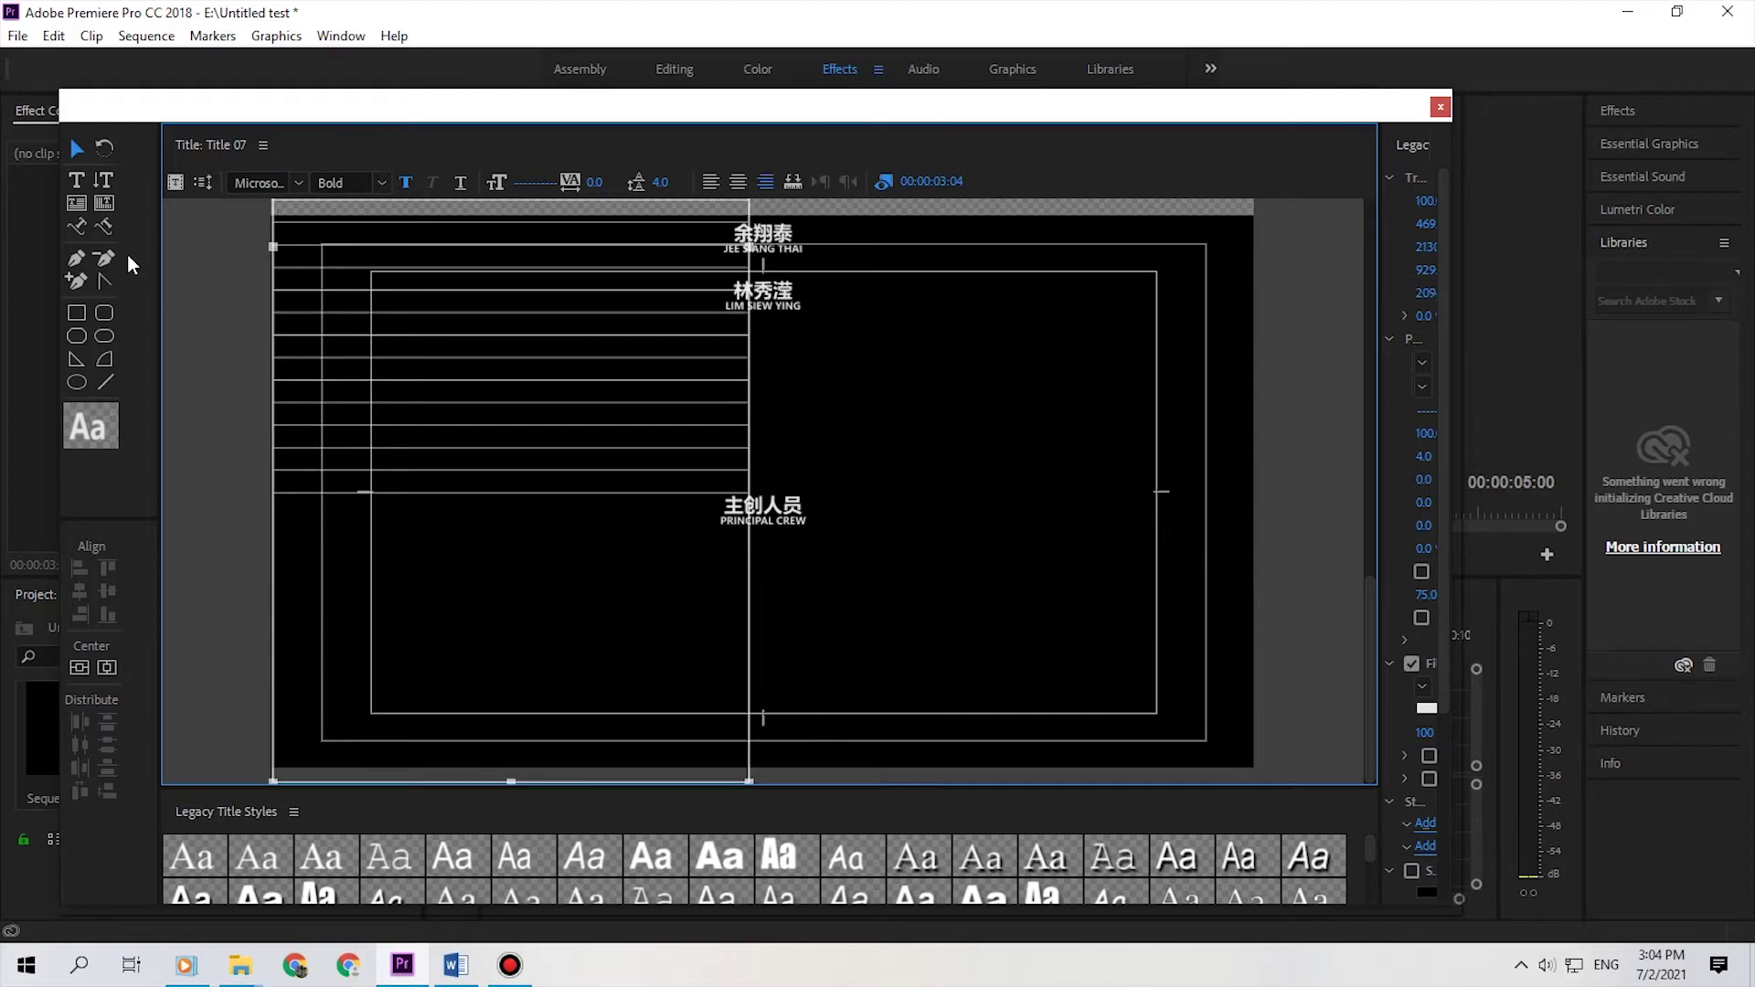
# Step: Place the caret in the role column and select 出品人 through CO-EXECUTIVE PRODUCERS in Word
pyautogui.click(75, 183)
pyautogui.click(702, 499)
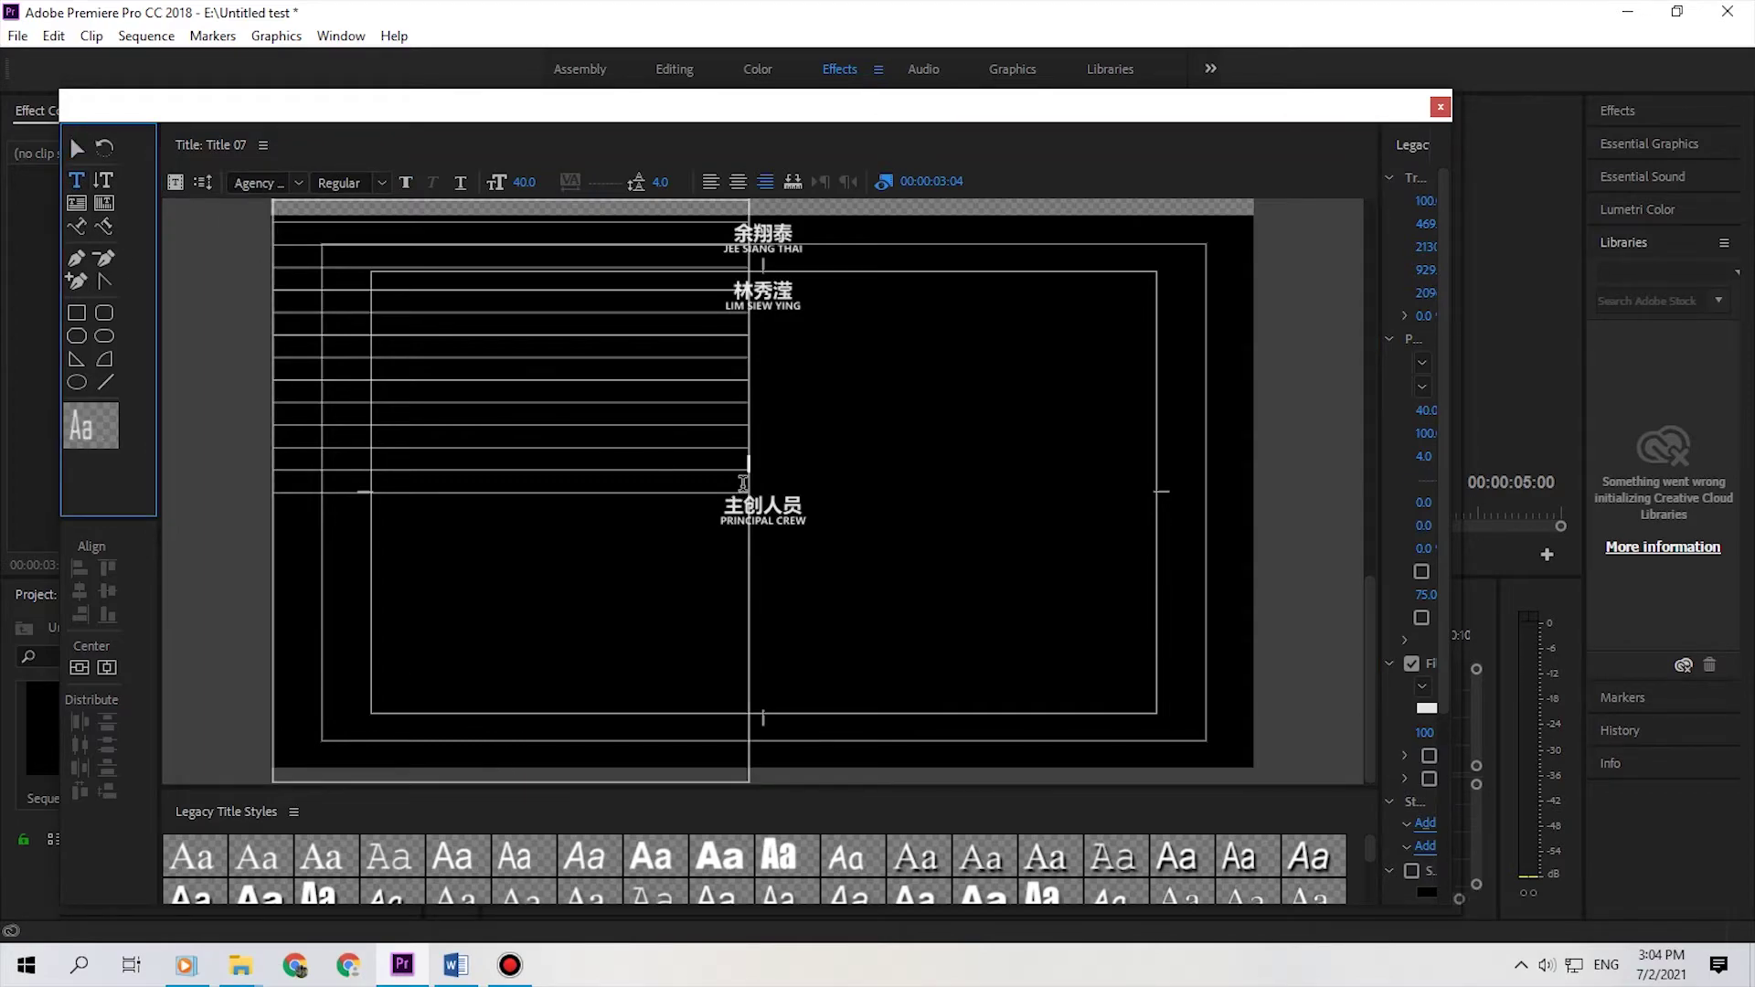
pyautogui.hotkey('alt', 'Tab')
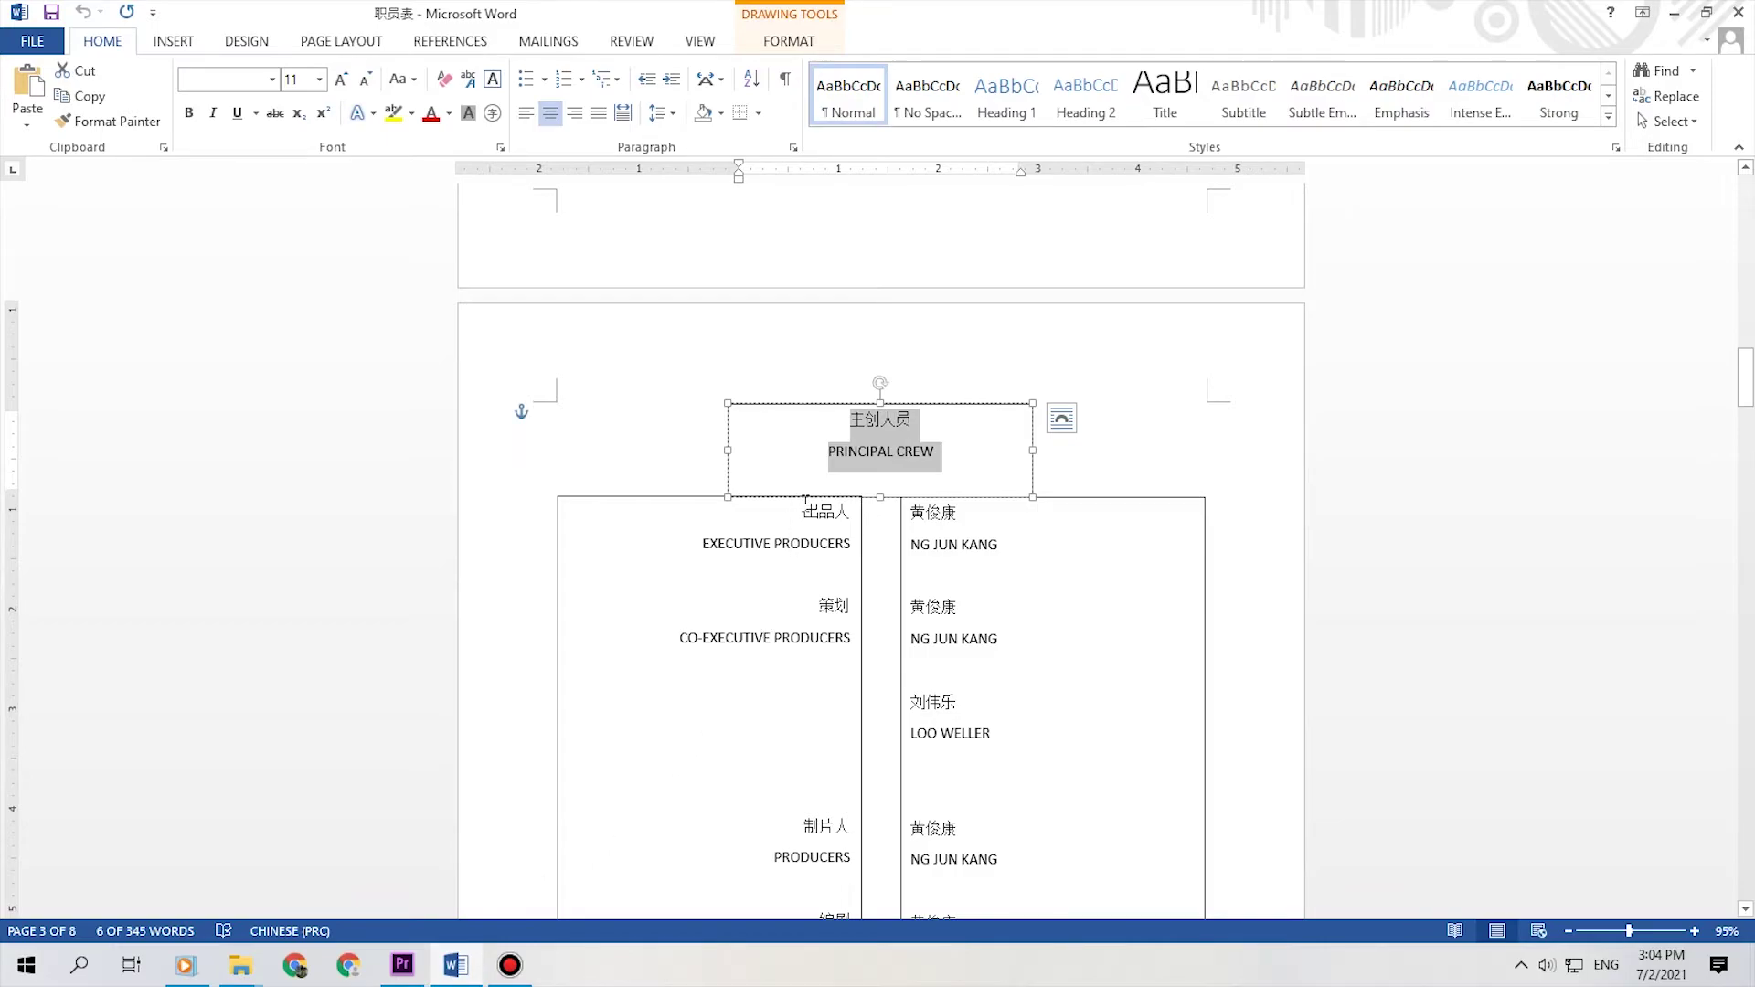
pyautogui.moveTo(805, 501); pyautogui.dragTo(852, 649)
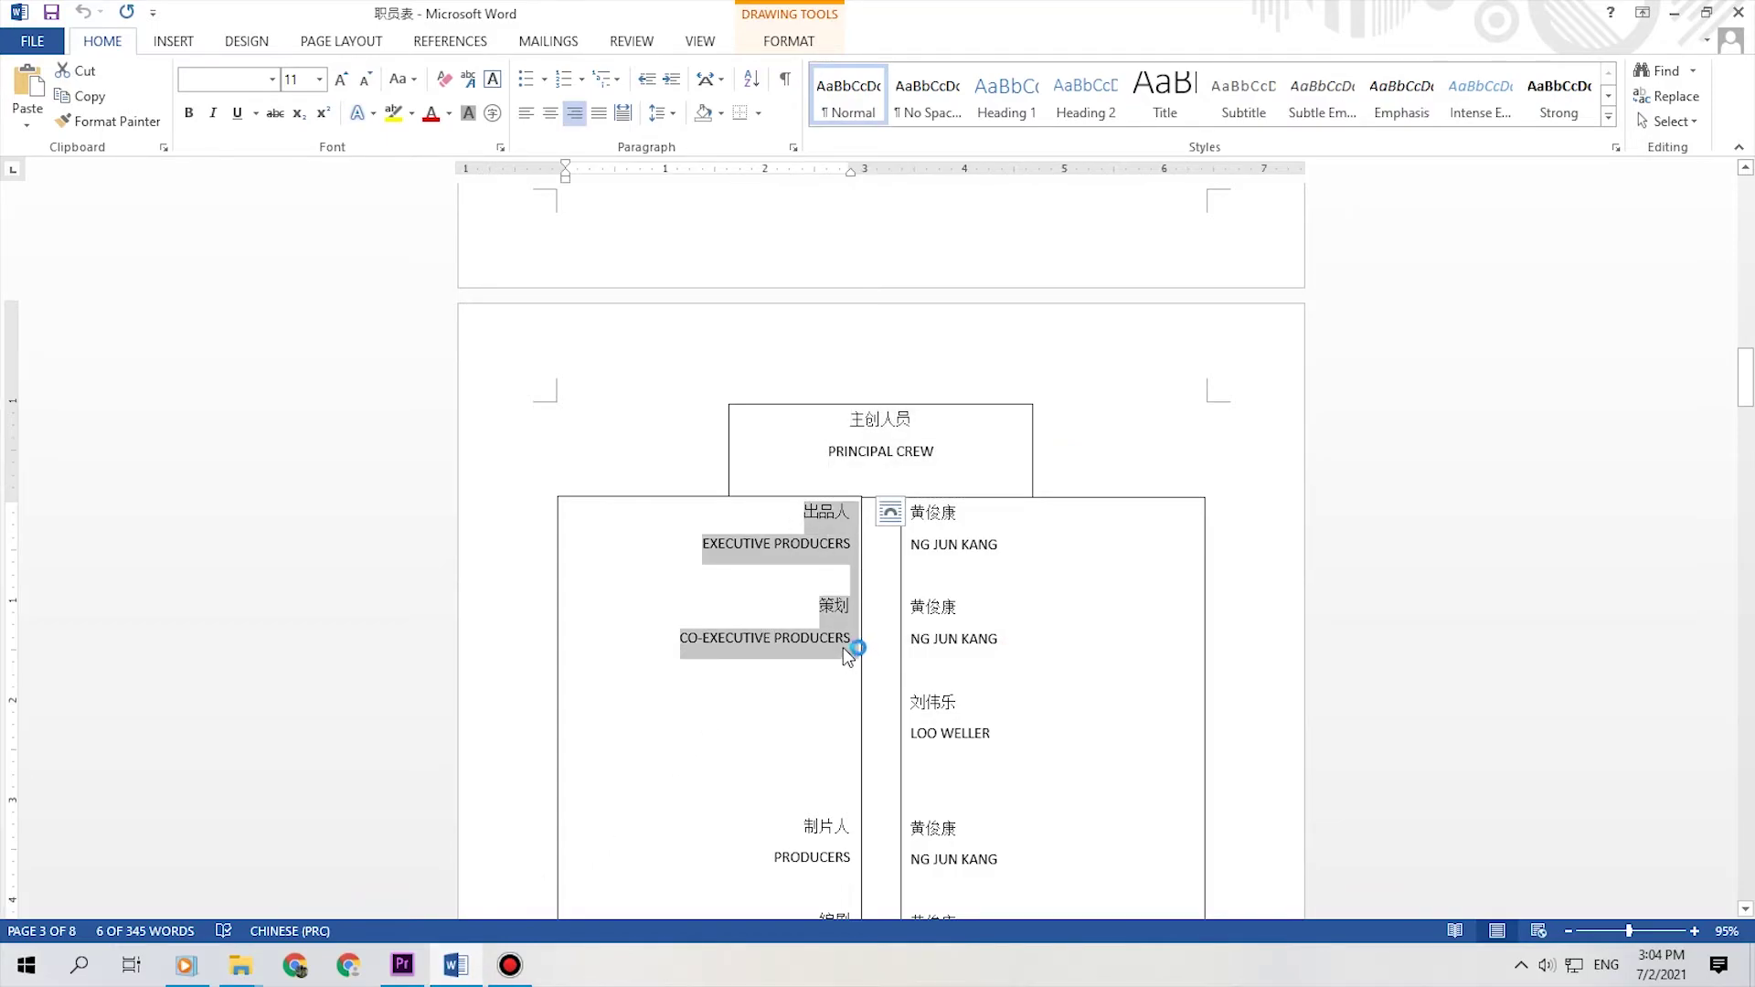
pyautogui.click(403, 964)
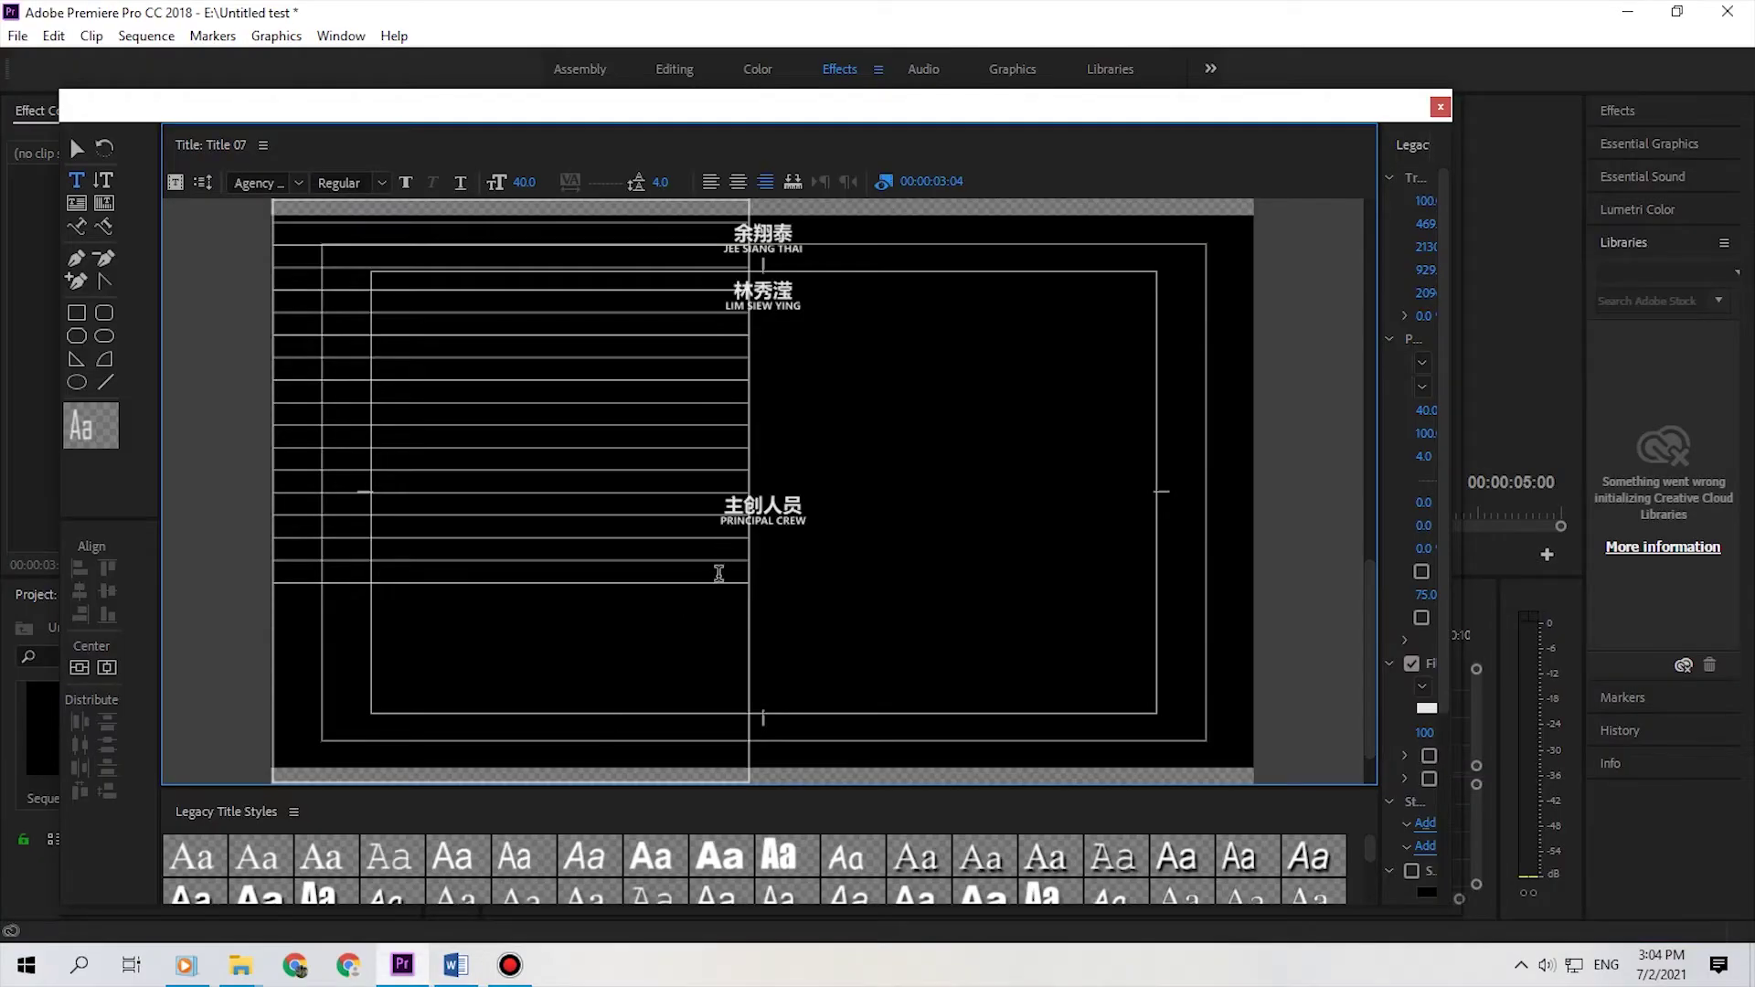
# Step: Paste the 出品人 and 策划 roles and make them bold Microsoft YaHei UI
pyautogui.write('出品人 EXECUTIVE PRODUCERS  策划 CO-EXECUTIVE PRODUCERS')
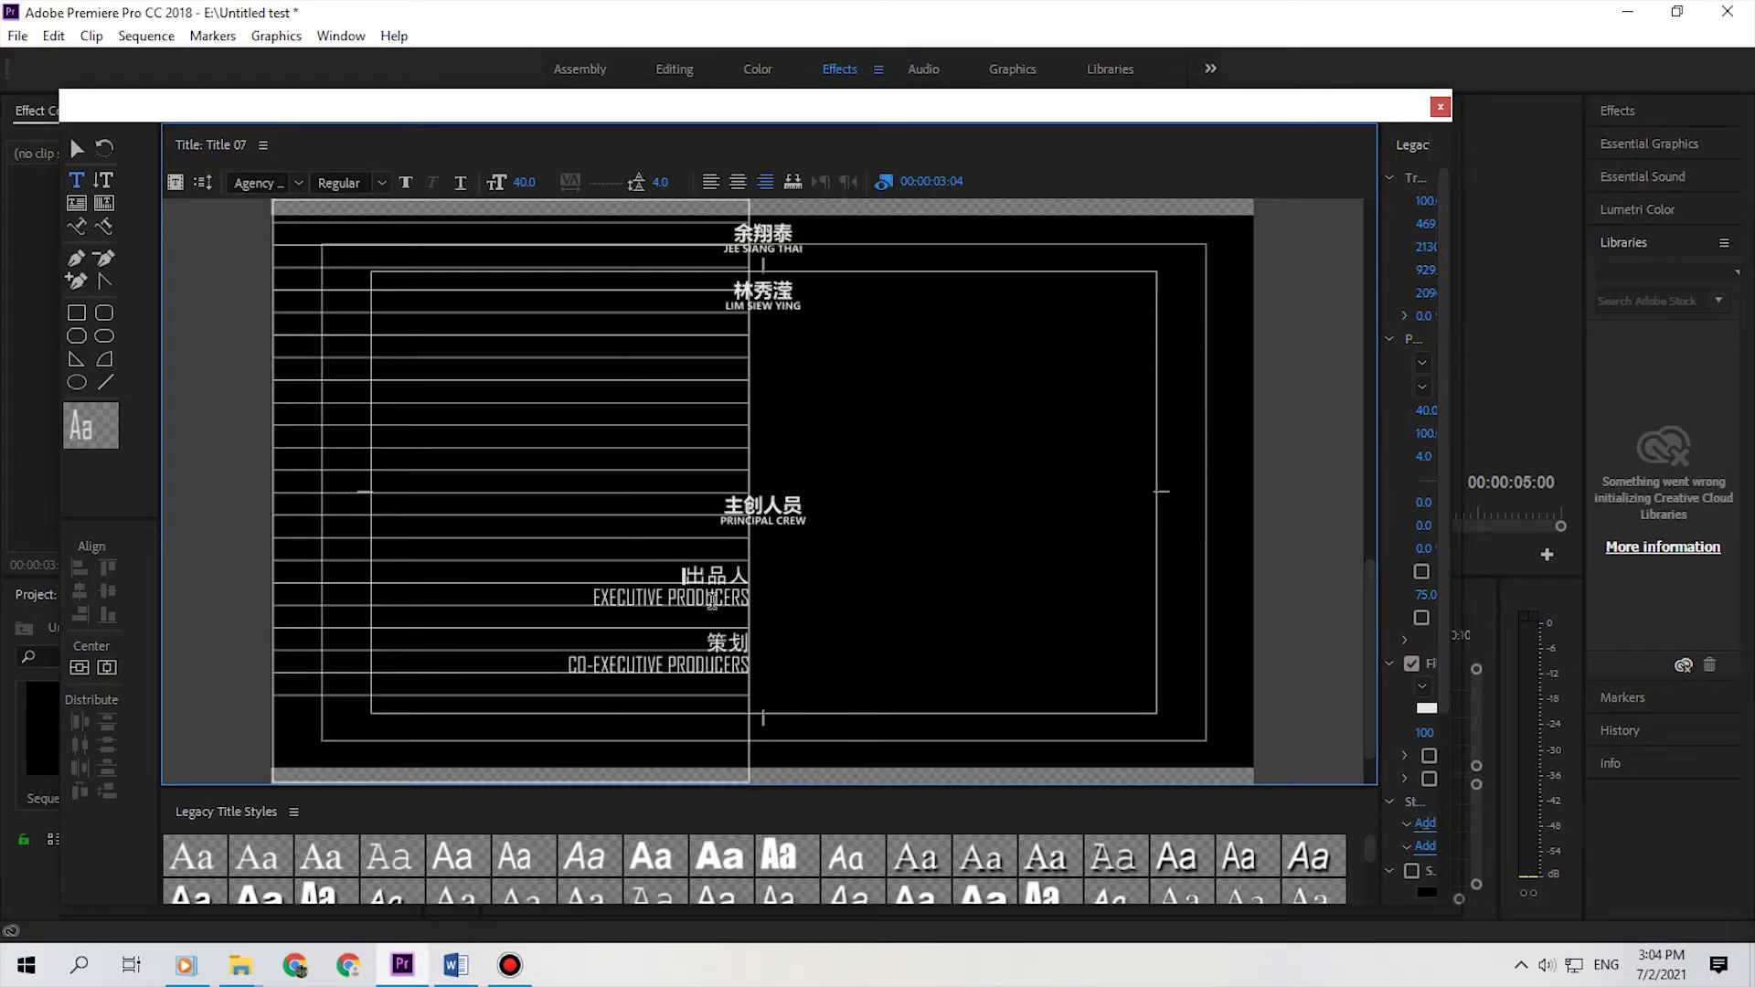
pyautogui.keyDown('shift'); pyautogui.click(744, 680); pyautogui.keyUp('shift')
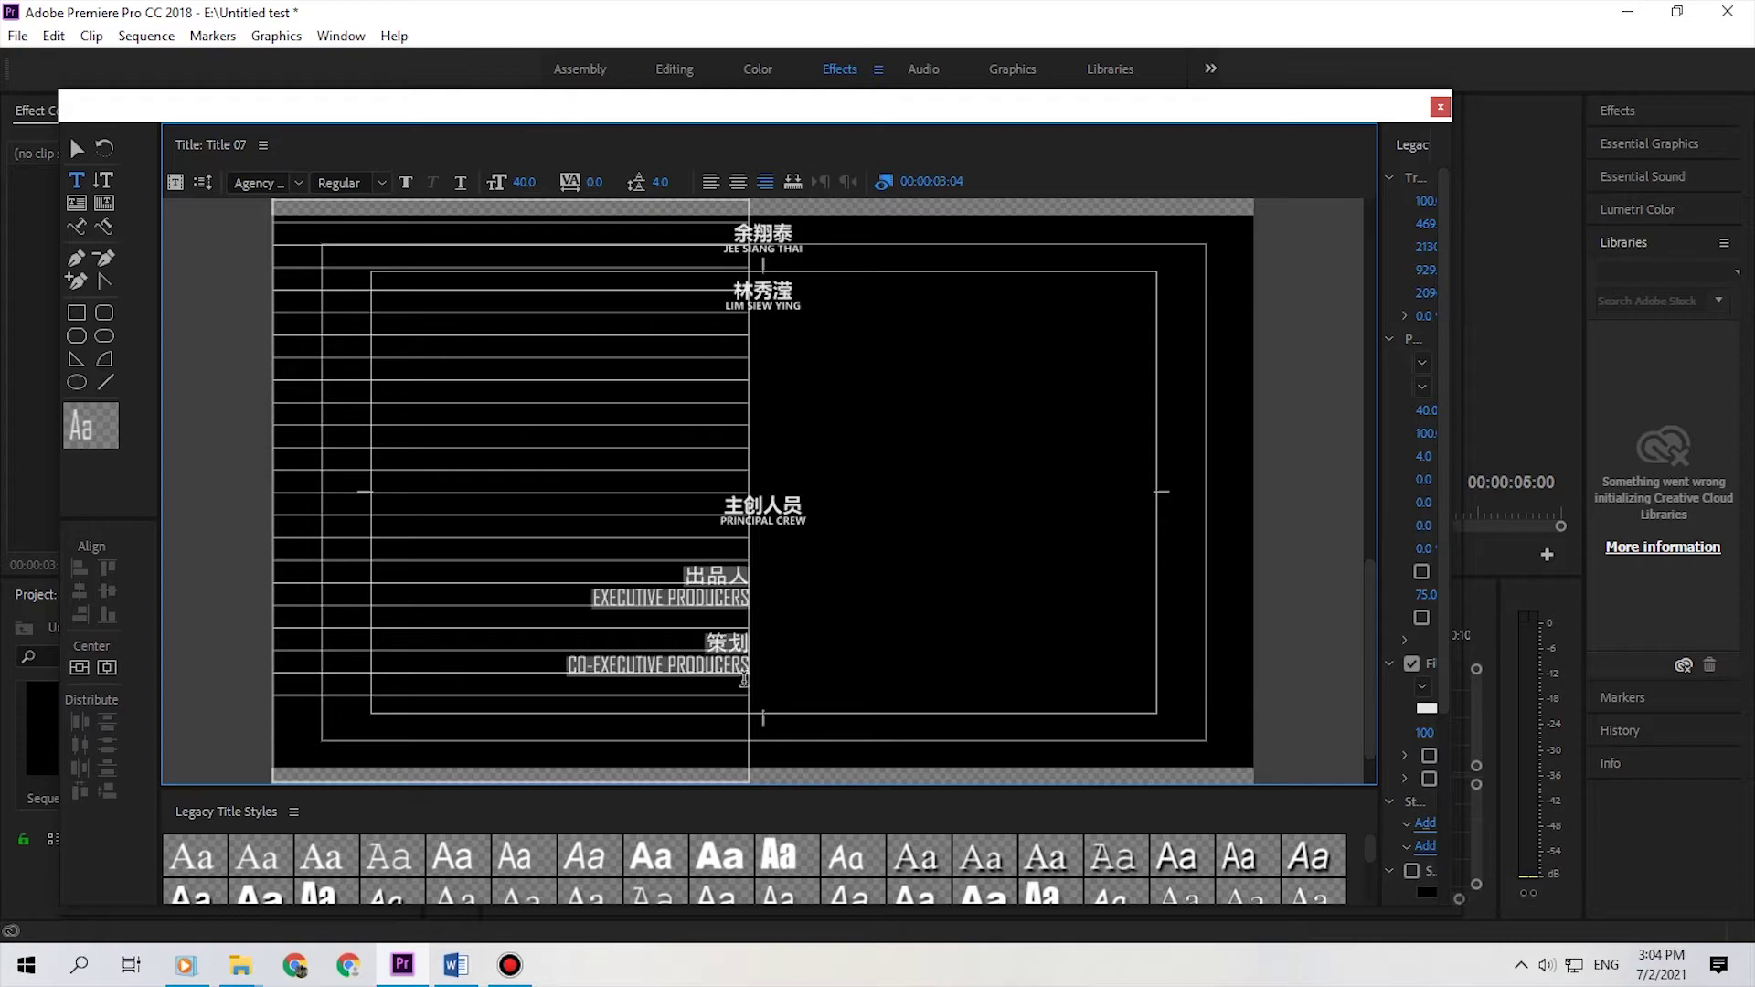
pyautogui.click(296, 187)
pyautogui.scroll(-10, 439, 366)
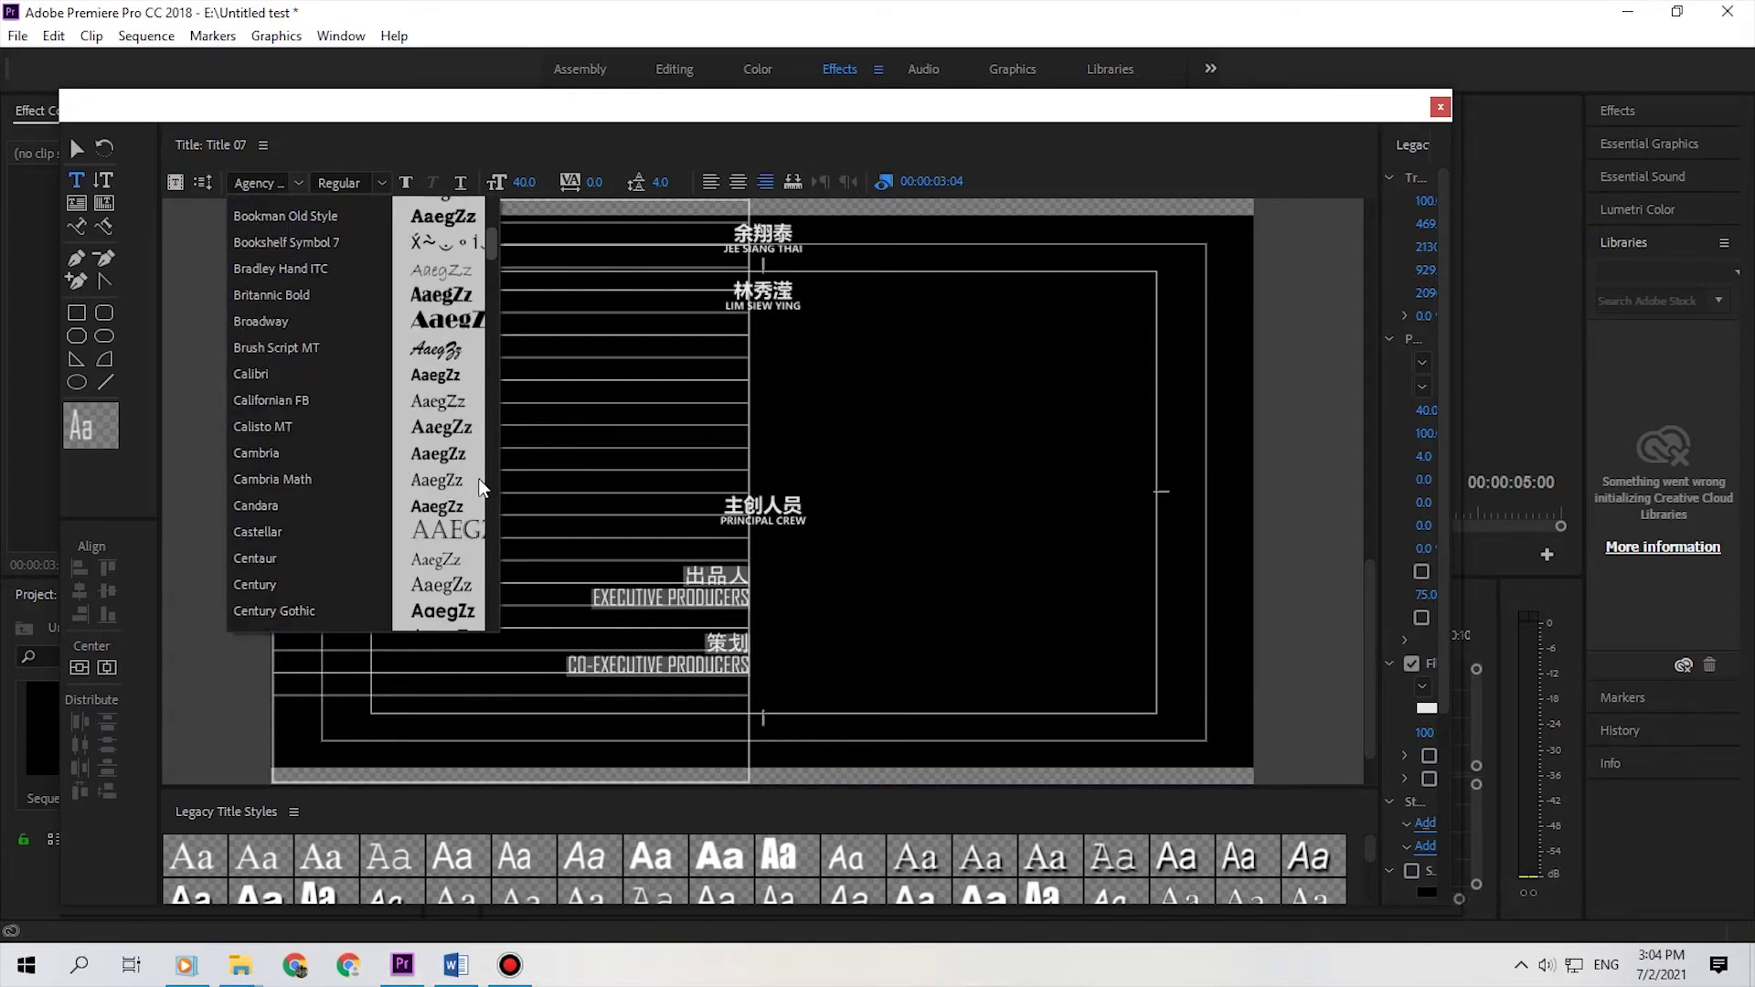
pyautogui.scroll(-10, 412, 439)
pyautogui.scroll(-10, 388, 512)
pyautogui.click(348, 384)
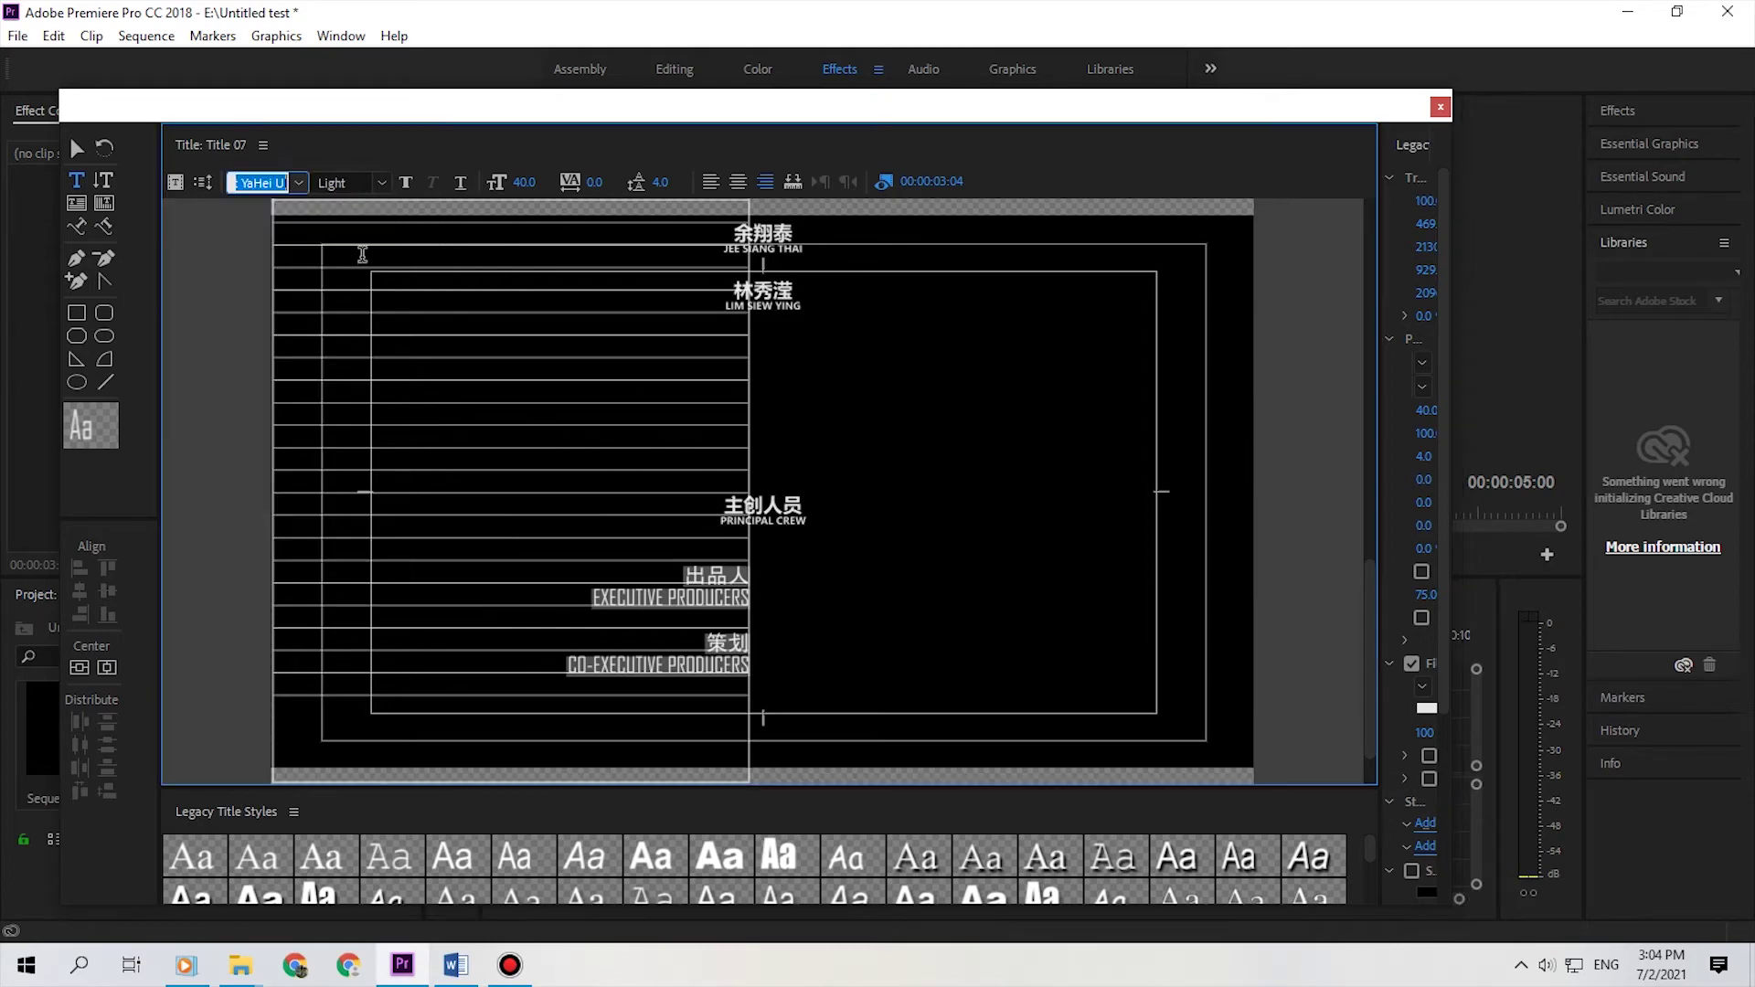
pyautogui.click(406, 182)
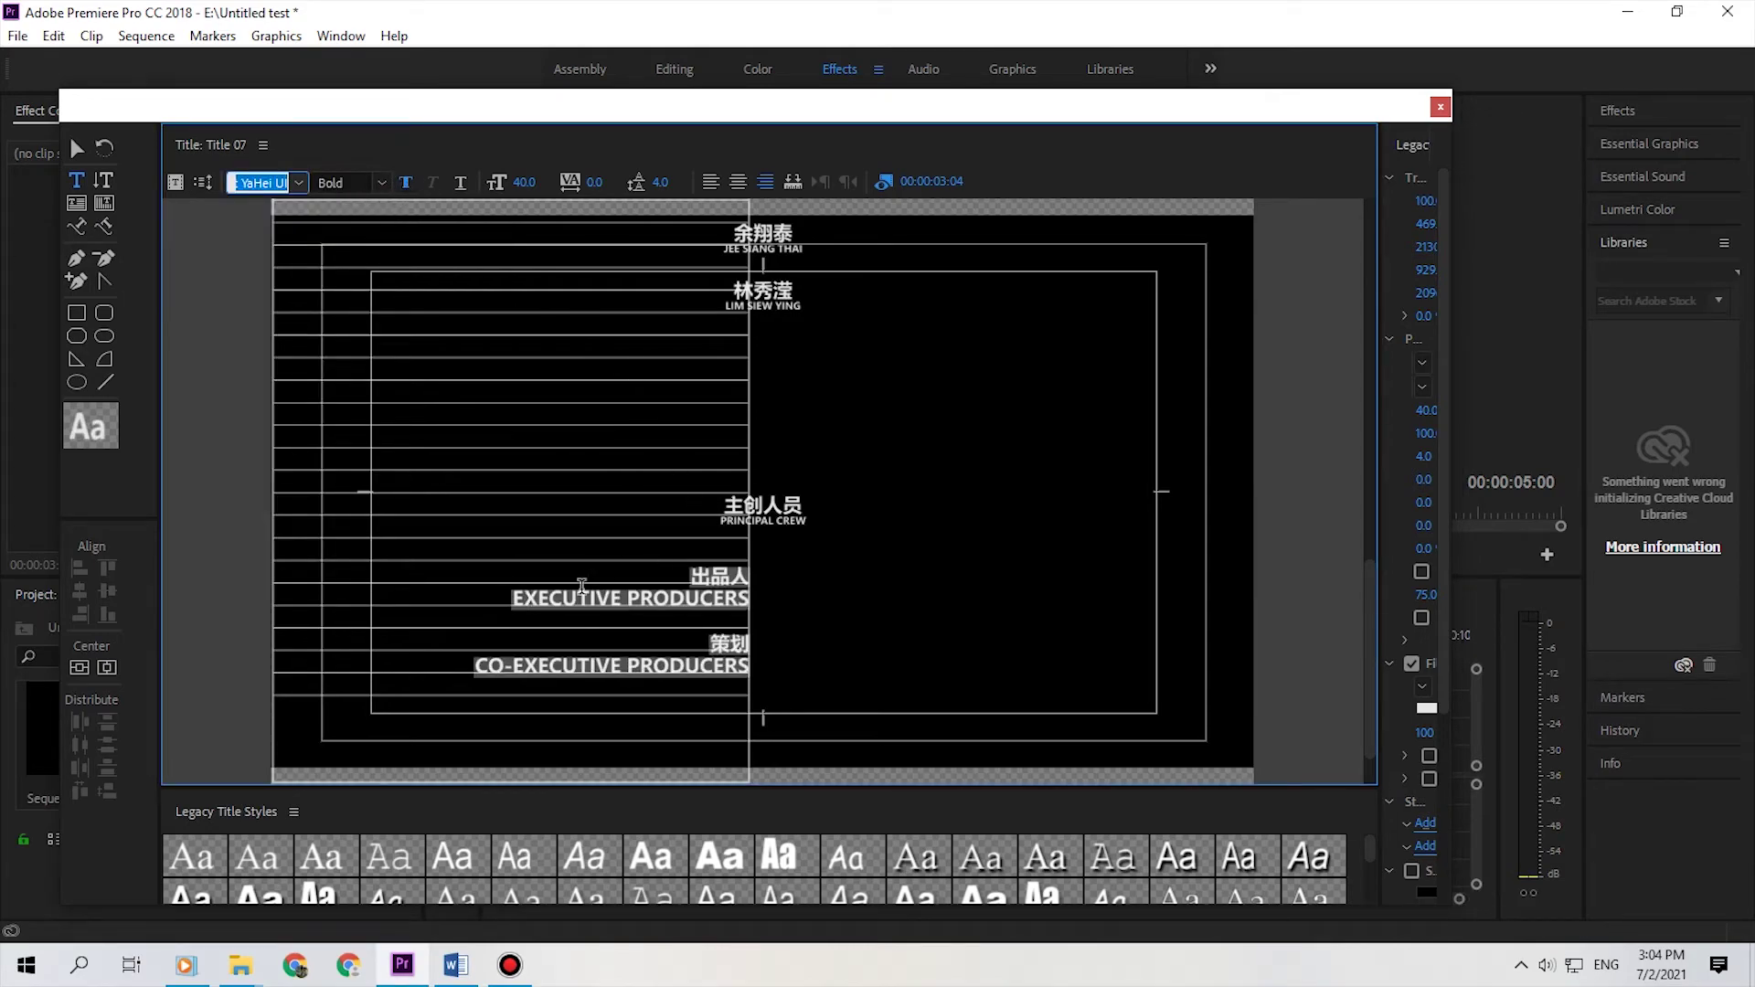
# Step: Set EXECUTIVE PRODUCERS and CO-EXECUTIVE PRODUCERS to font size 20
pyautogui.moveTo(512, 596); pyautogui.dragTo(752, 599)
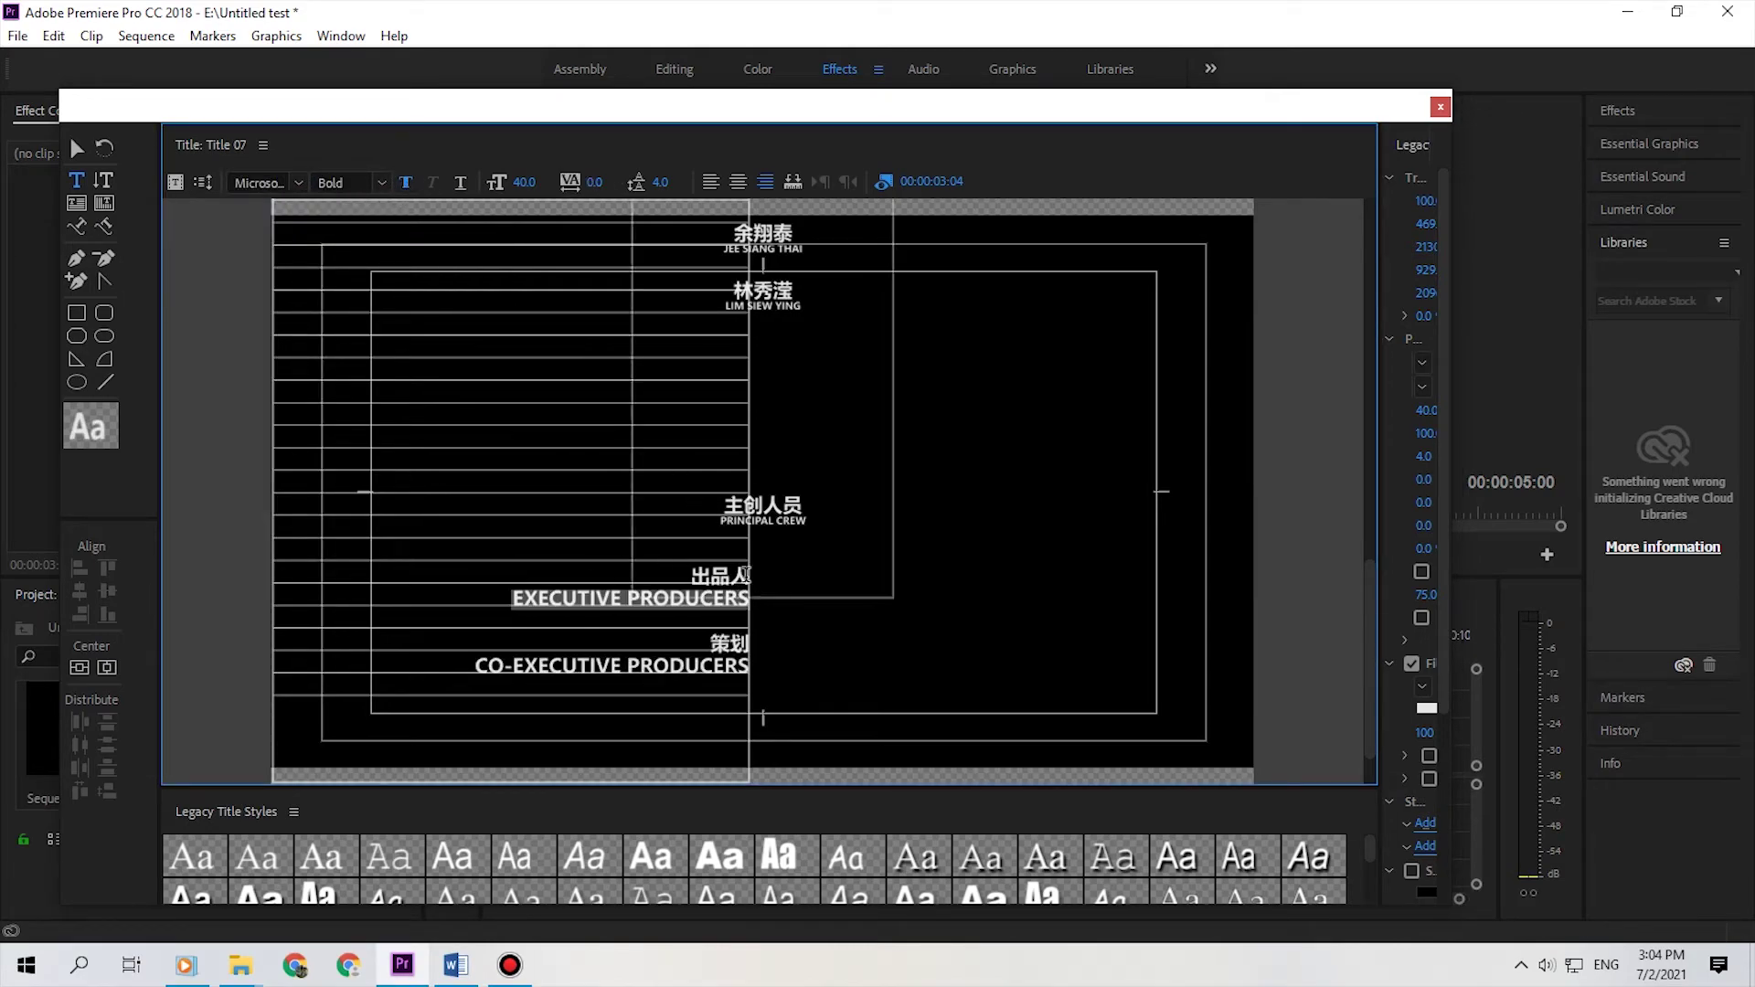
pyautogui.click(534, 180)
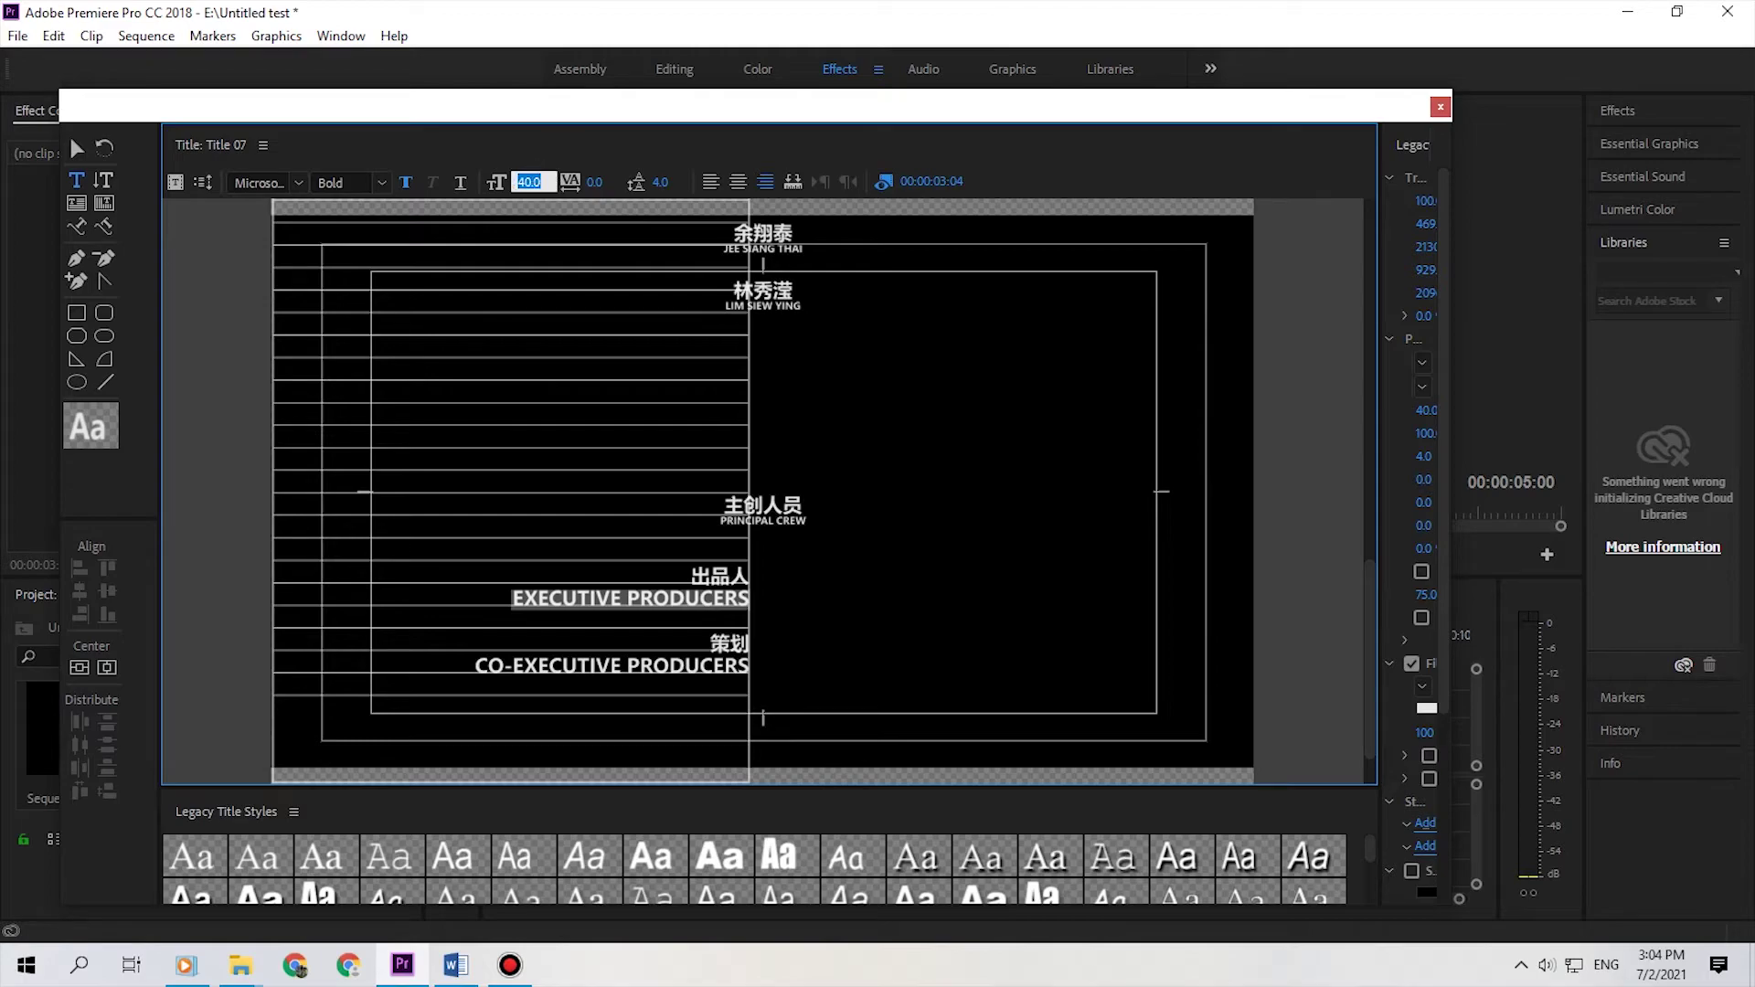
pyautogui.write('20')
pyautogui.press('Return')
pyautogui.moveTo(470, 655); pyautogui.dragTo(749, 676)
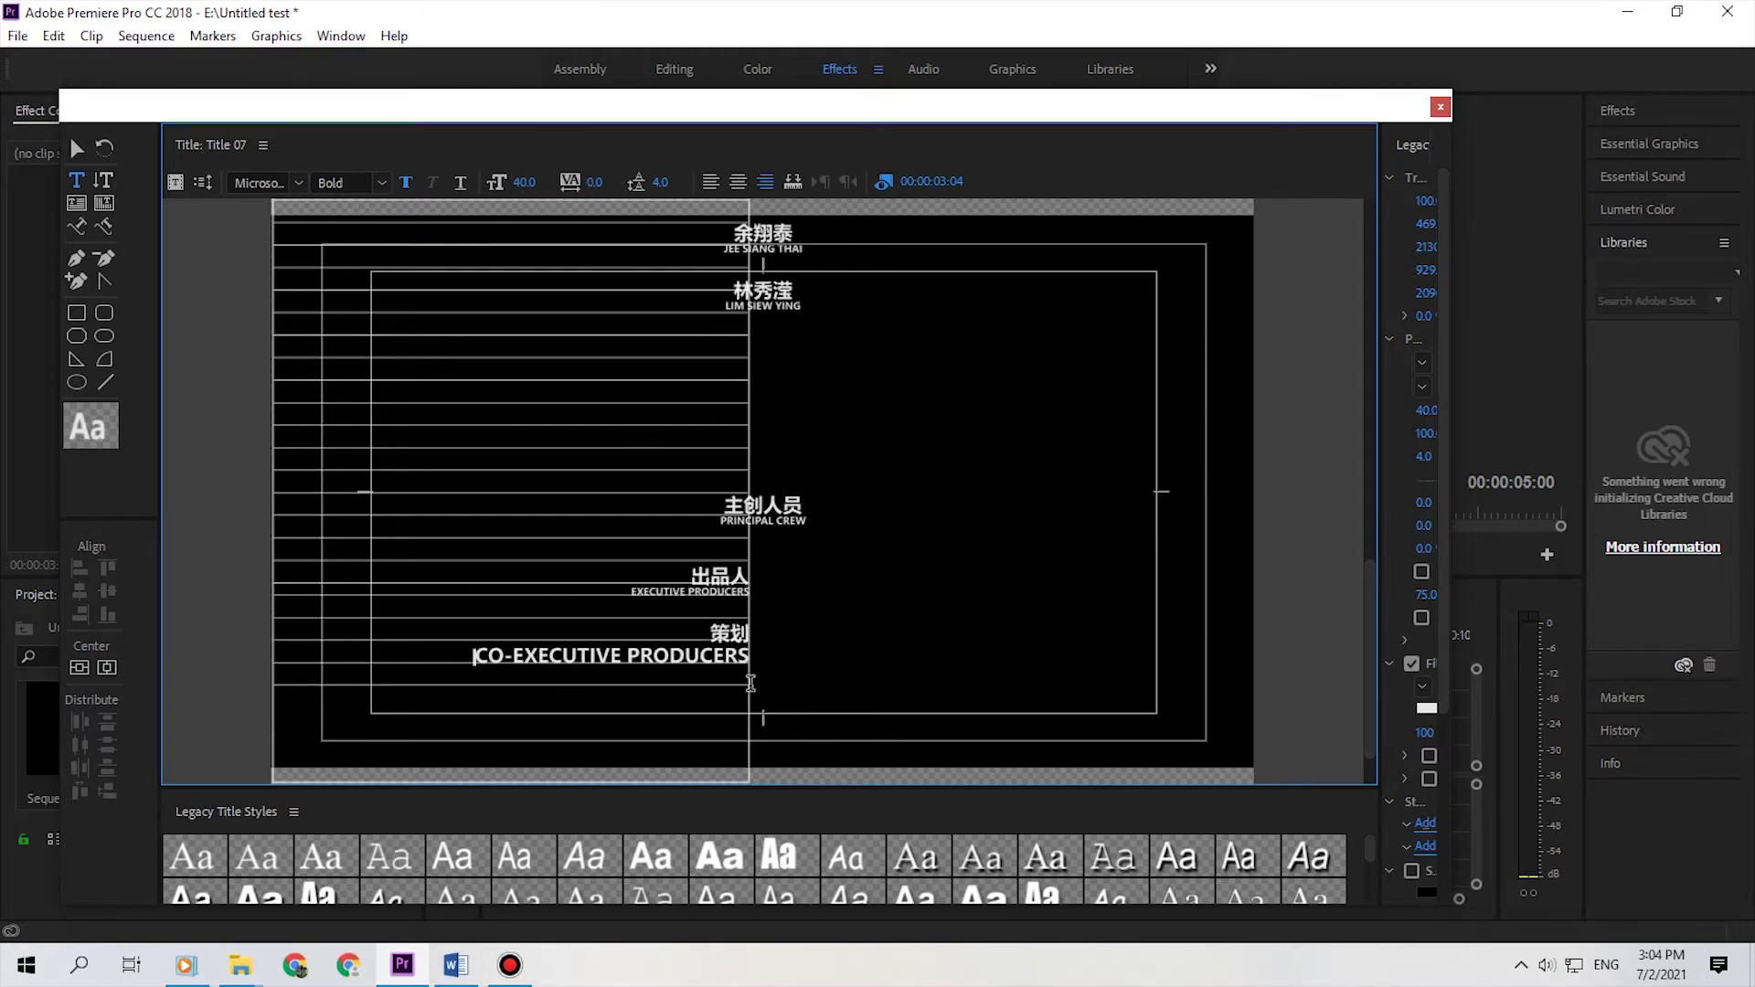
pyautogui.click(529, 181)
pyautogui.write('20')
pyautogui.press('Return')
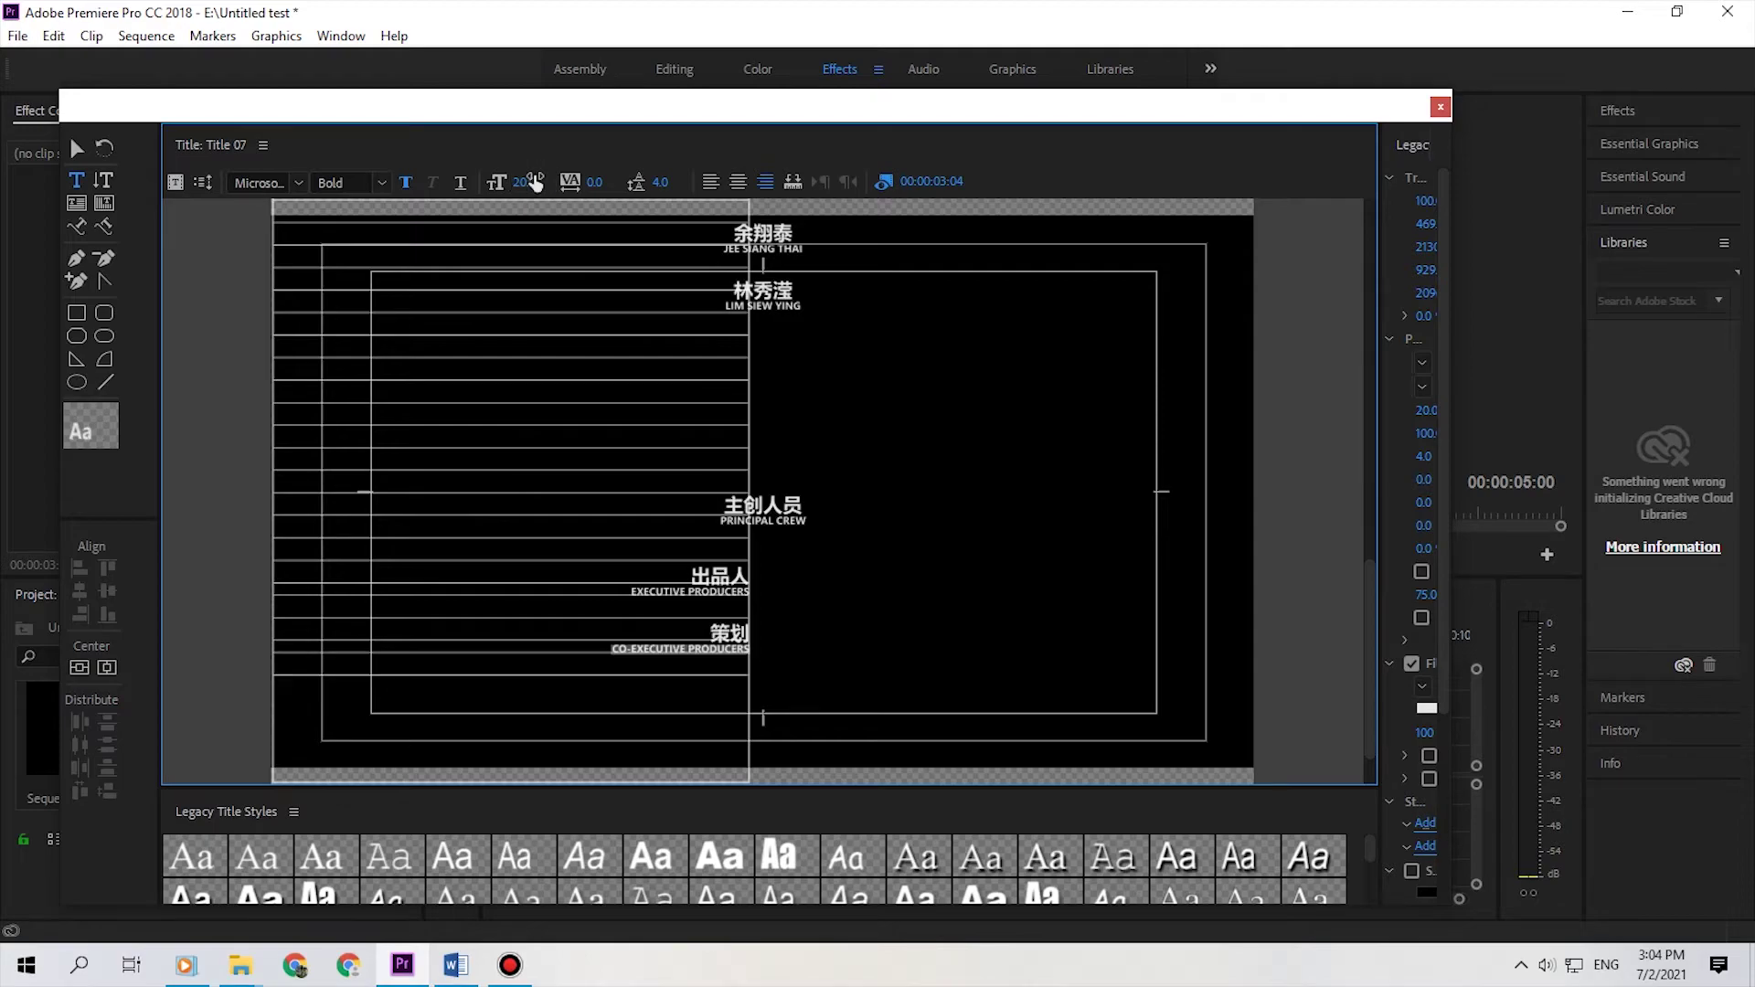
pyautogui.click(905, 325)
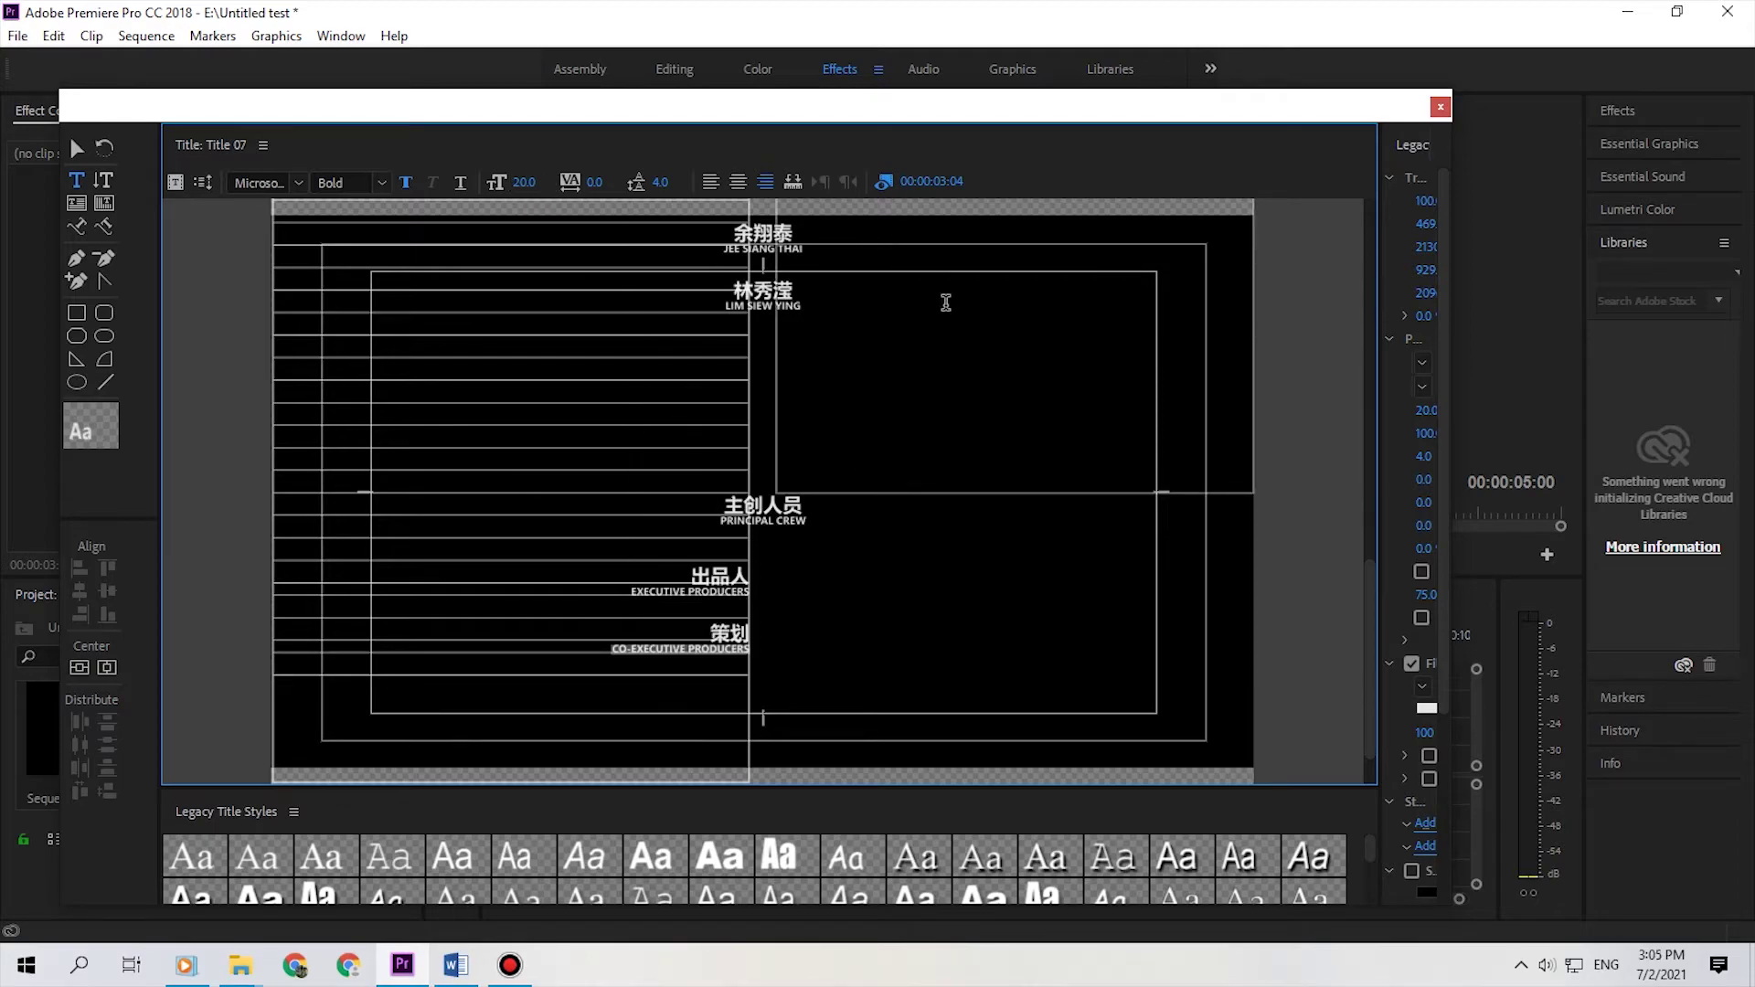
# Step: Pad the names column with blank lines to the 出品人 row, extending its box past the frame
pyautogui.scroll(5, 919, 316)
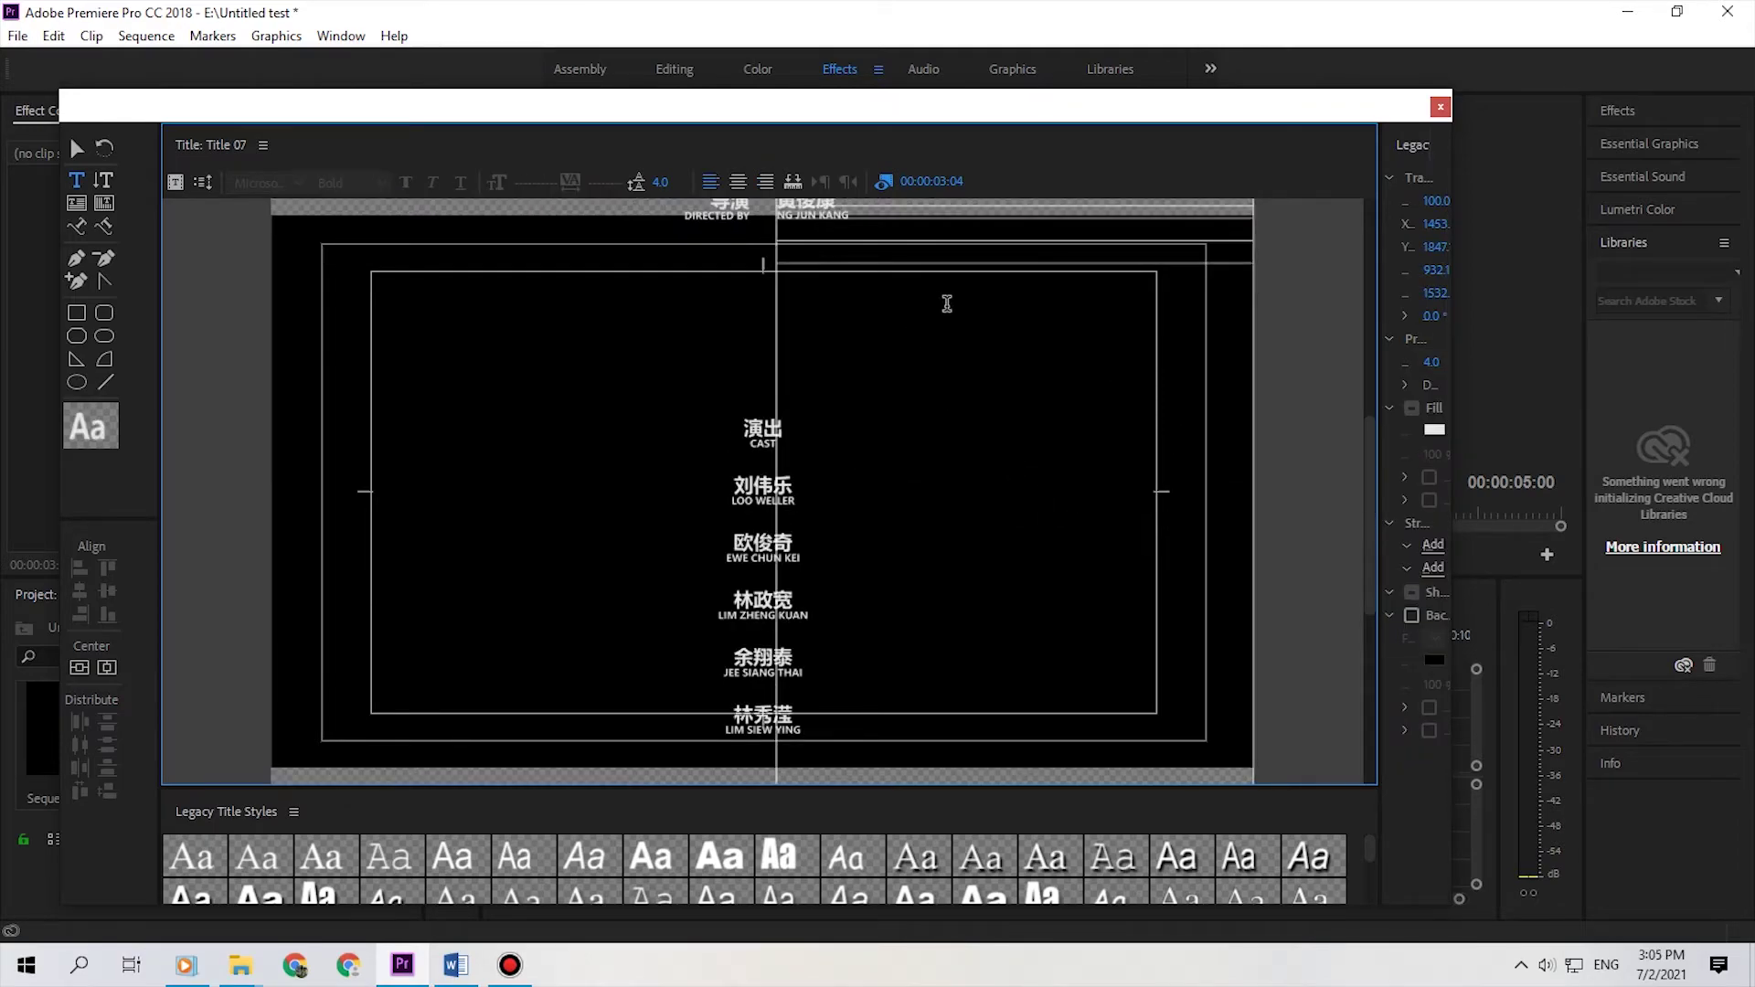
pyautogui.click(815, 250)
pyautogui.press('Return')
pyautogui.press('Return')
pyautogui.press('Return')
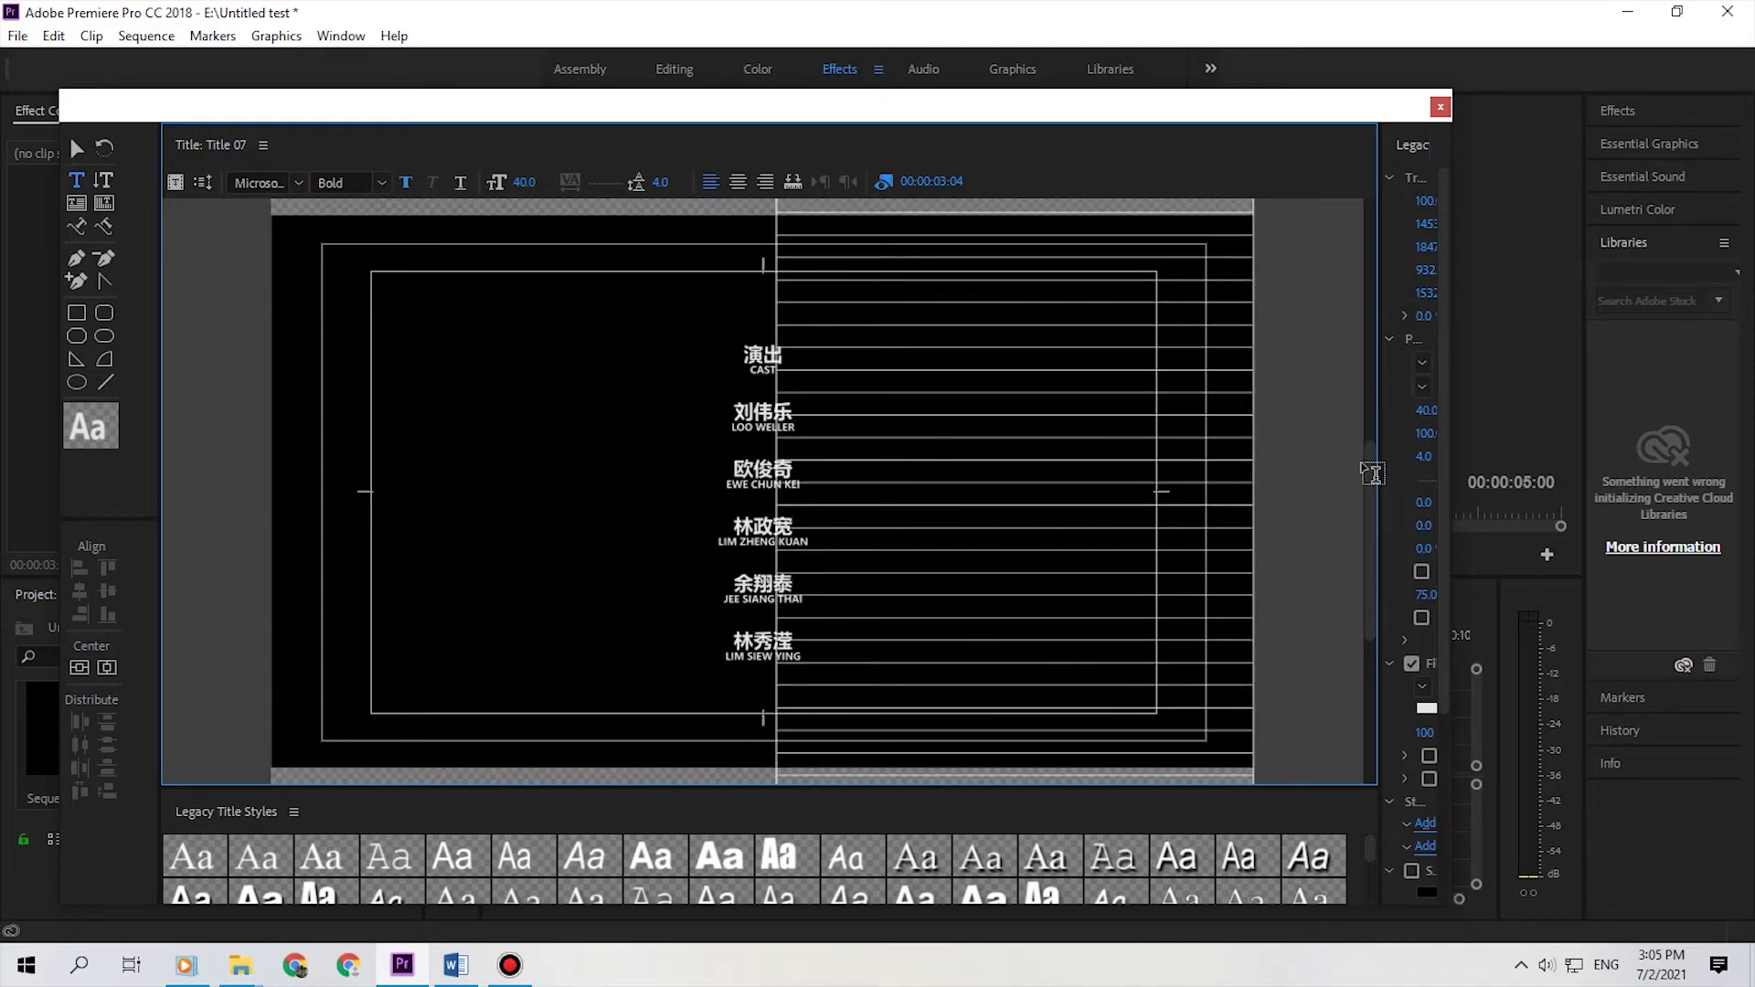
pyautogui.moveTo(1367, 457); pyautogui.dragTo(1373, 633)
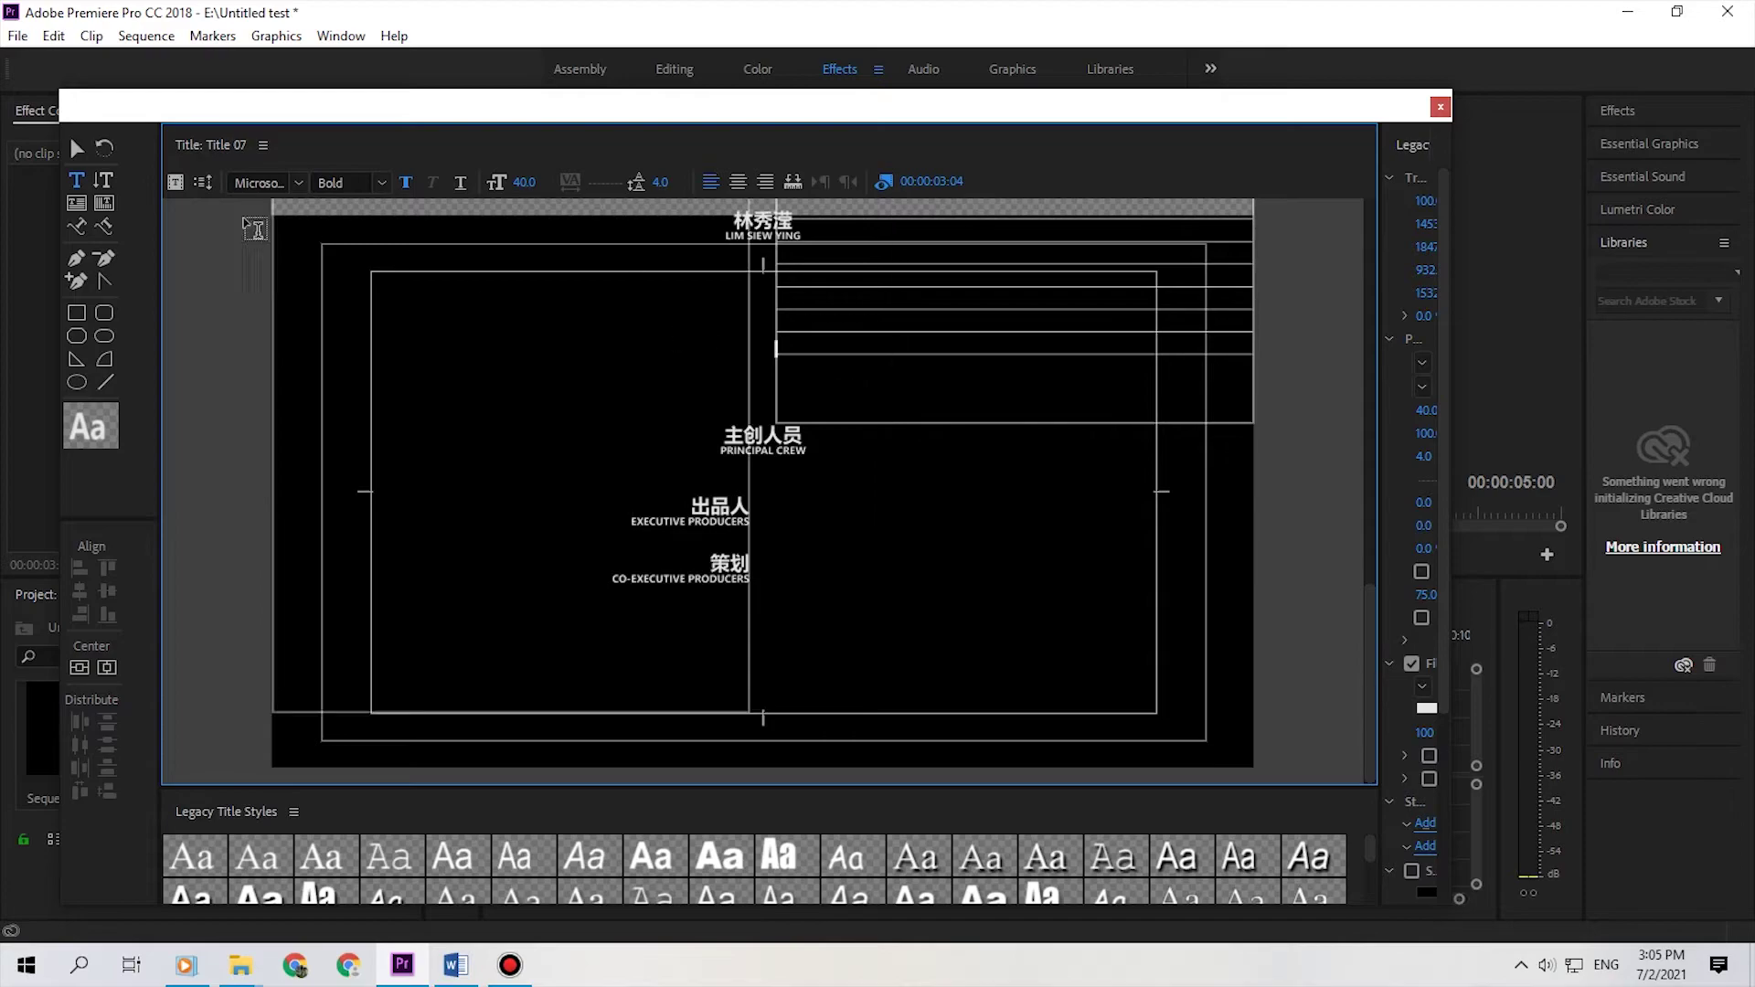
pyautogui.click(76, 149)
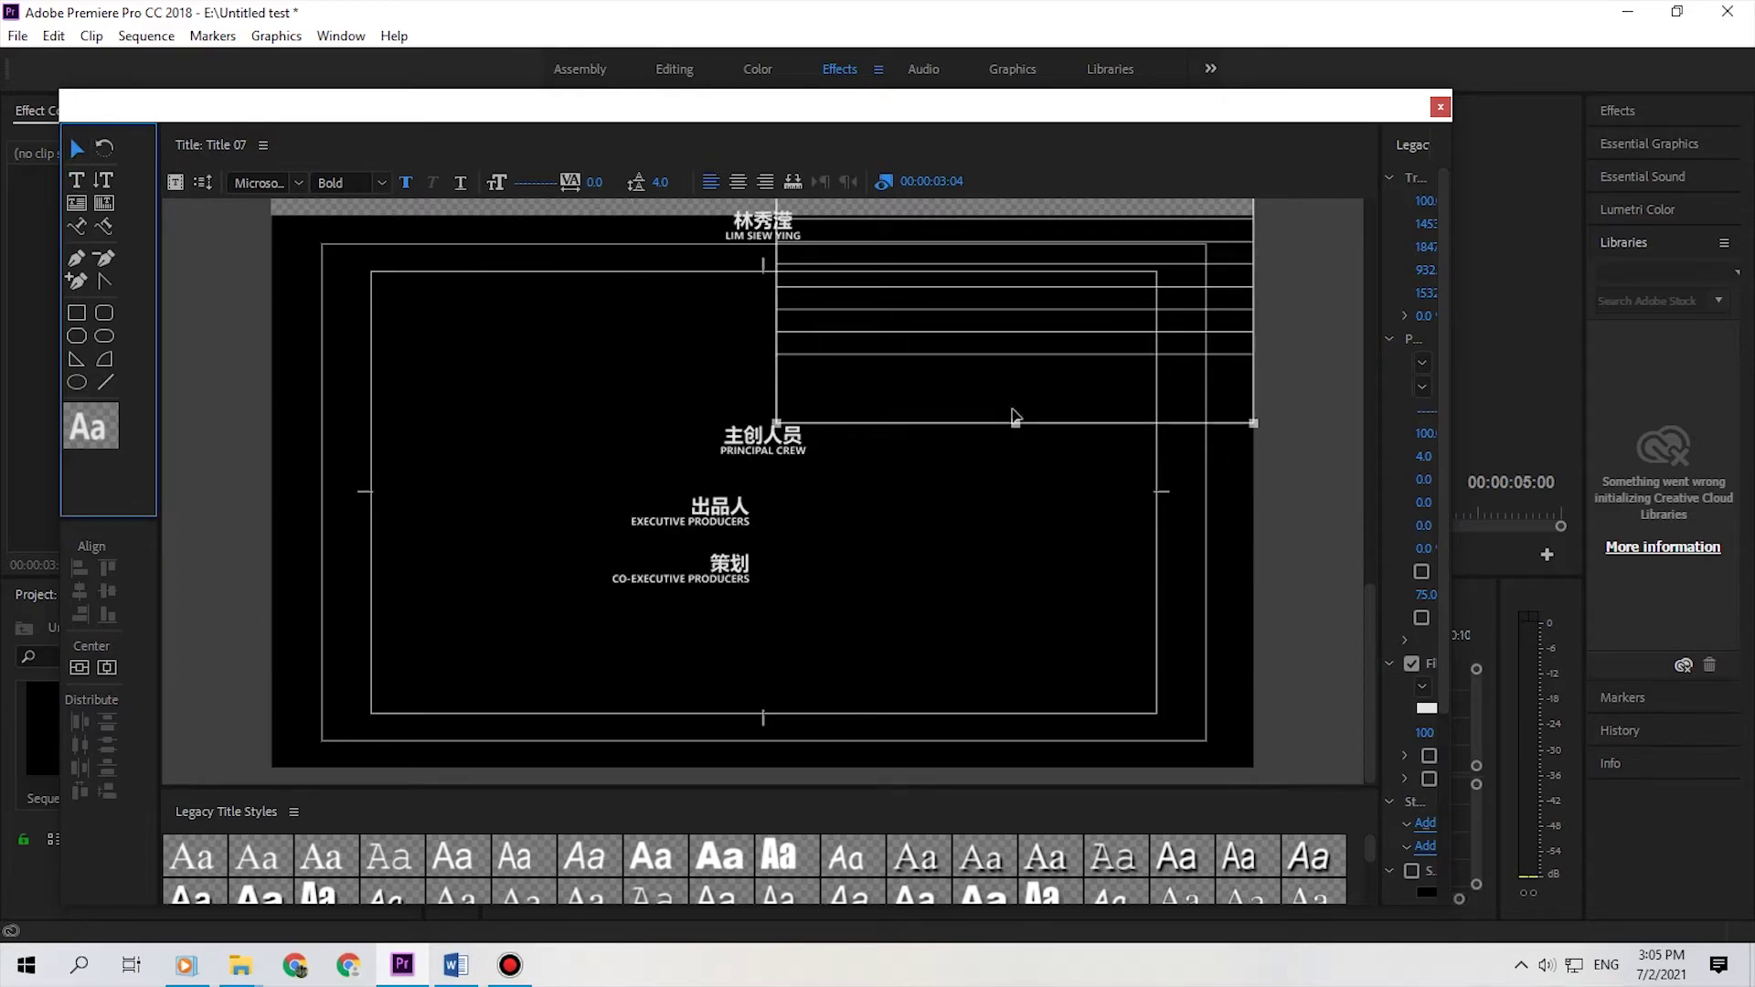
pyautogui.moveTo(1017, 423); pyautogui.dragTo(1024, 548)
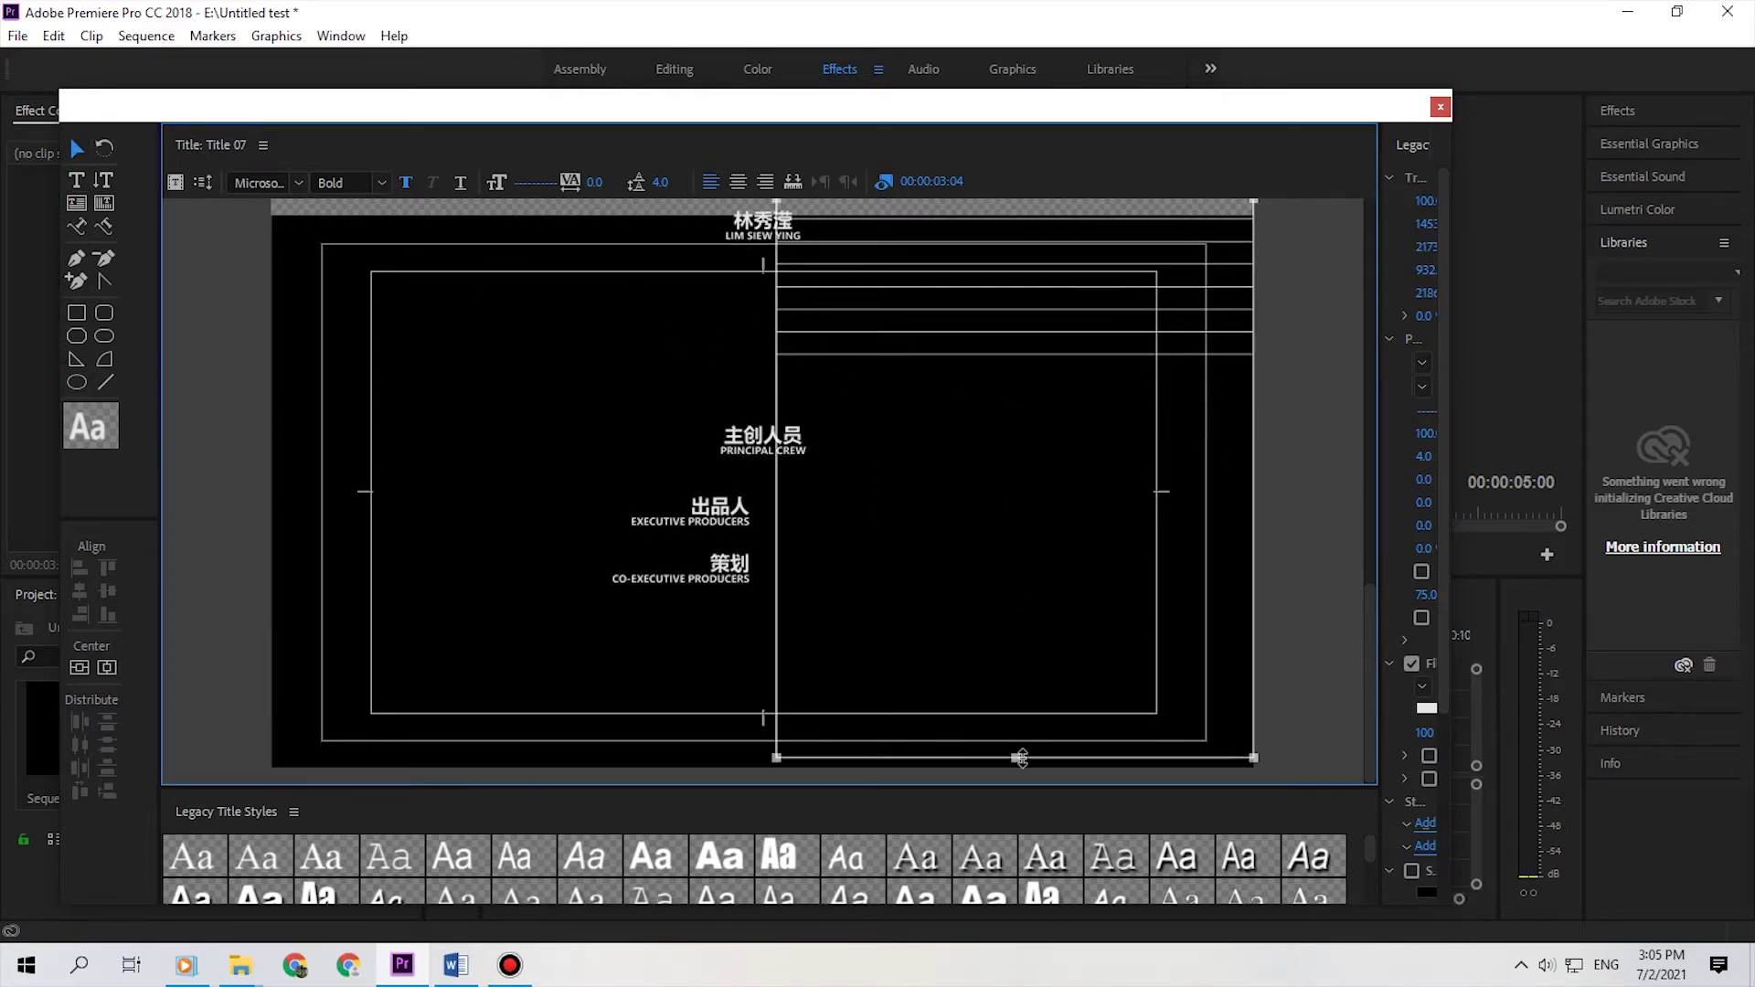
pyautogui.moveTo(1023, 721); pyautogui.dragTo(1024, 806)
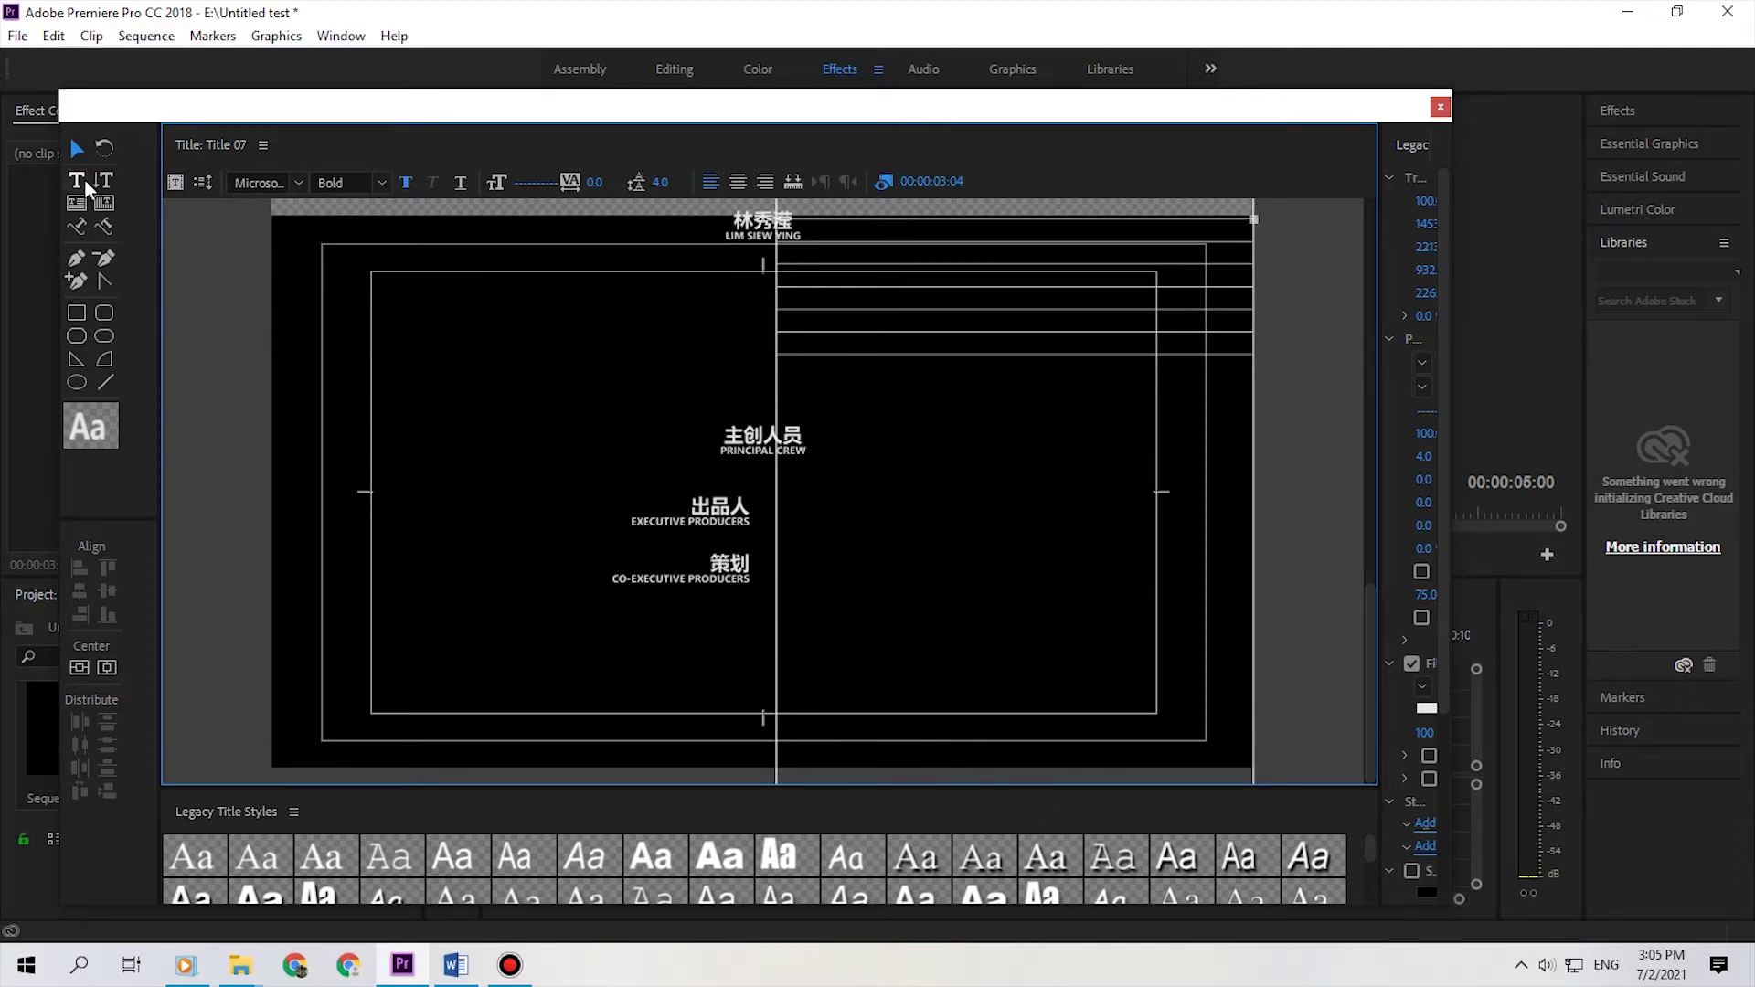
pyautogui.click(78, 180)
pyautogui.click(847, 348)
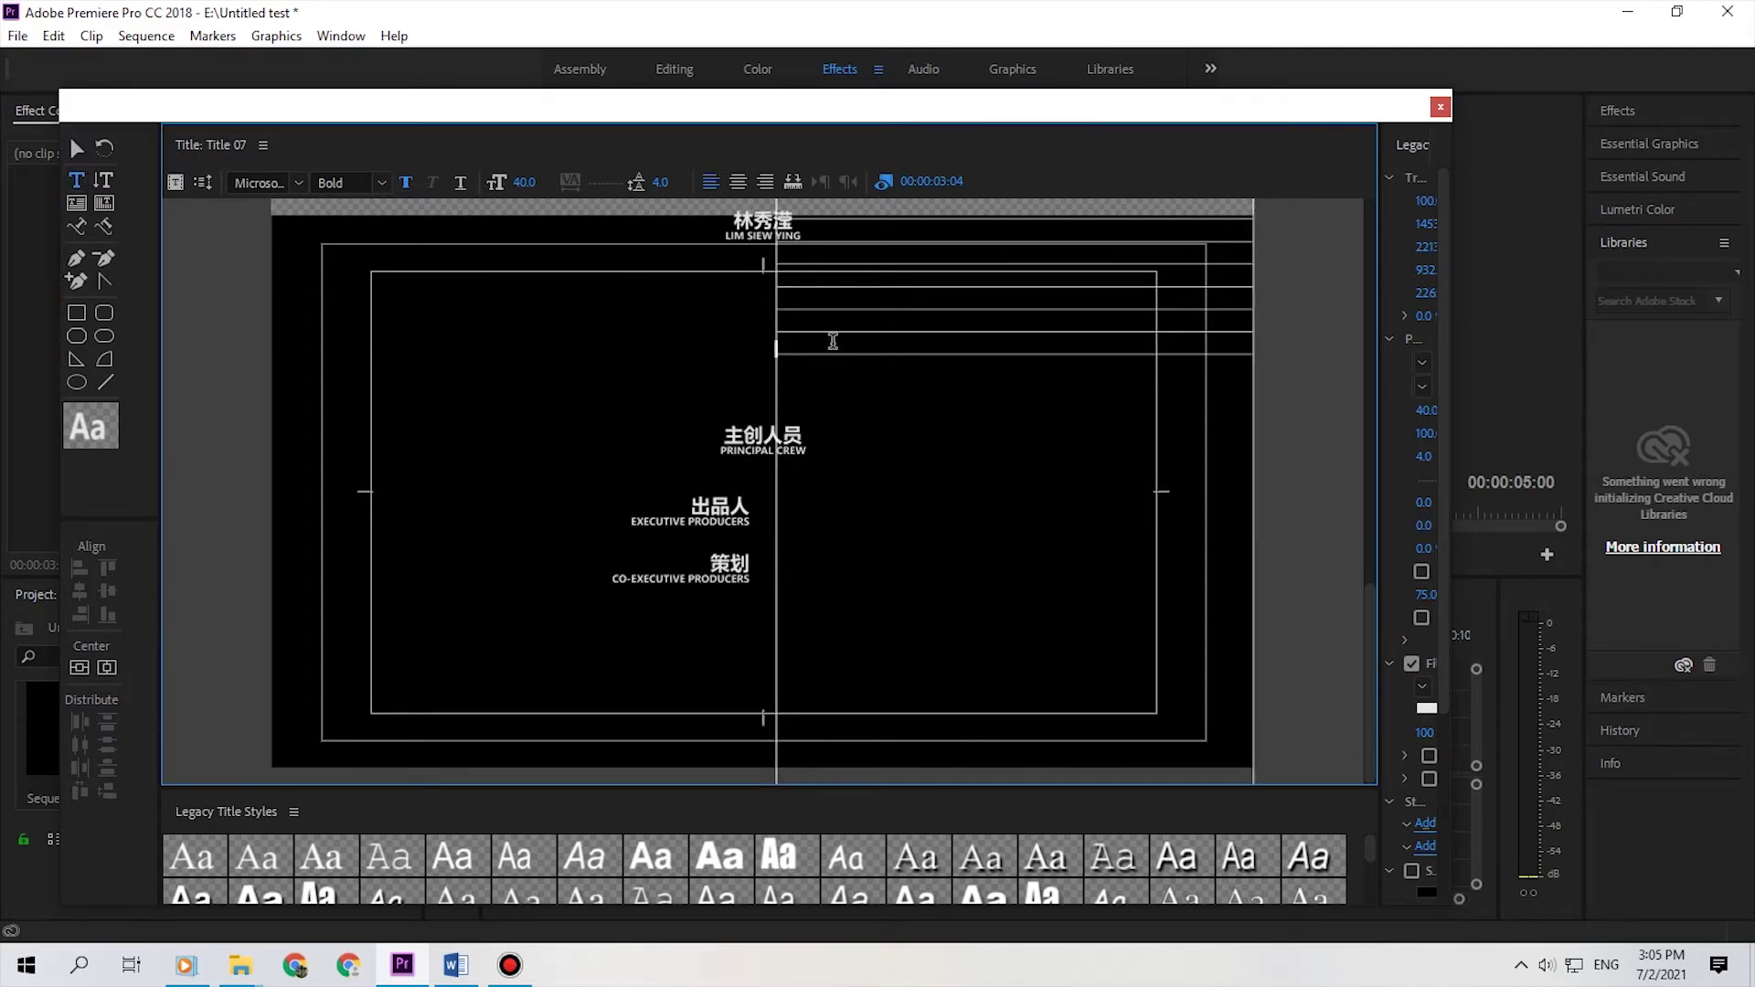
pyautogui.press('Return')
pyautogui.press('Return')
pyautogui.press('Return')
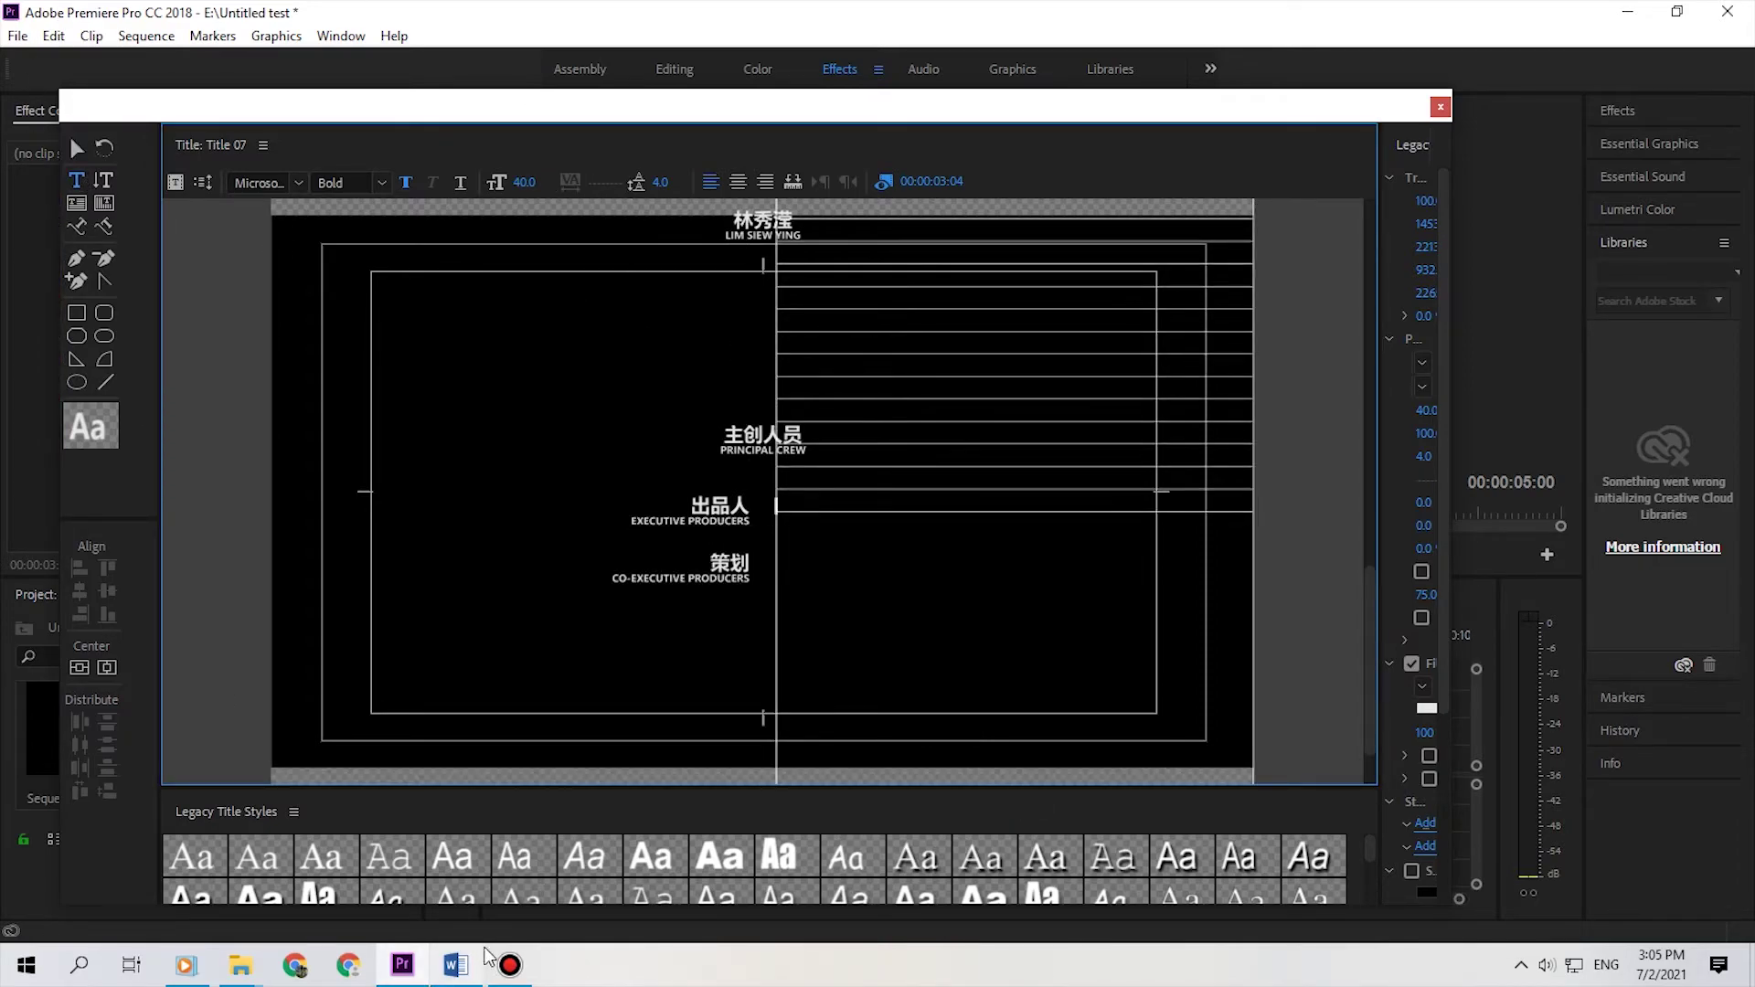
pyautogui.click(455, 964)
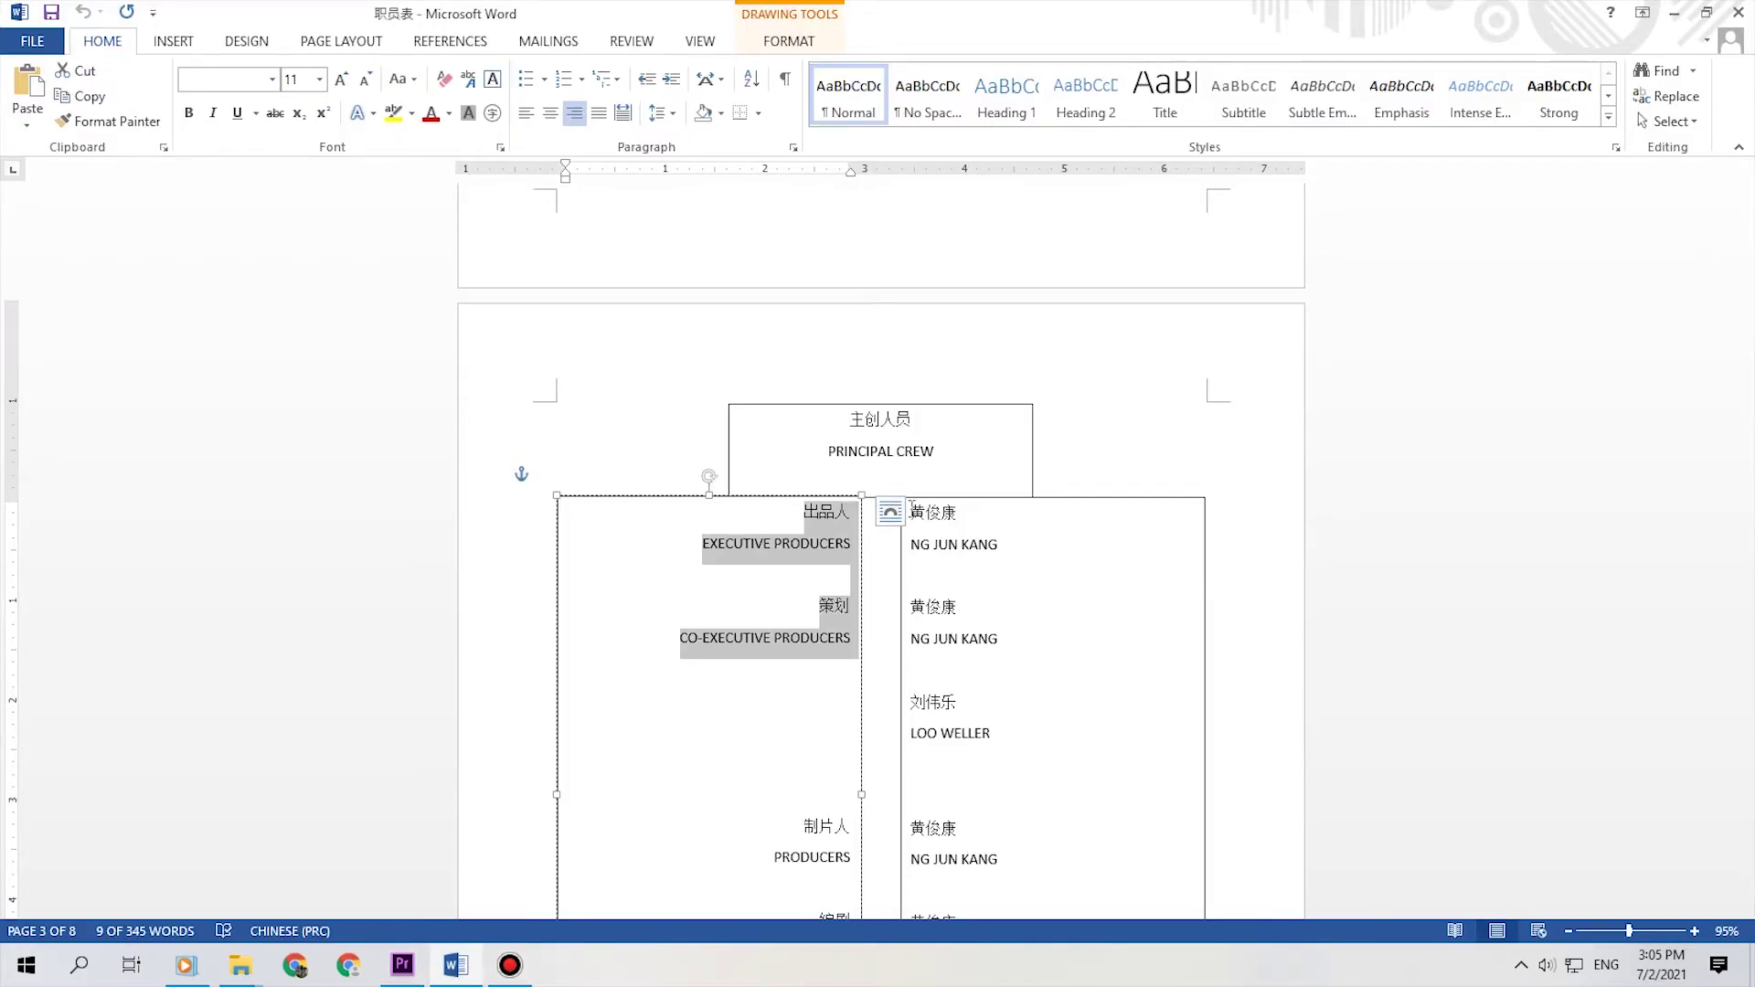
pyautogui.moveTo(911, 509); pyautogui.dragTo(985, 645)
pyautogui.hotkey('ctrl', 'c')
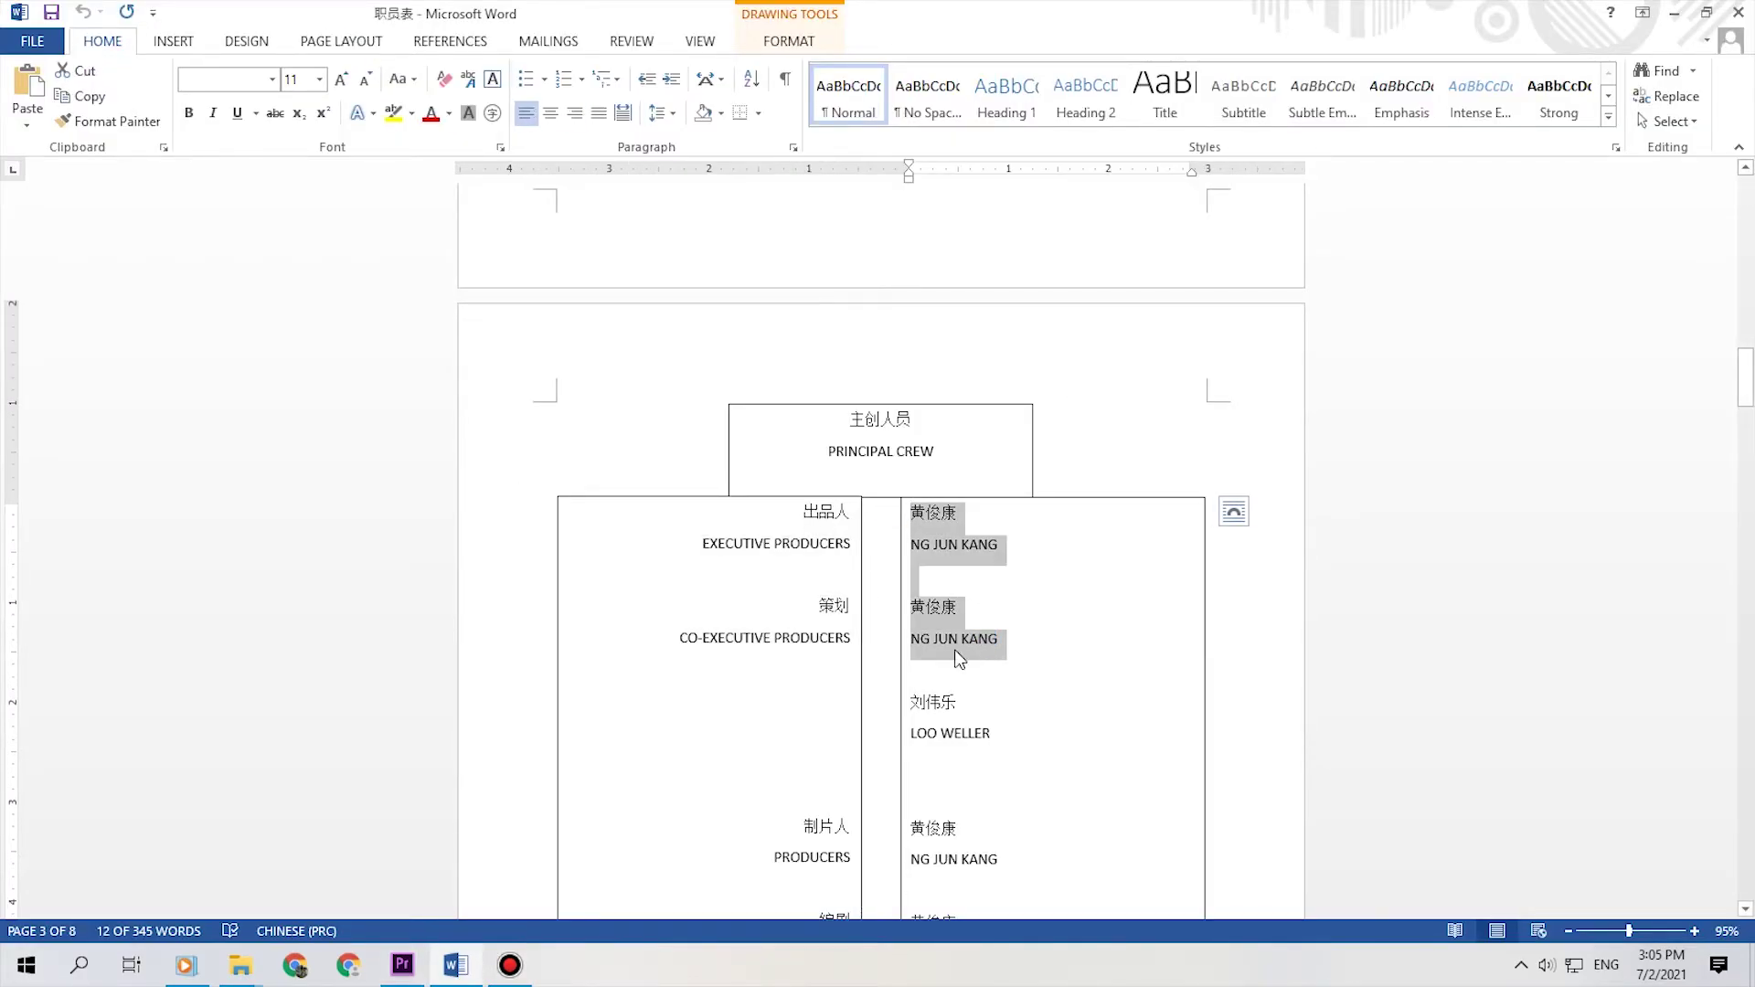
pyautogui.click(402, 964)
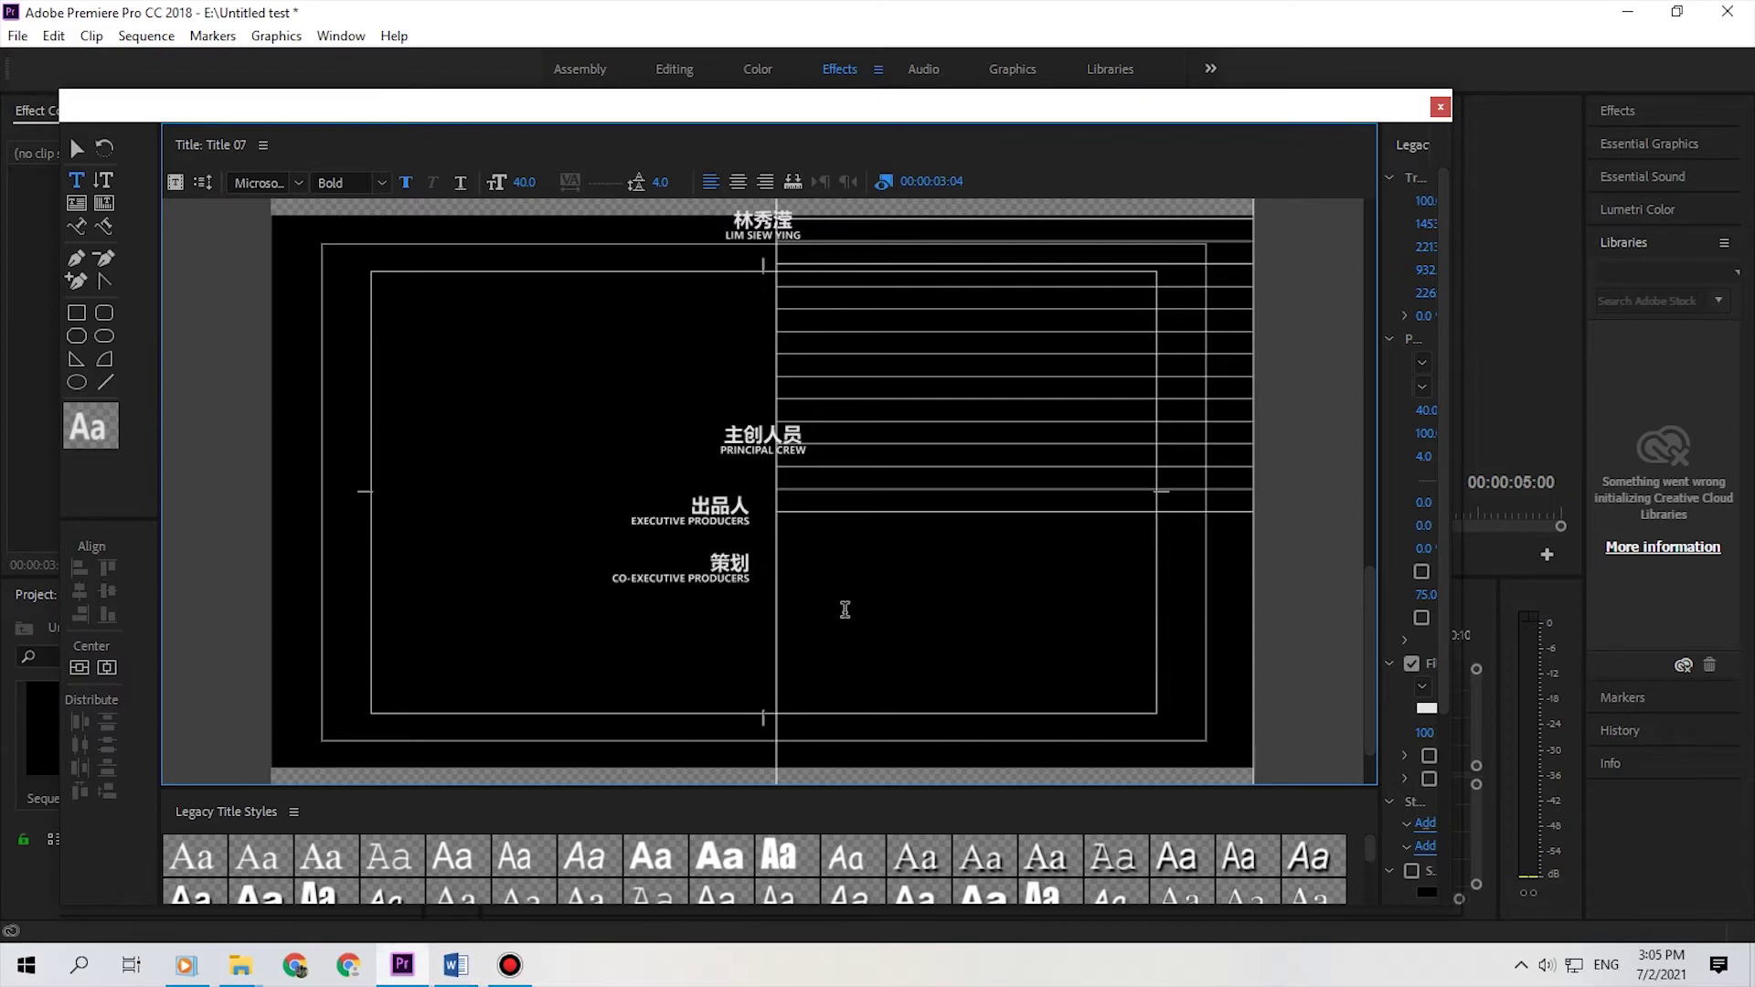
pyautogui.click(809, 510)
pyautogui.hotkey('ctrl', 'v')
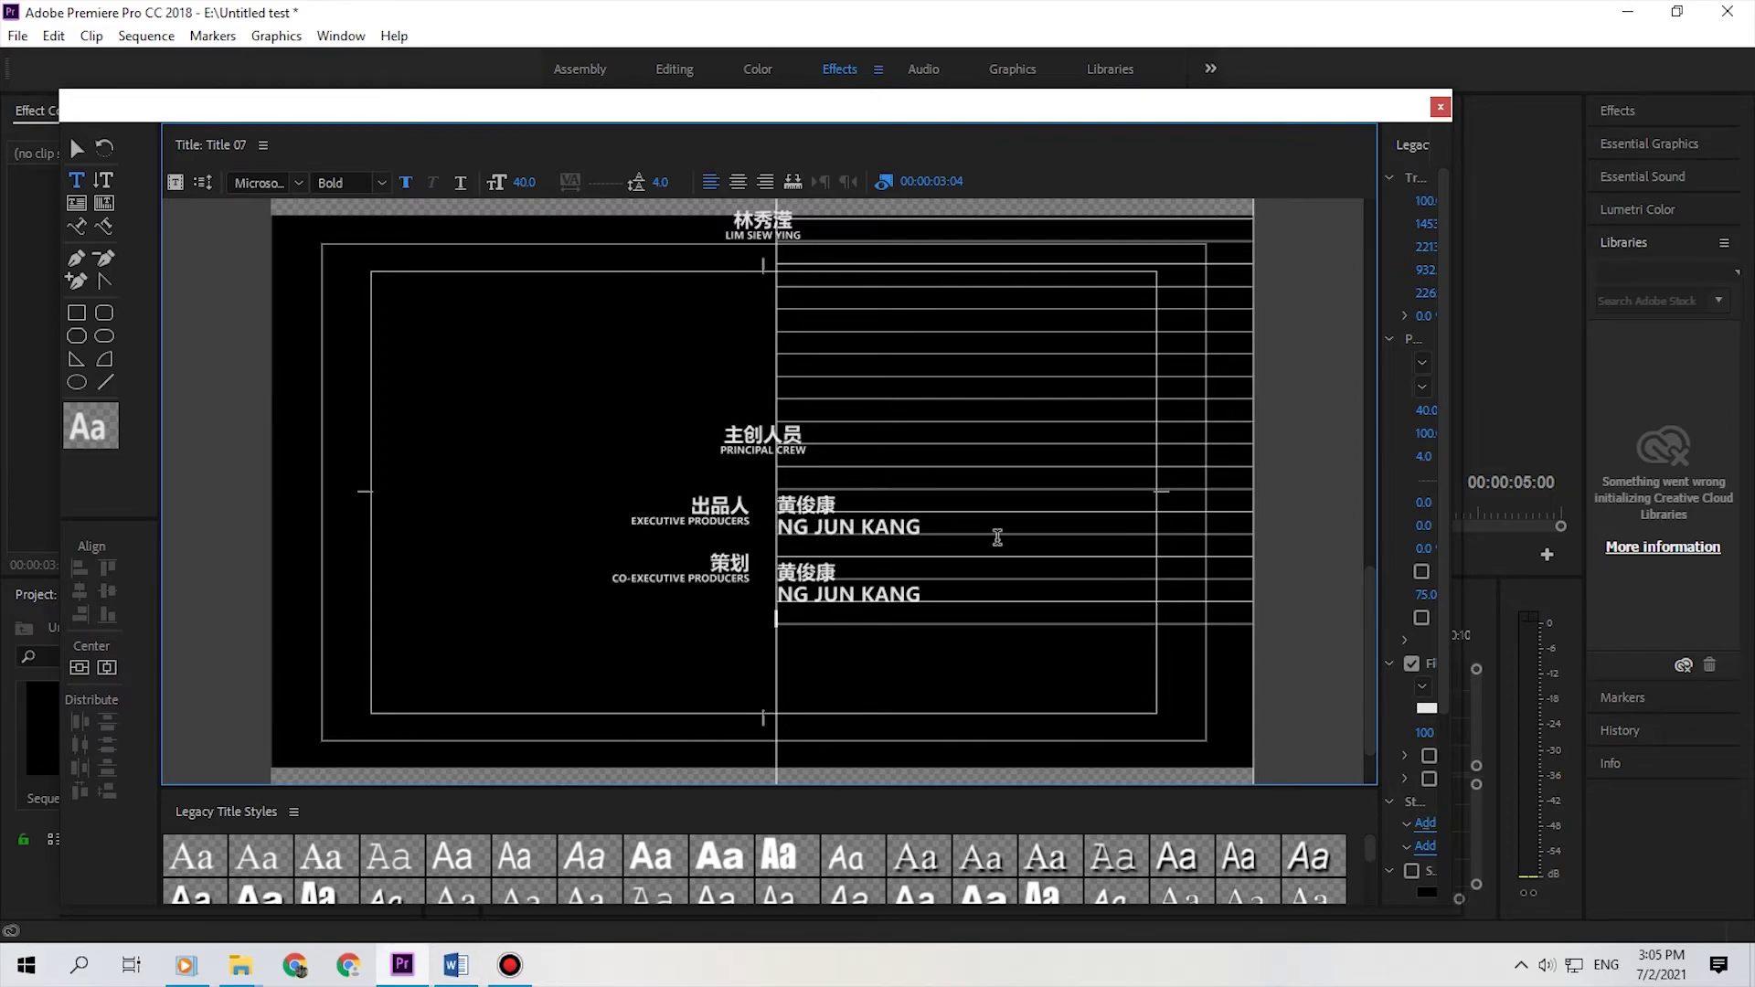
pyautogui.moveTo(952, 525); pyautogui.dragTo(754, 516)
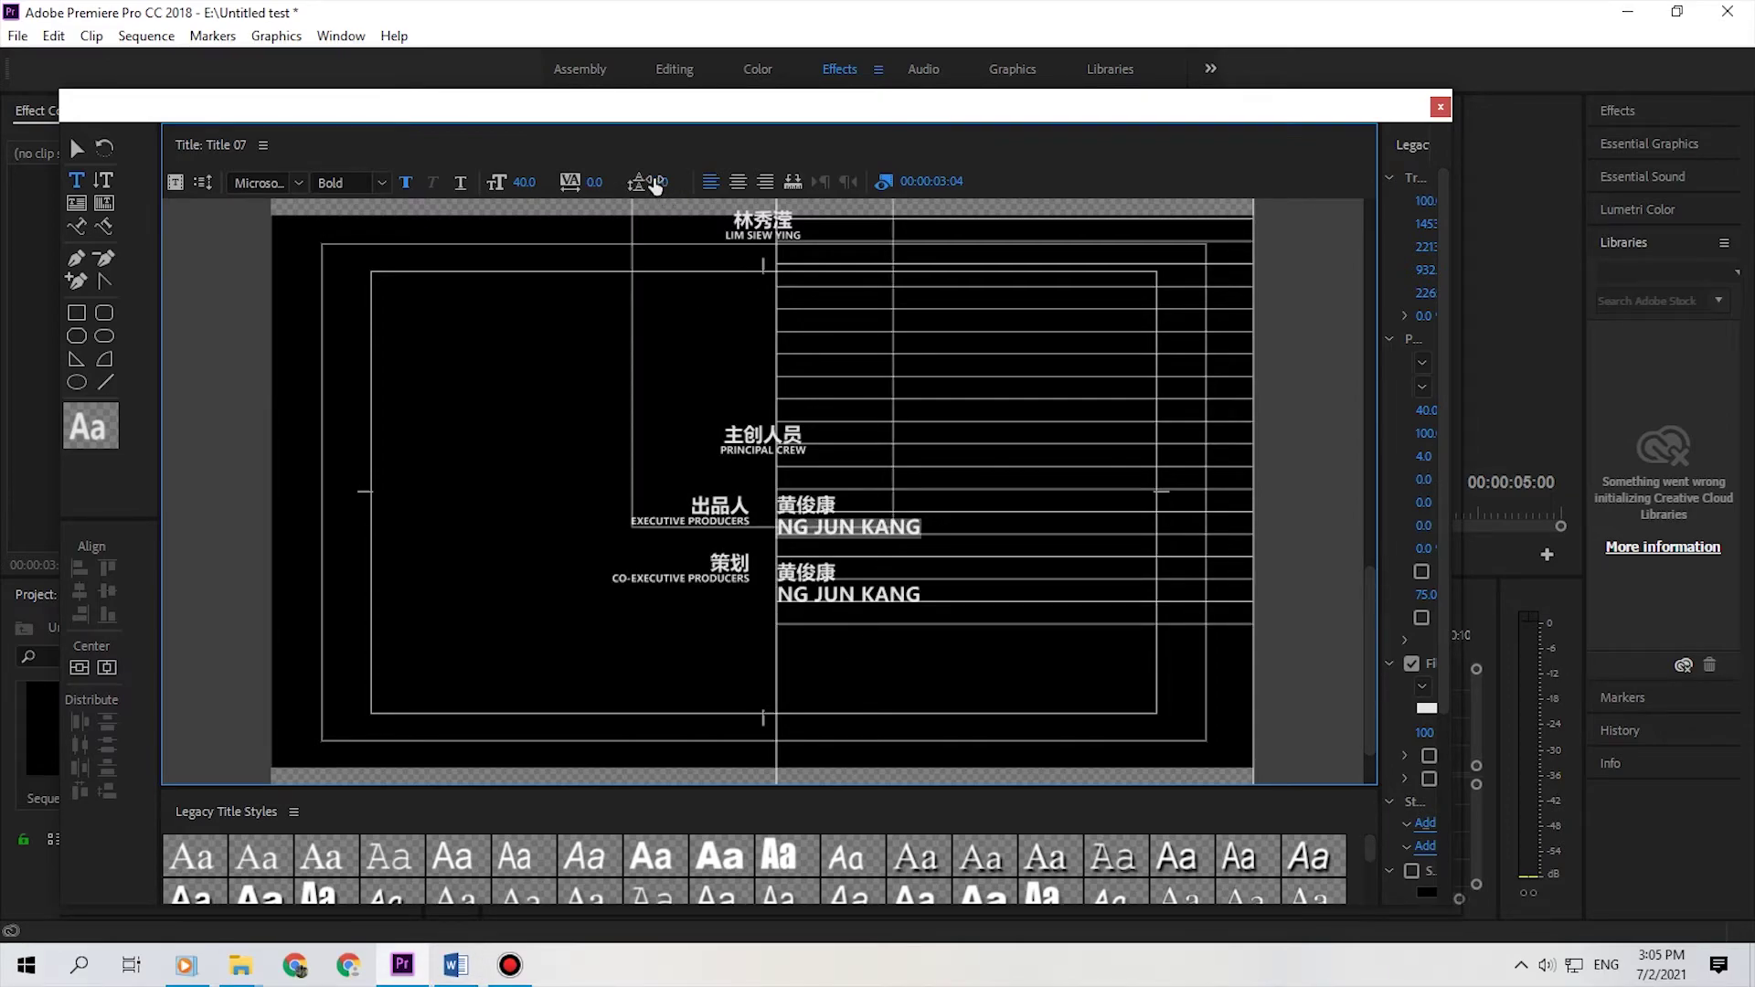
pyautogui.click(524, 182)
pyautogui.write('20')
pyautogui.press('Return')
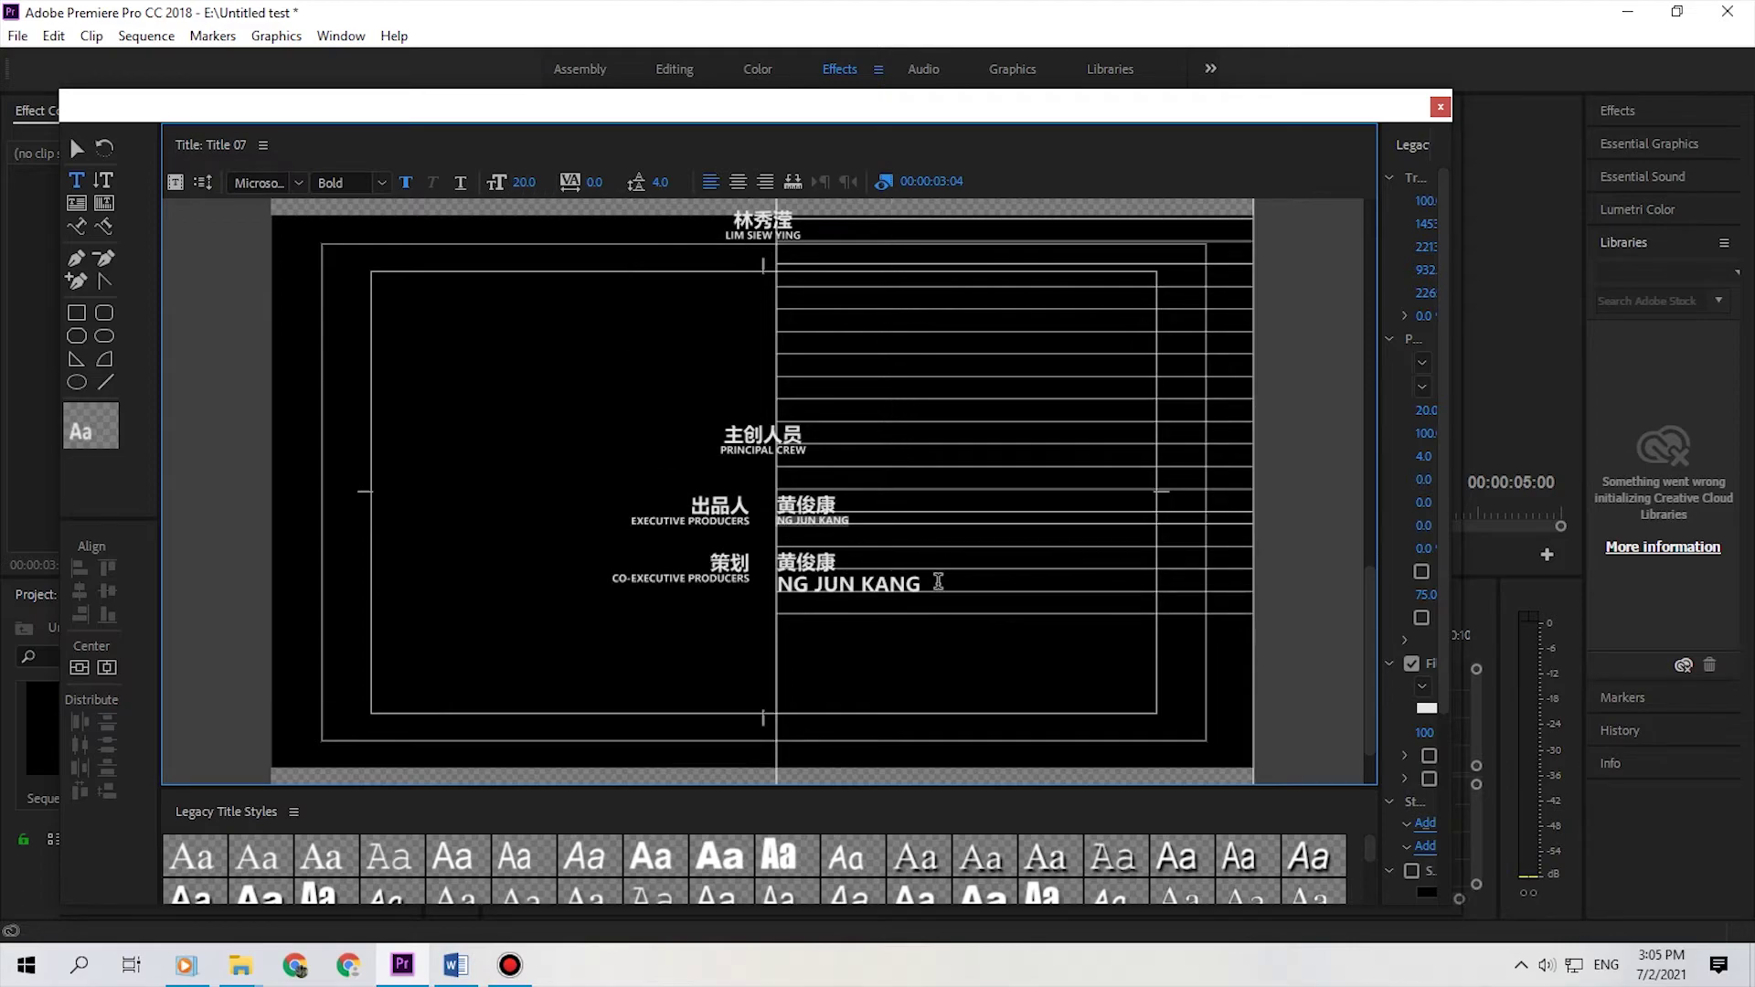
pyautogui.moveTo(938, 582); pyautogui.dragTo(776, 585)
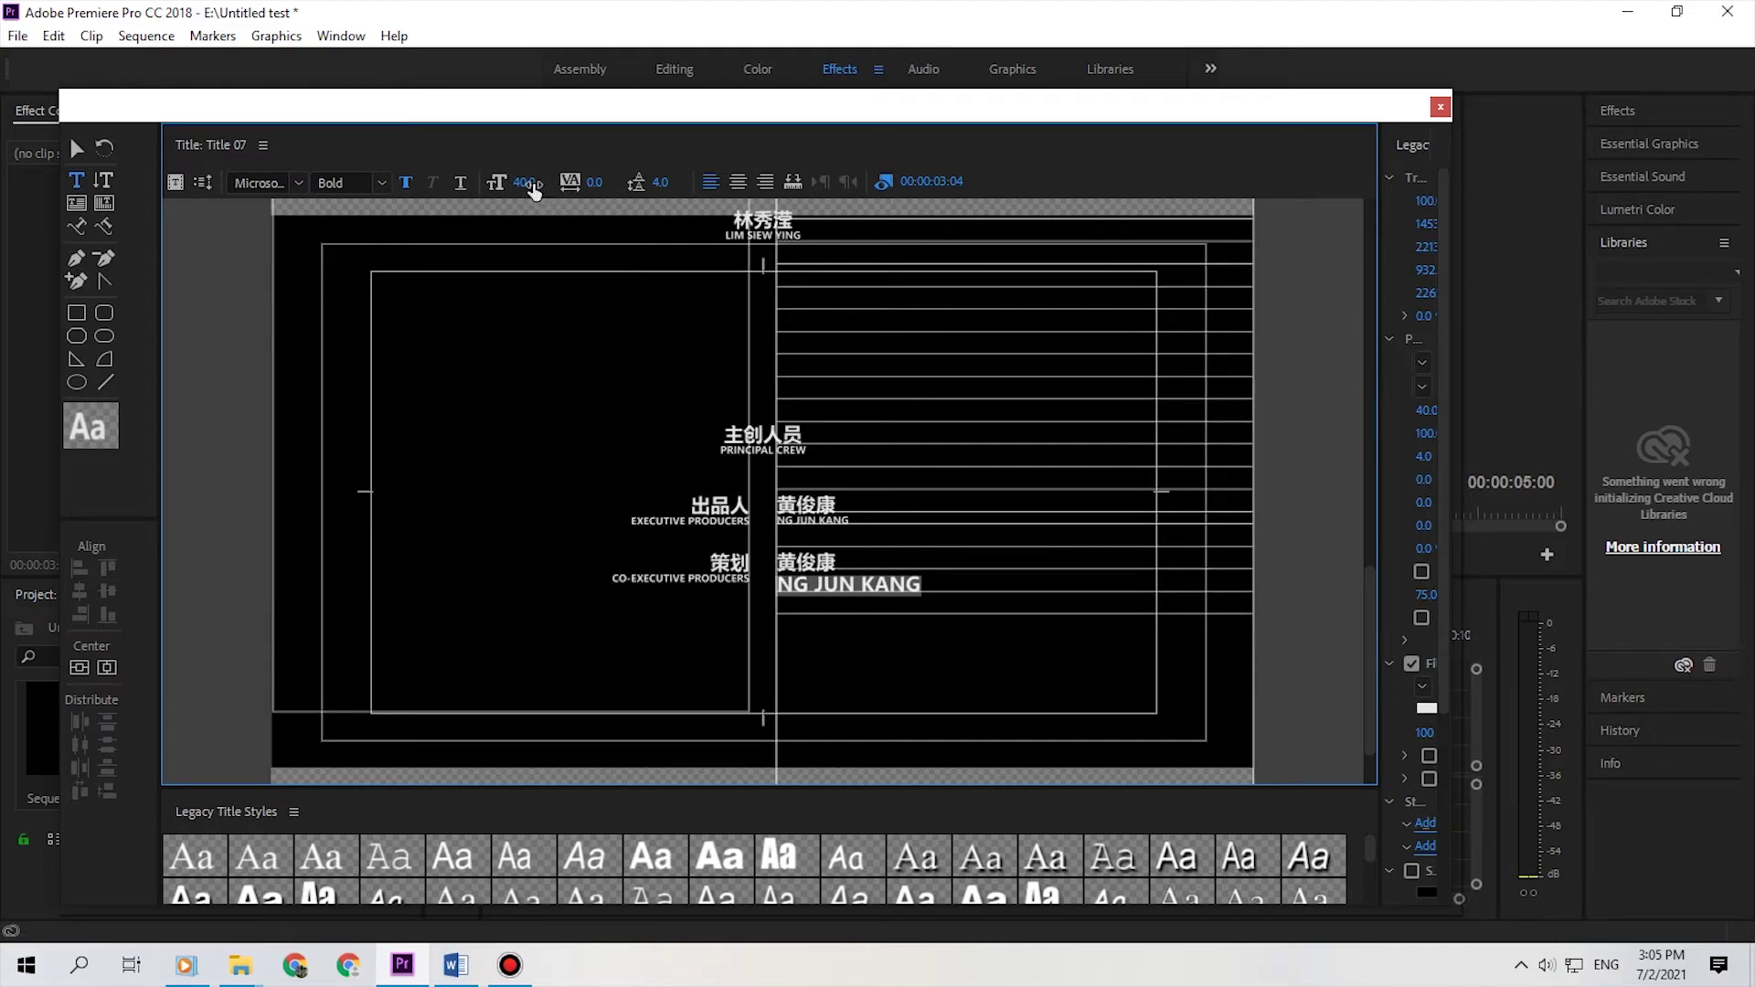
pyautogui.write('20')
pyautogui.press('Return')
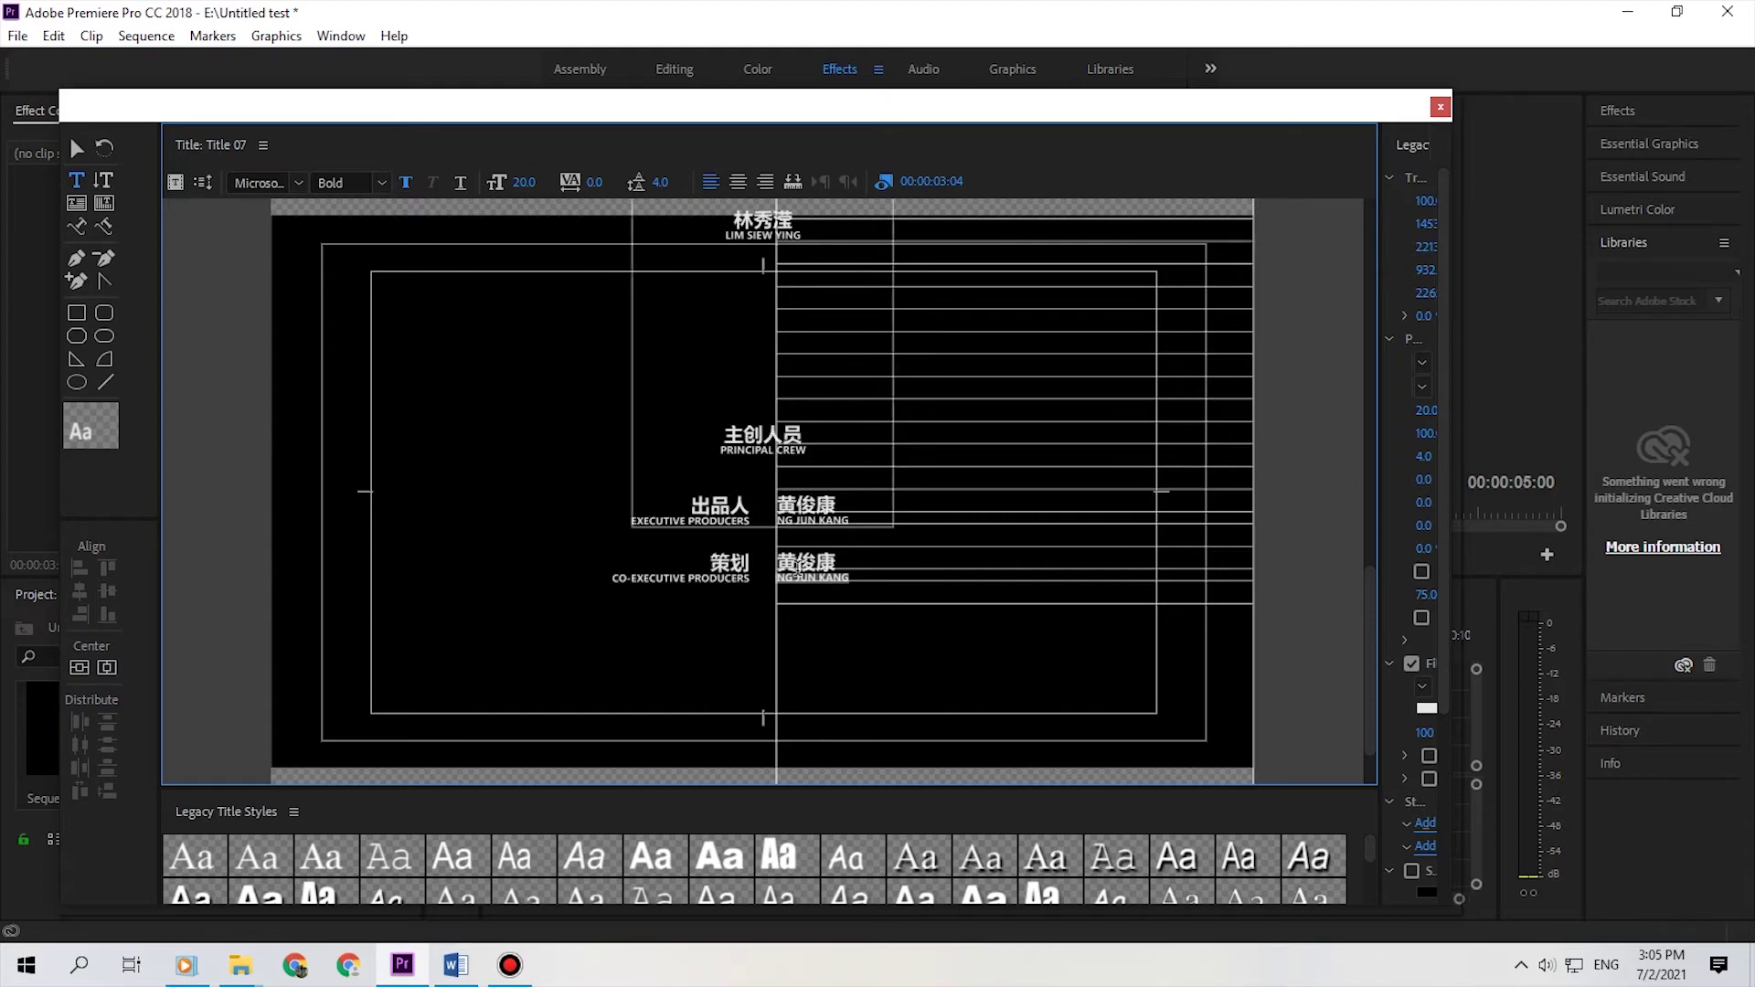
pyautogui.click(716, 602)
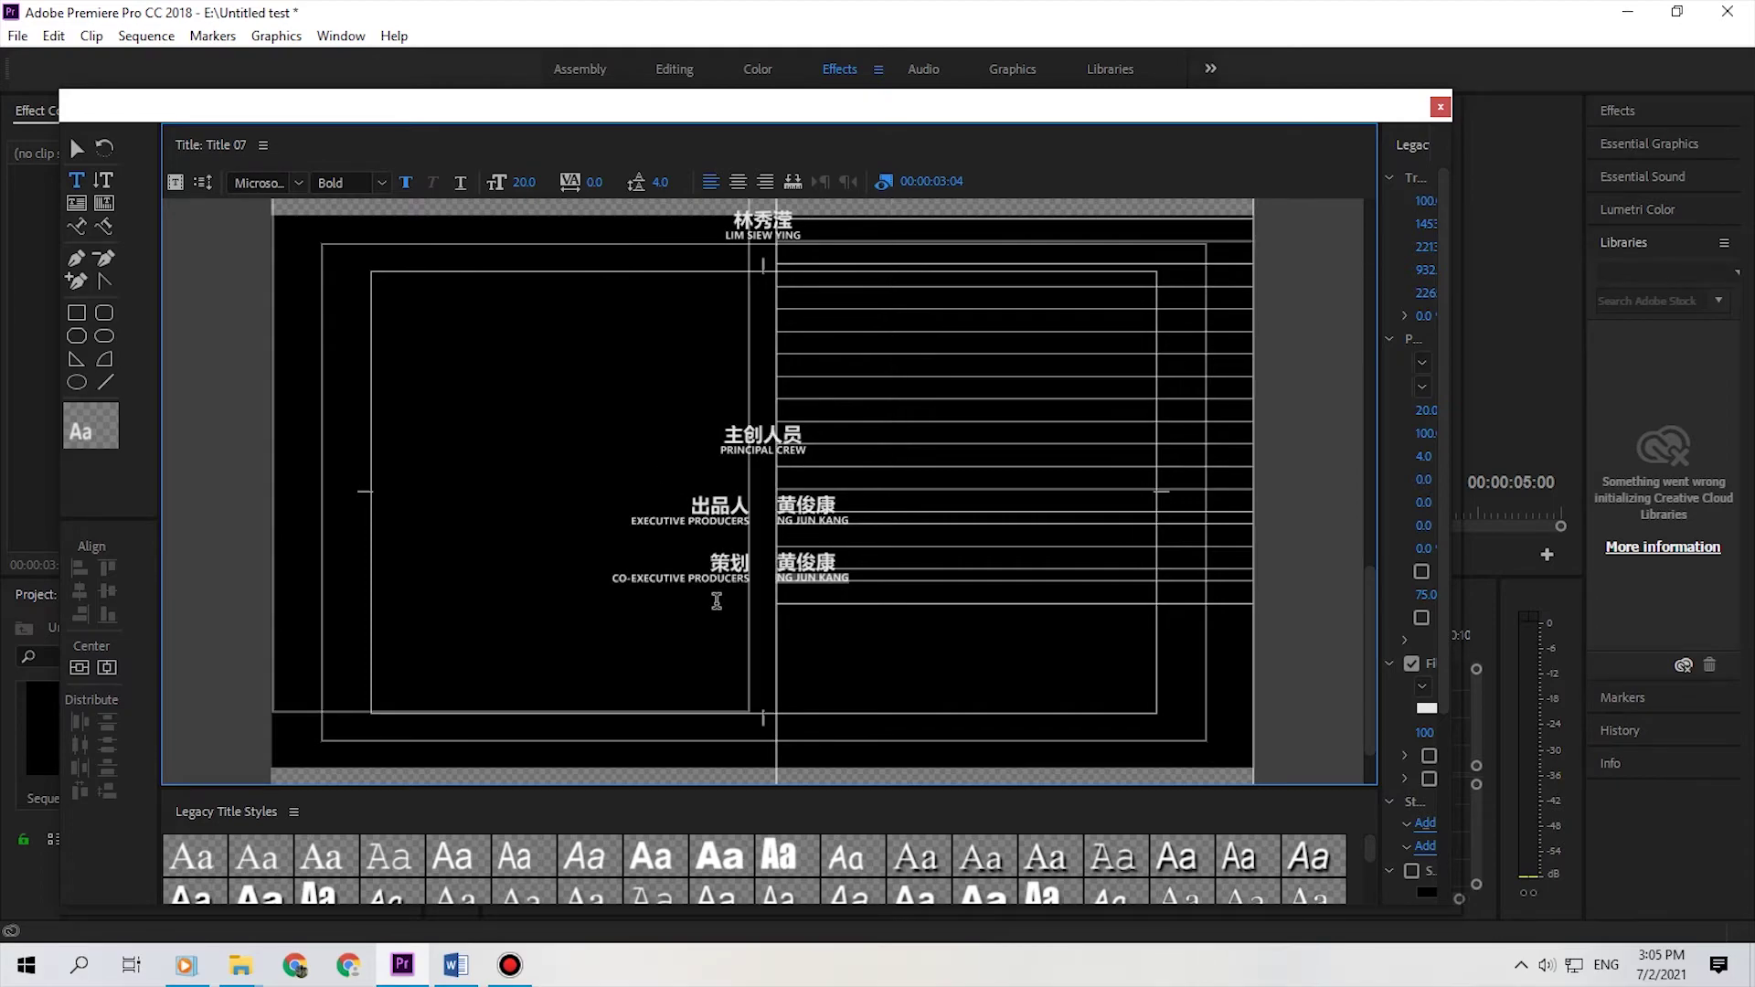
pyautogui.click(455, 965)
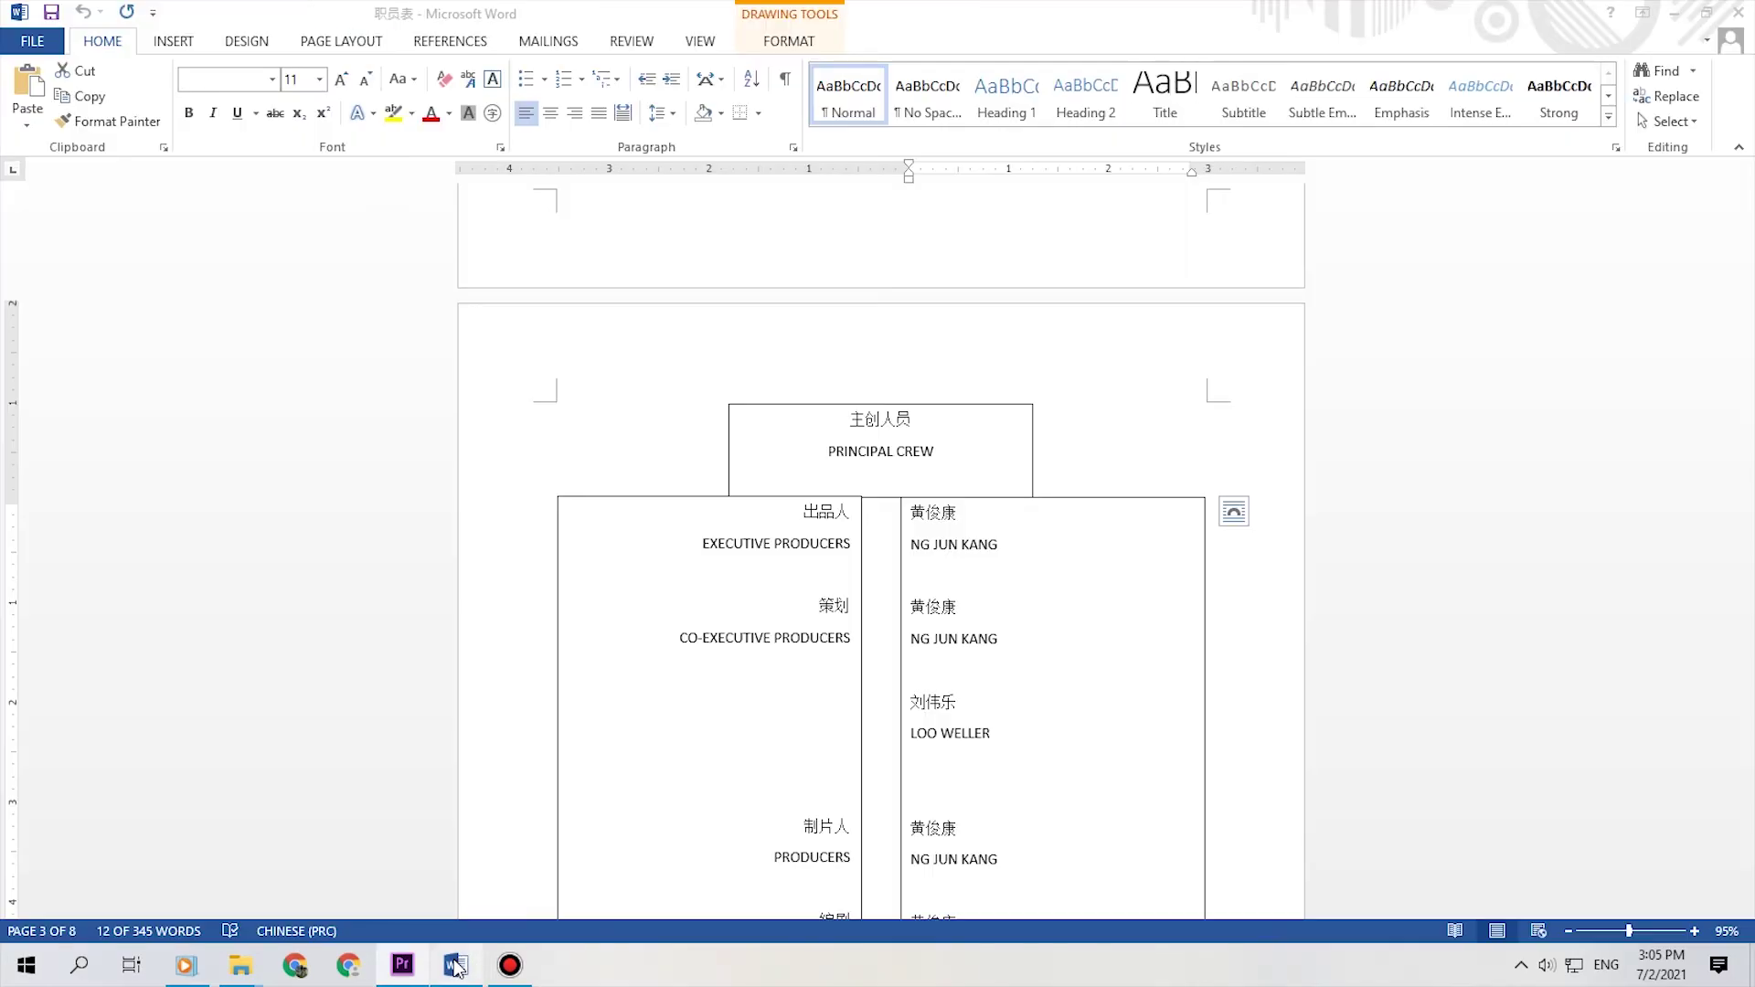
pyautogui.scroll(-5, 927, 741)
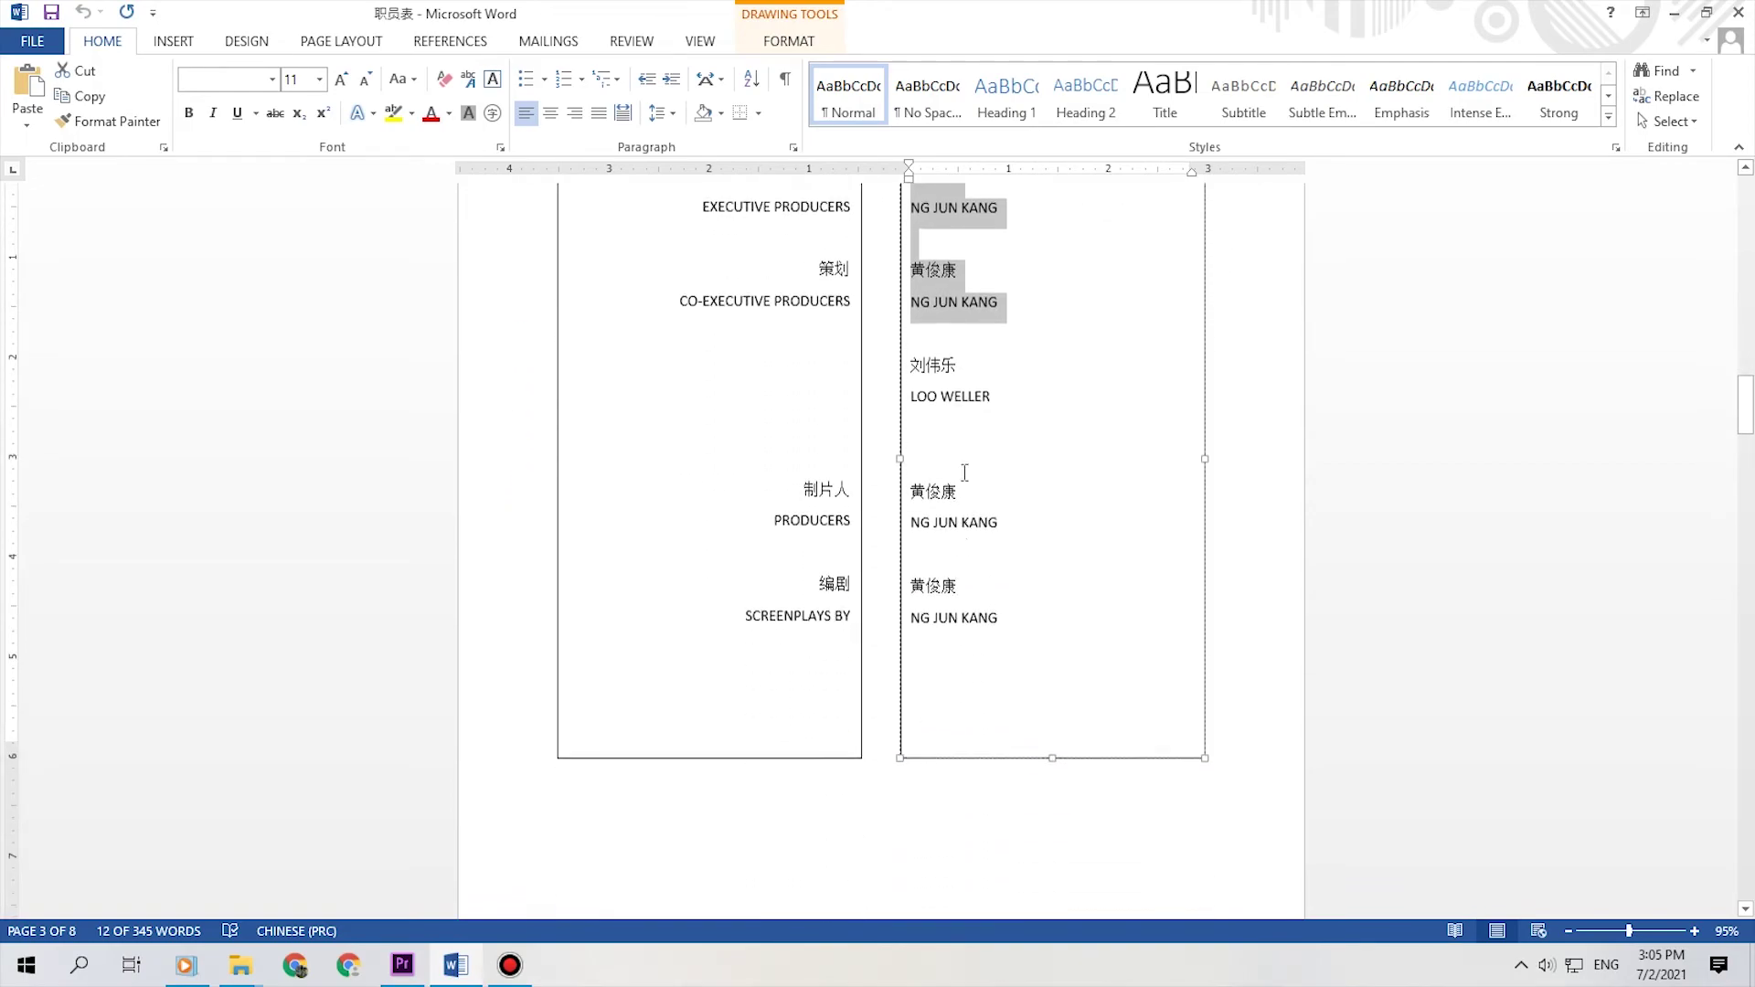
pyautogui.moveTo(913, 349); pyautogui.dragTo(1019, 404)
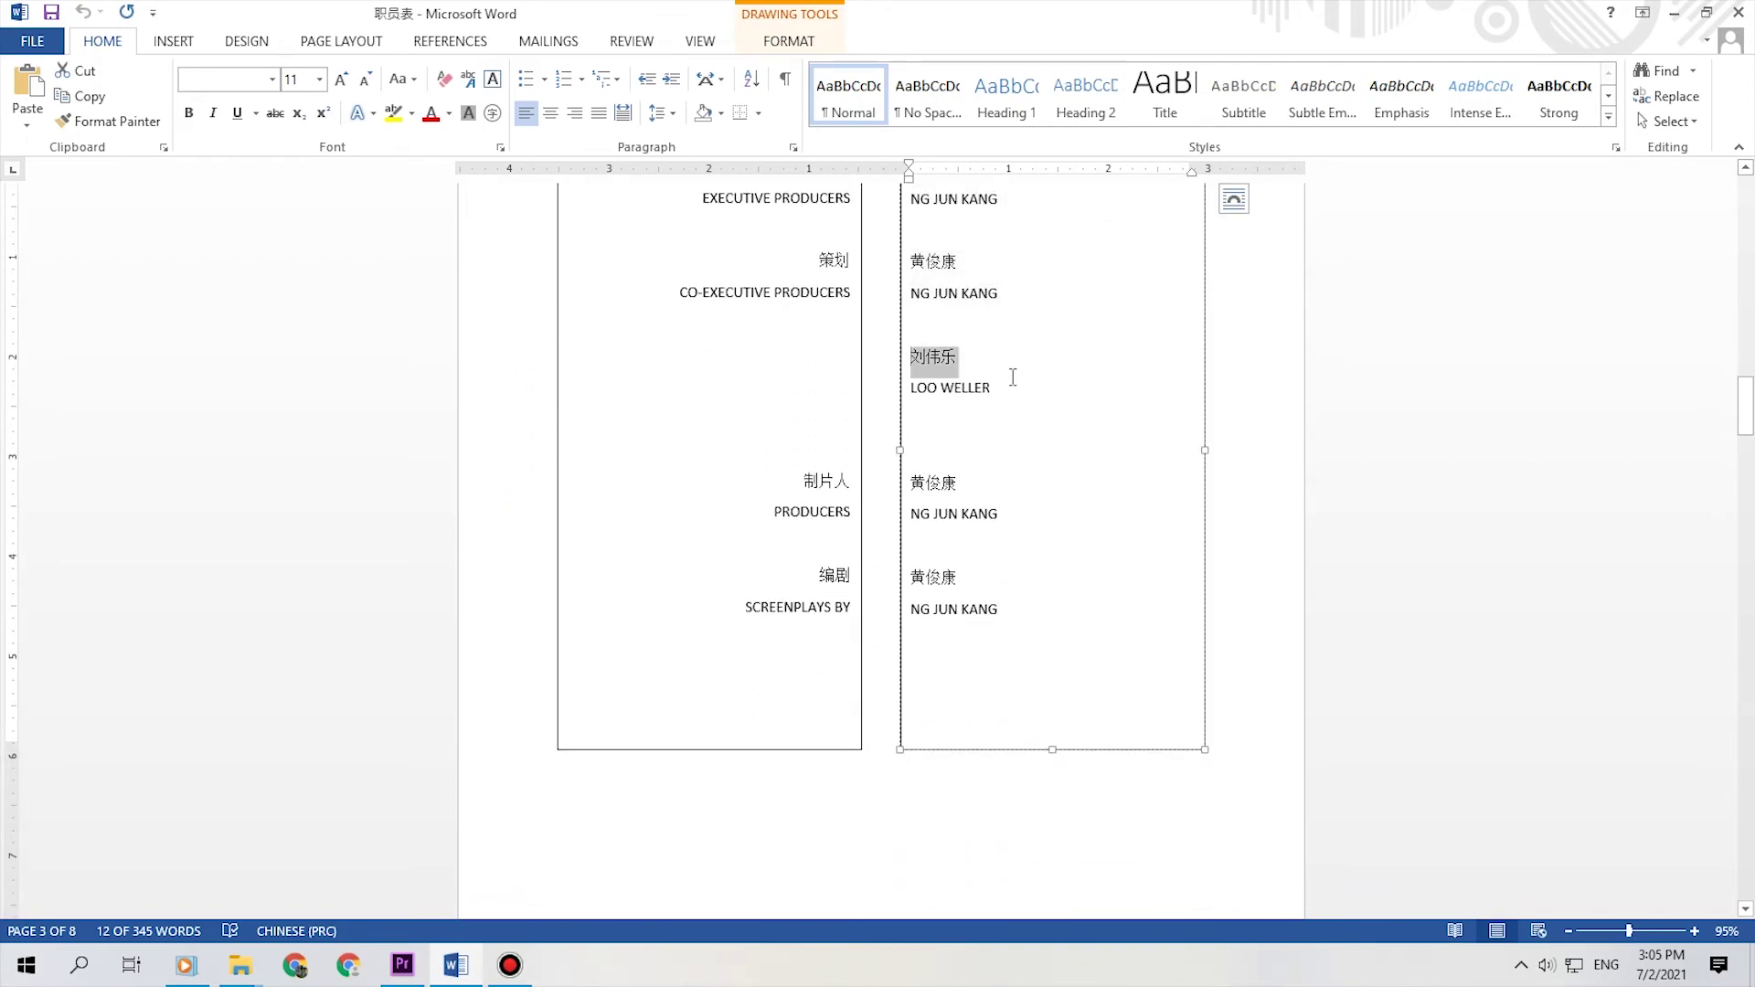
pyautogui.click(402, 964)
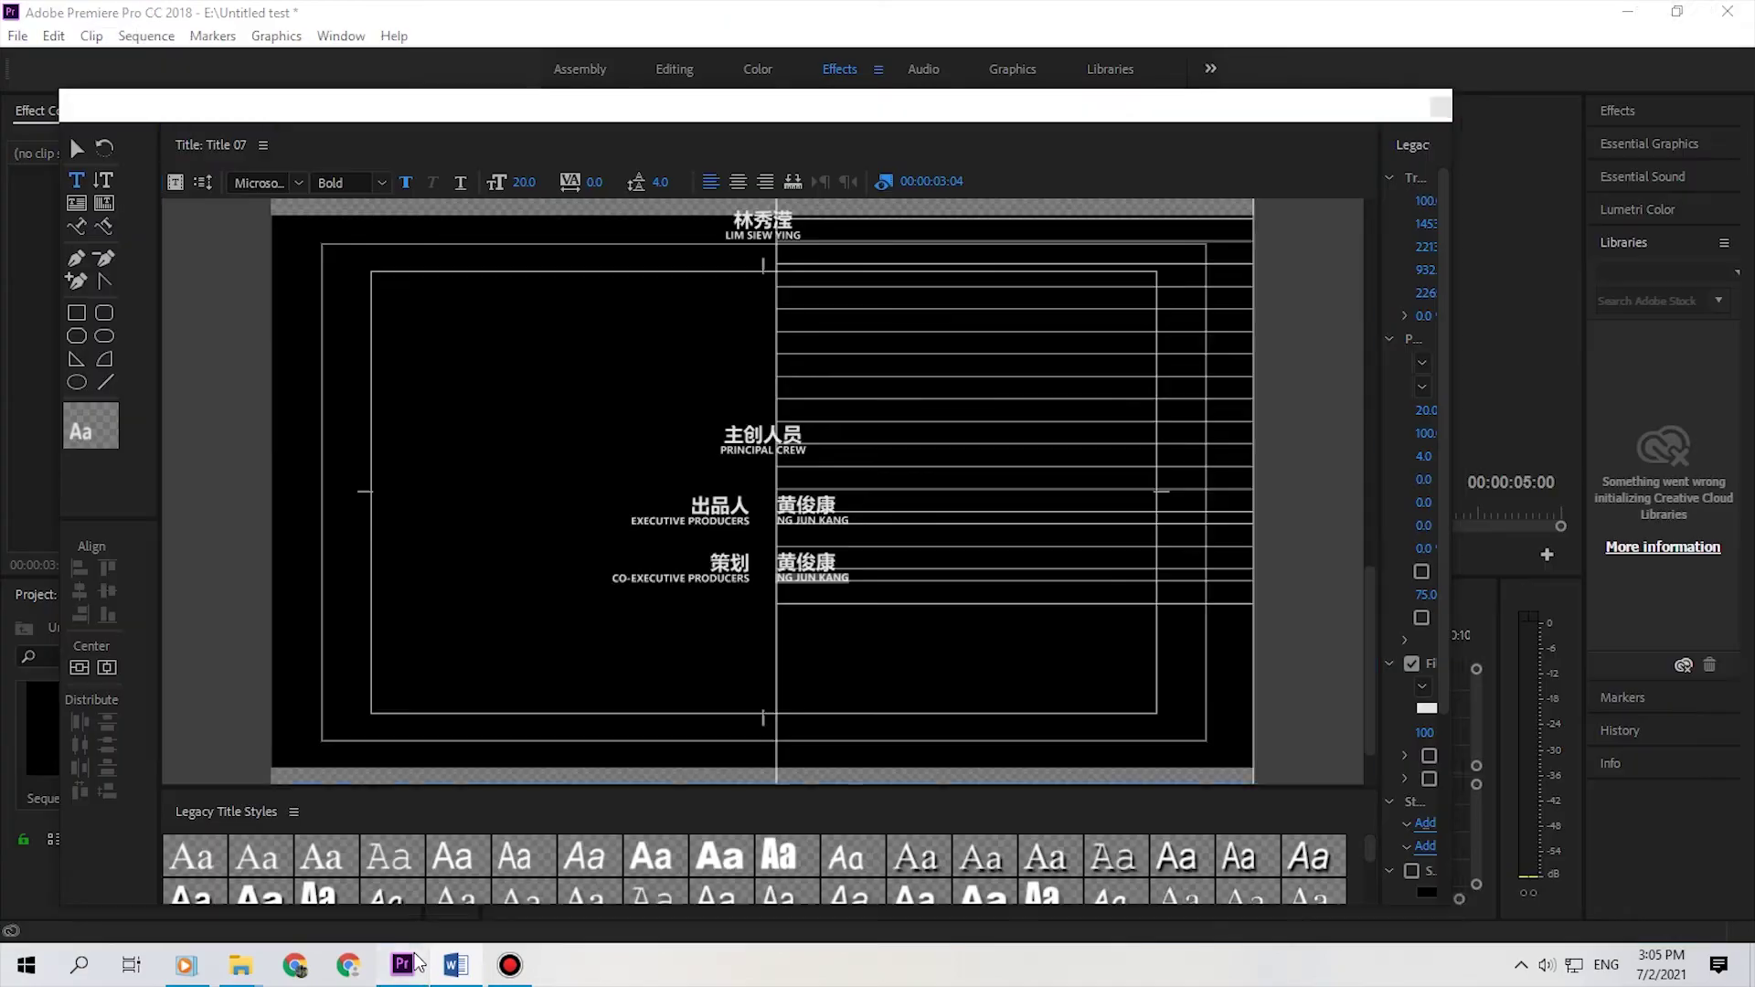
pyautogui.click(873, 574)
pyautogui.press('Return')
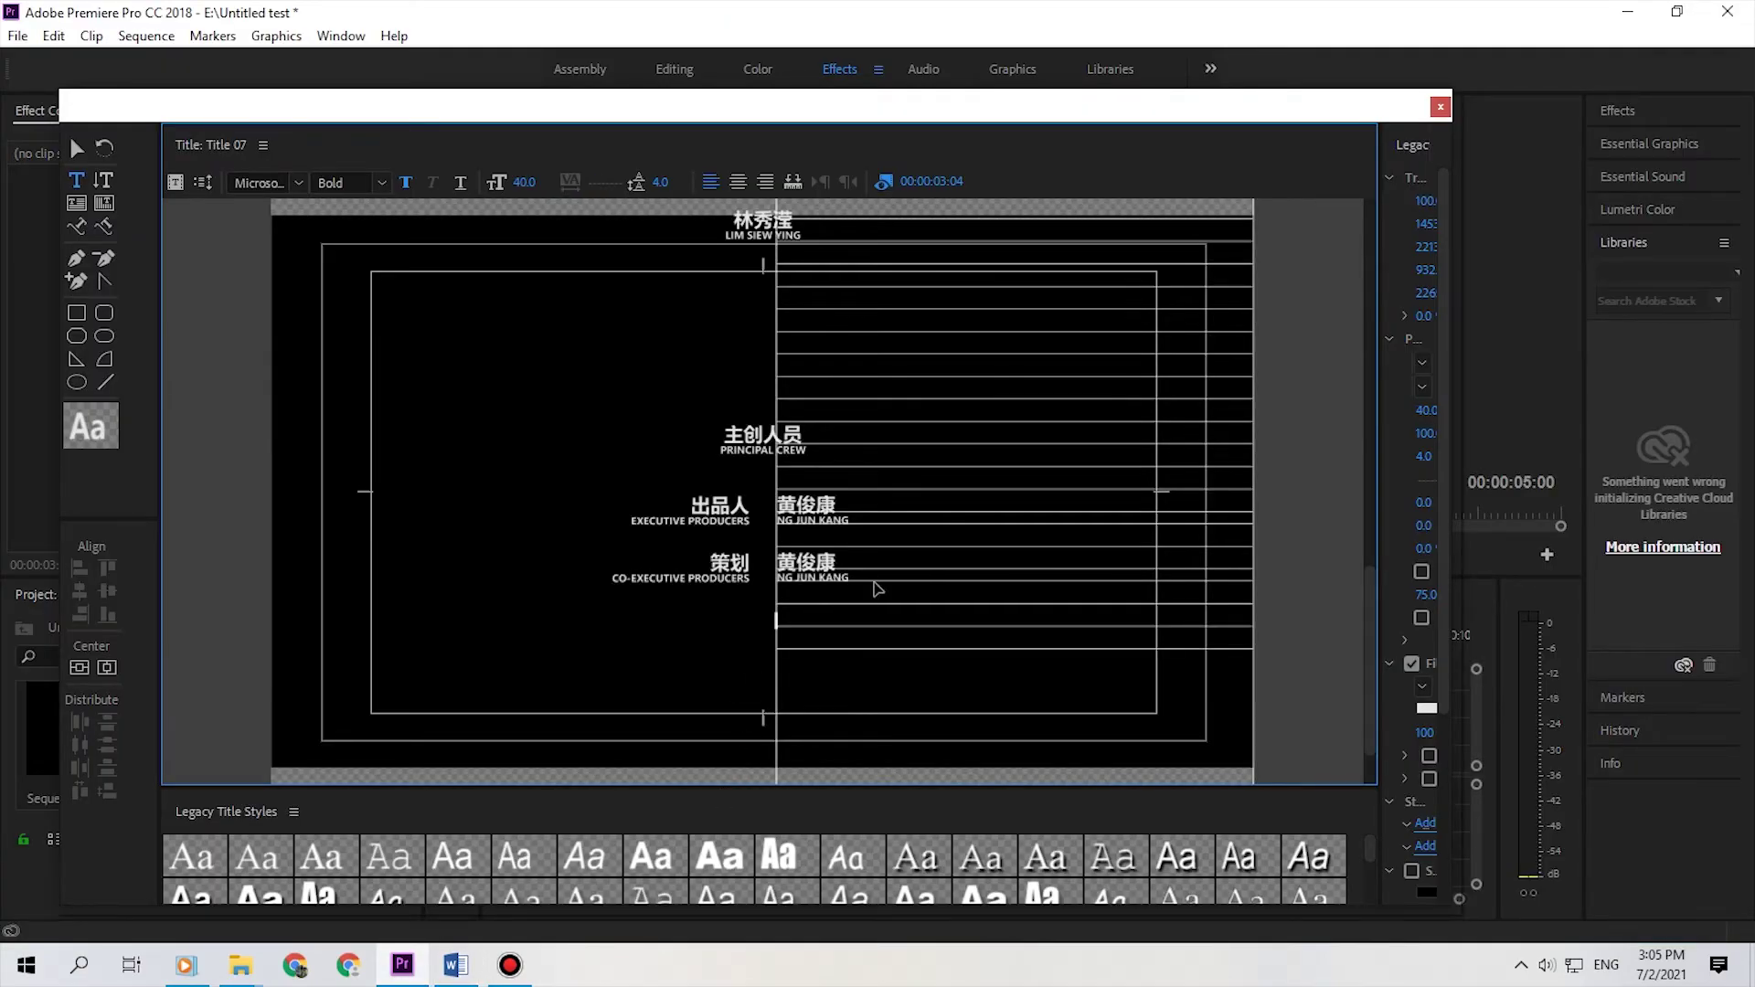
pyautogui.hotkey('ctrl', 'v')
pyautogui.press('BackSpace')
pyautogui.press('BackSpace')
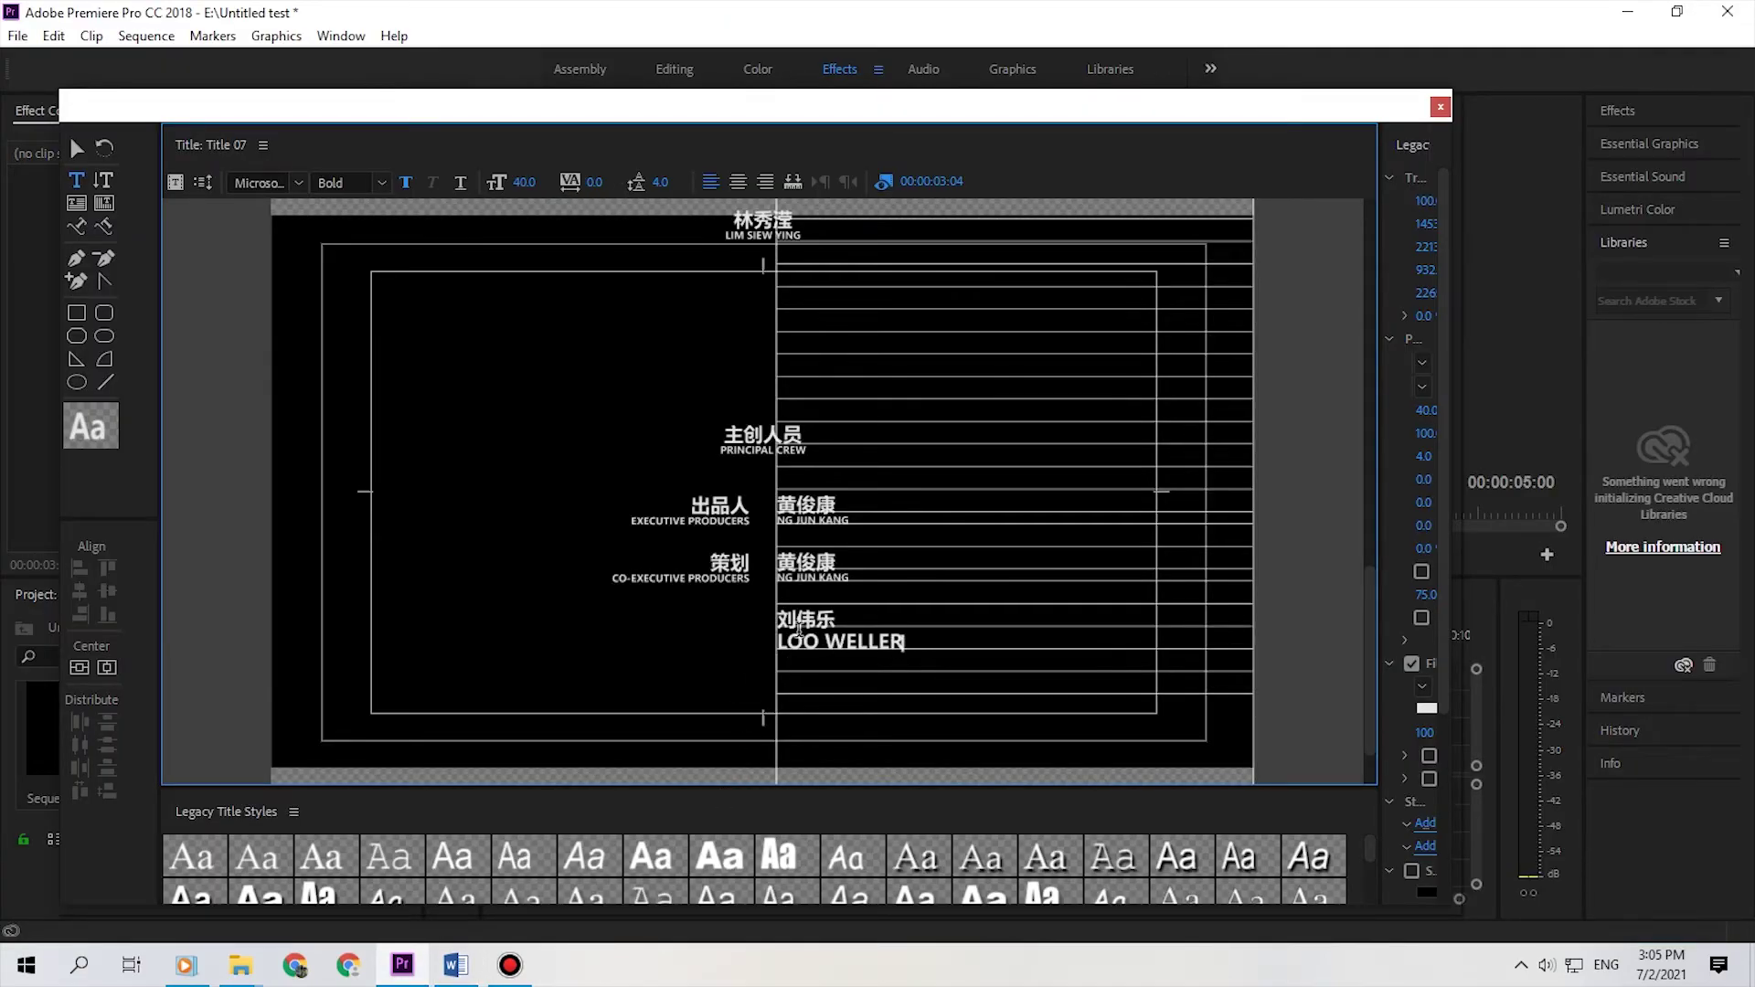
pyautogui.click(523, 181)
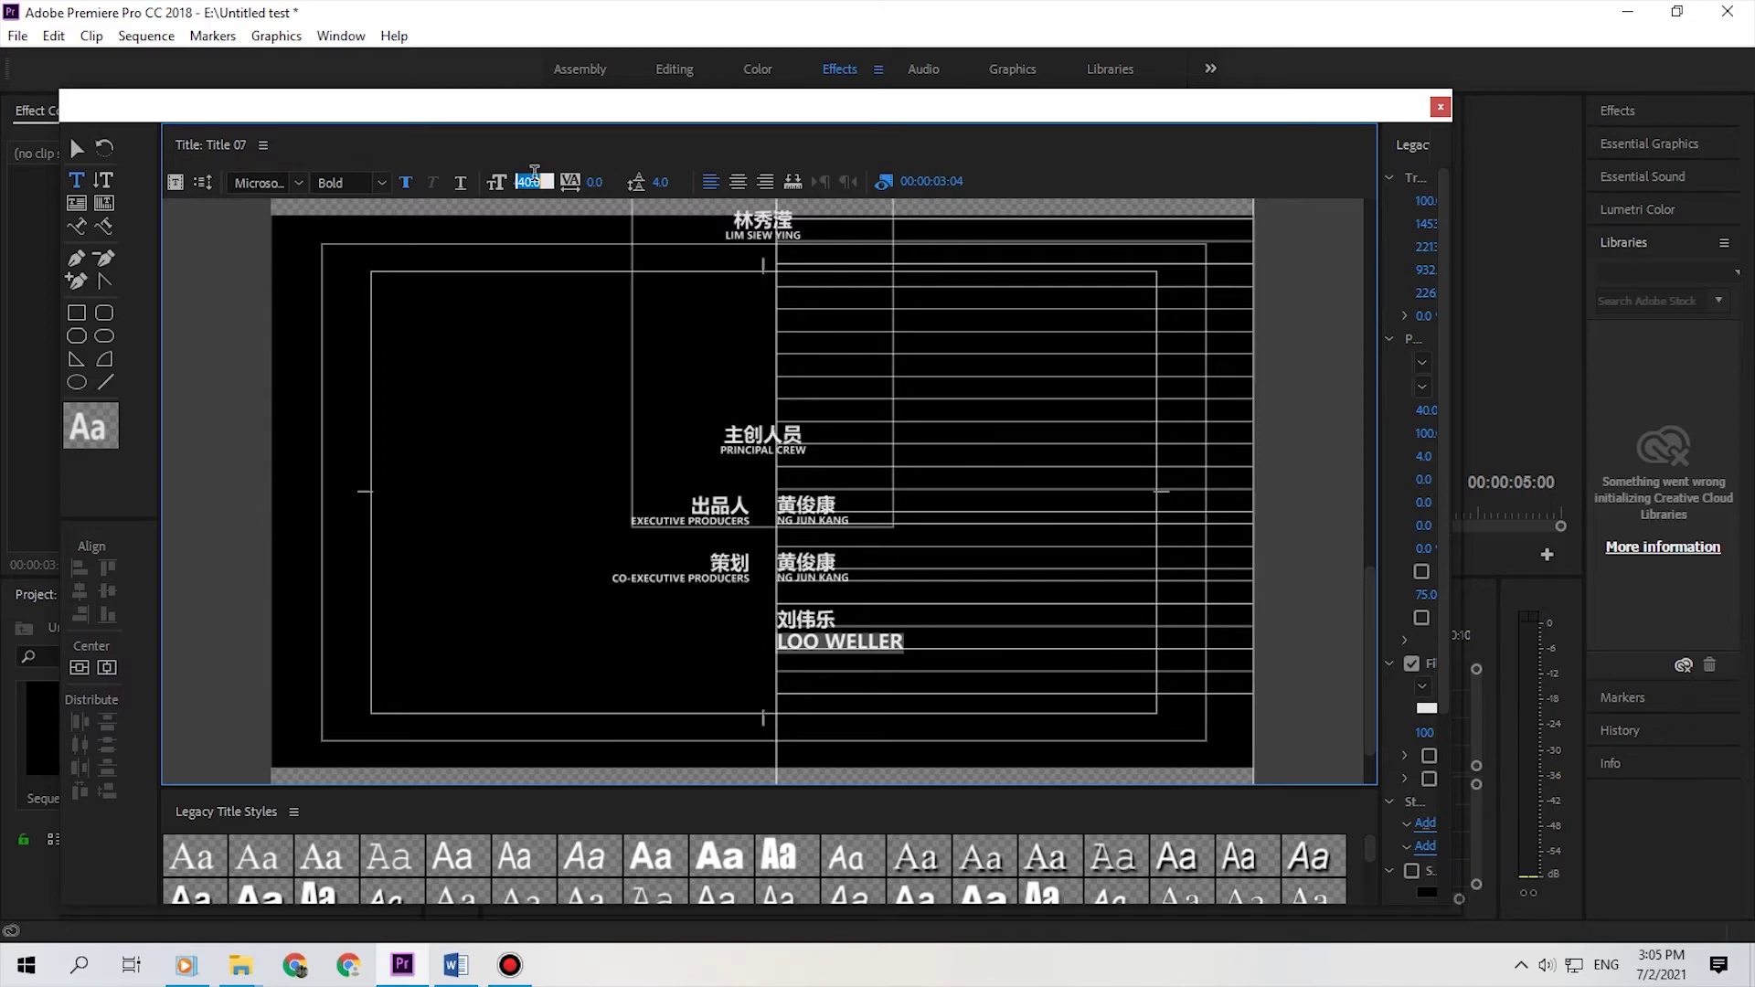
pyautogui.write('20')
pyautogui.press('Return')
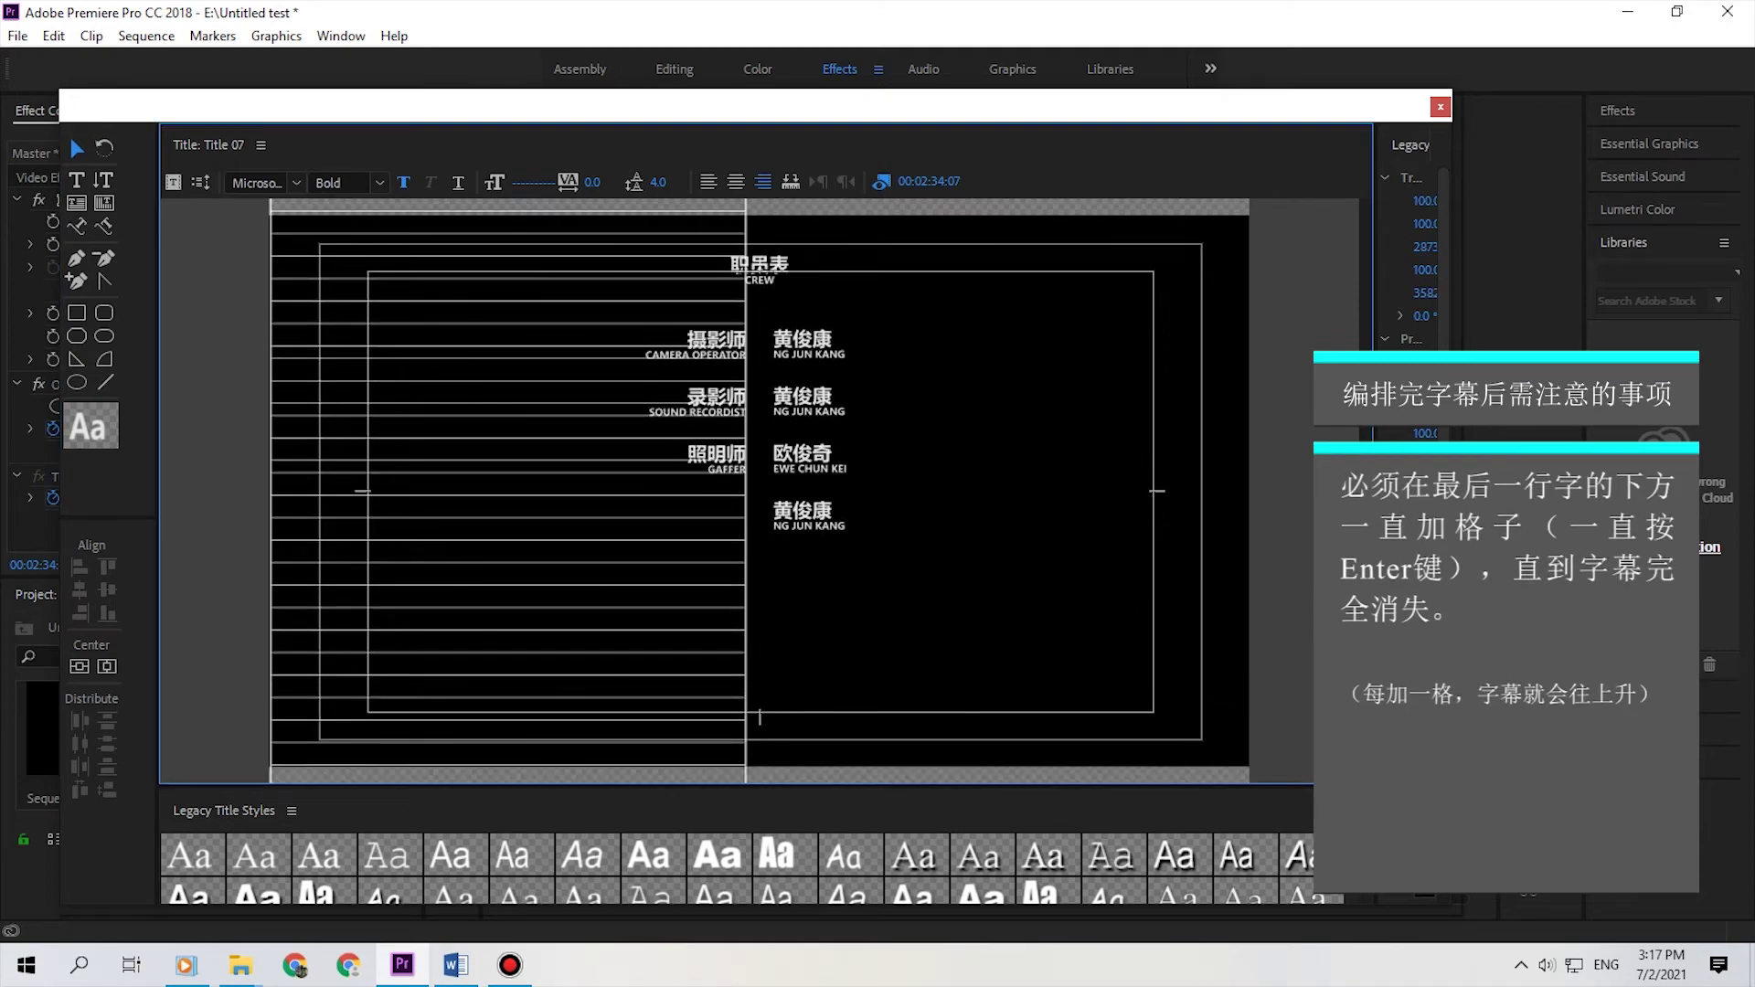
# Step: Add blank lines after the last credit and drag the credits text boxes' bottom edges downward
pyautogui.press('Return')
pyautogui.press('Return')
pyautogui.press('Return')
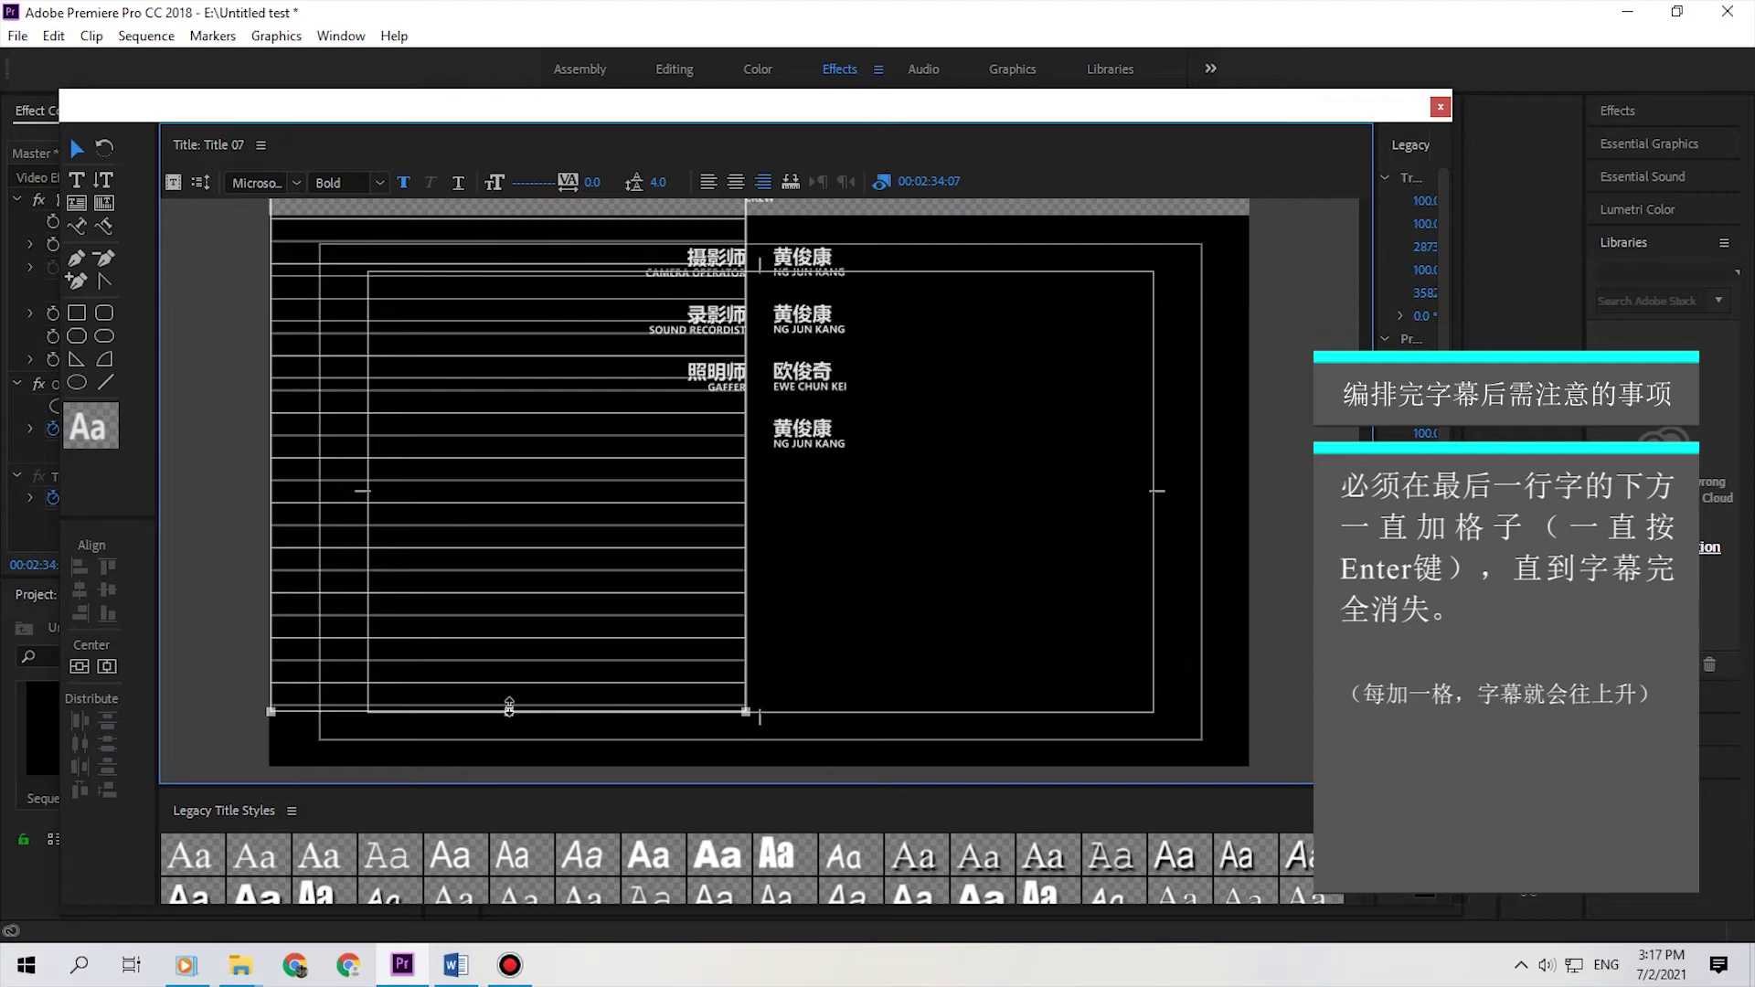
pyautogui.moveTo(509, 708); pyautogui.dragTo(517, 784)
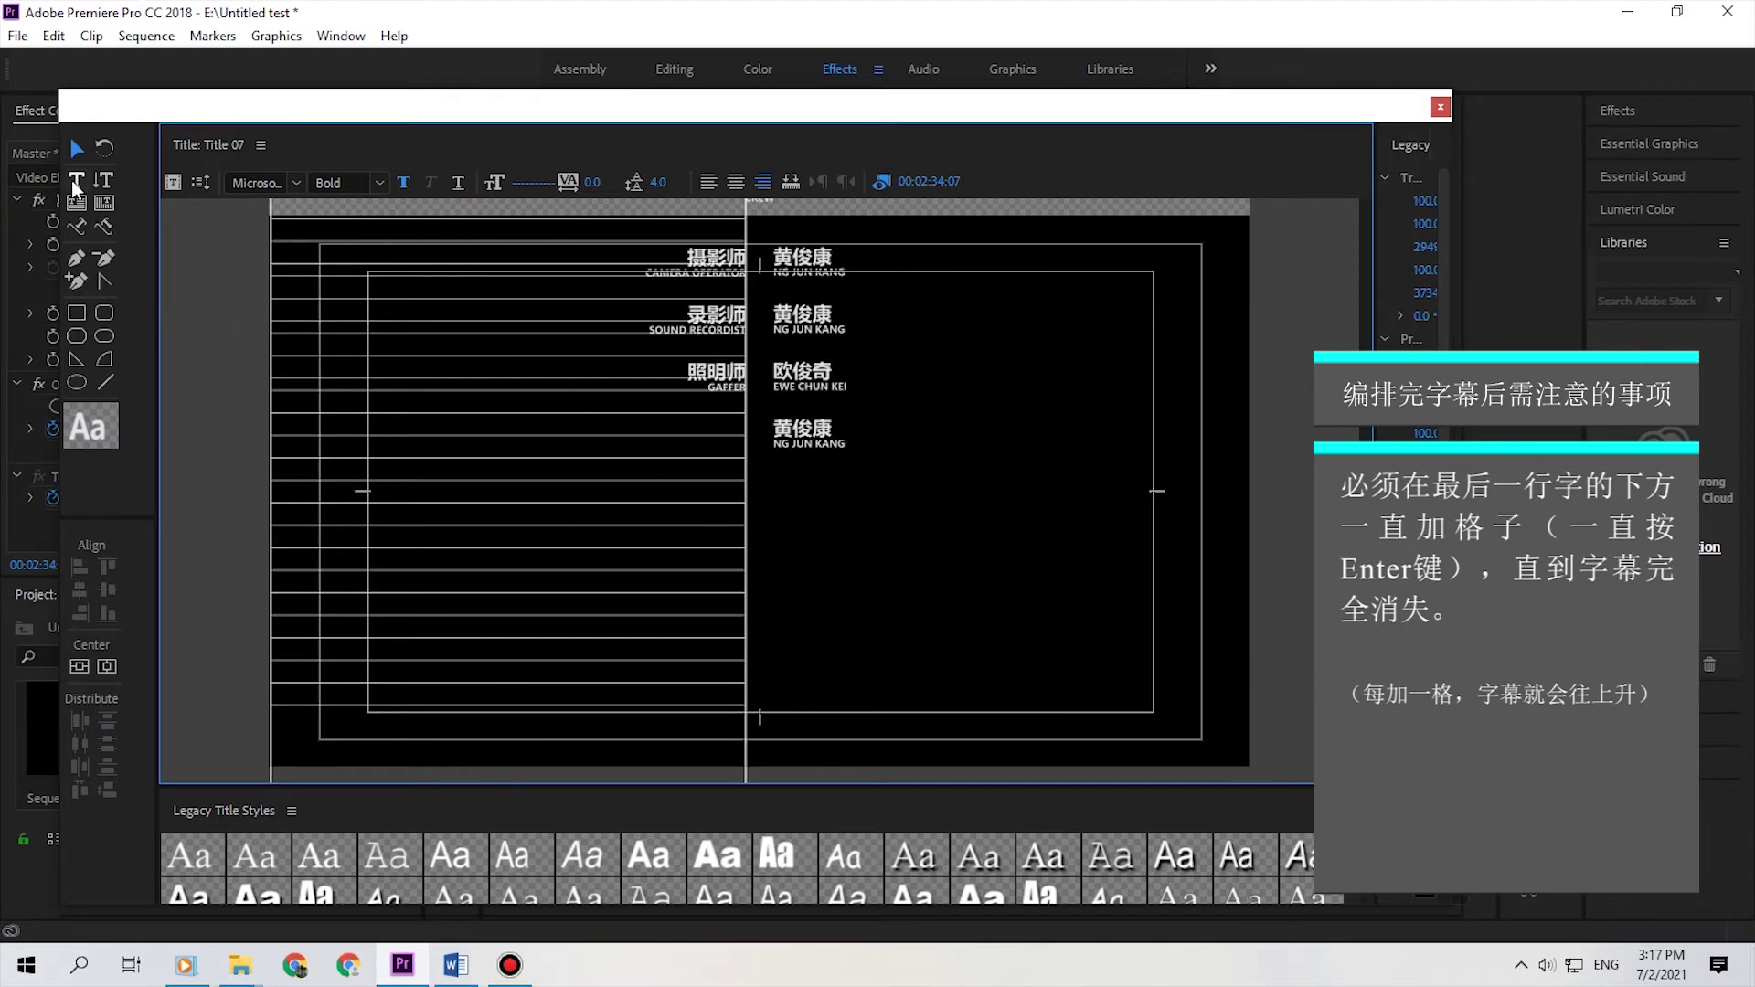
pyautogui.click(77, 181)
pyautogui.click(676, 665)
pyautogui.click(742, 690)
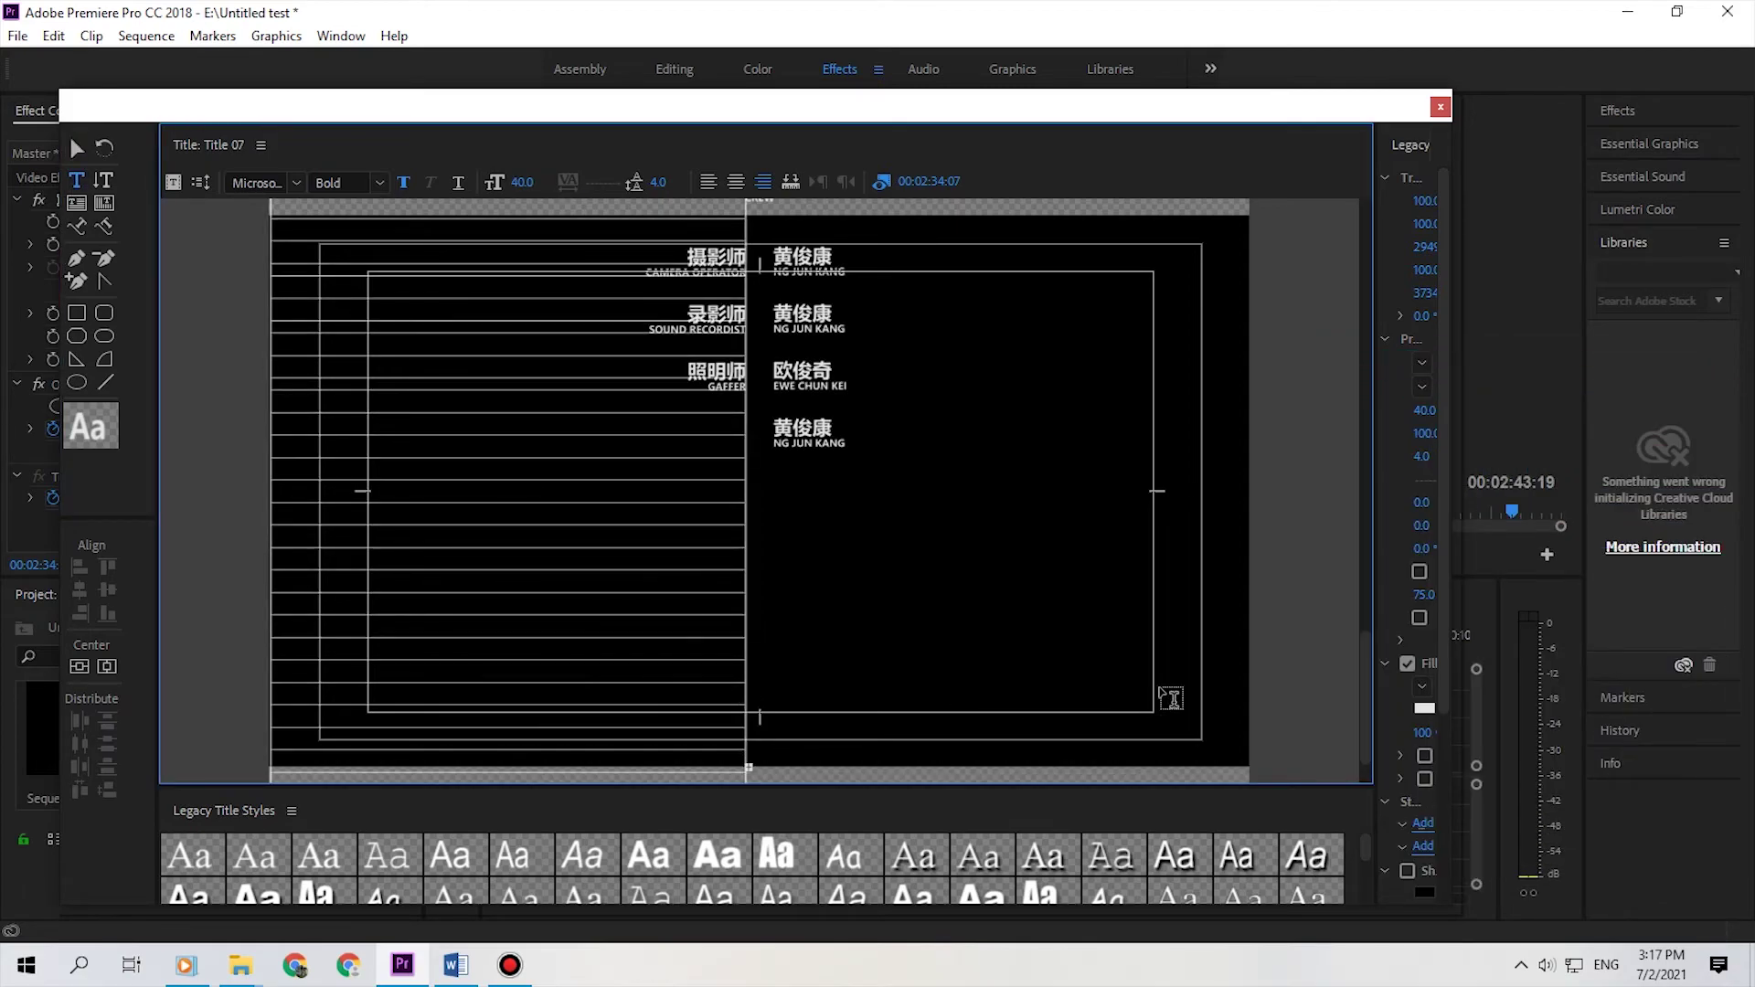
pyautogui.moveTo(1371, 667); pyautogui.dragTo(1371, 713)
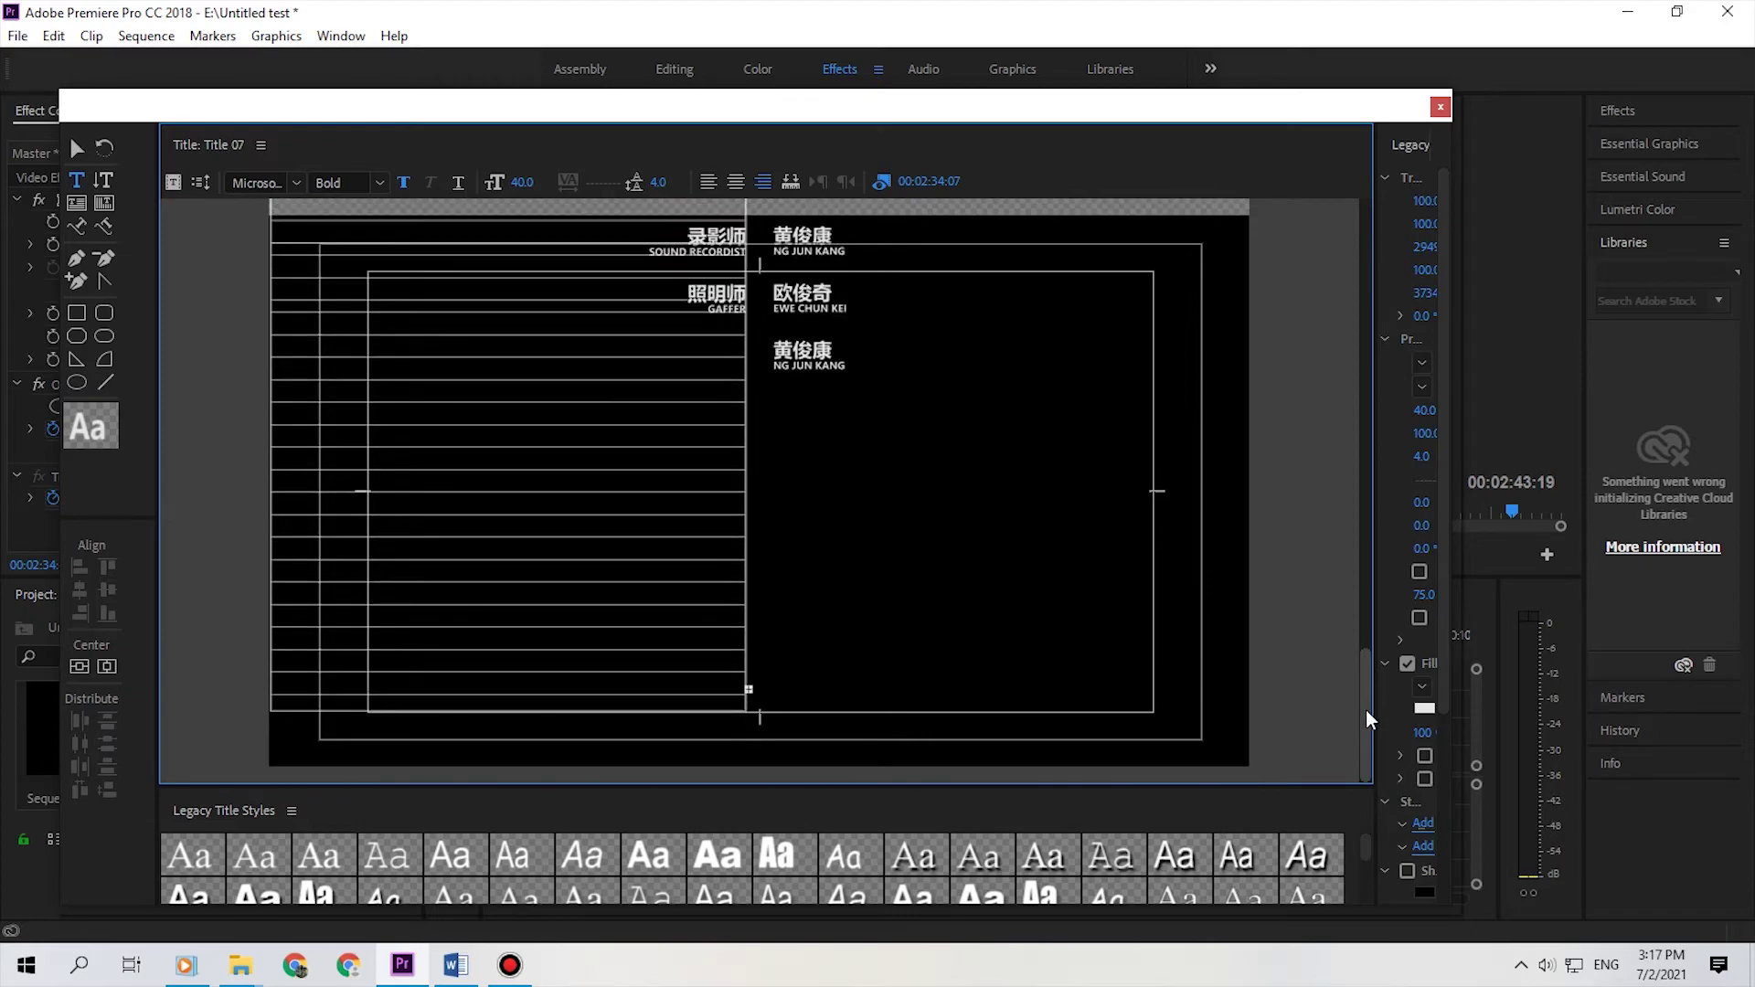
pyautogui.click(77, 148)
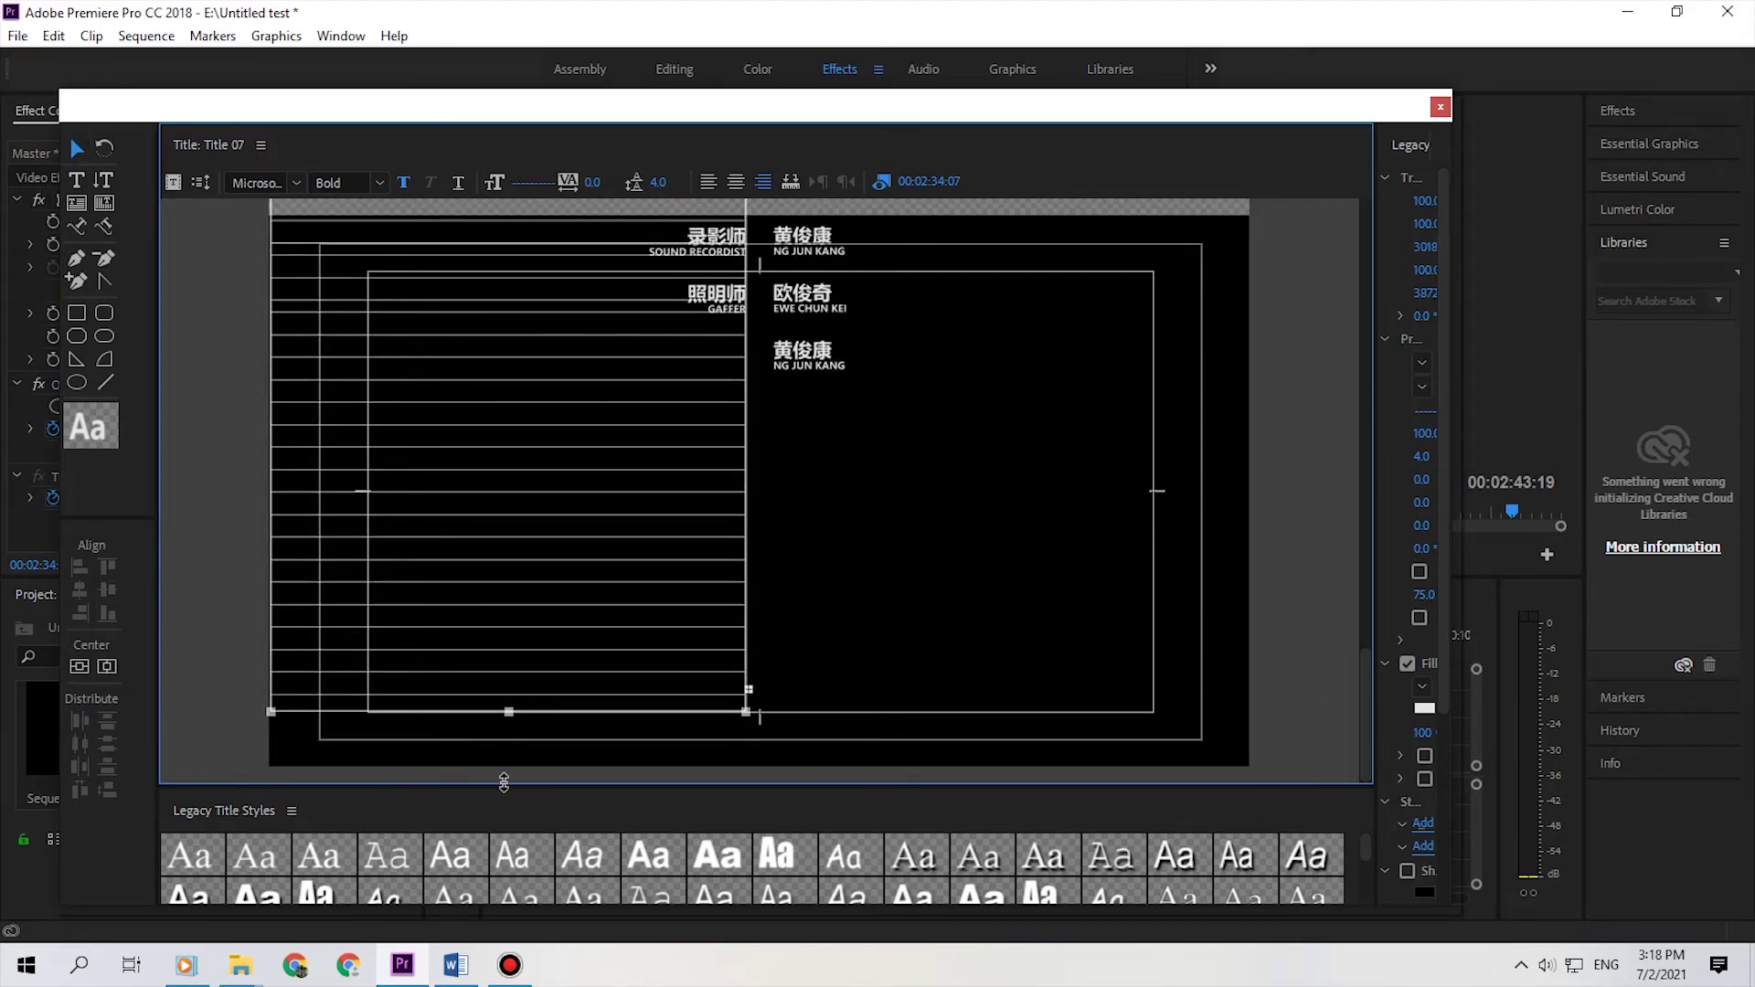
# Step: Stretch the role and name text boxes down to the bottom of the title canvas
pyautogui.moveTo(510, 710); pyautogui.dragTo(509, 804)
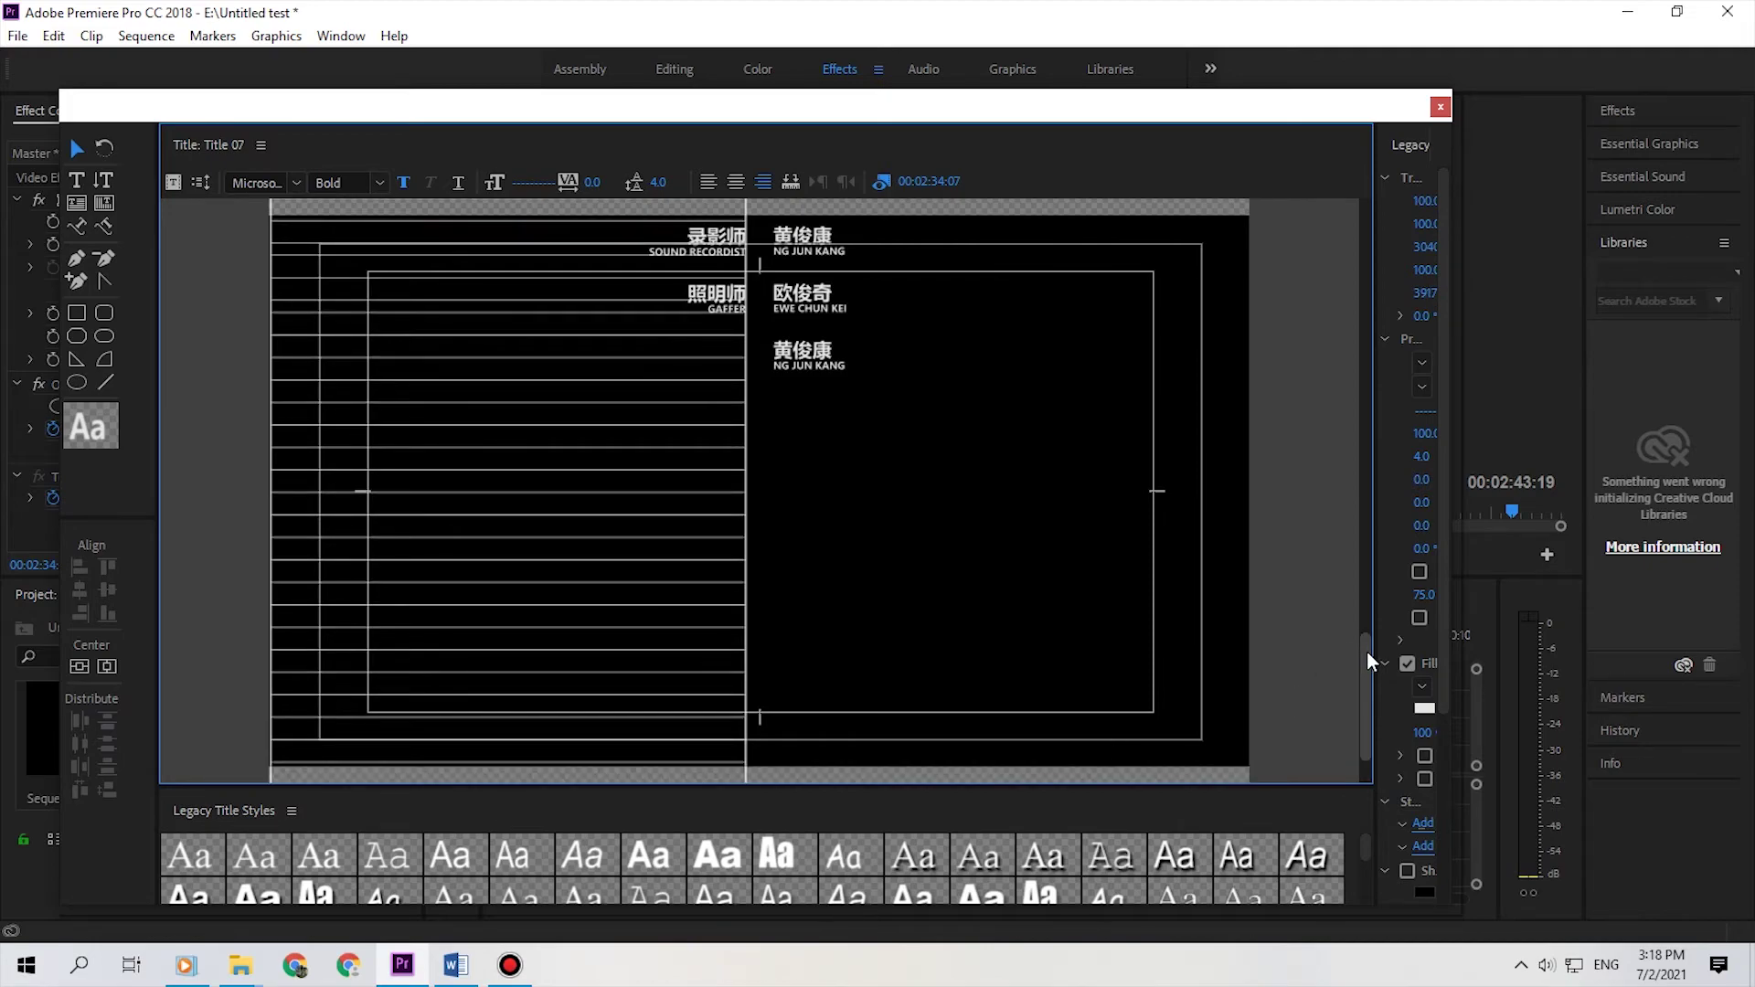
pyautogui.moveTo(1372, 658); pyautogui.dragTo(1372, 711)
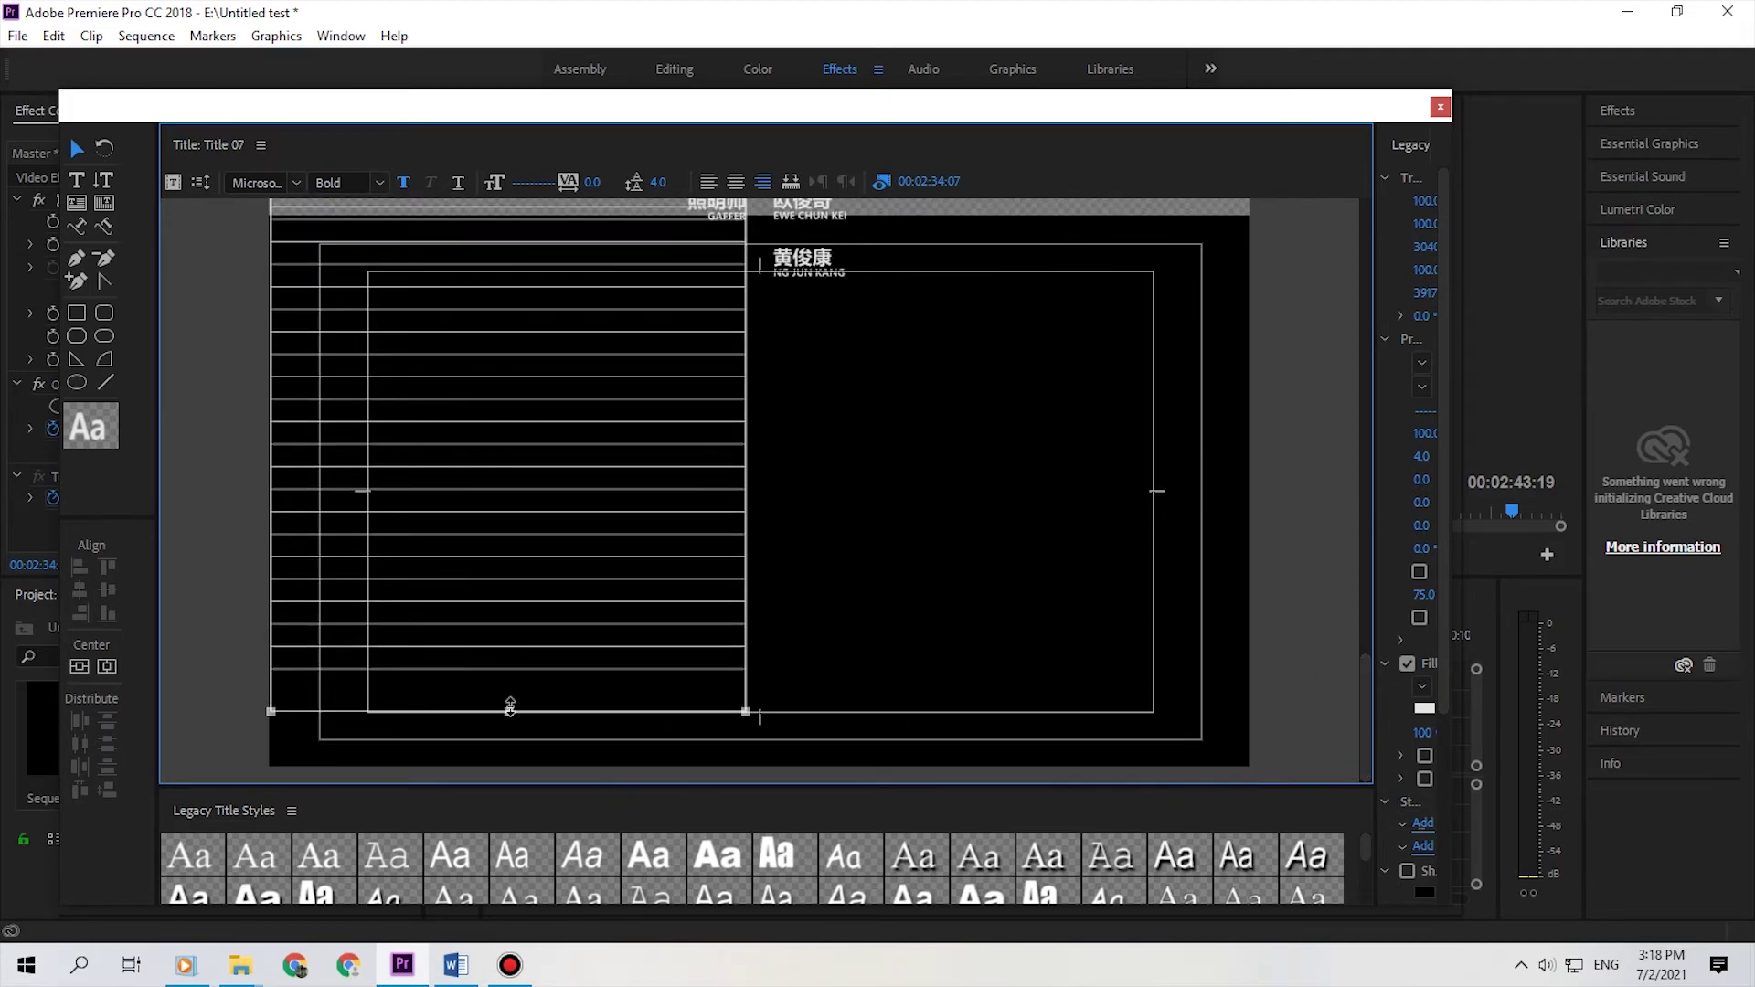
pyautogui.click(891, 225)
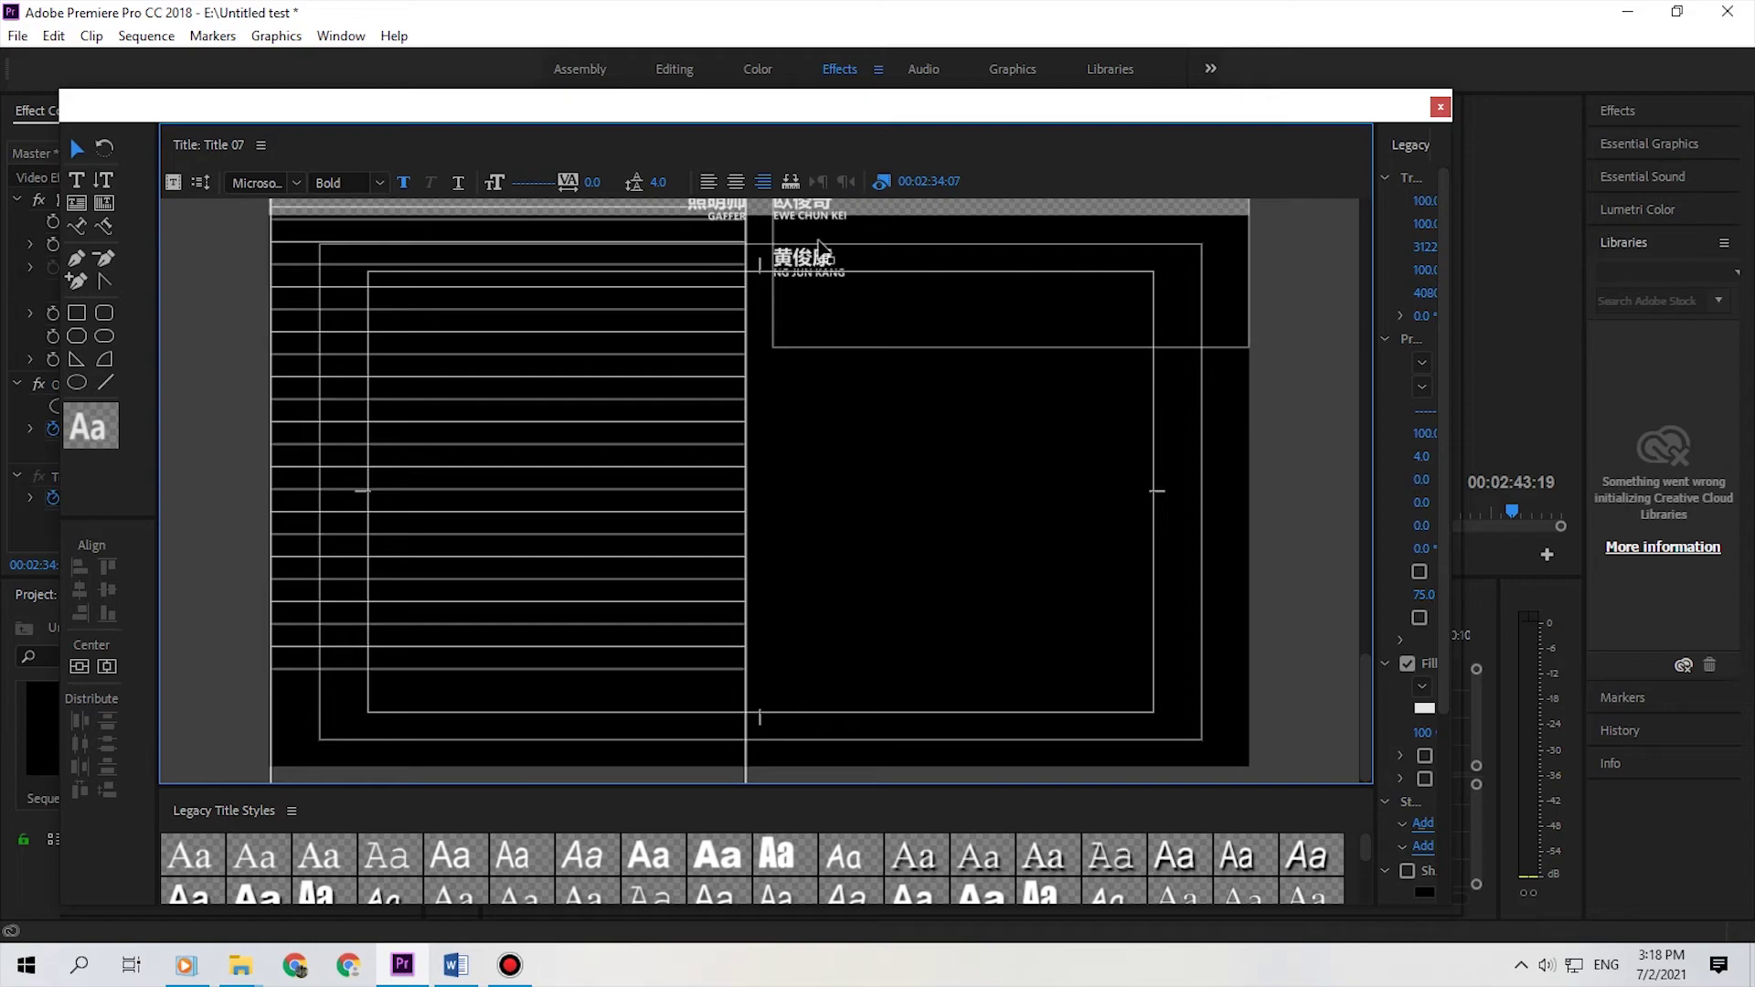
pyautogui.click(764, 265)
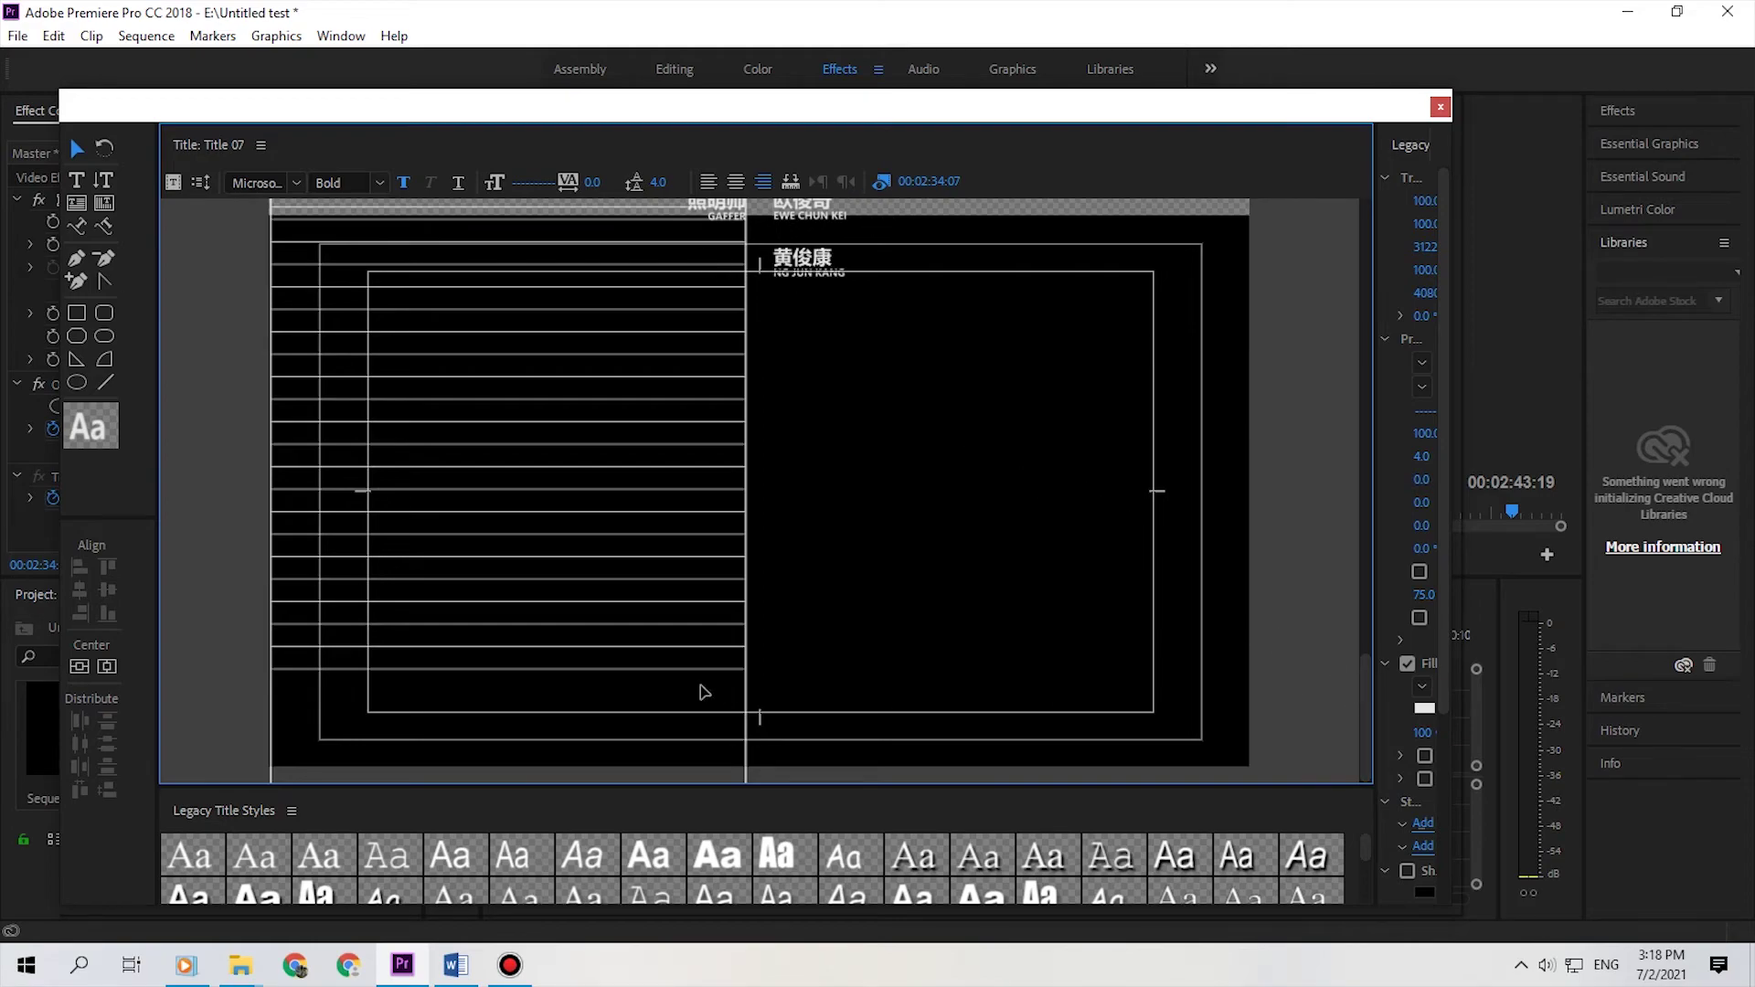
pyautogui.click(88, 181)
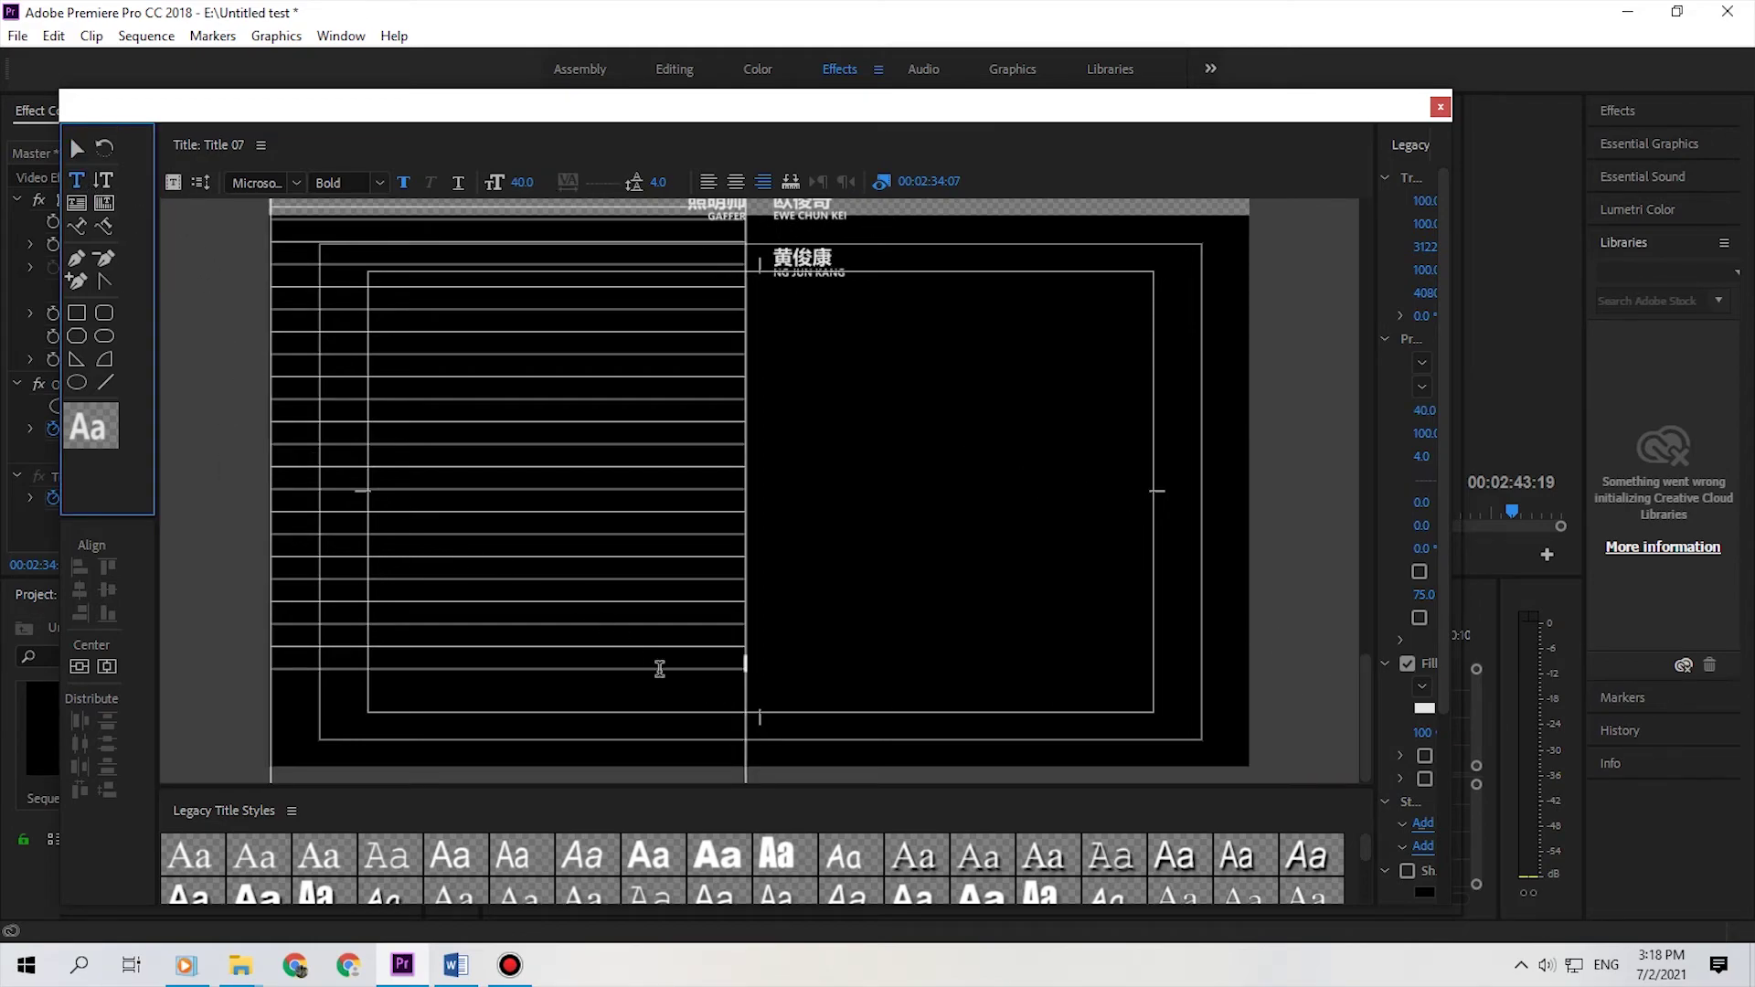
pyautogui.scroll(-2, 728, 655)
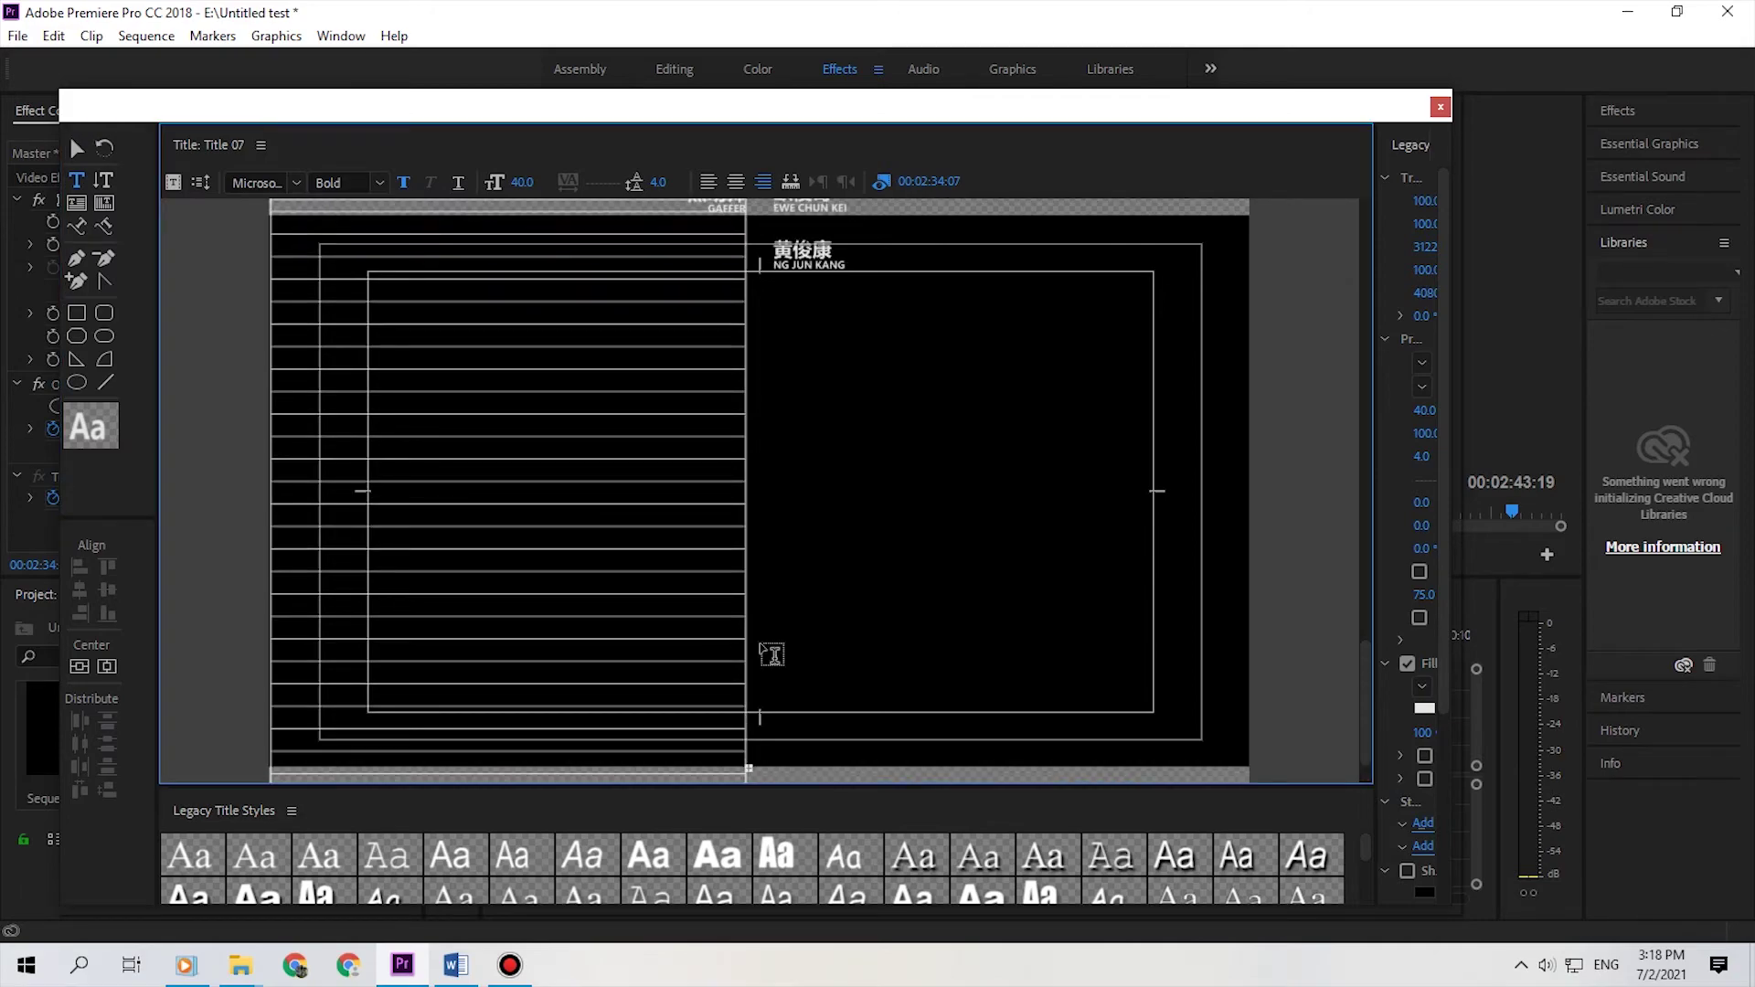
pyautogui.moveTo(1367, 658); pyautogui.dragTo(1365, 750)
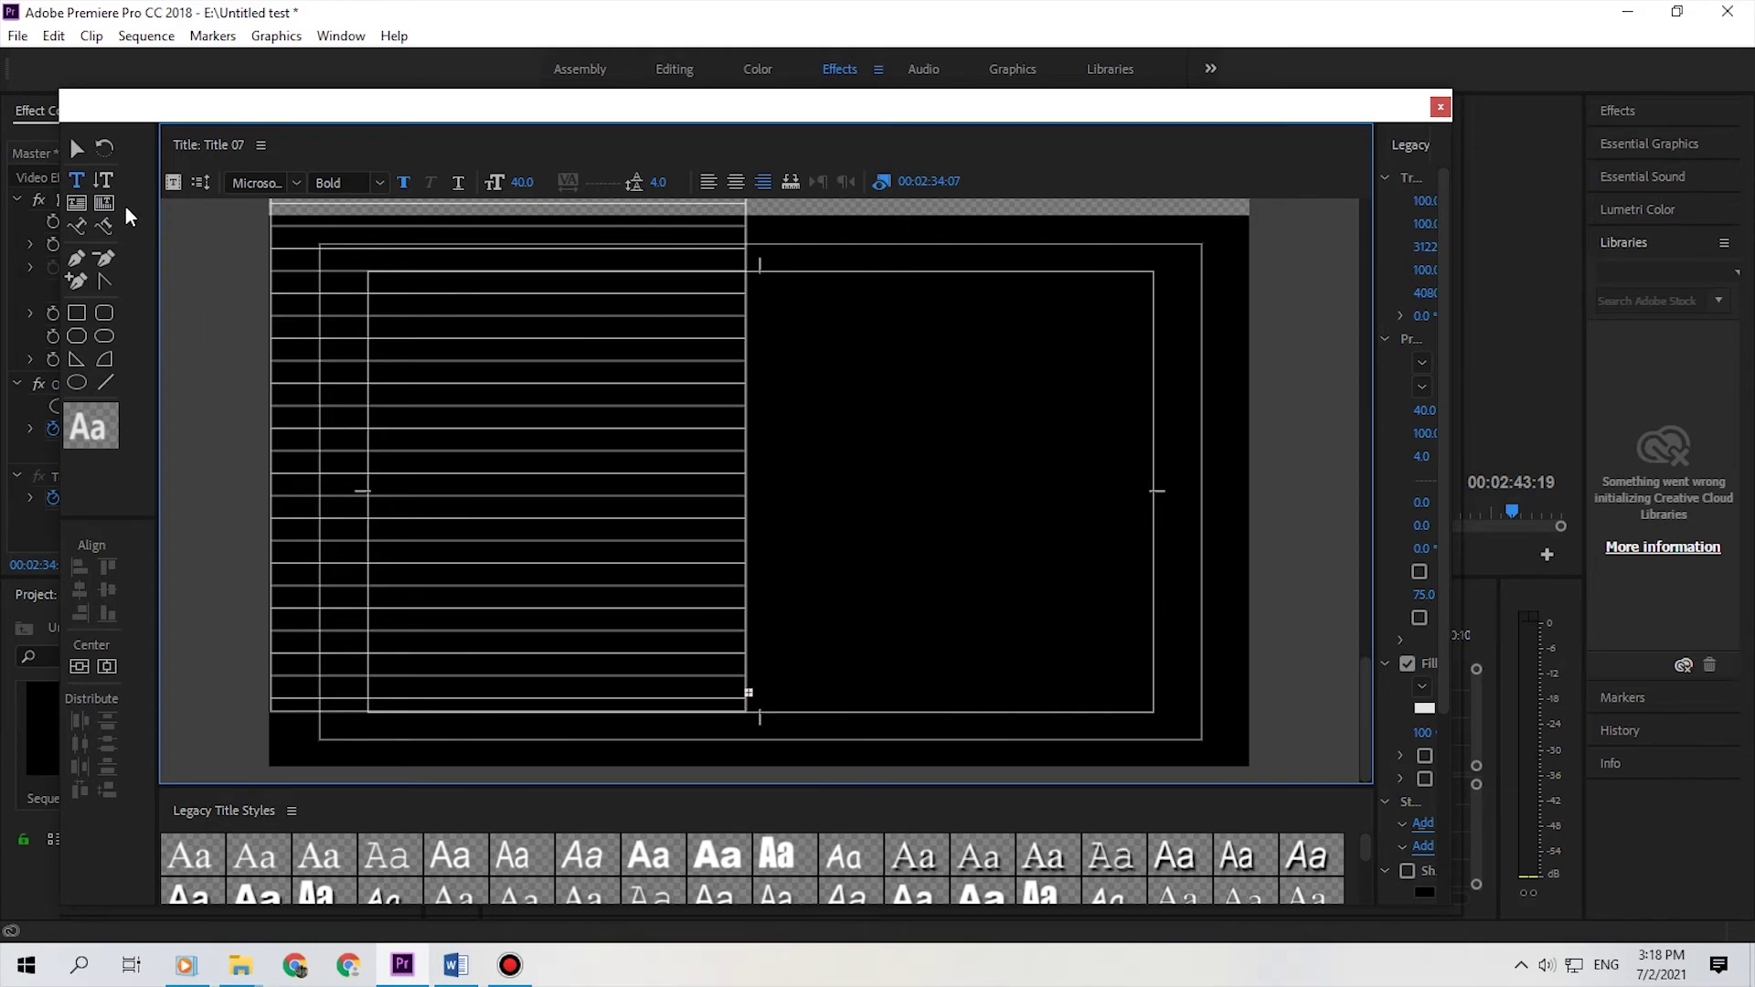
pyautogui.click(76, 149)
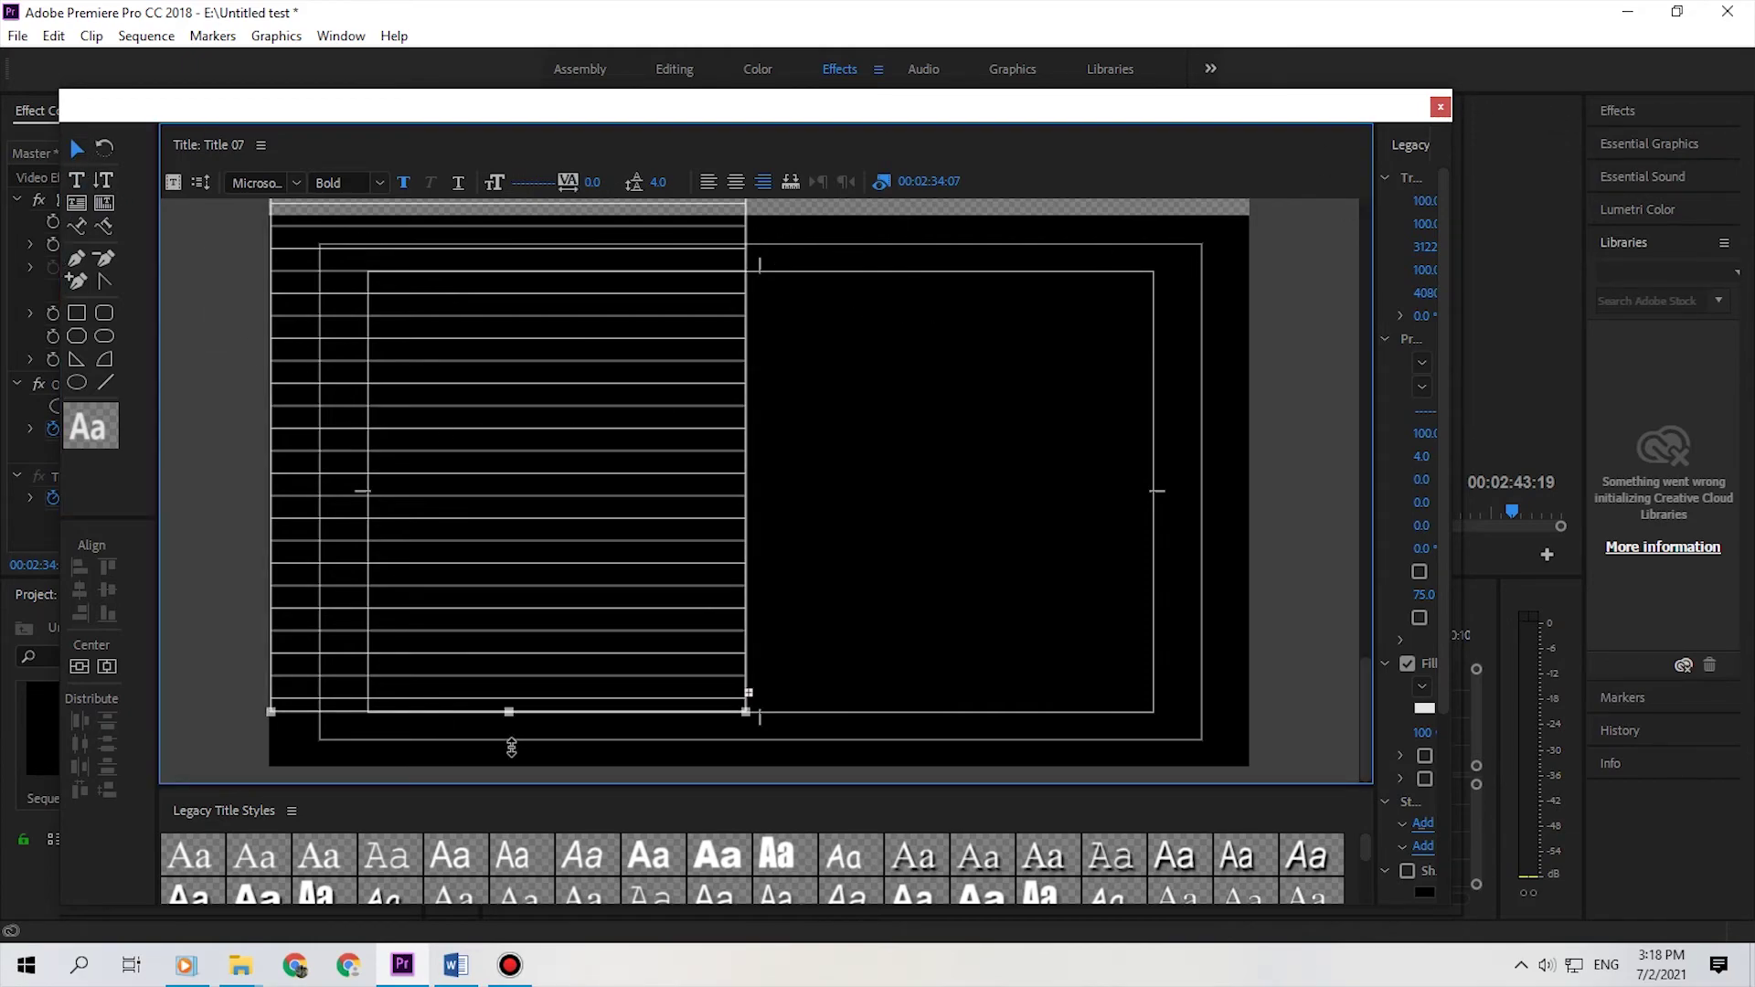
pyautogui.moveTo(511, 711); pyautogui.dragTo(509, 748)
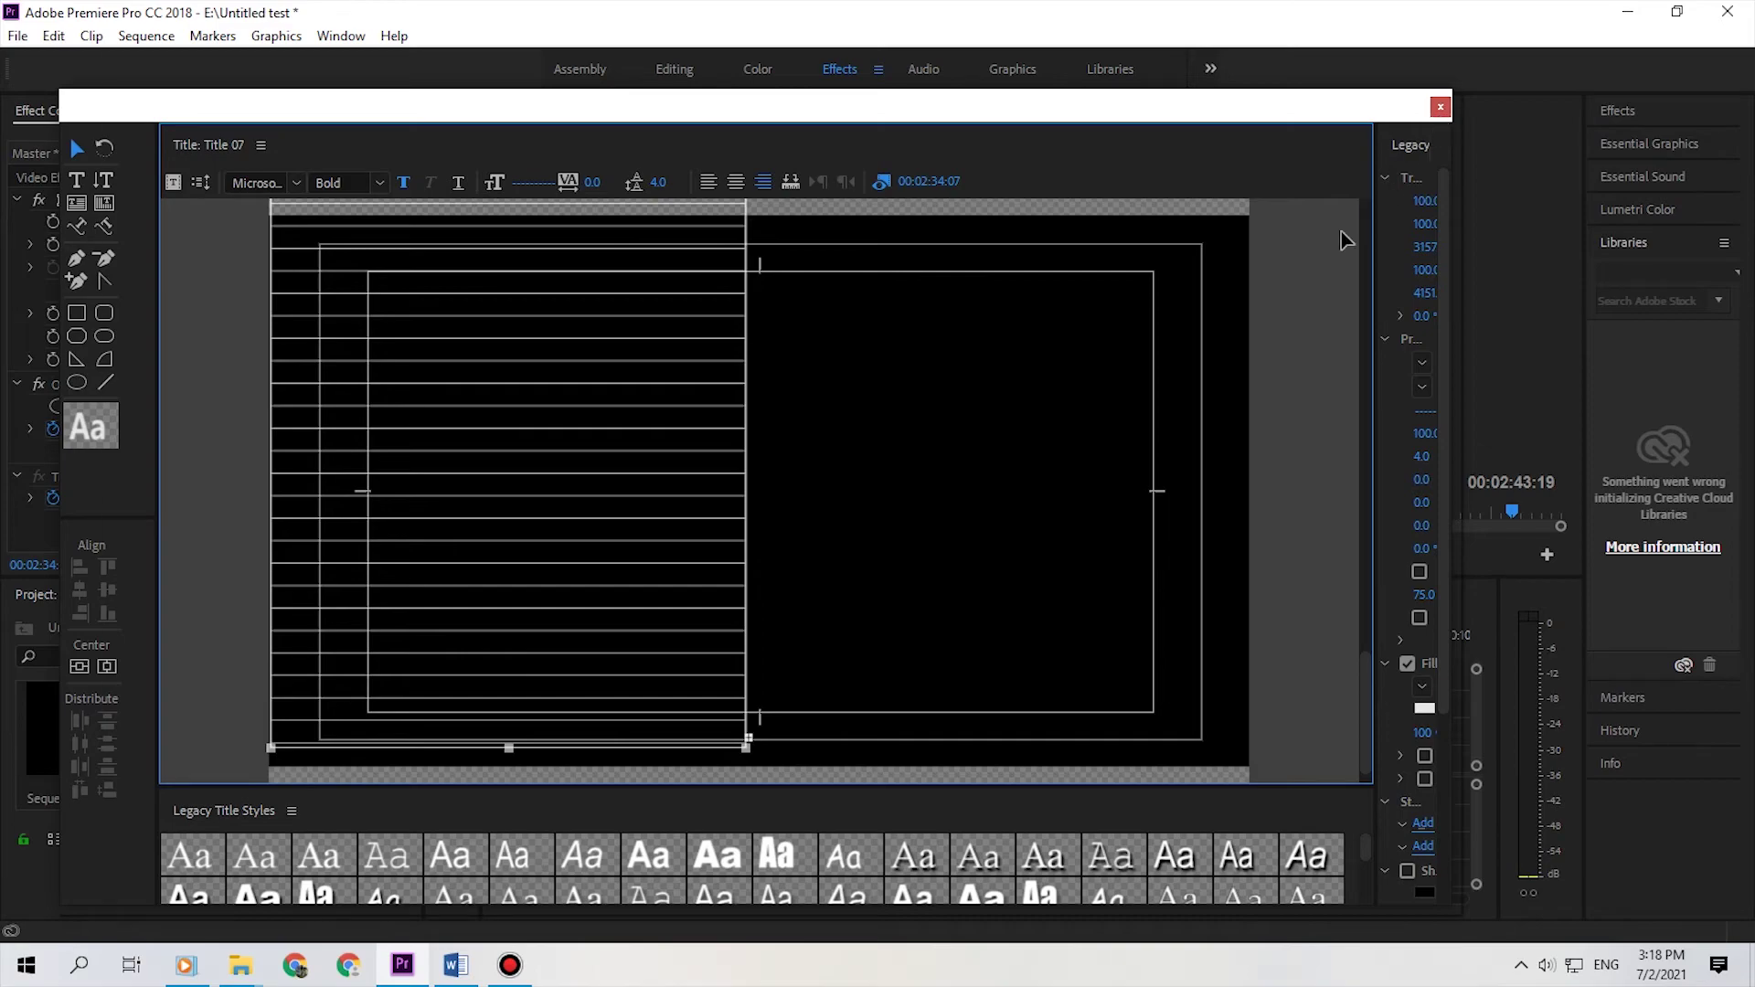
# Step: Close the Legacy Title editor and scrub the timeline through the rolling credits
pyautogui.click(1441, 107)
pyautogui.click(931, 650)
pyautogui.moveTo(931, 651); pyautogui.dragTo(728, 679)
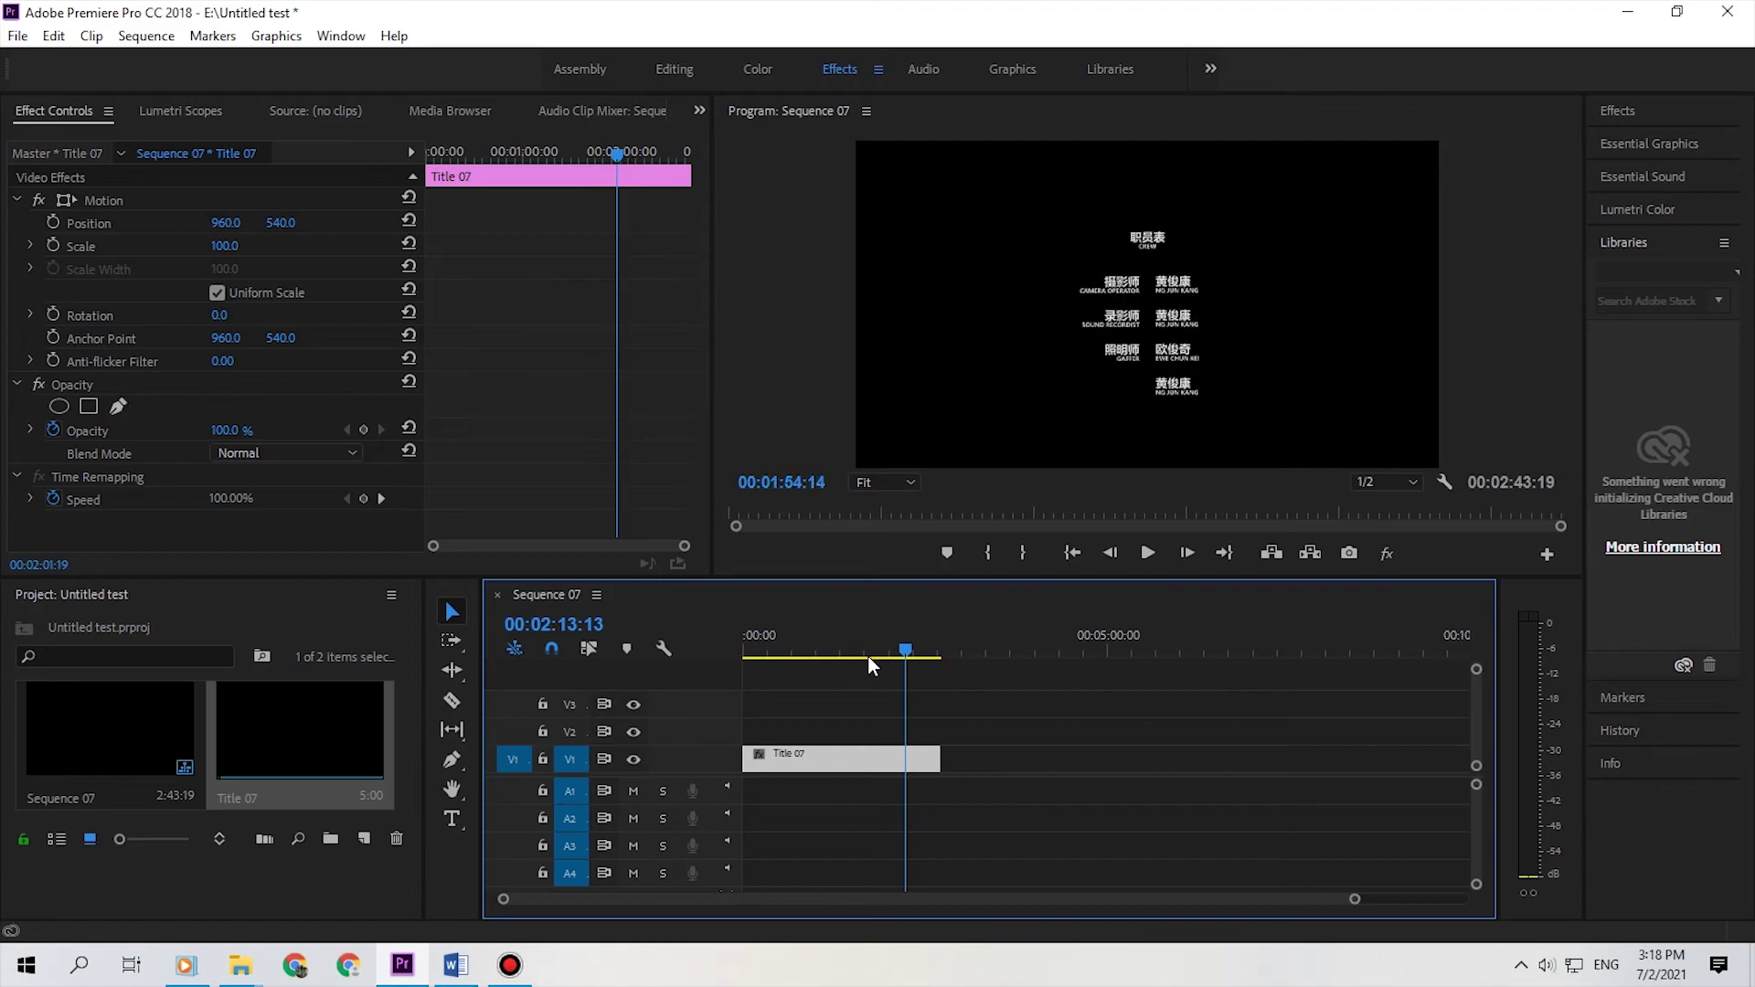
# Step: Trim Title 07 to 38:10 on the timeline and play back the rolling credits
pyautogui.click(1148, 552)
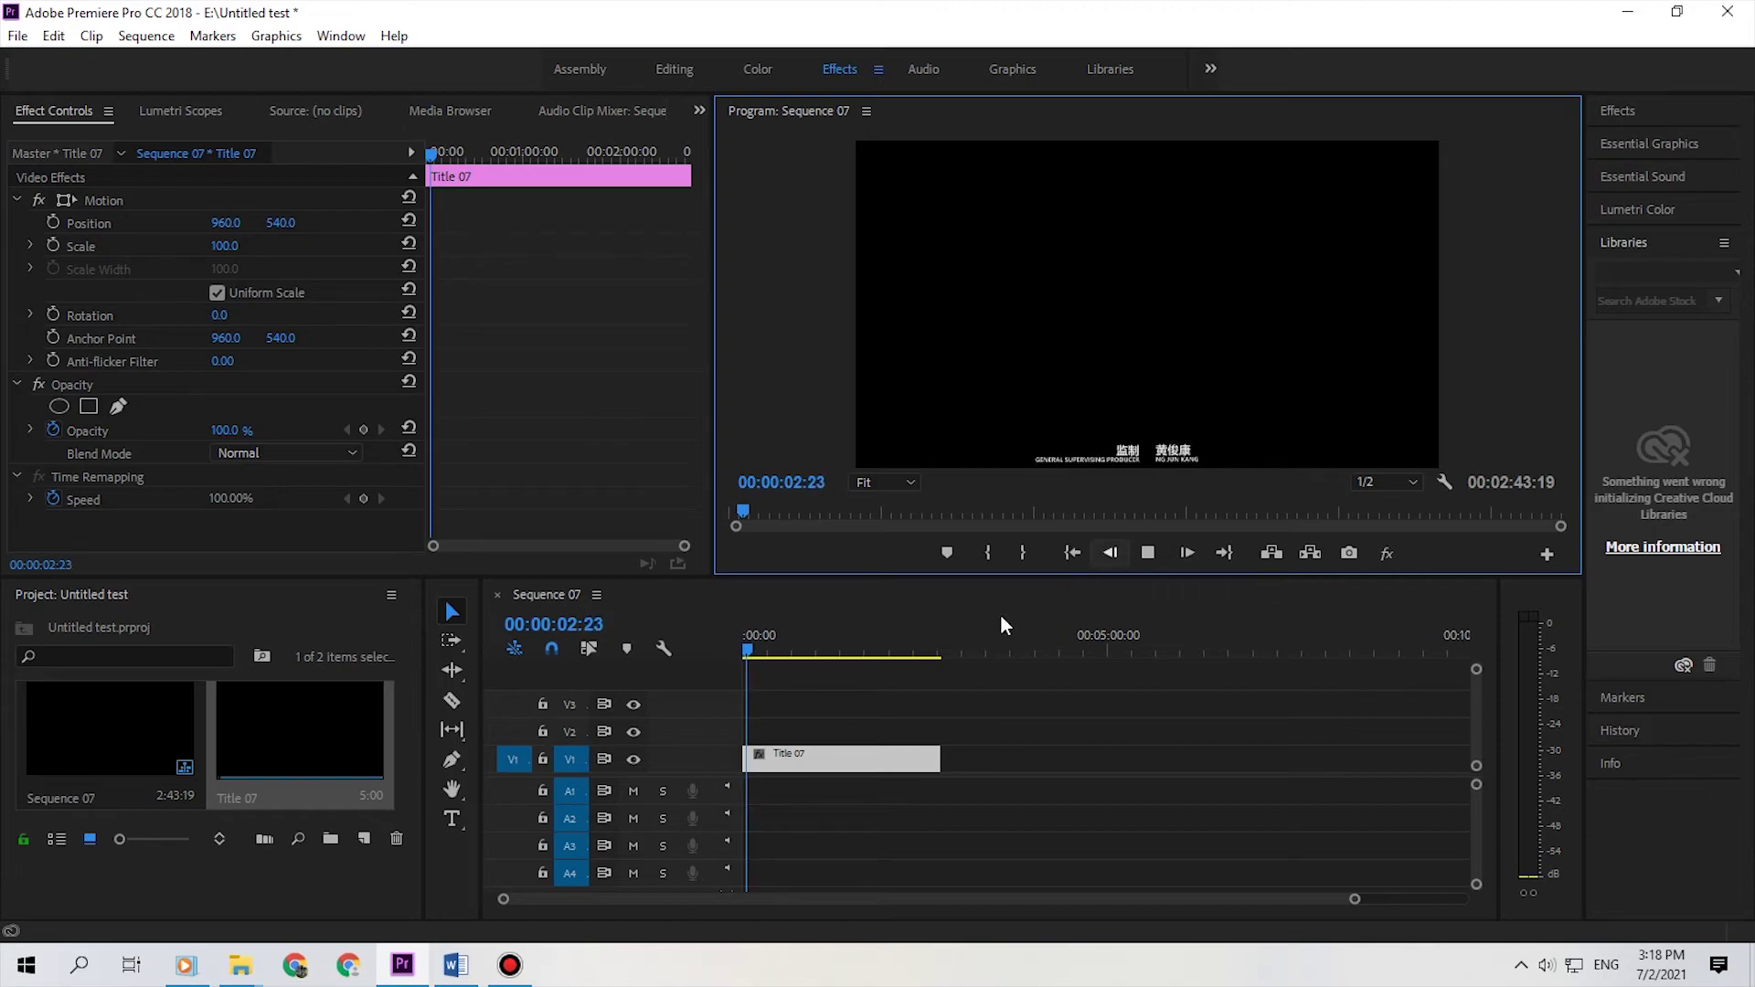
pyautogui.moveTo(939, 759); pyautogui.dragTo(810, 759)
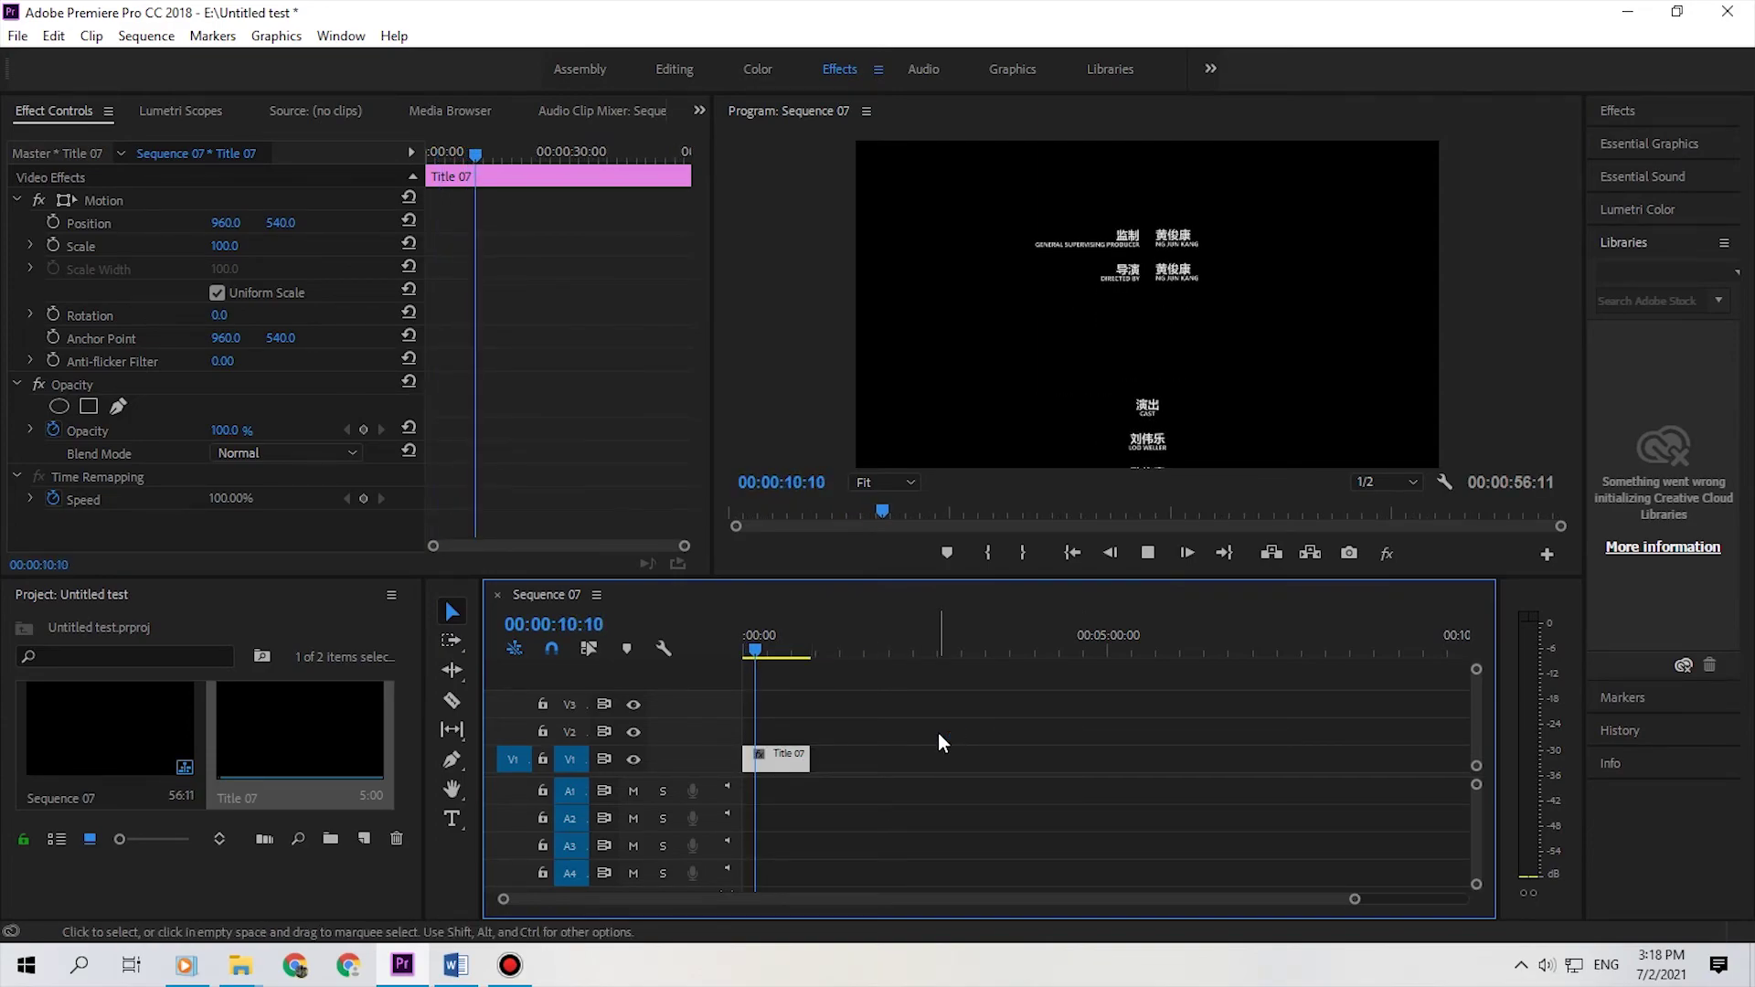
pyautogui.moveTo(777, 647)
pyautogui.mouseDown()
pyautogui.moveTo(809, 656)
pyautogui.moveTo(737, 657)
pyautogui.mouseUp()
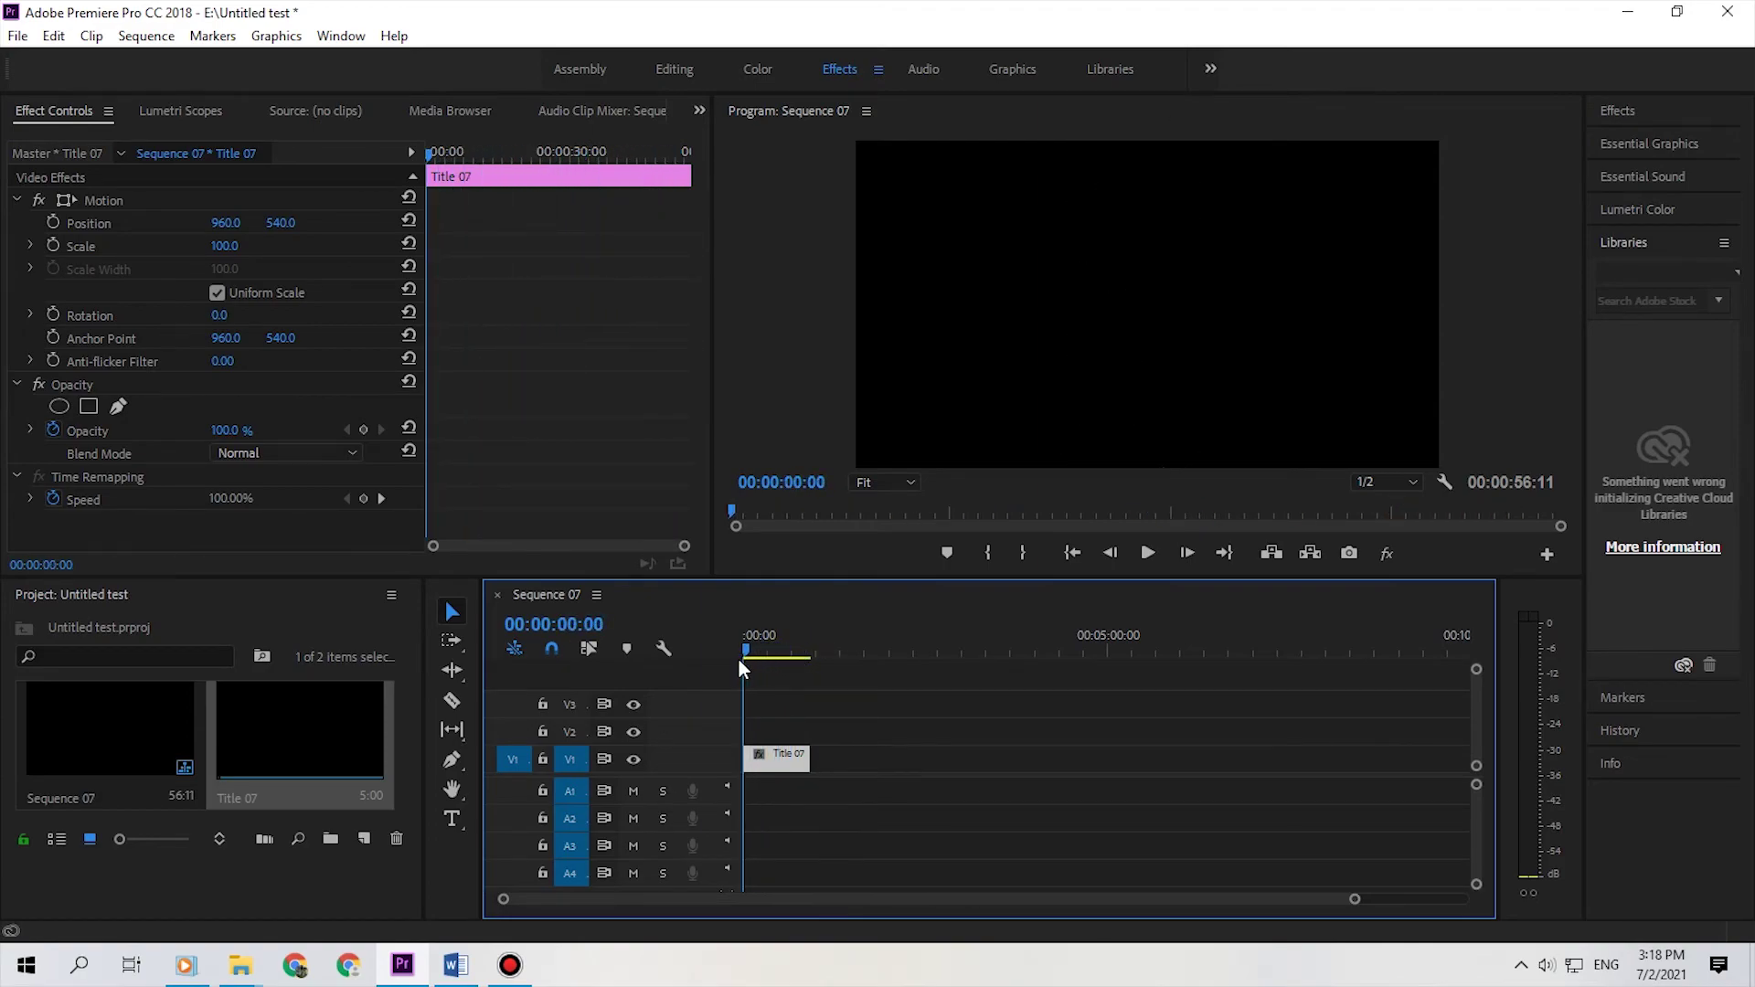
pyautogui.moveTo(808, 759); pyautogui.dragTo(784, 757)
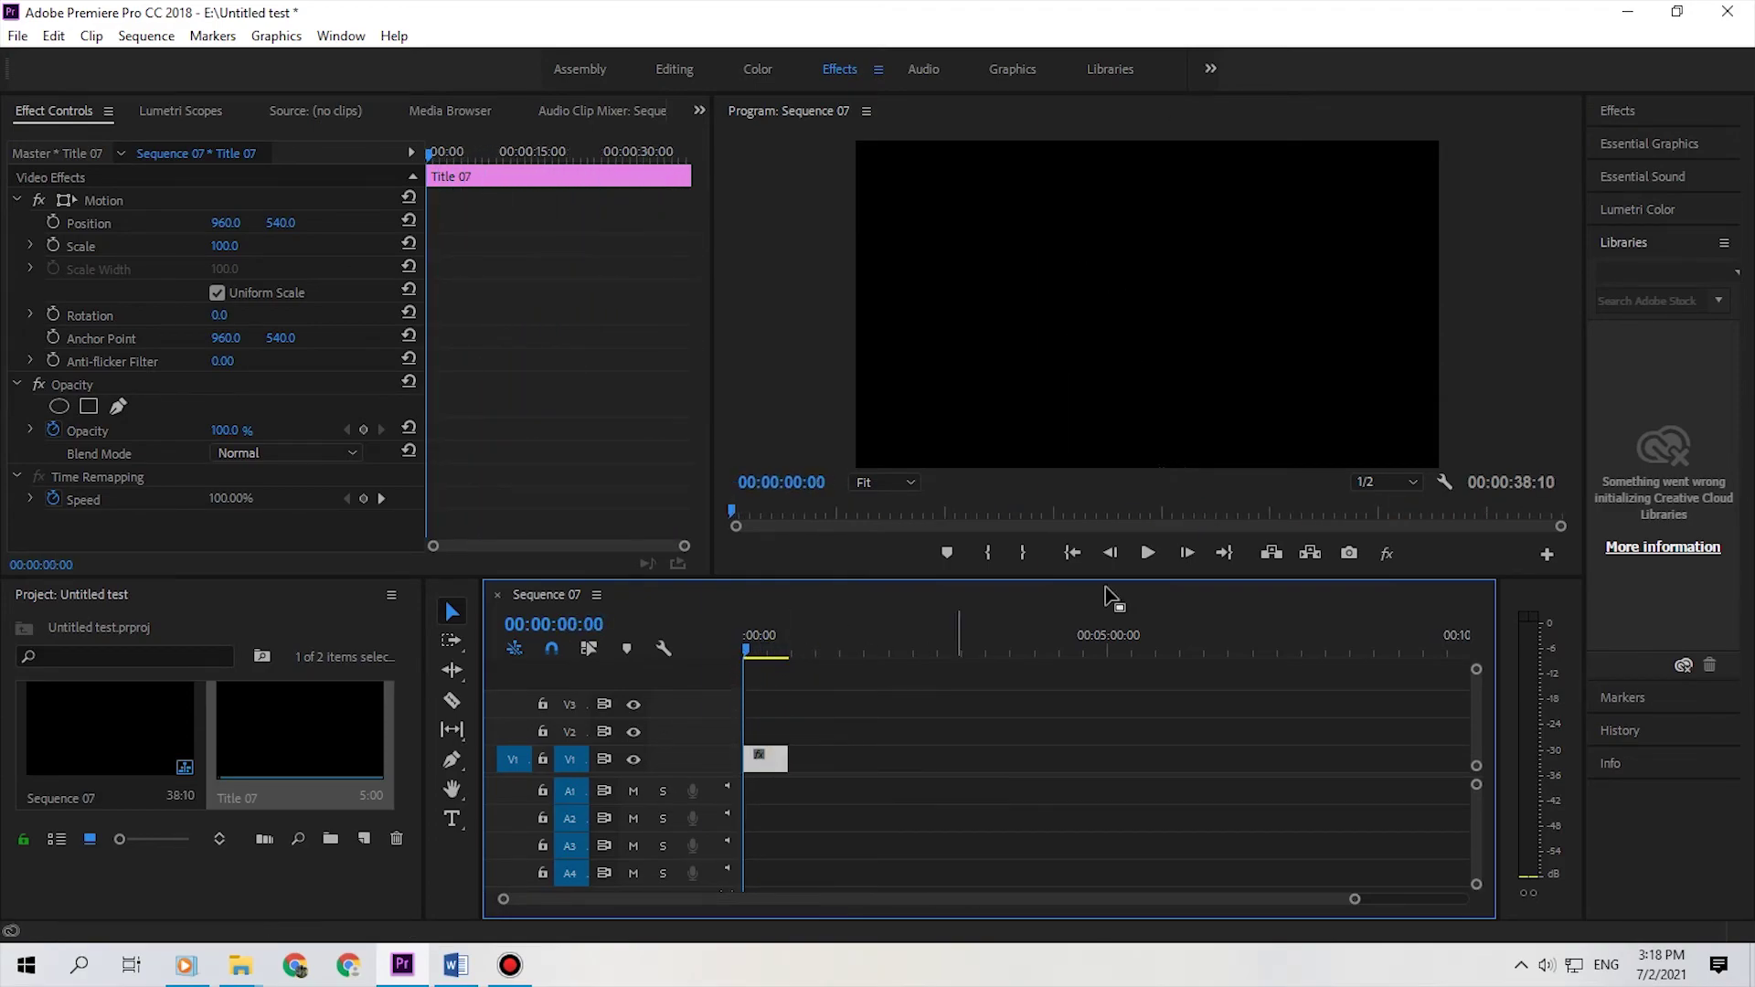
pyautogui.click(1144, 554)
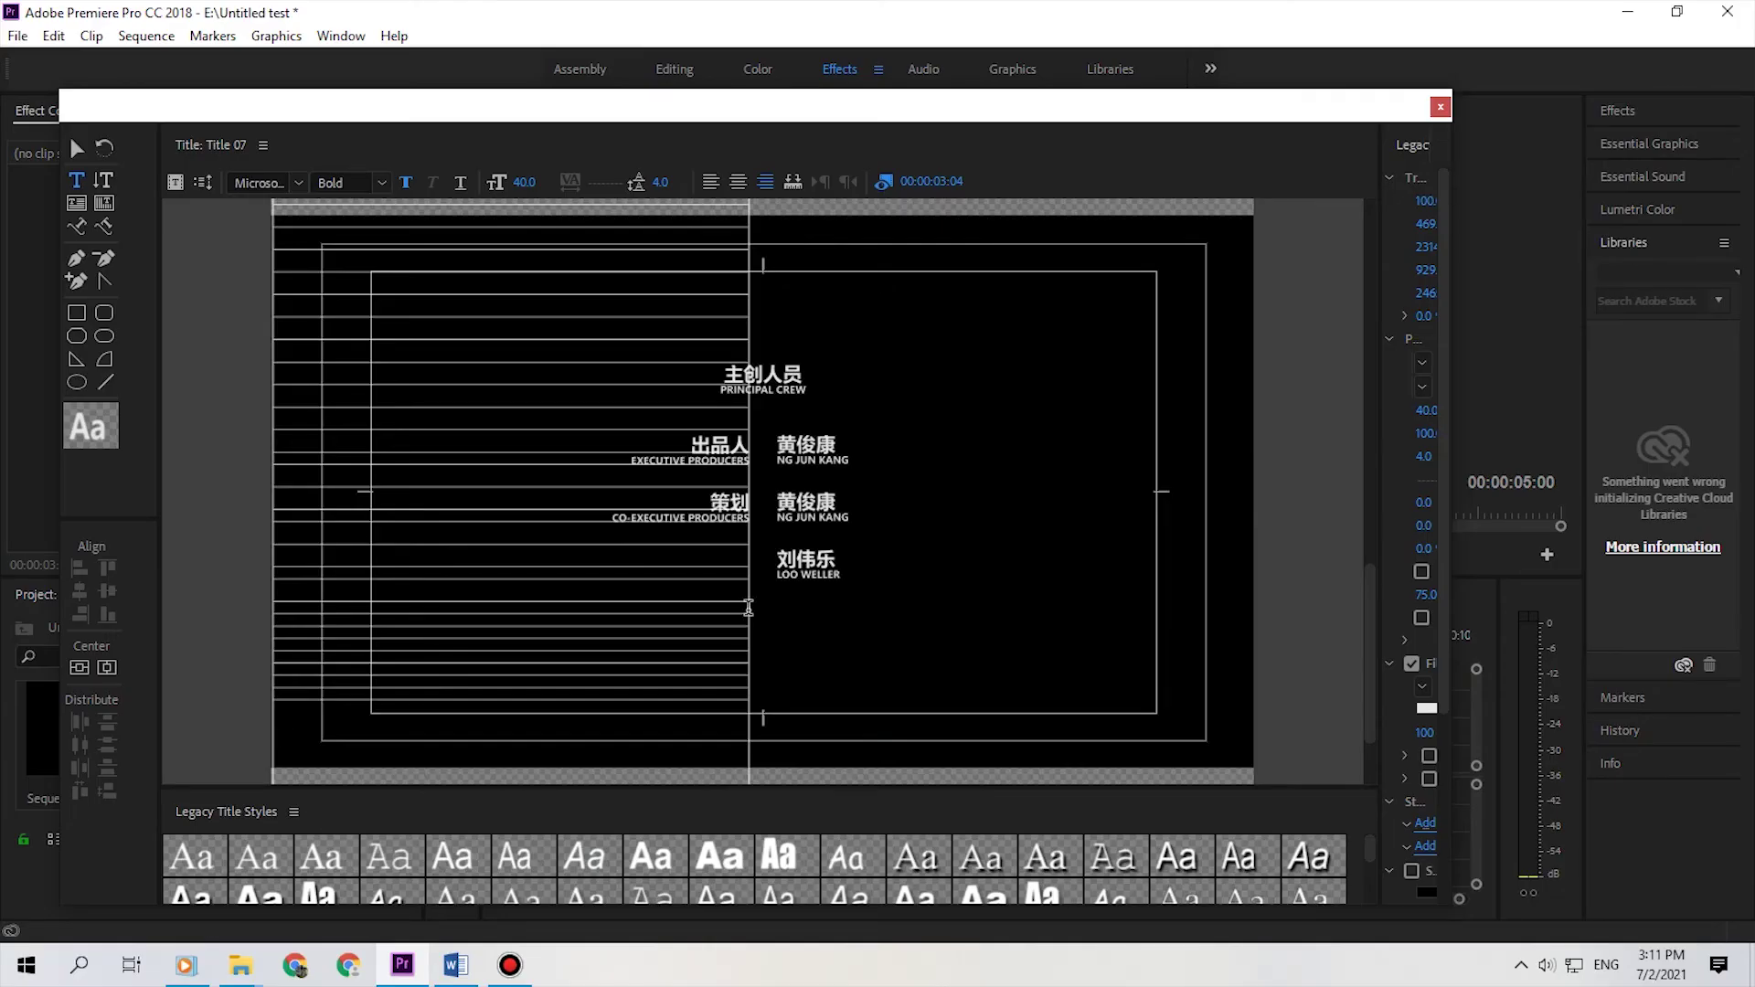
# Step: Paste the 制片人 PRODUCERS and 编剧 SCREENPLAYS BY roles, setting both English lines to size 20
pyautogui.click(748, 607)
pyautogui.hotkey('ctrl', 'v')
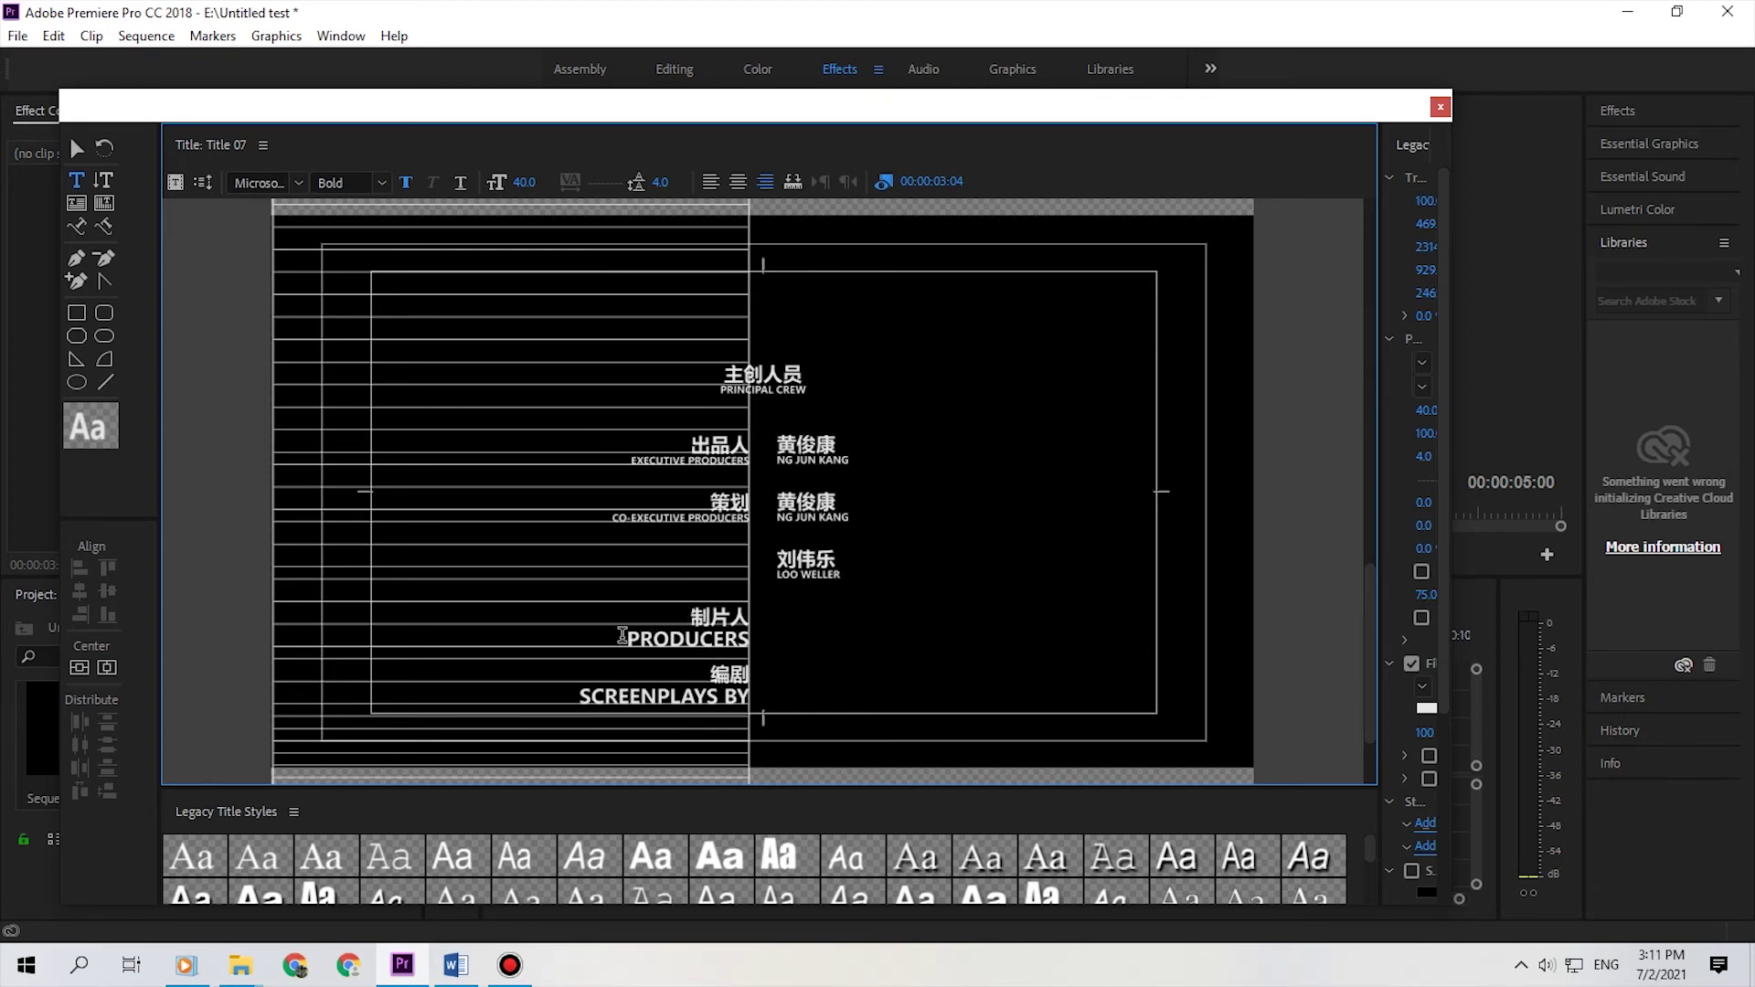
pyautogui.doubleClick(756, 641)
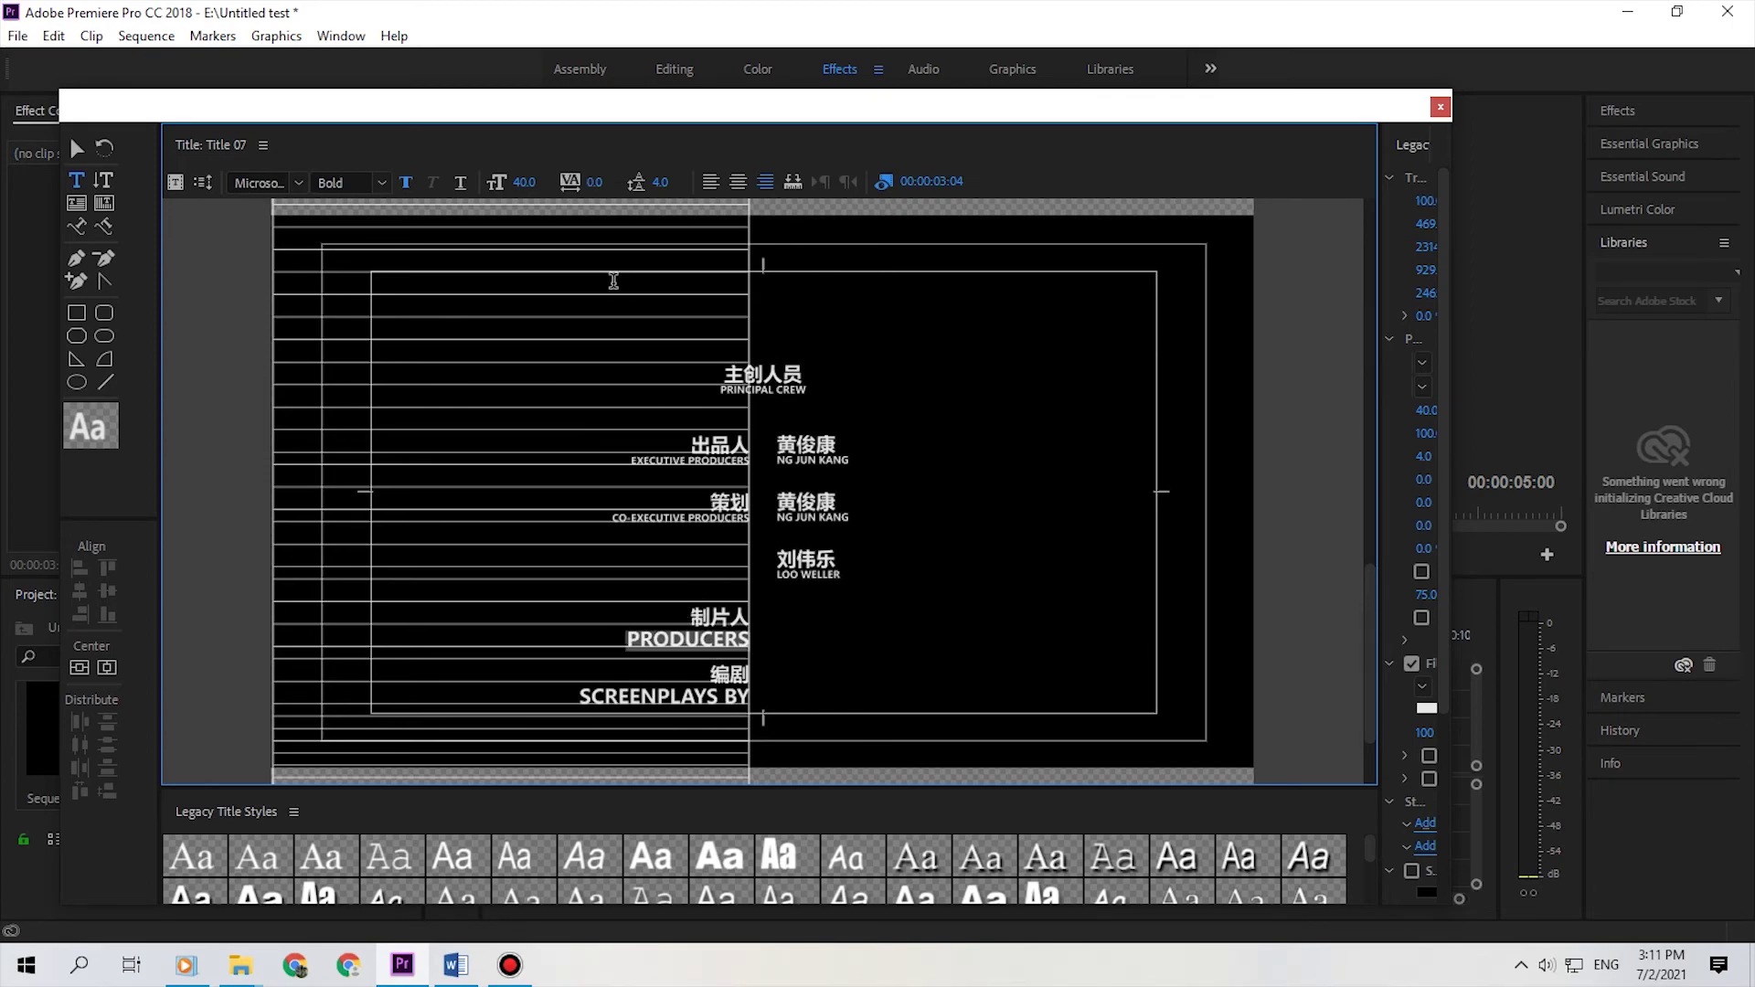
pyautogui.click(527, 182)
pyautogui.write('20')
pyautogui.press('Return')
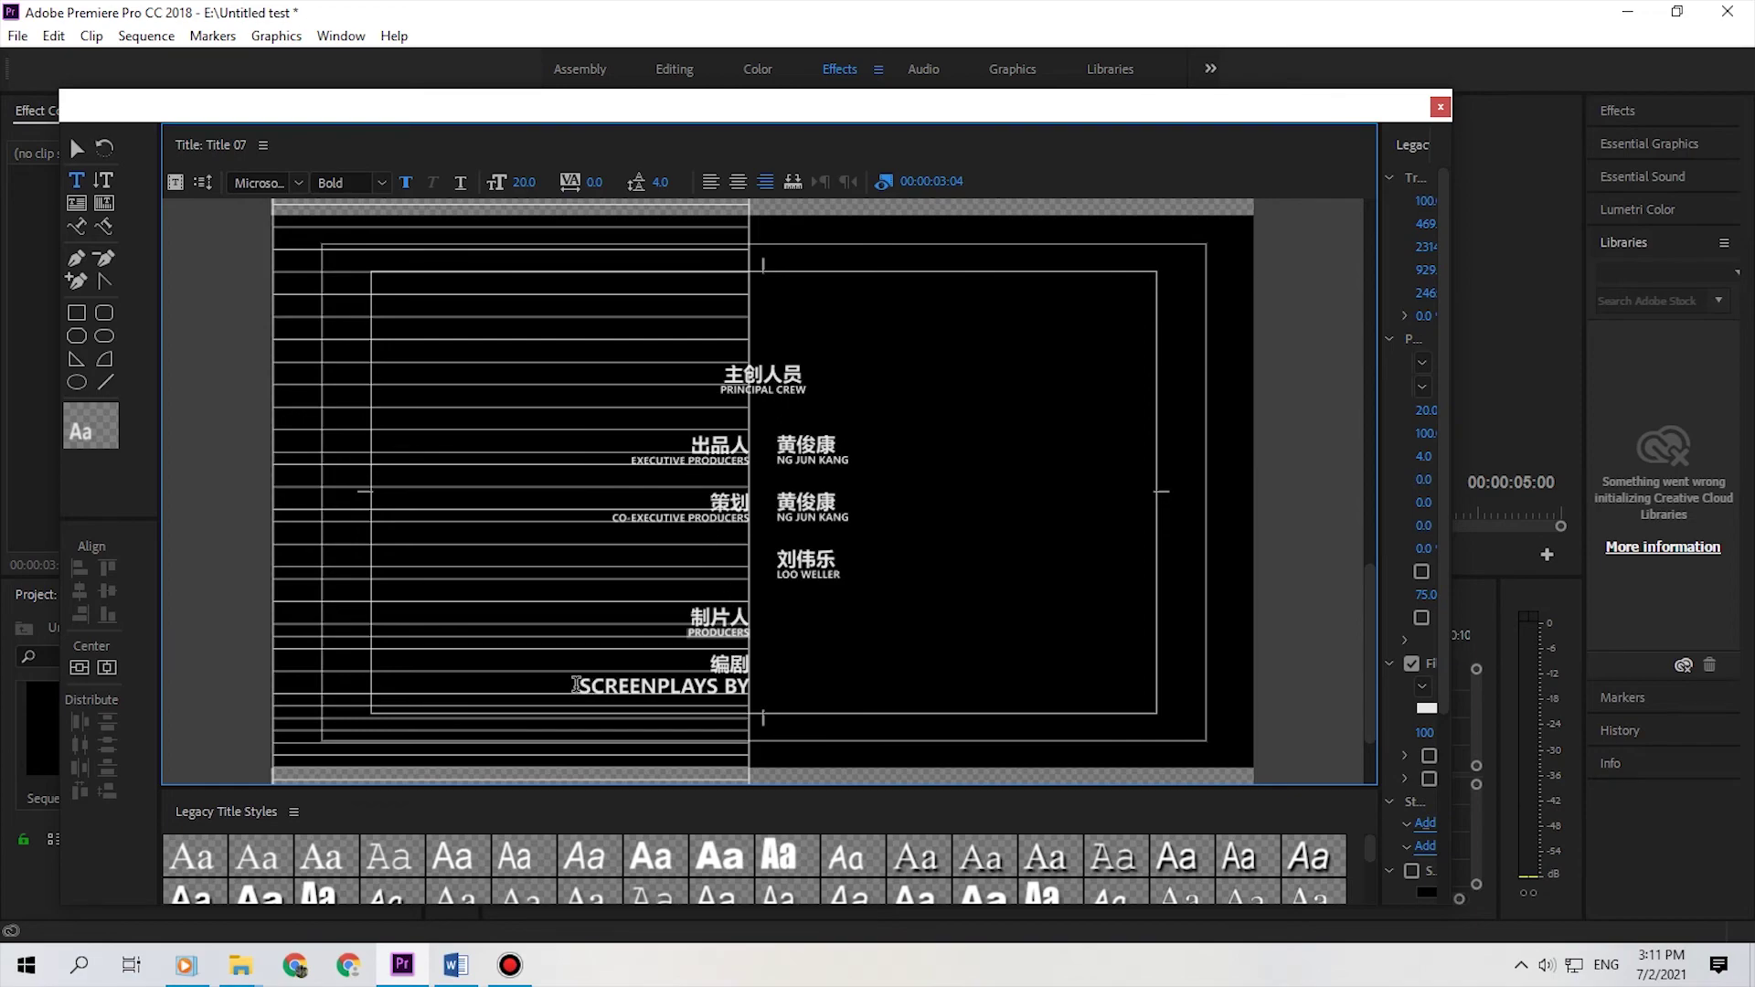
pyautogui.moveTo(576, 685); pyautogui.dragTo(764, 688)
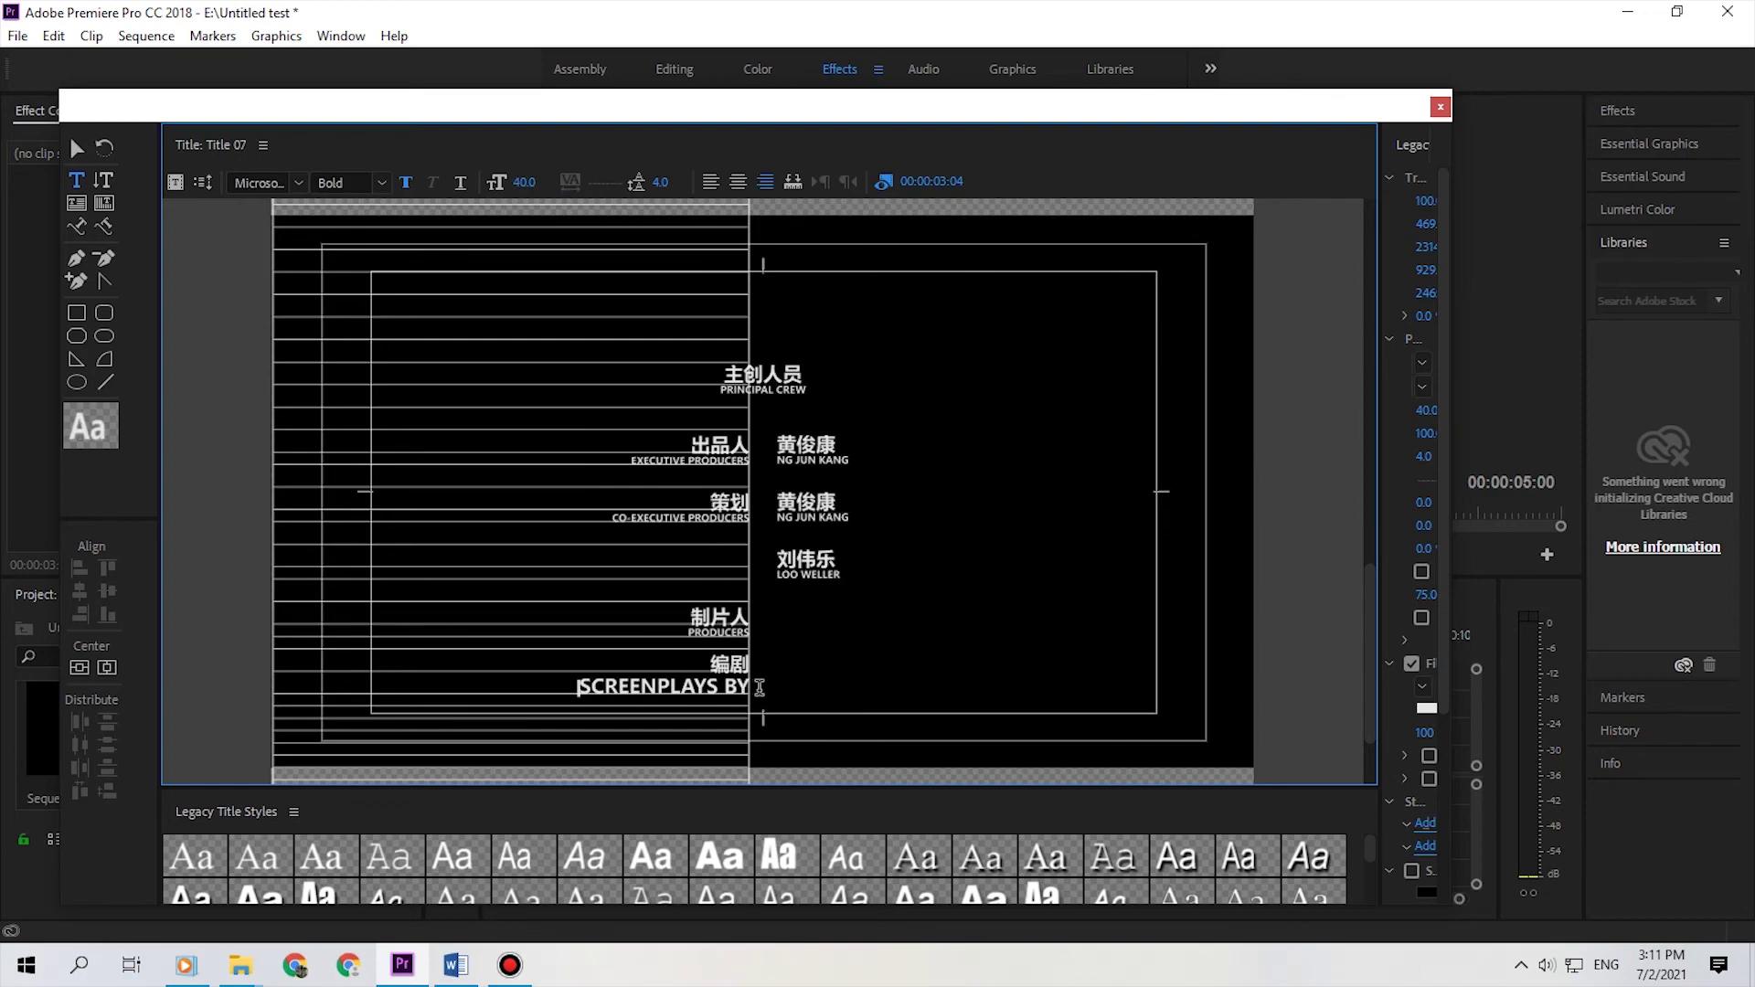
pyautogui.click(529, 182)
pyautogui.write('20')
pyautogui.press('Return')
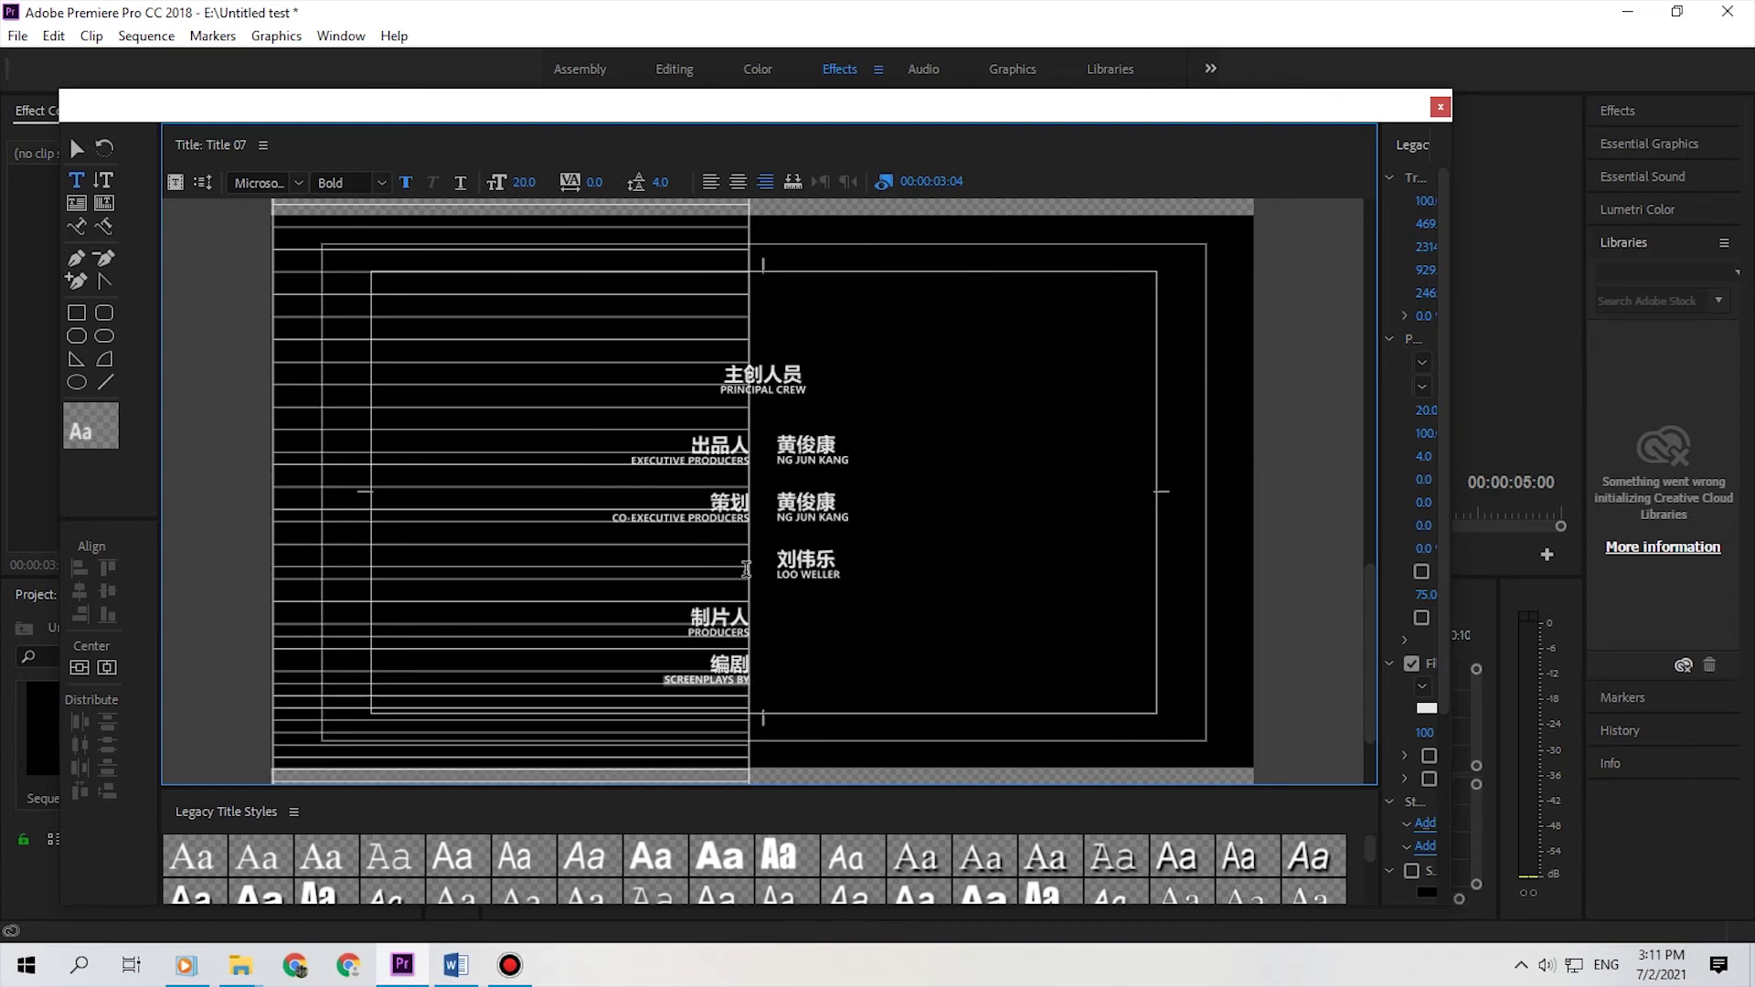
pyautogui.click(456, 965)
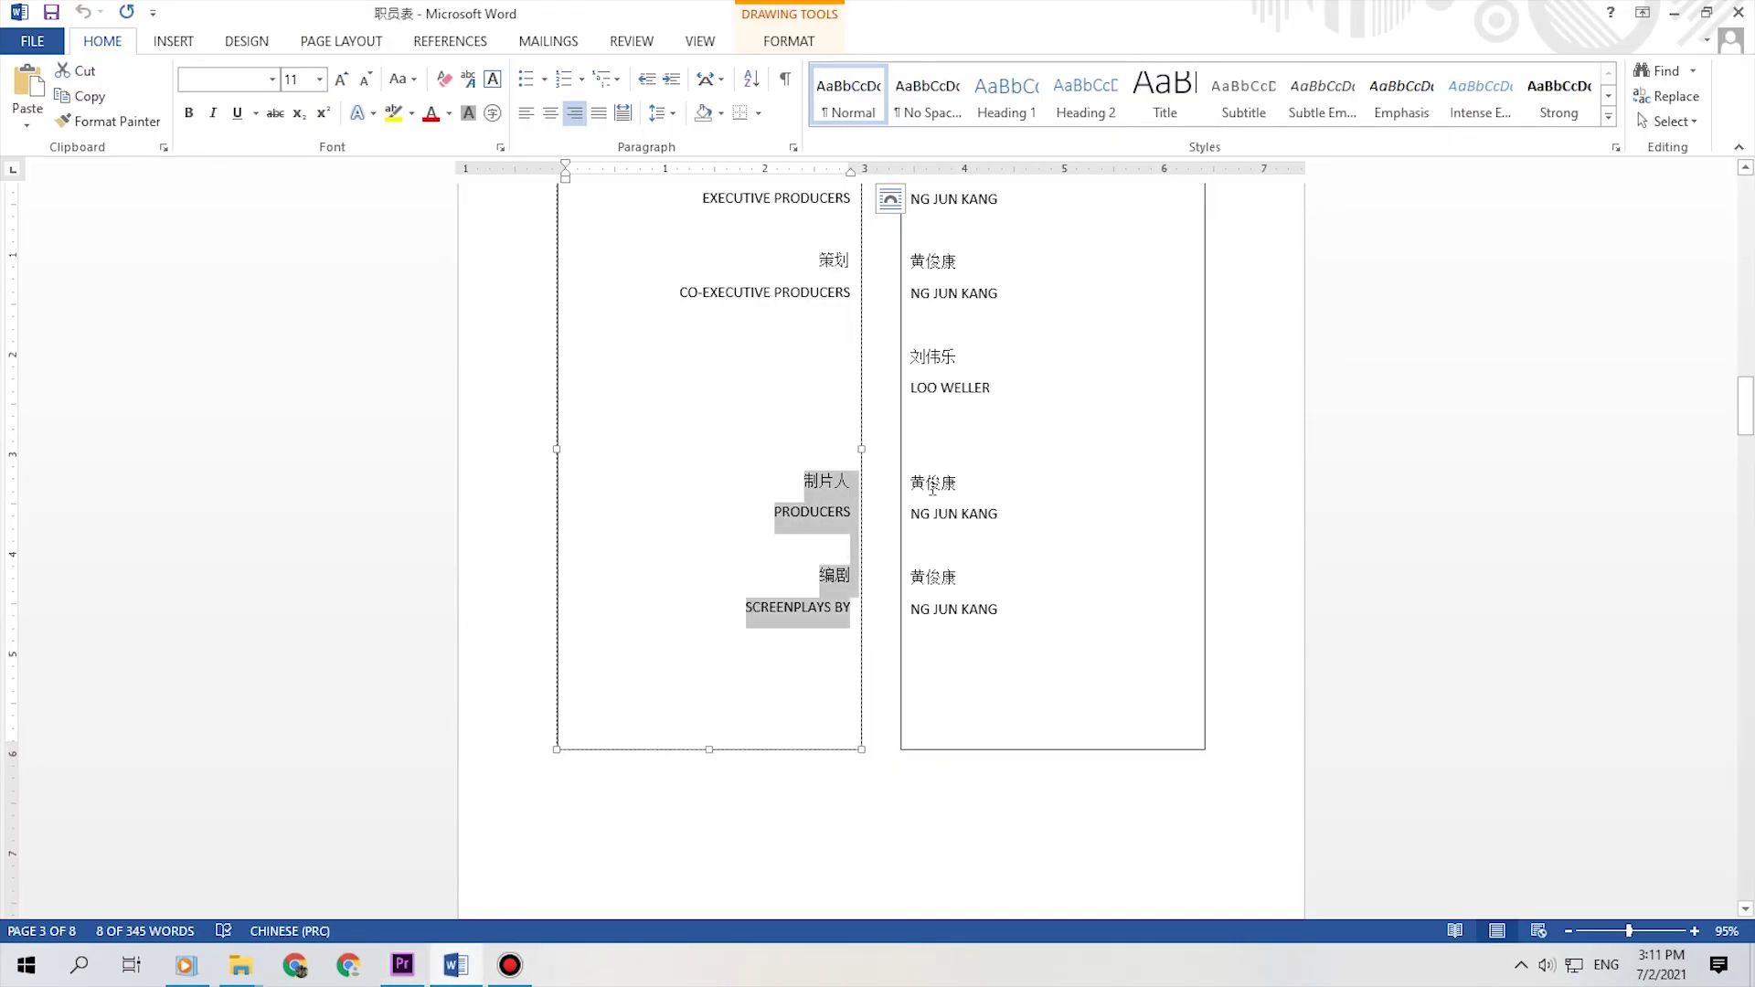
pyautogui.moveTo(914, 483); pyautogui.dragTo(1019, 614)
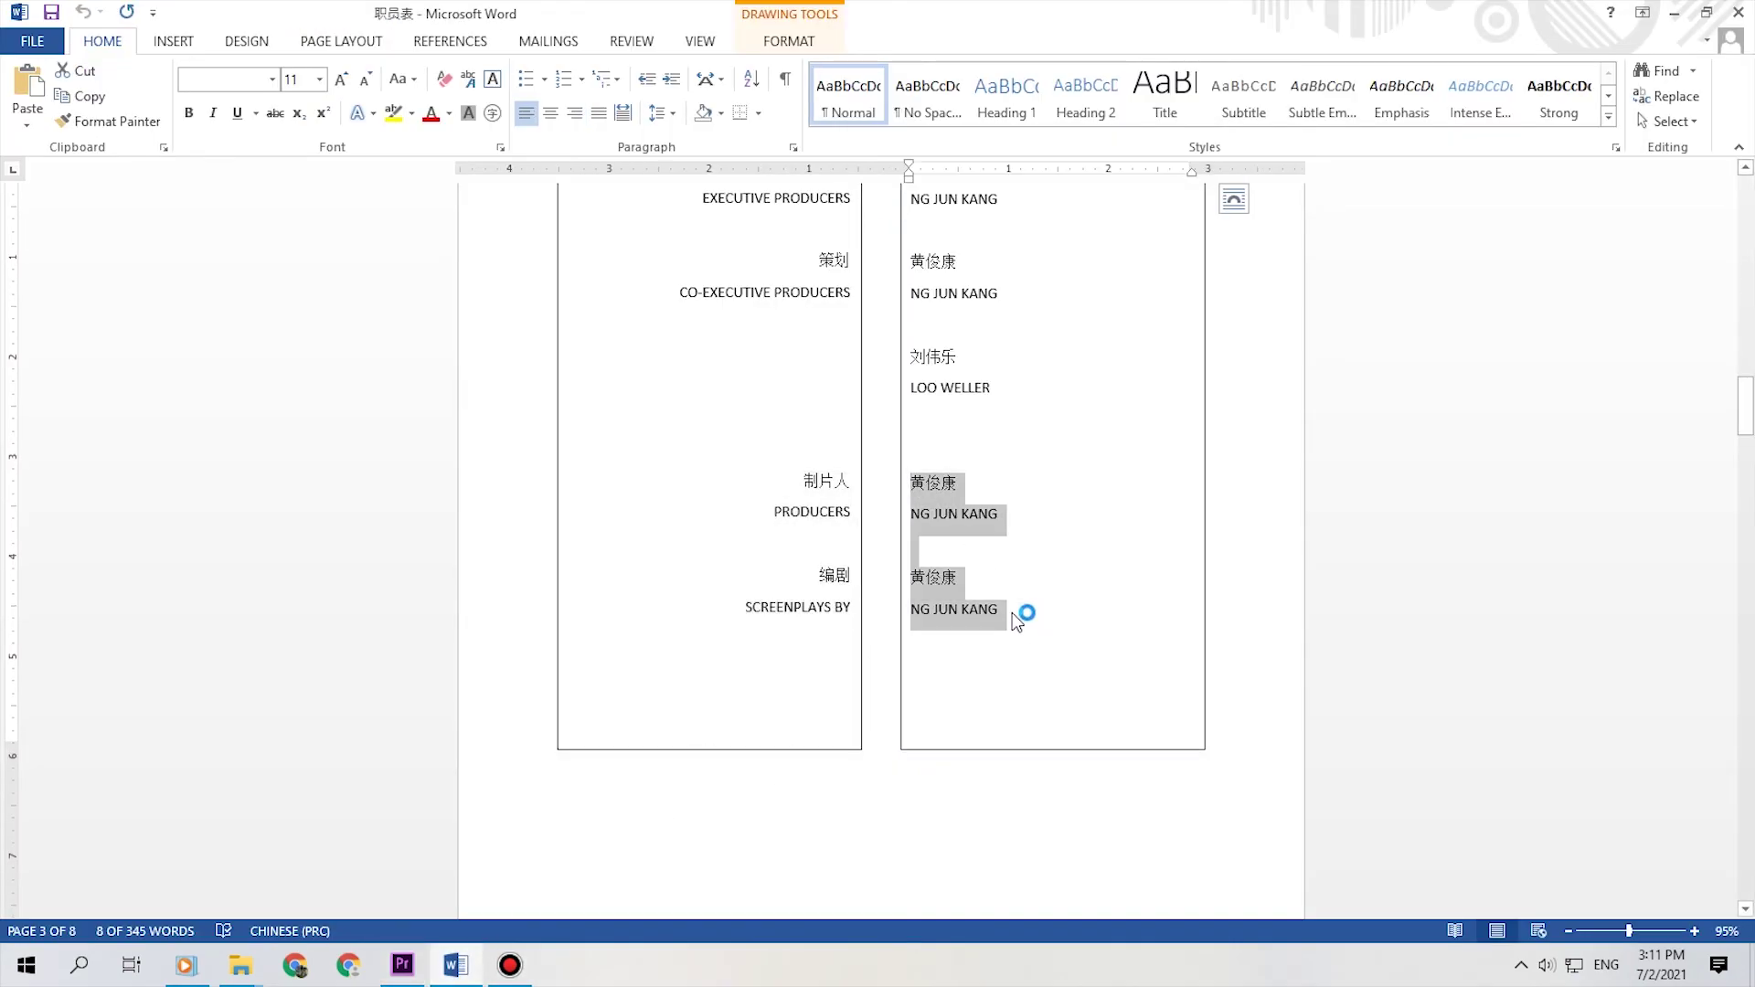
pyautogui.click(402, 965)
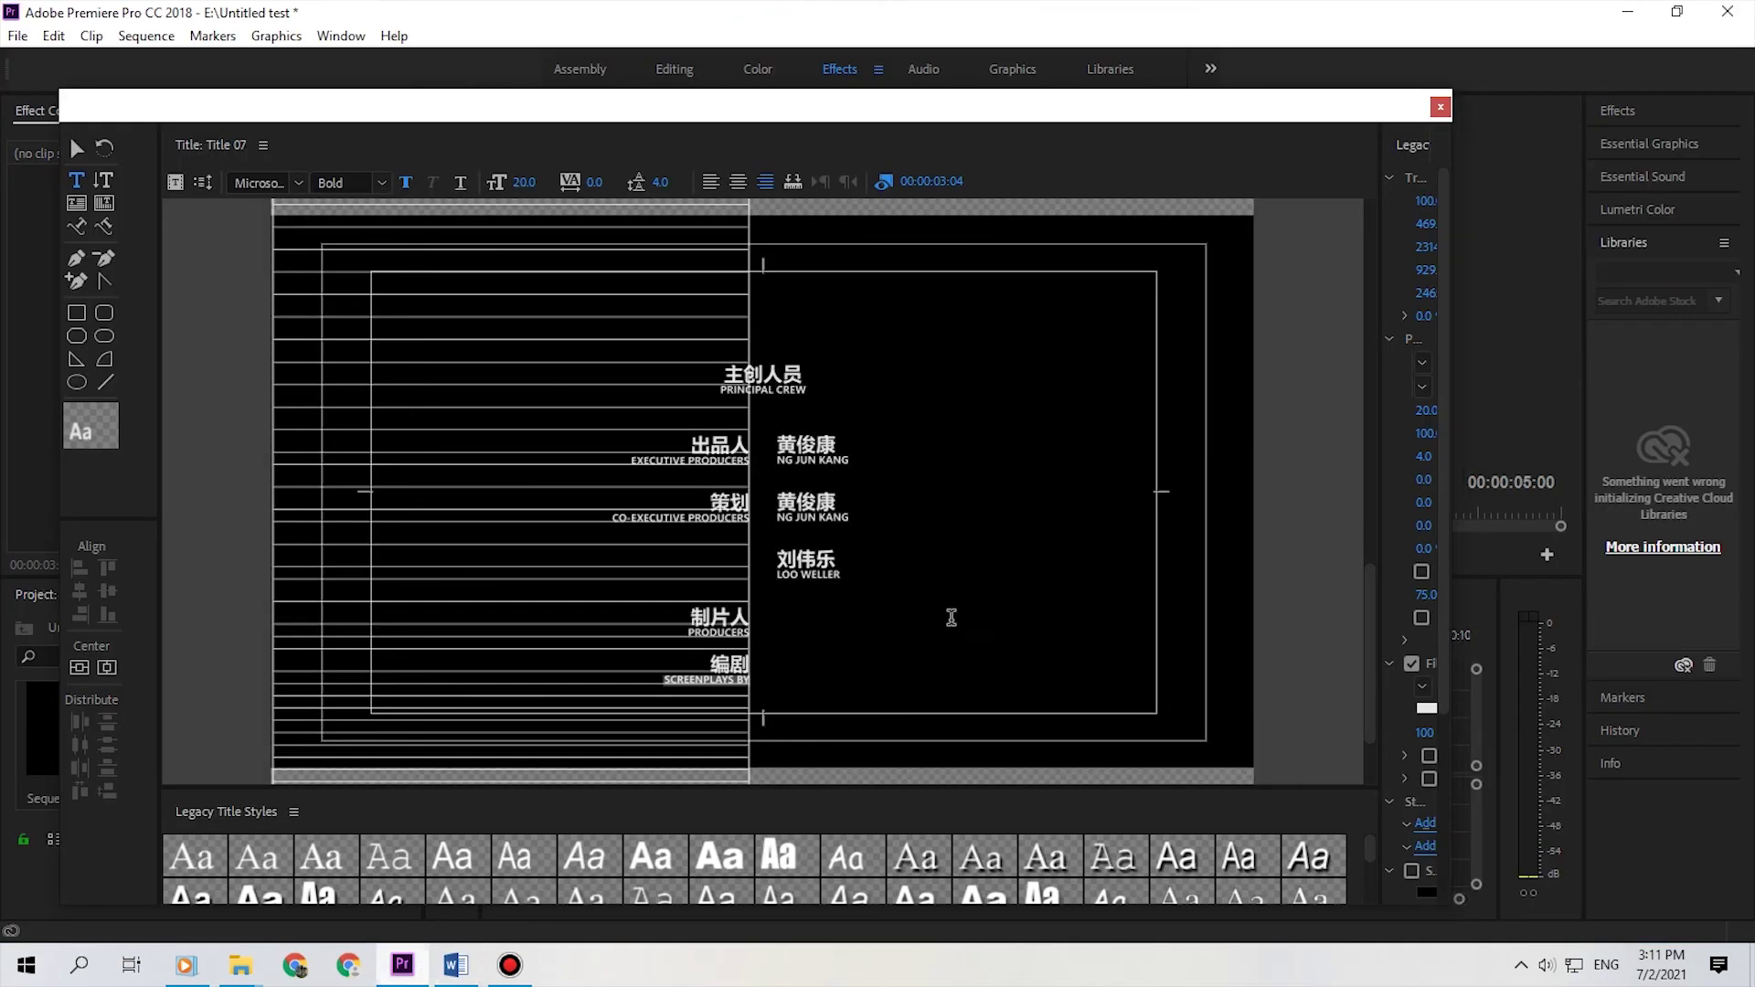
pyautogui.click(791, 632)
pyautogui.hotkey('ctrl', 'v')
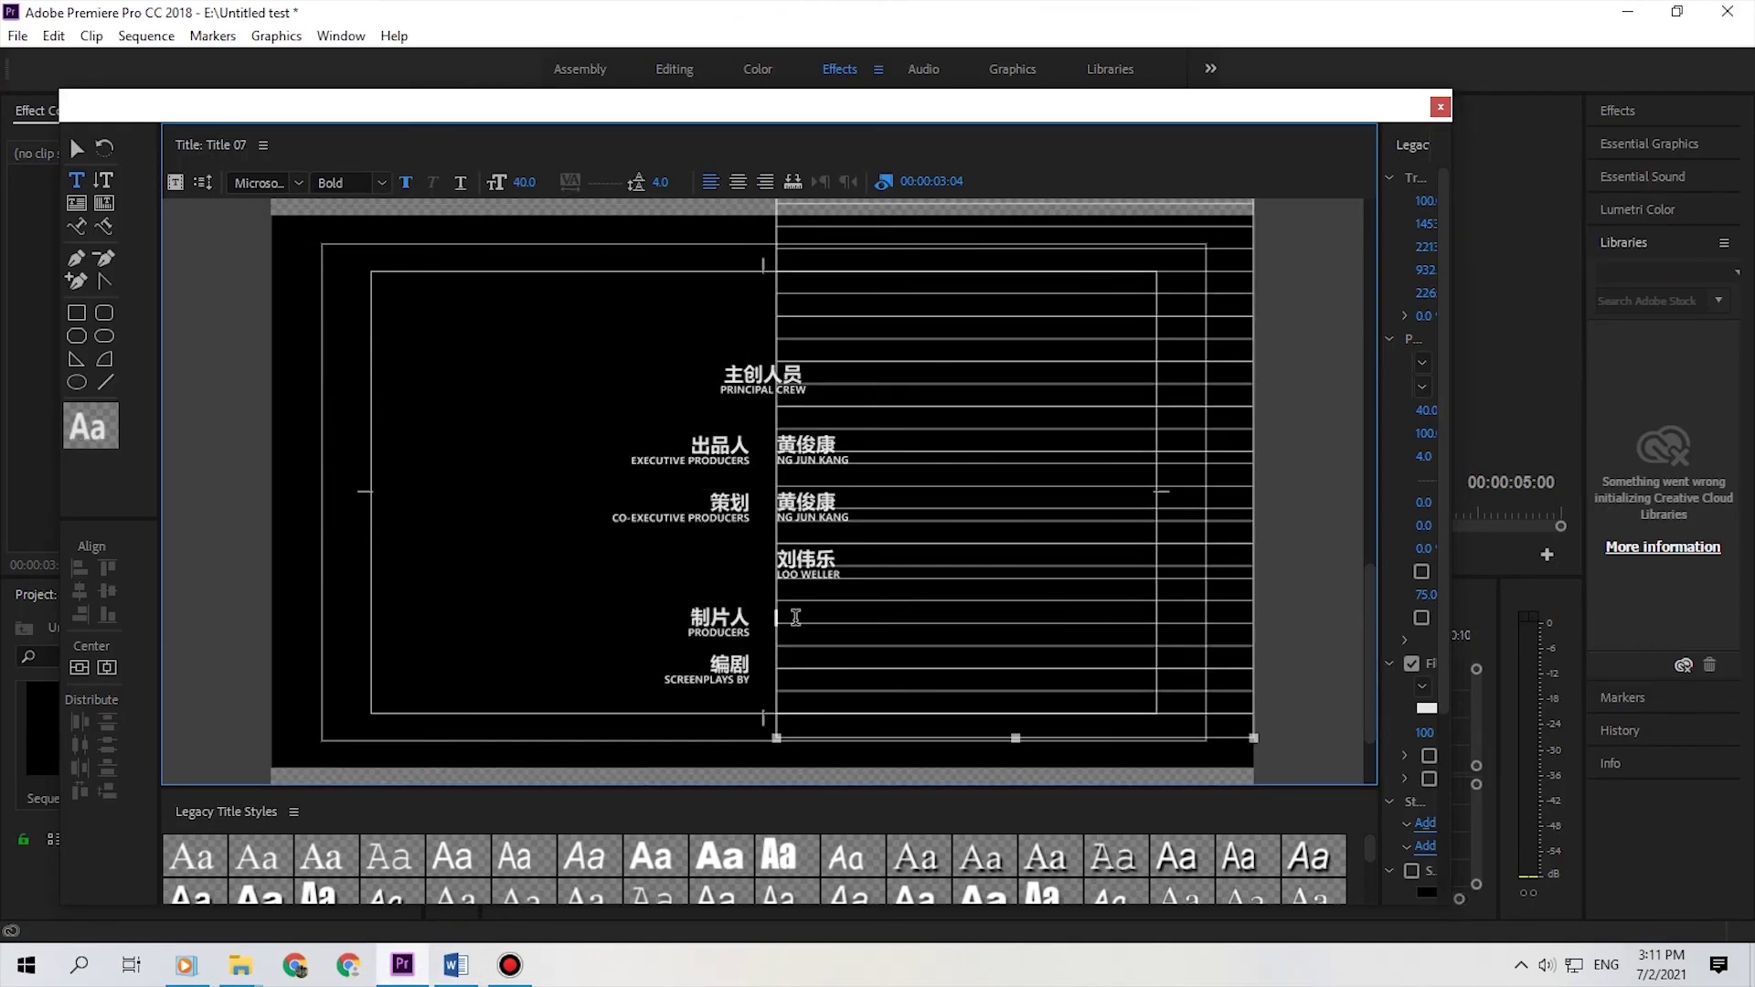
pyautogui.click(917, 635)
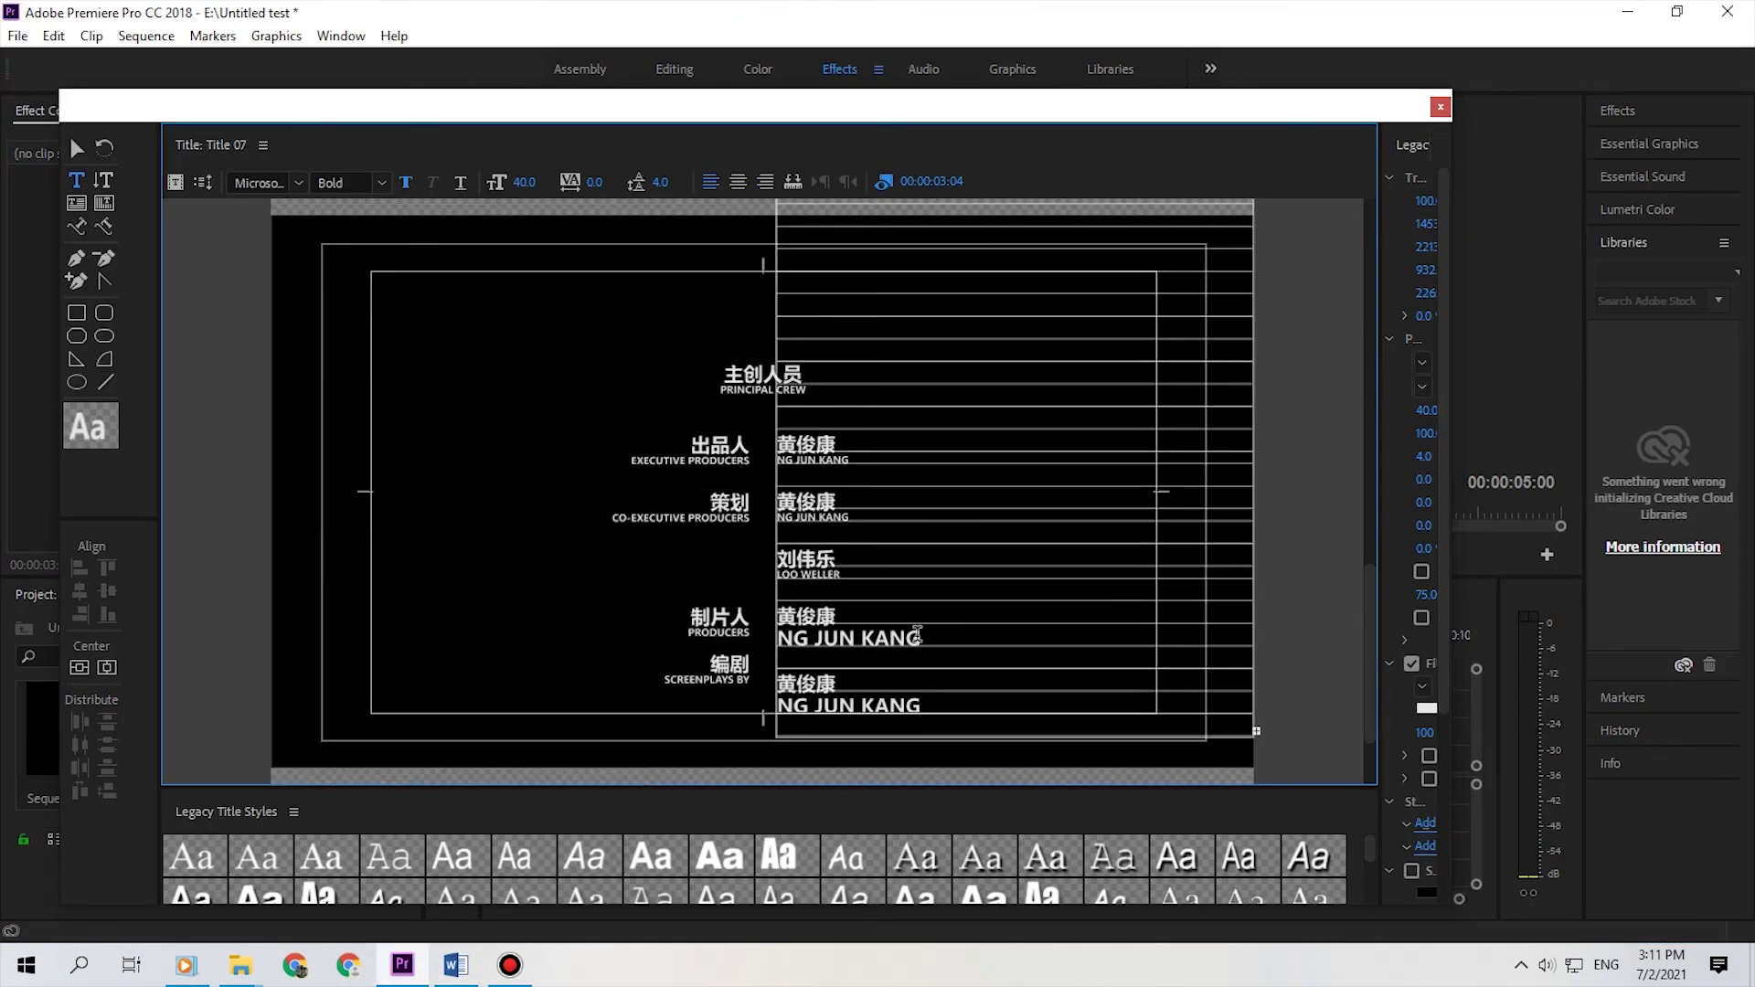
pyautogui.keyDown('shift'); pyautogui.click(779, 637); pyautogui.keyUp('shift')
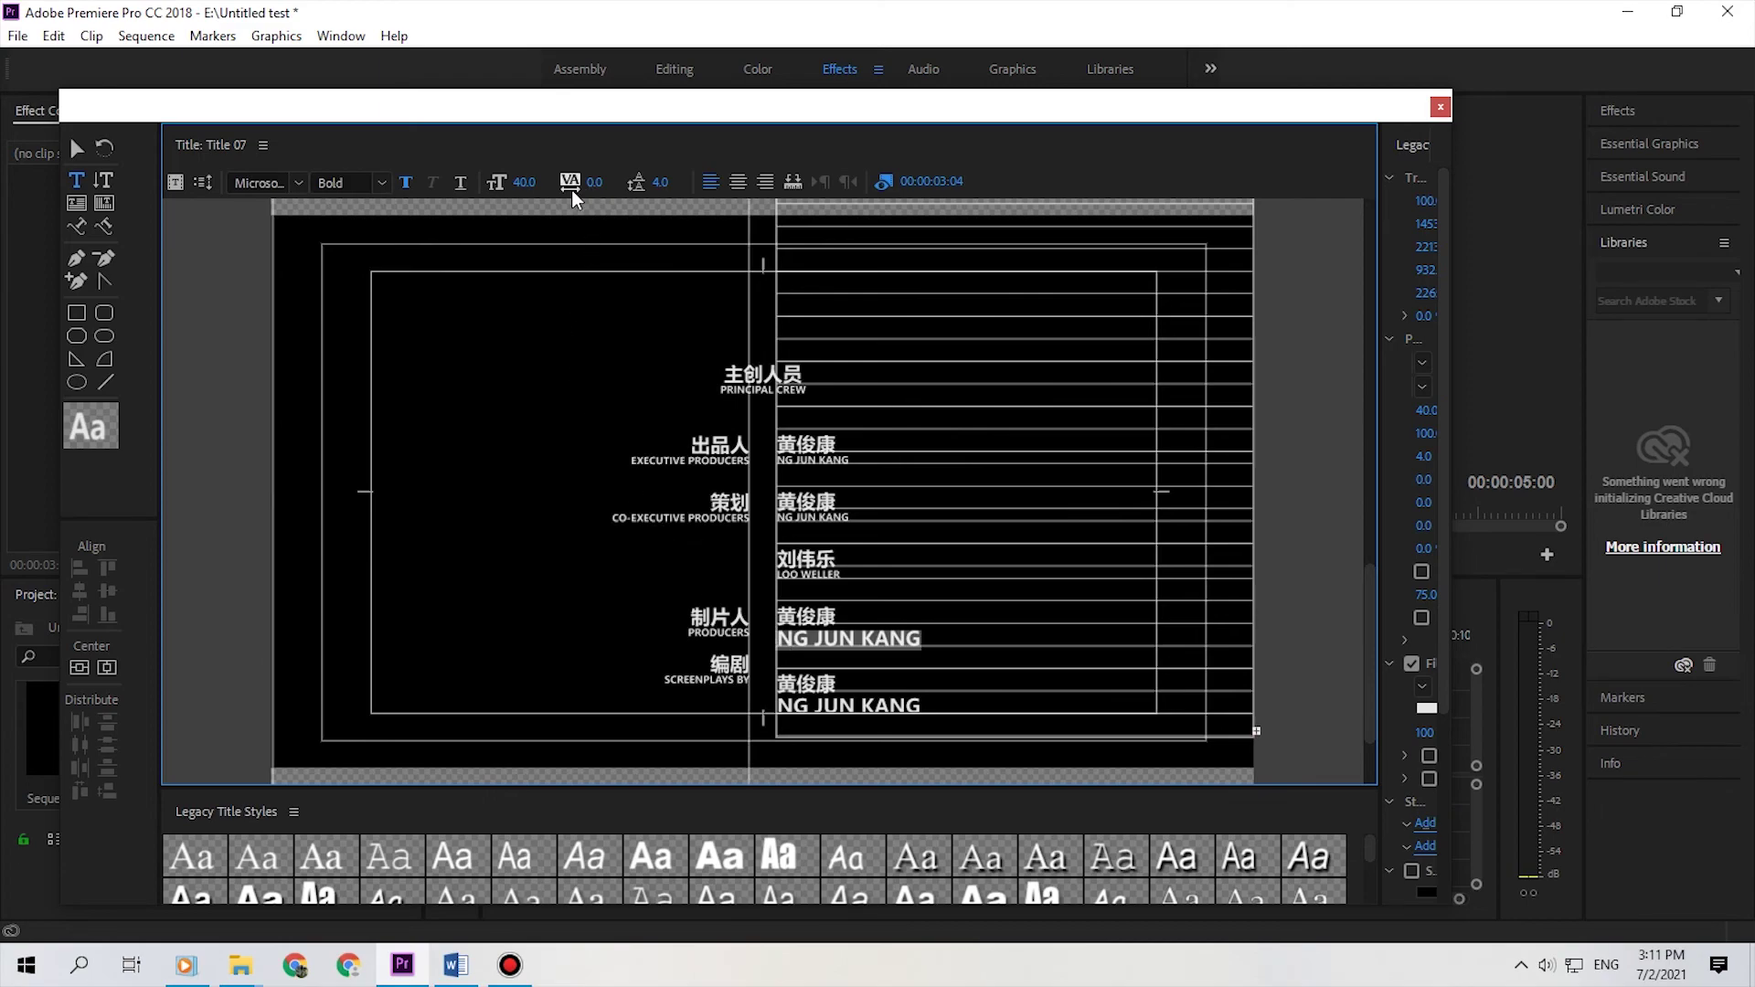
pyautogui.click(525, 181)
pyautogui.write('20')
pyautogui.press('Return')
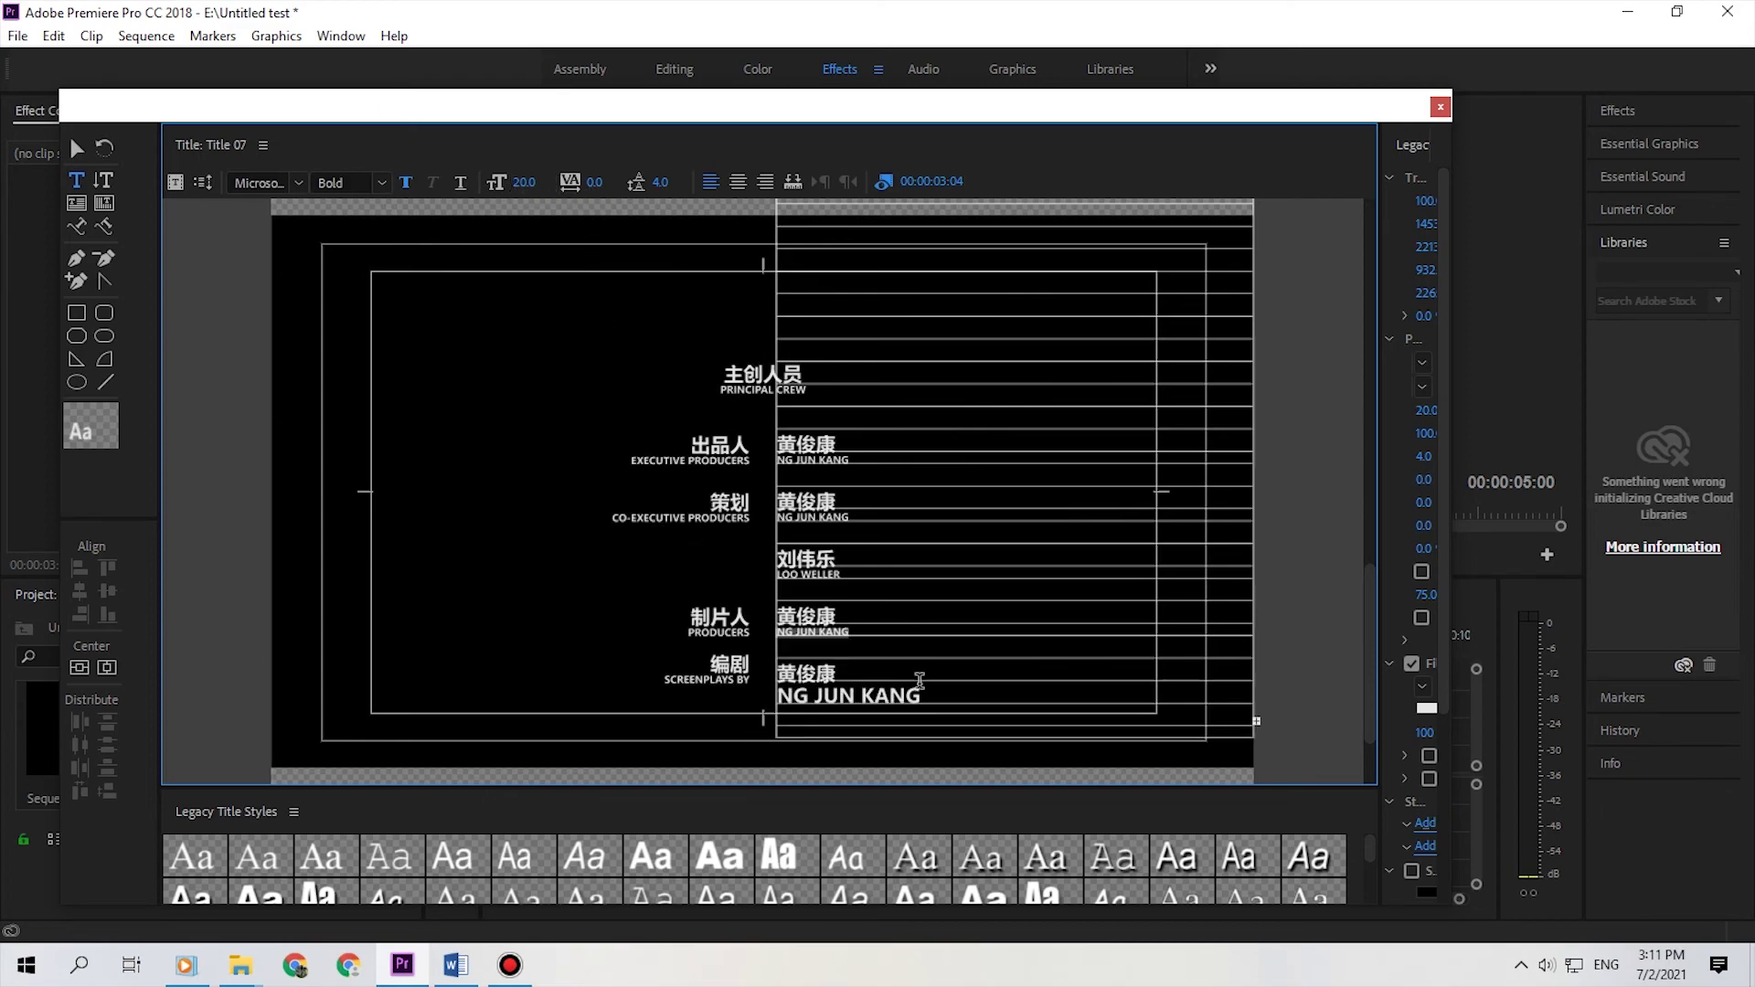
pyautogui.keyDown('shift'); pyautogui.click(777, 695); pyautogui.keyUp('shift')
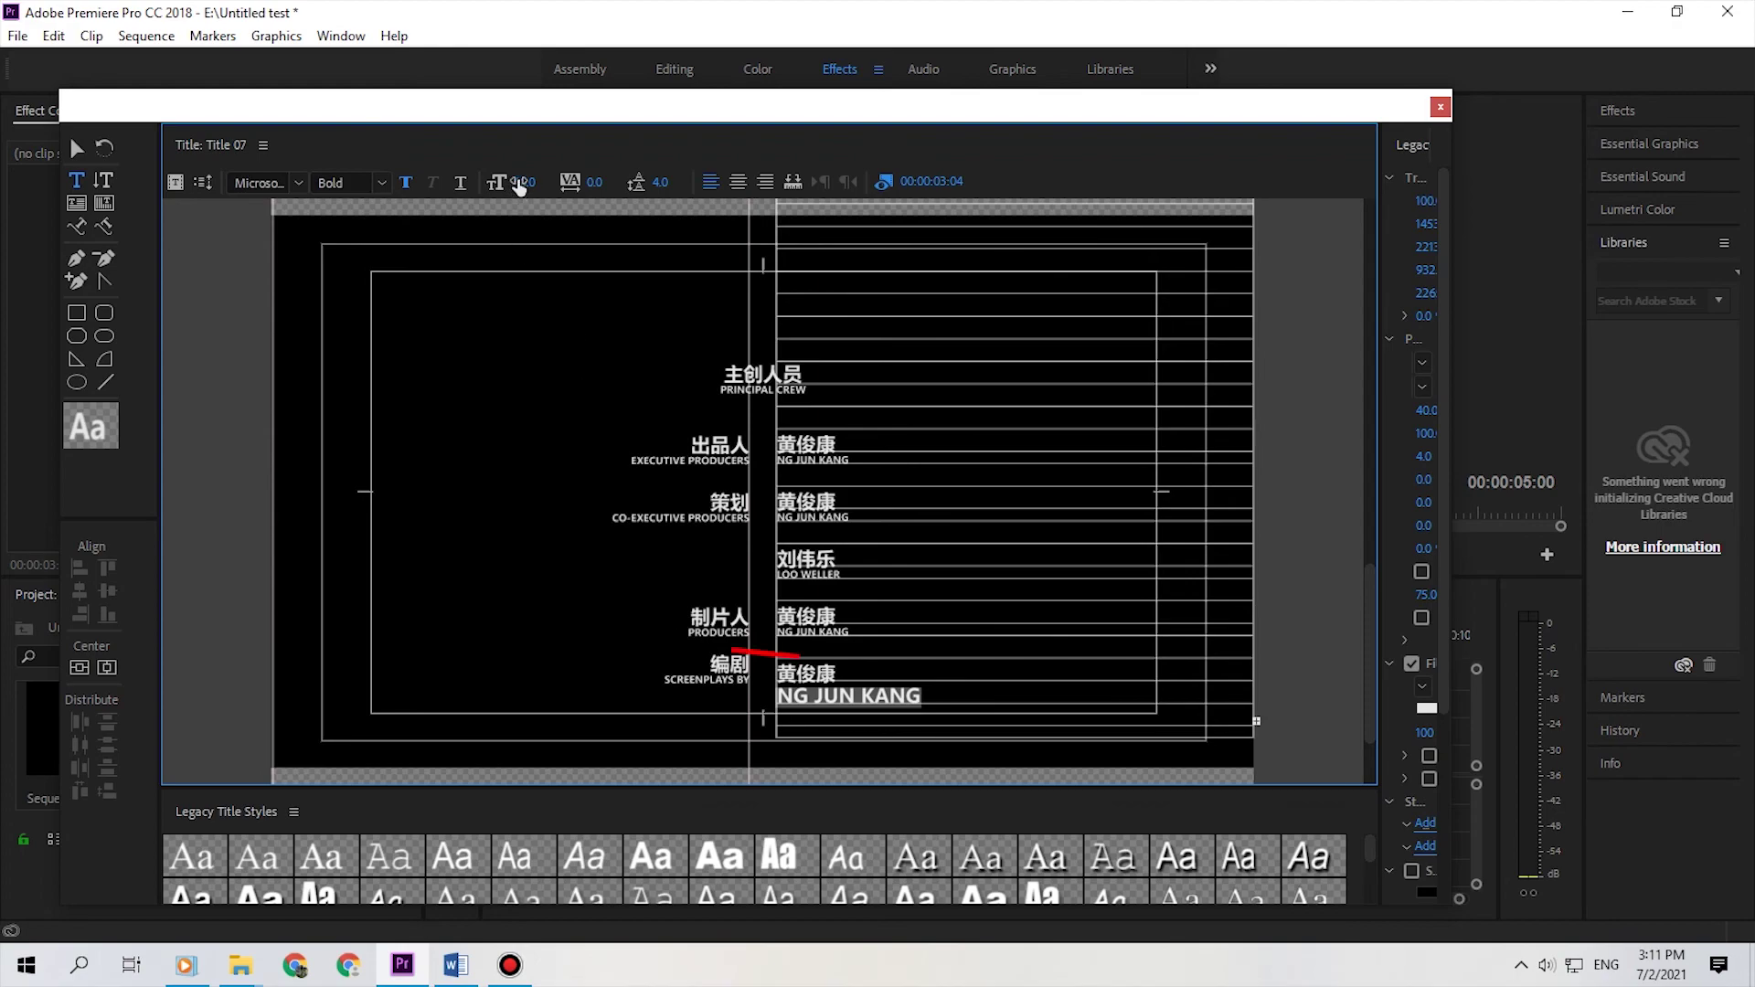
pyautogui.click(530, 180)
pyautogui.write('20')
pyautogui.press('Return')
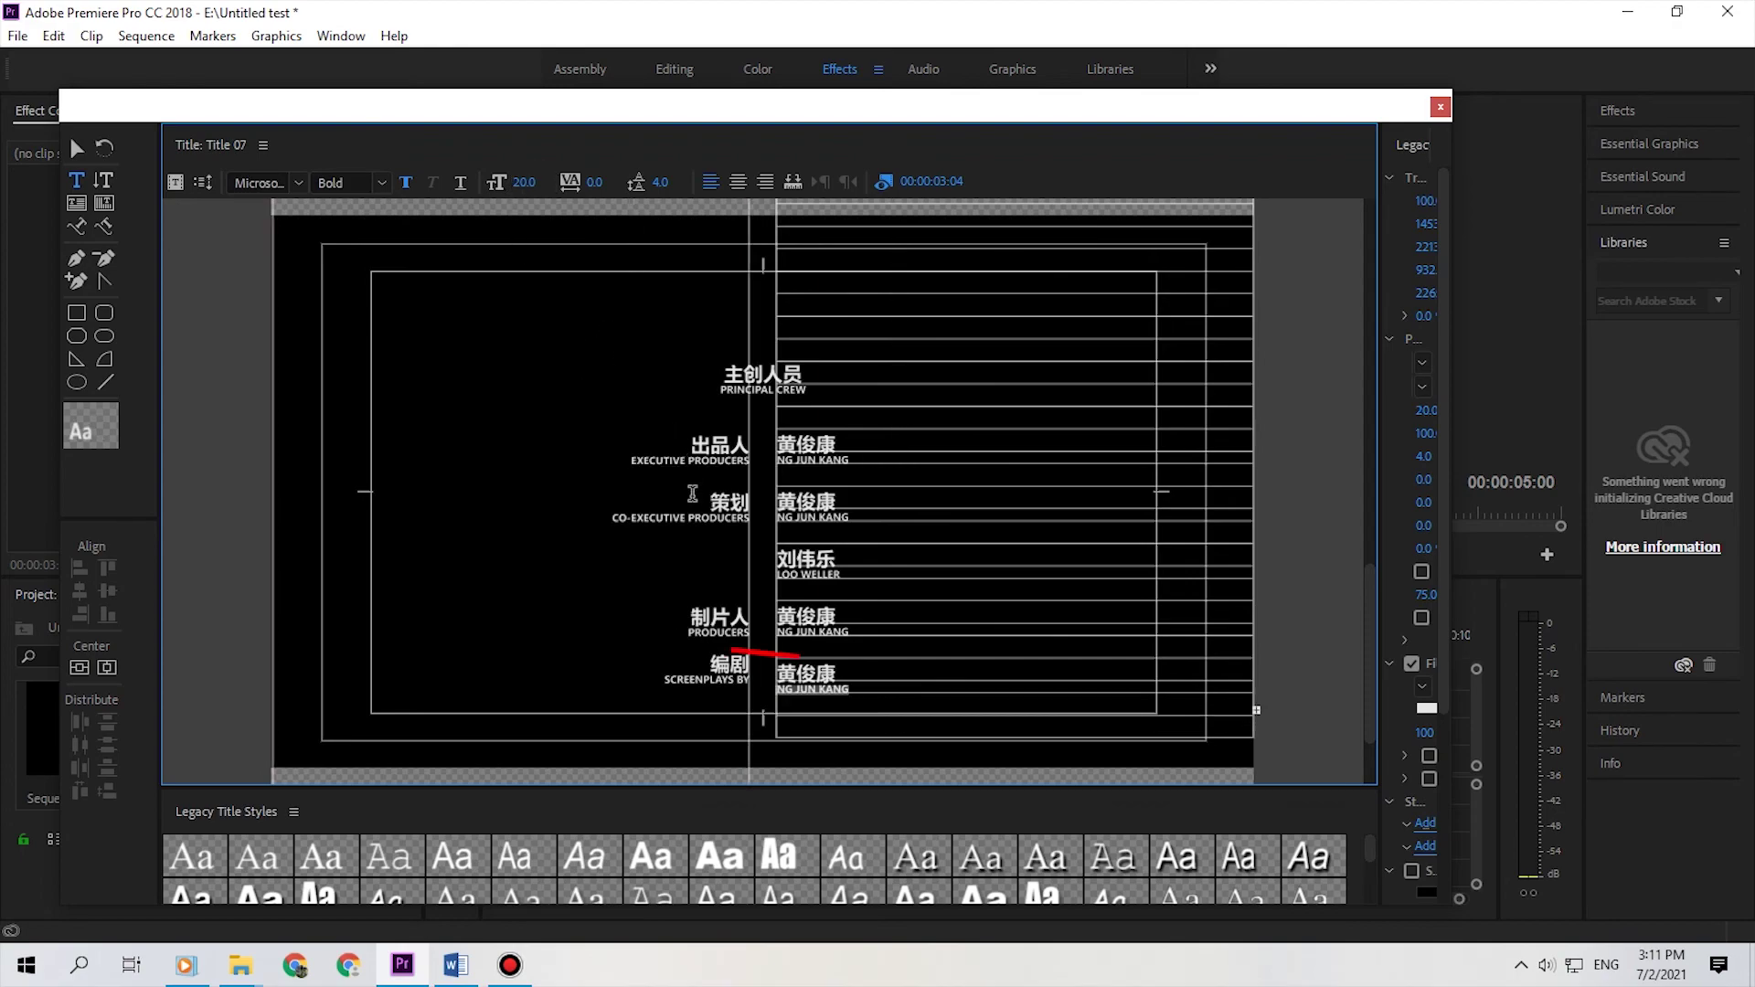
pyautogui.click(743, 635)
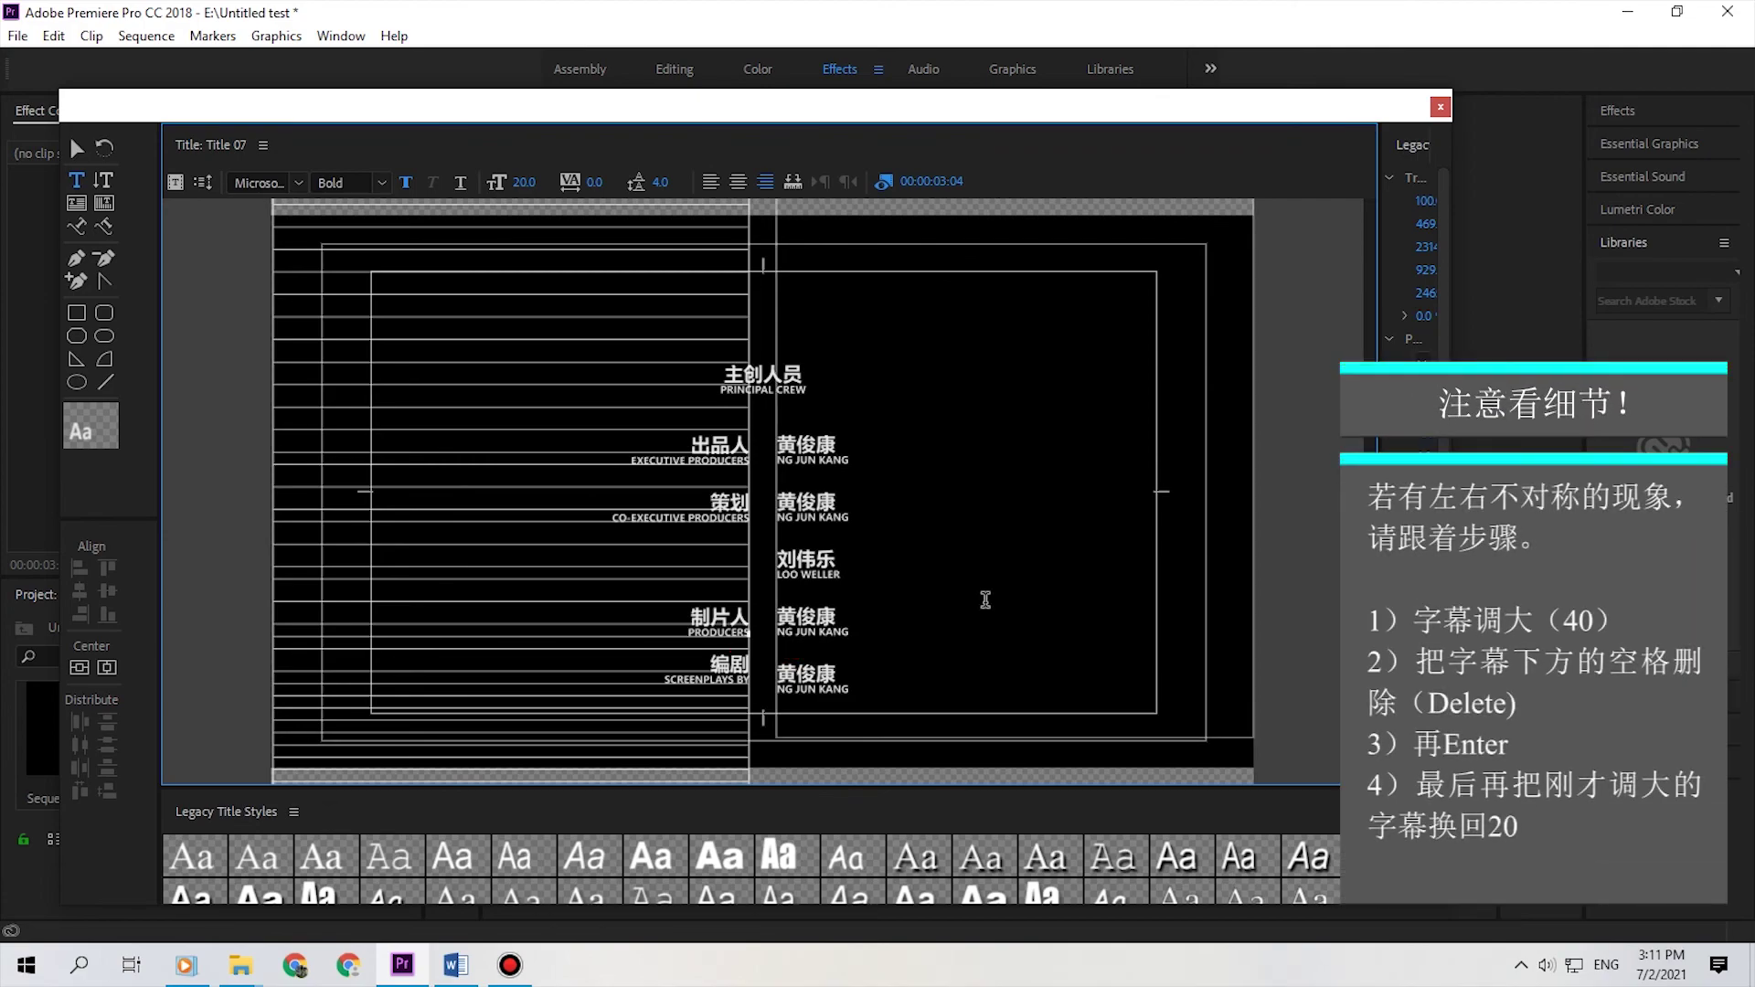
# Step: Nudge line breaks in both columns to level 编剧 SCREENPLAYS BY with the last 黄俊康 entry
pyautogui.press('Return')
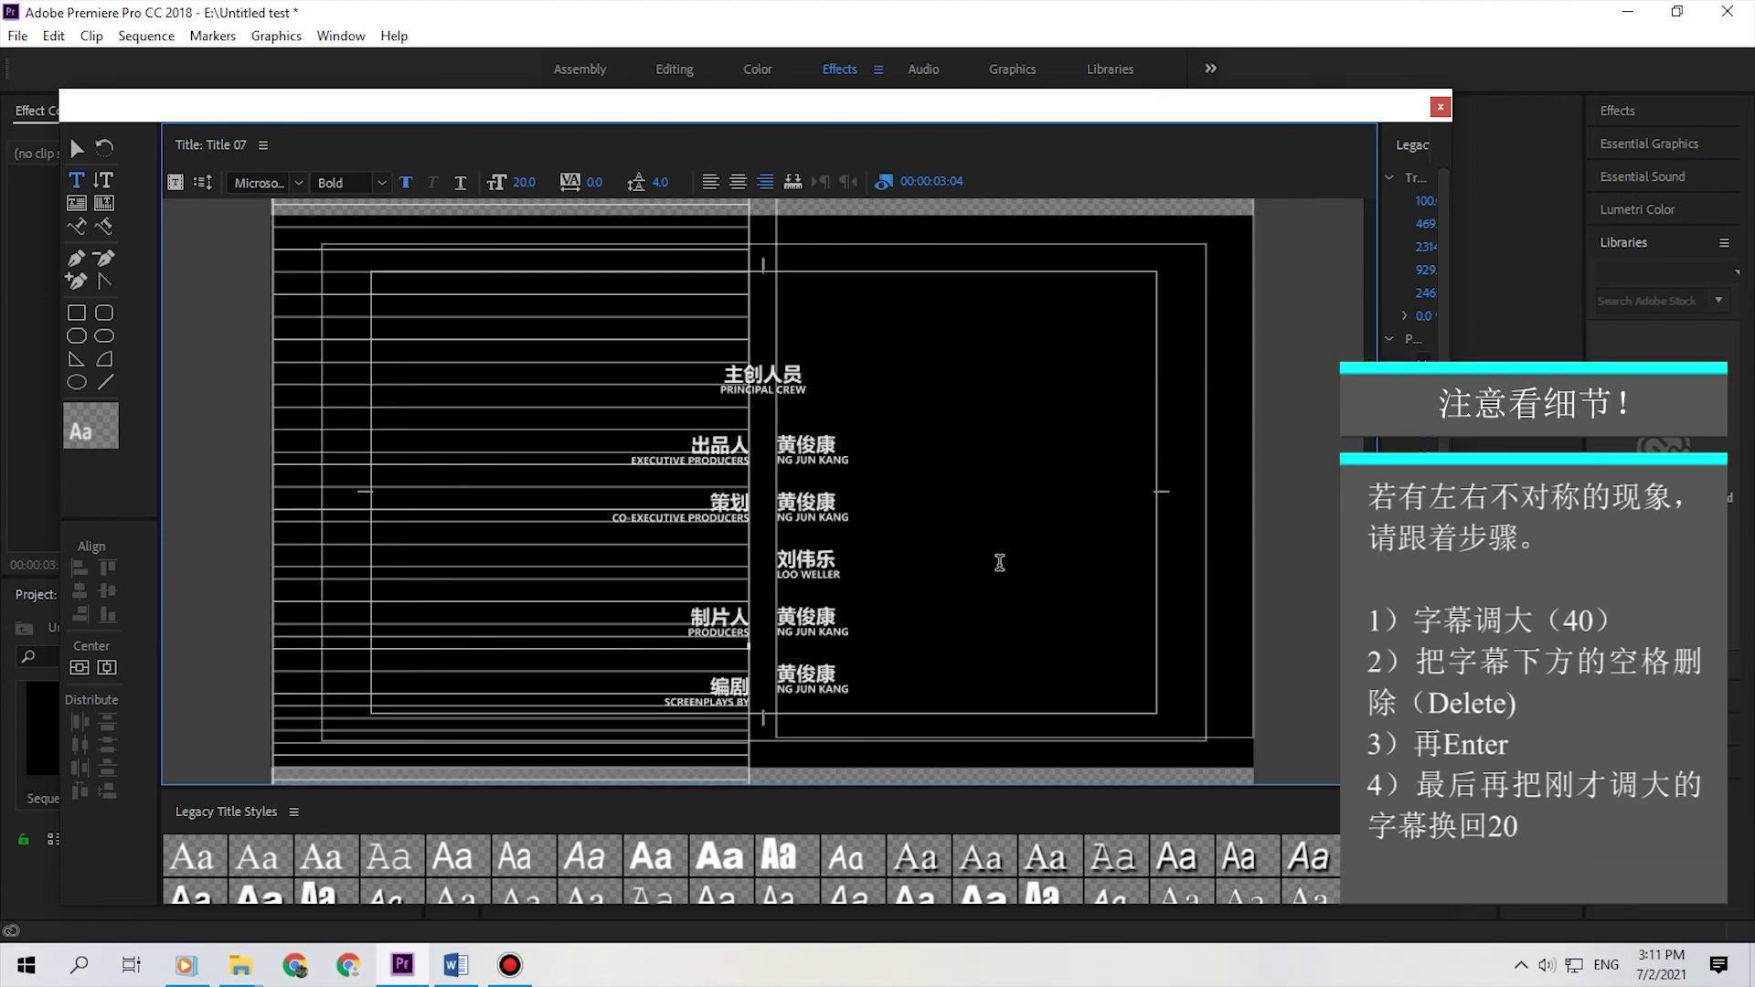
pyautogui.press('BackSpace')
pyautogui.click(910, 670)
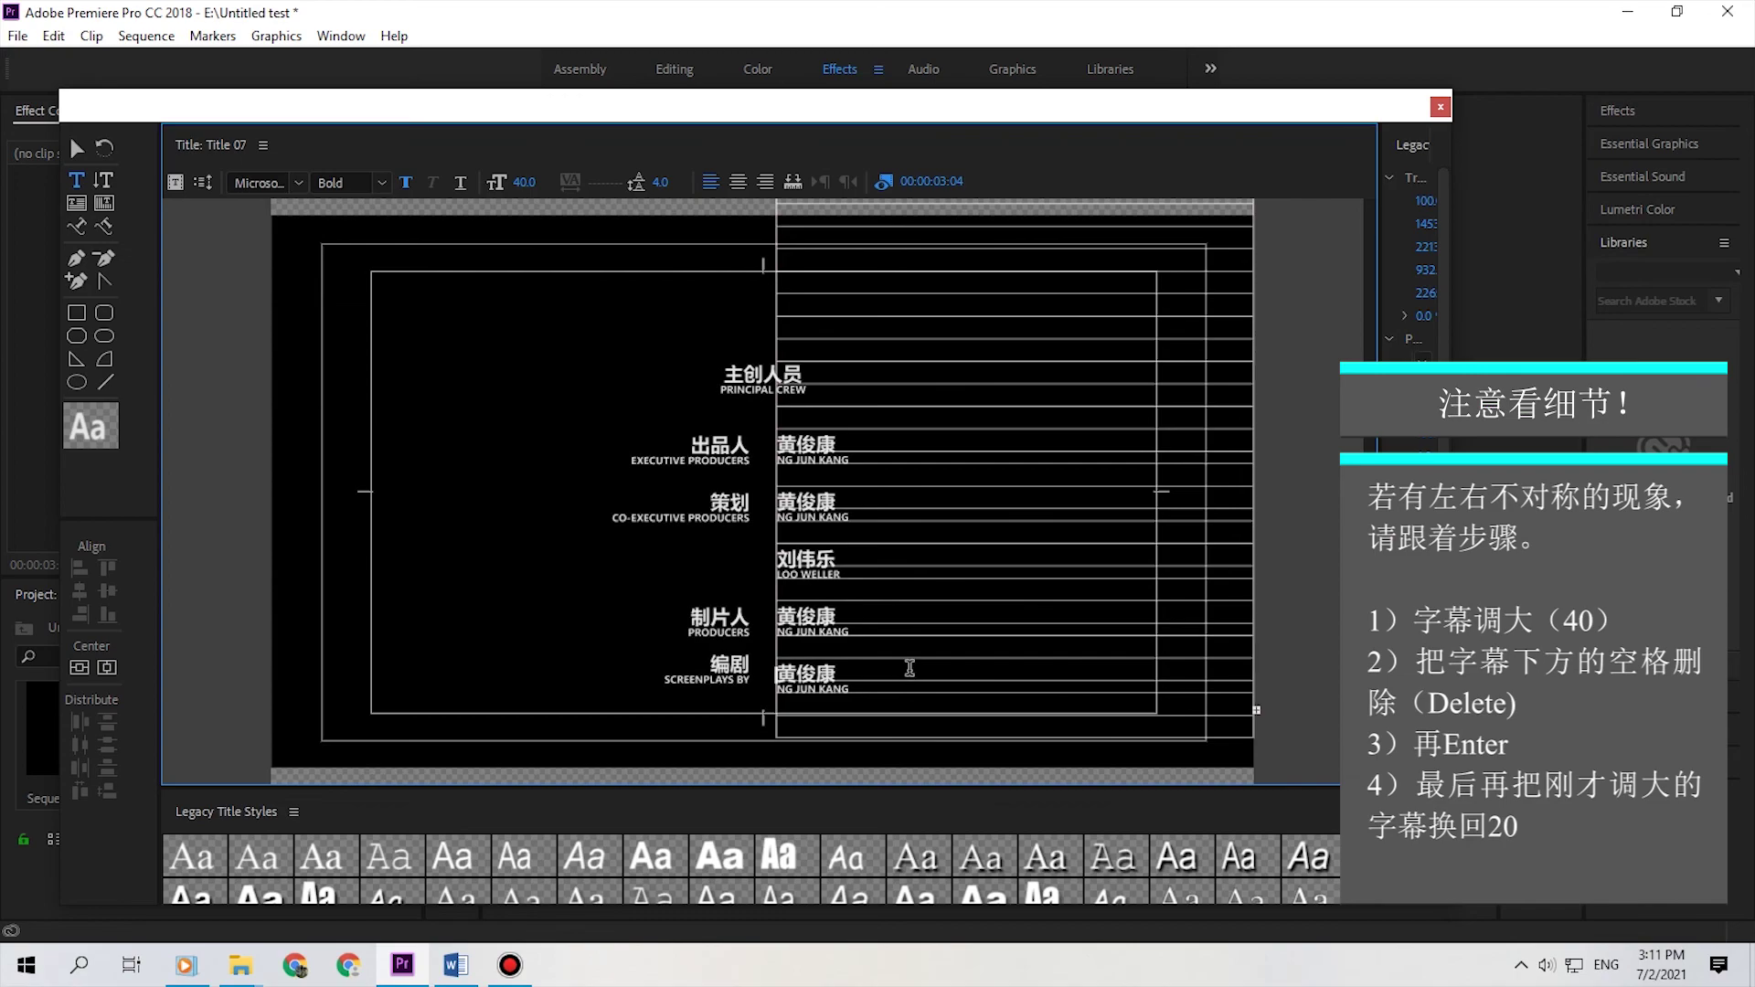
pyautogui.press('Delete')
pyautogui.press('Return')
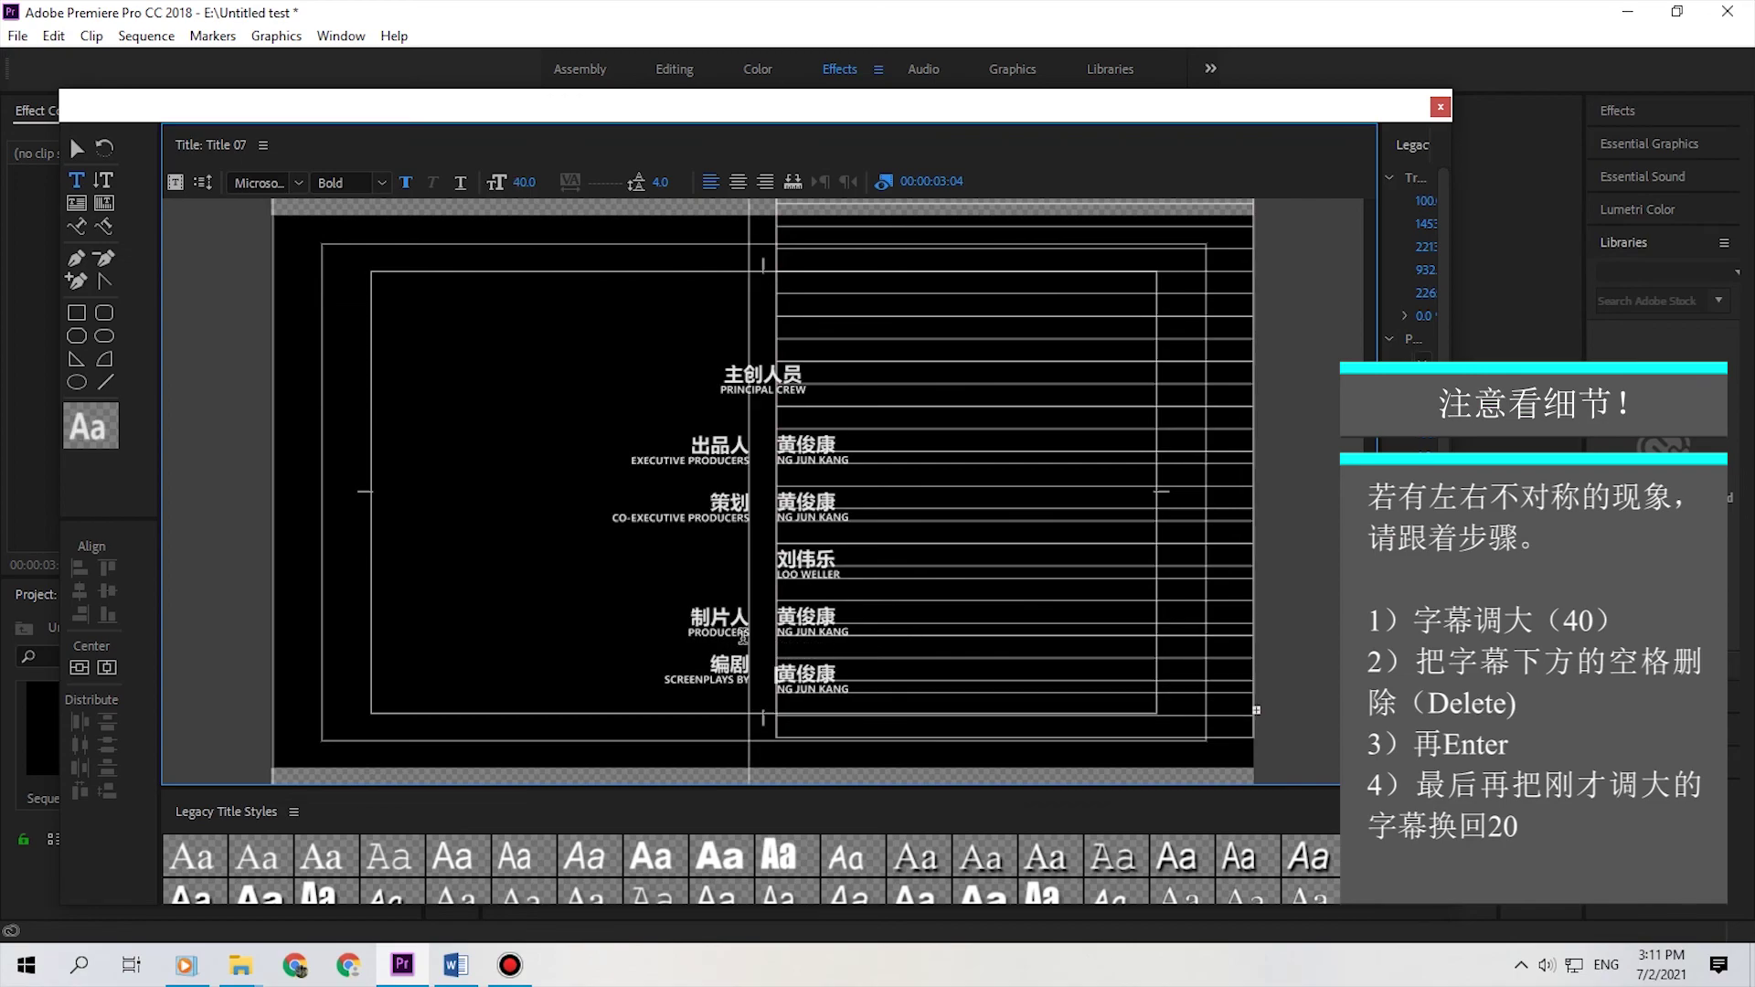
pyautogui.click(772, 645)
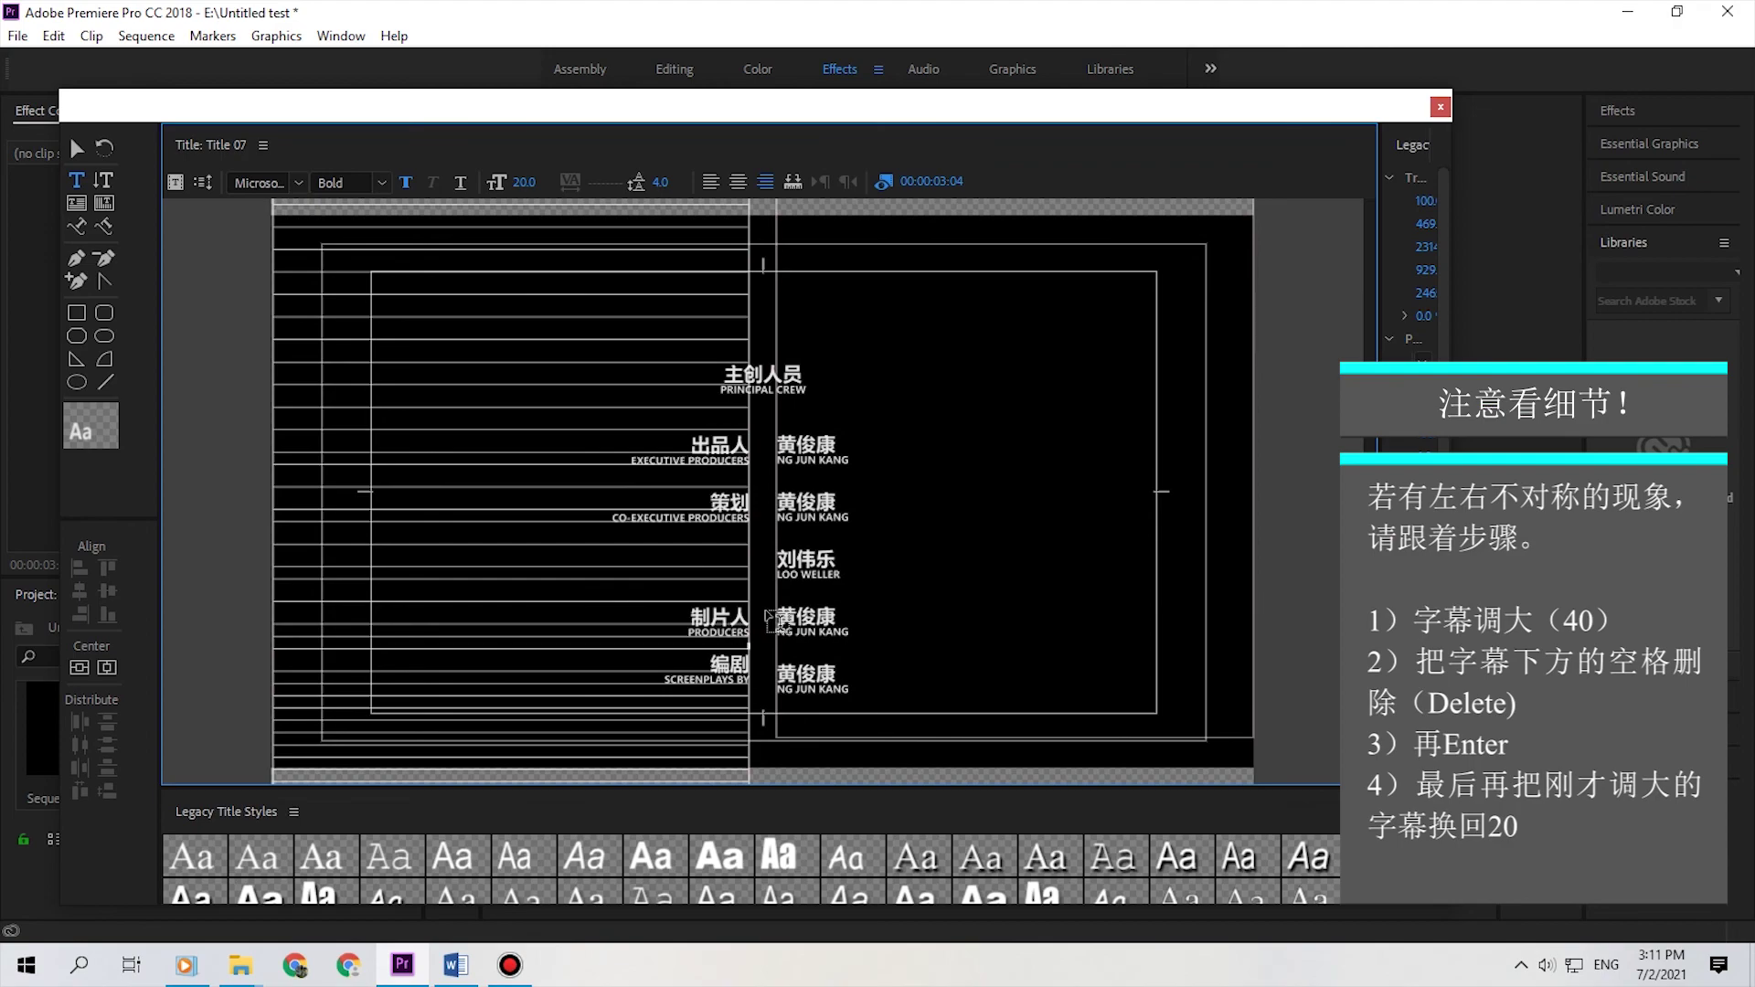
# Step: Enlarge PRODUCERS to 40, re-insert the line break after it, then return it to size 20
pyautogui.moveTo(519, 182); pyautogui.dragTo(536, 183)
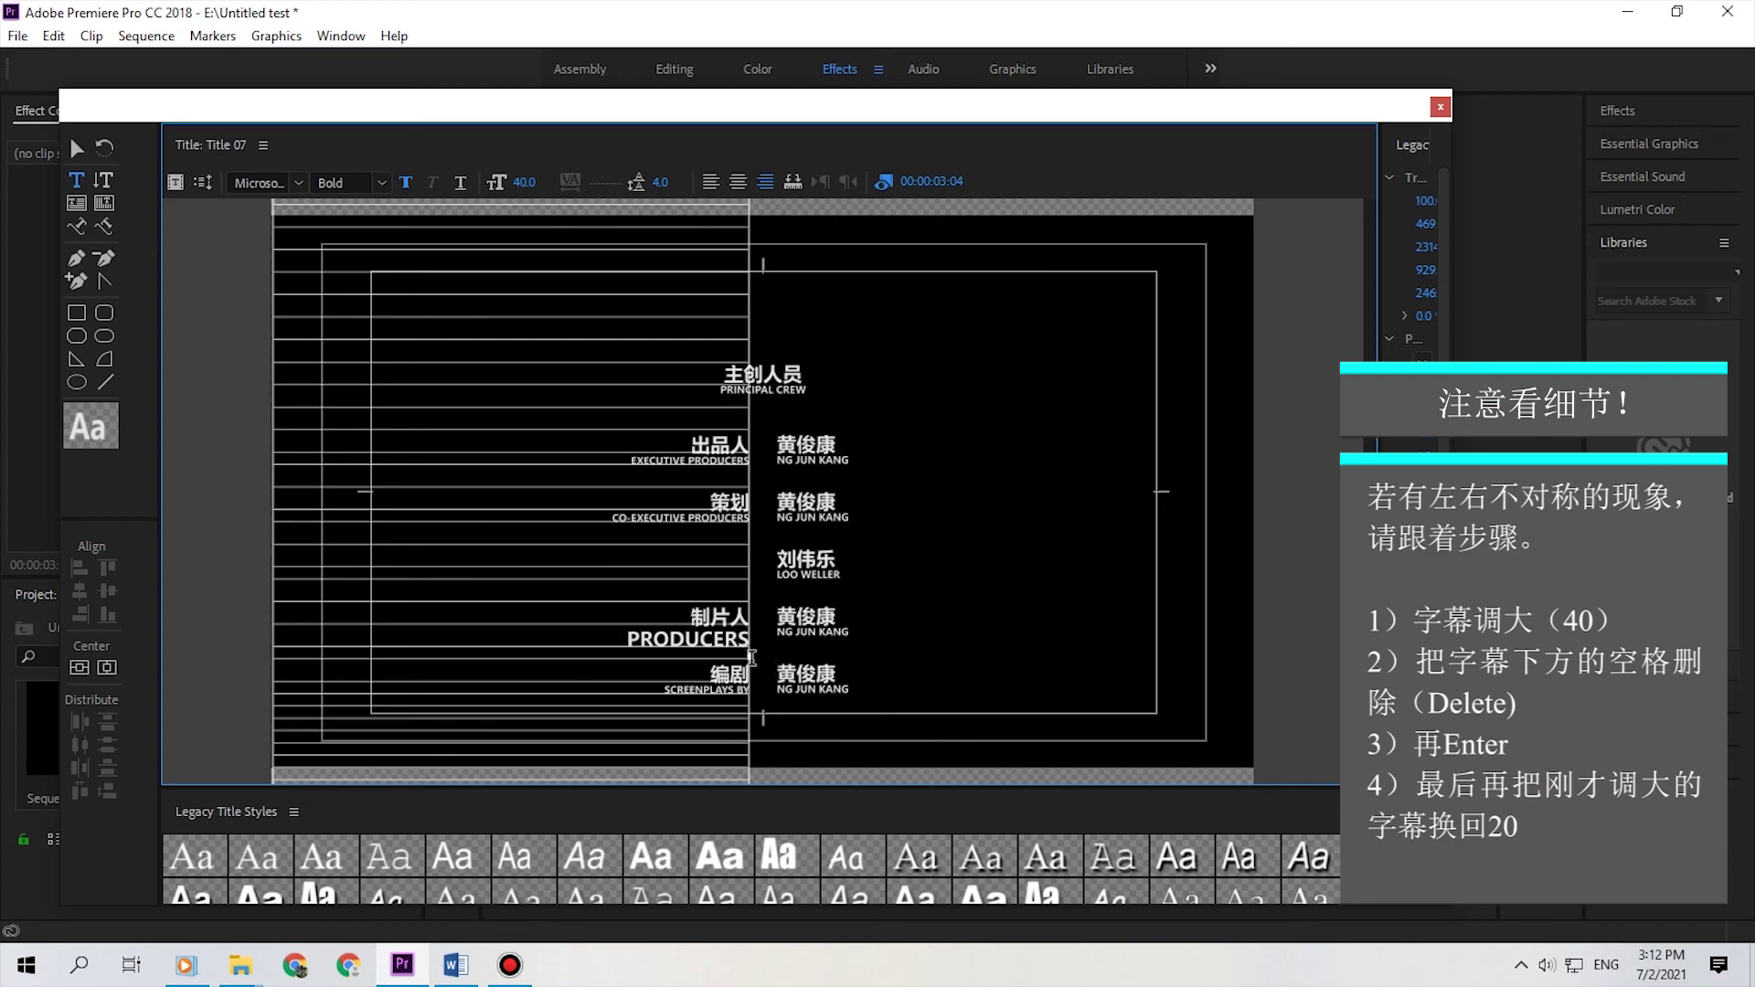
pyautogui.click(751, 657)
pyautogui.press('Delete')
pyautogui.press('Return')
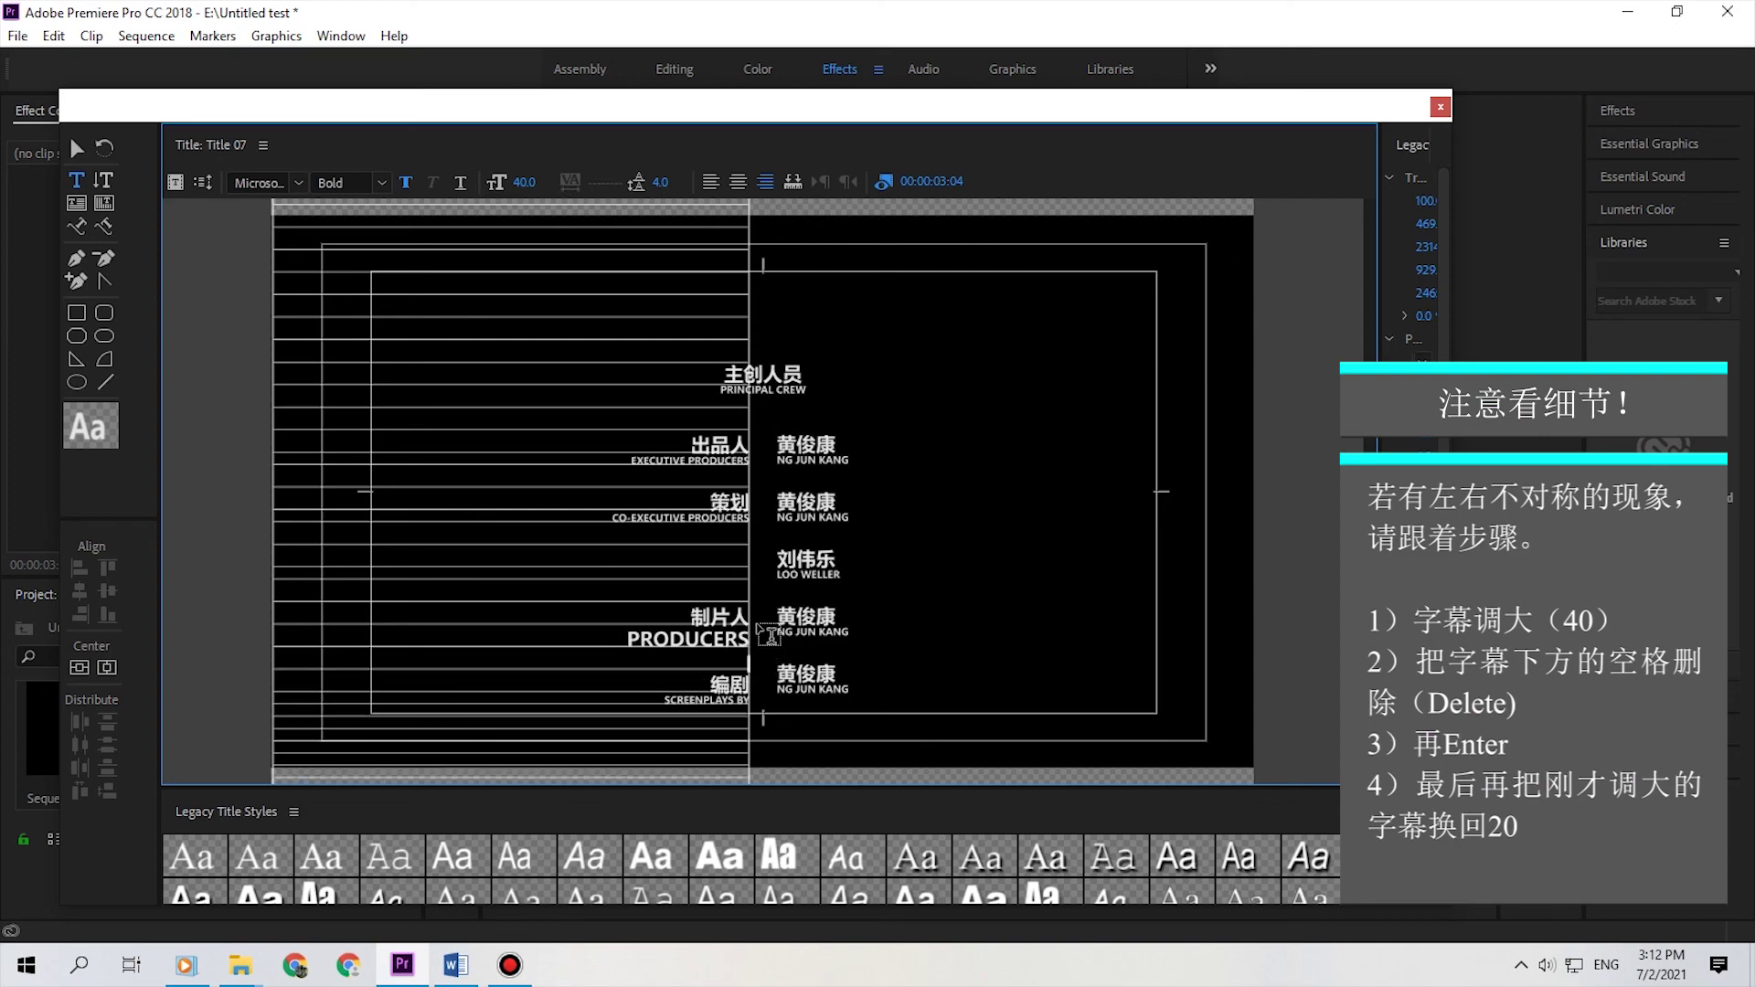
pyautogui.press('Home')
pyautogui.hotkey('shift', 'End')
pyautogui.click(530, 182)
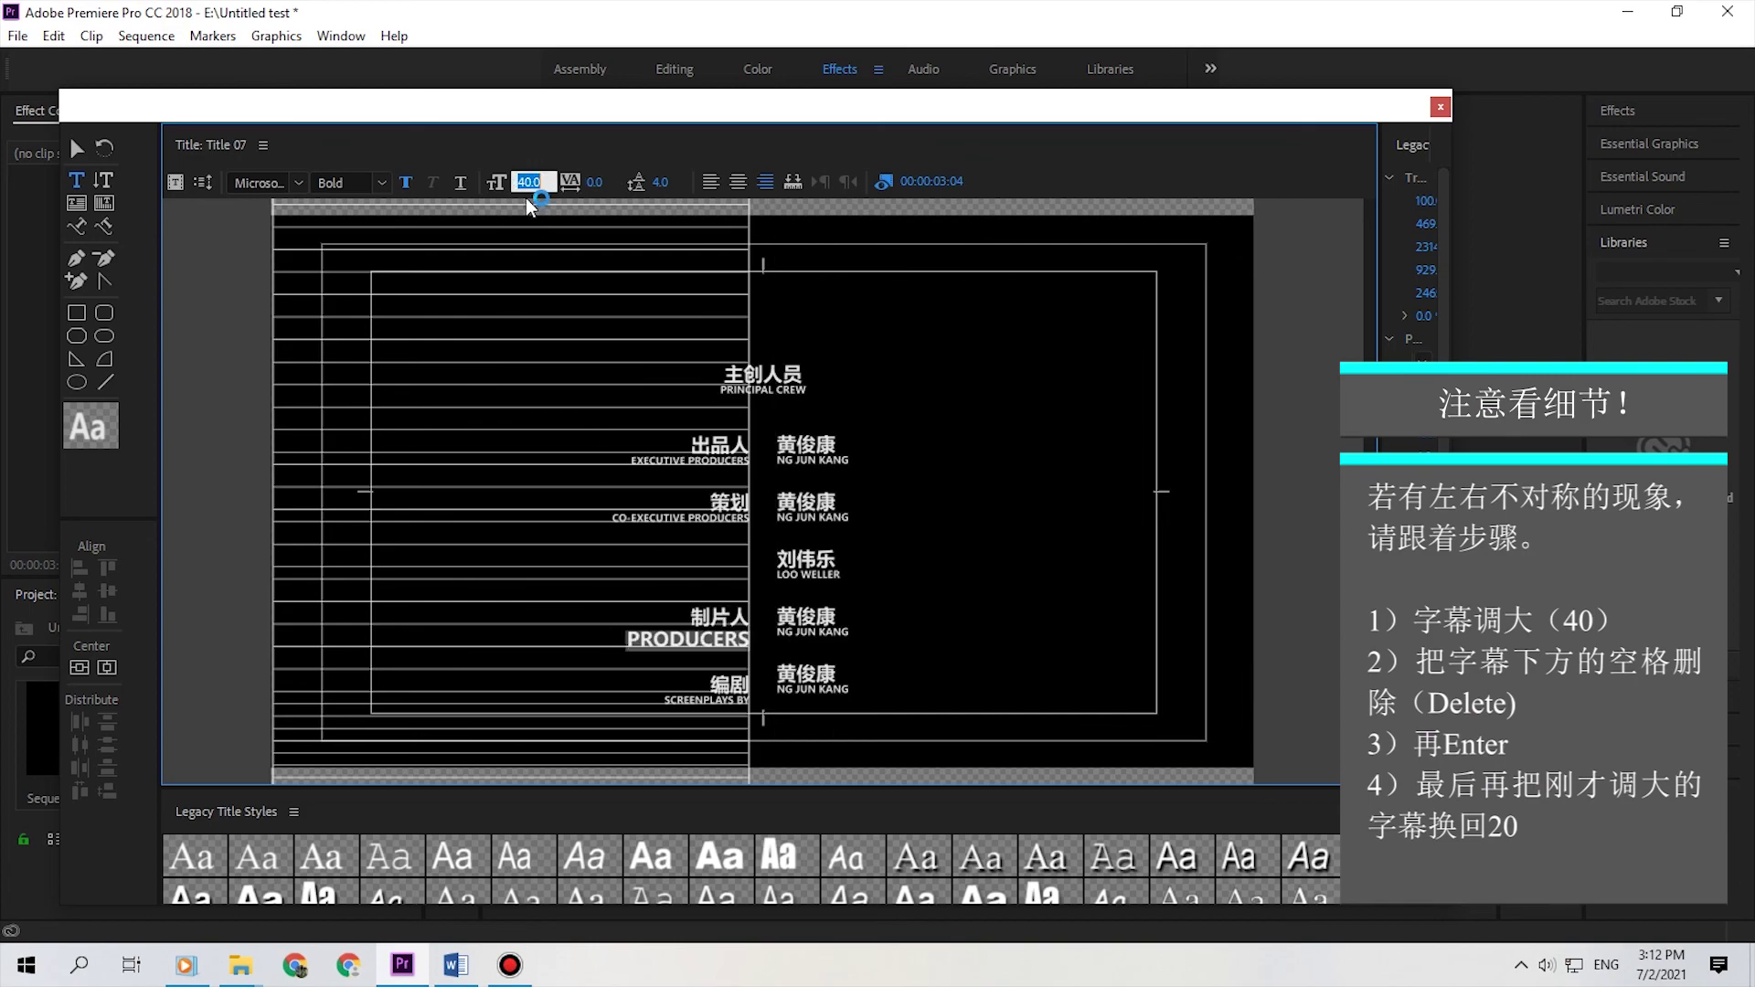
pyautogui.write('20')
pyautogui.press('Return')
pyautogui.click(979, 678)
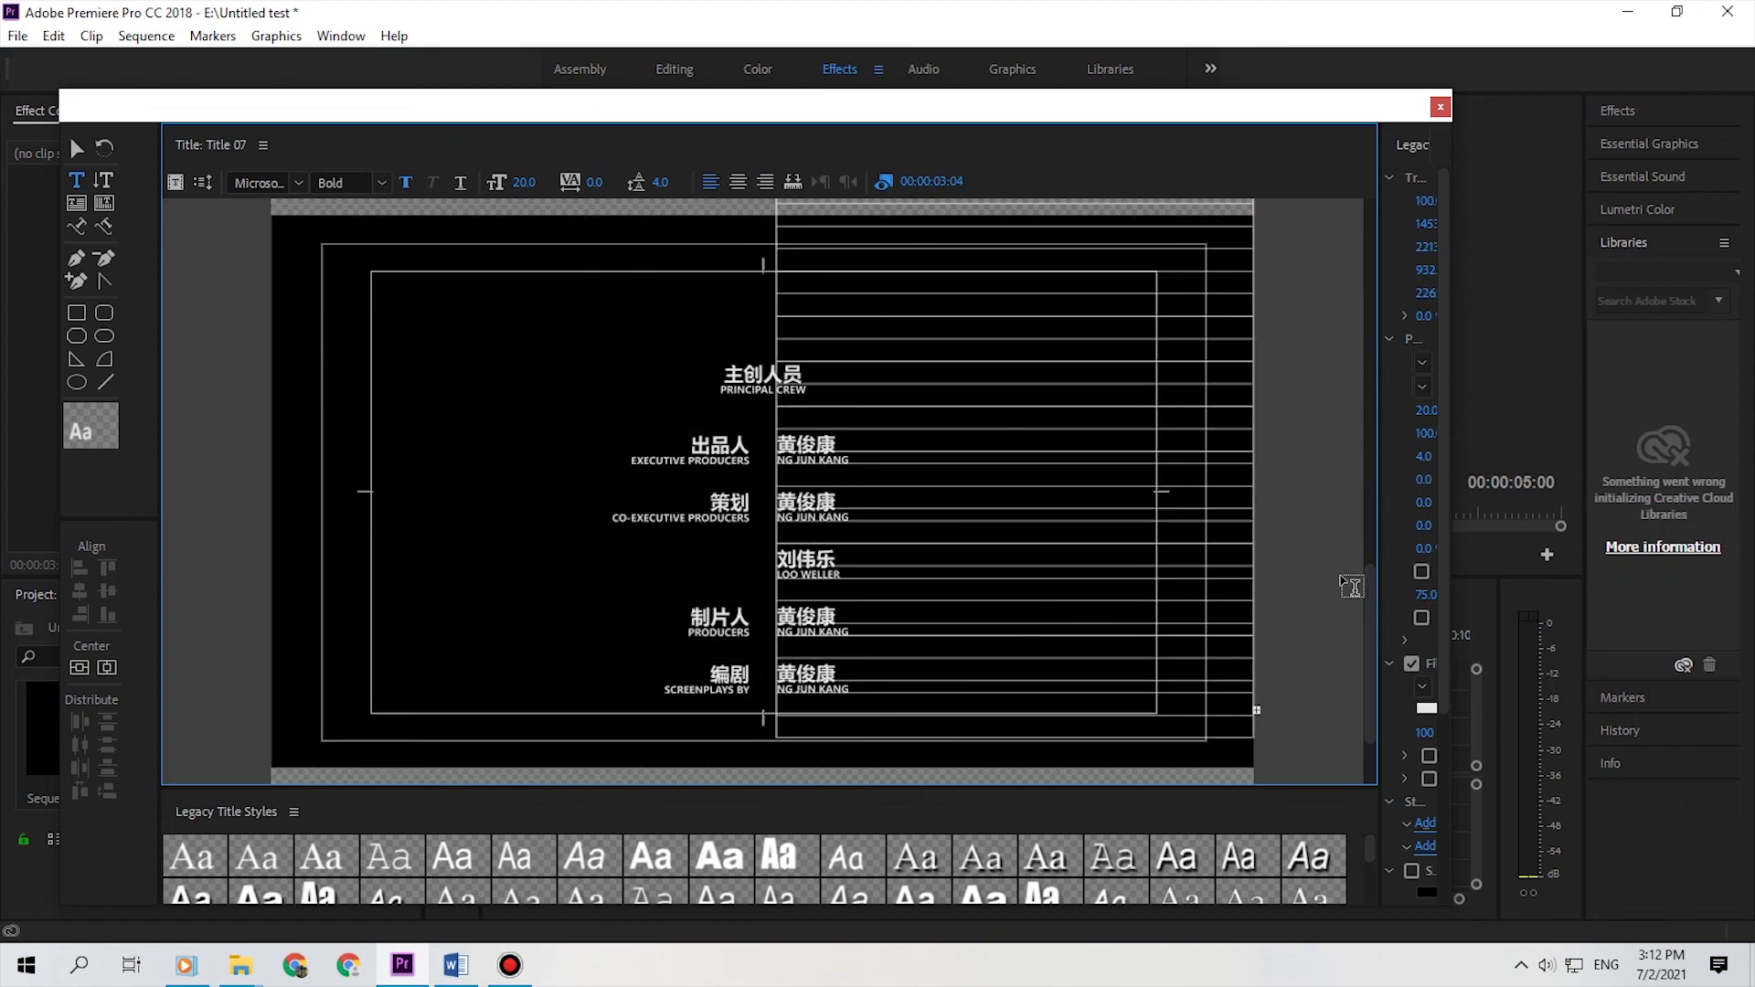
pyautogui.scroll(-3, 1369, 594)
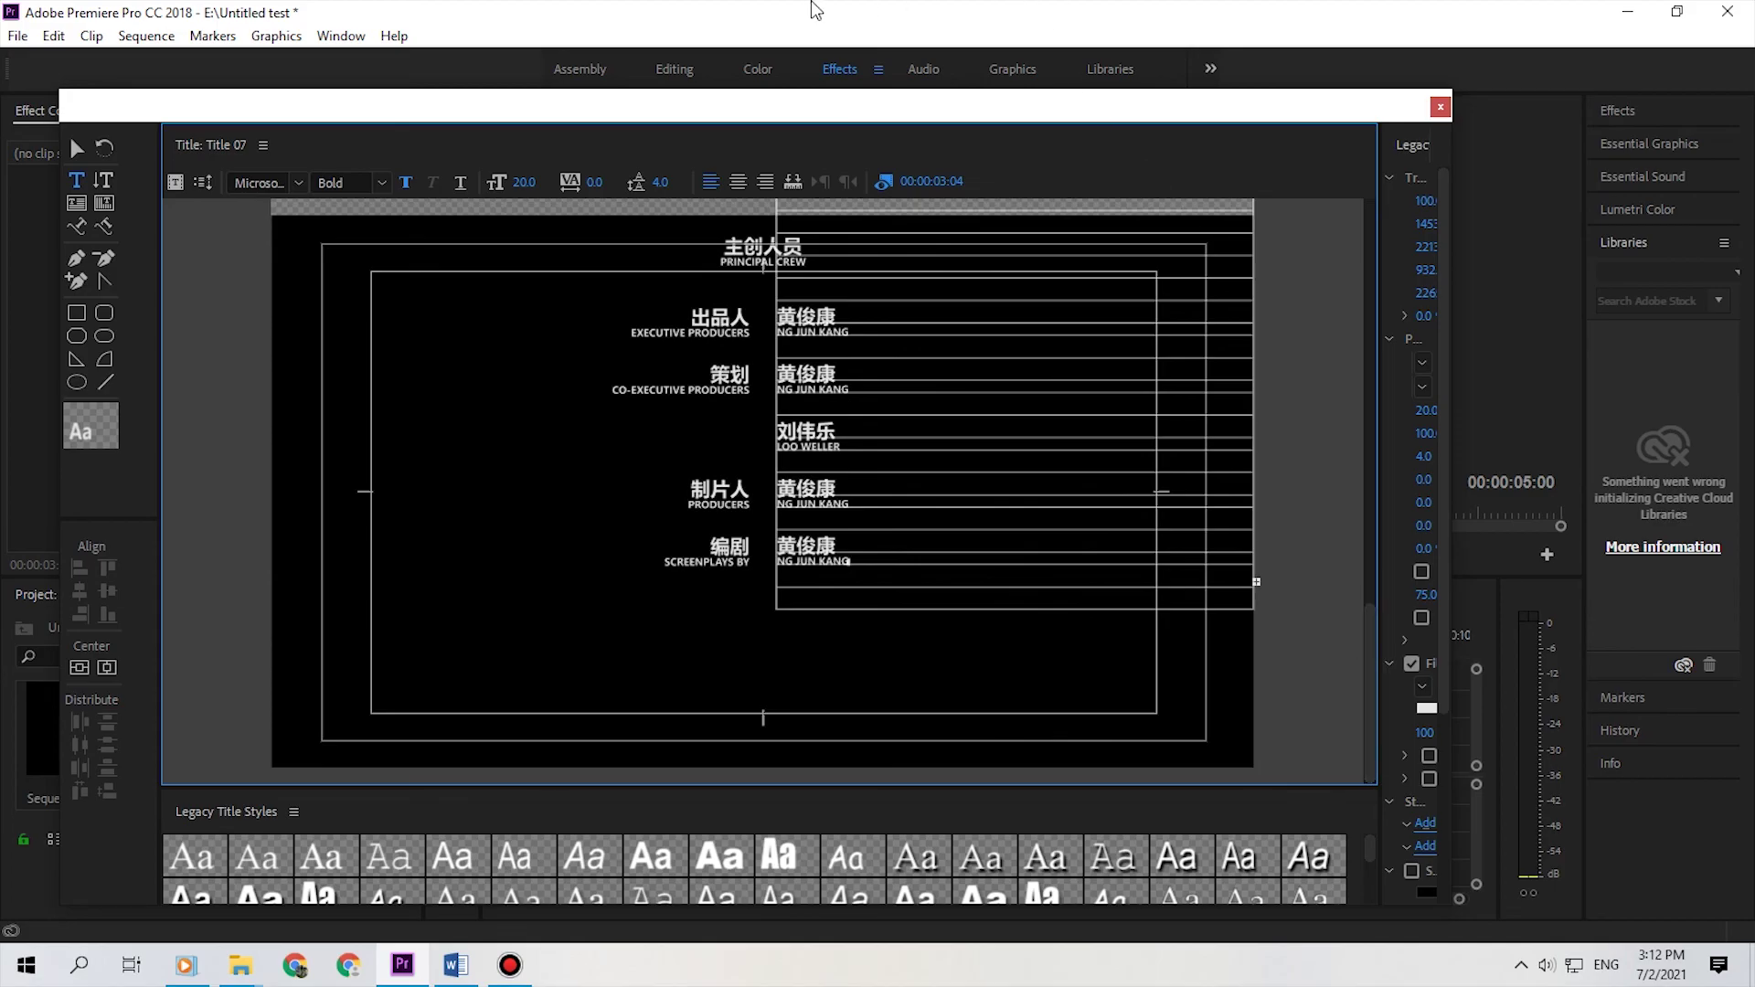